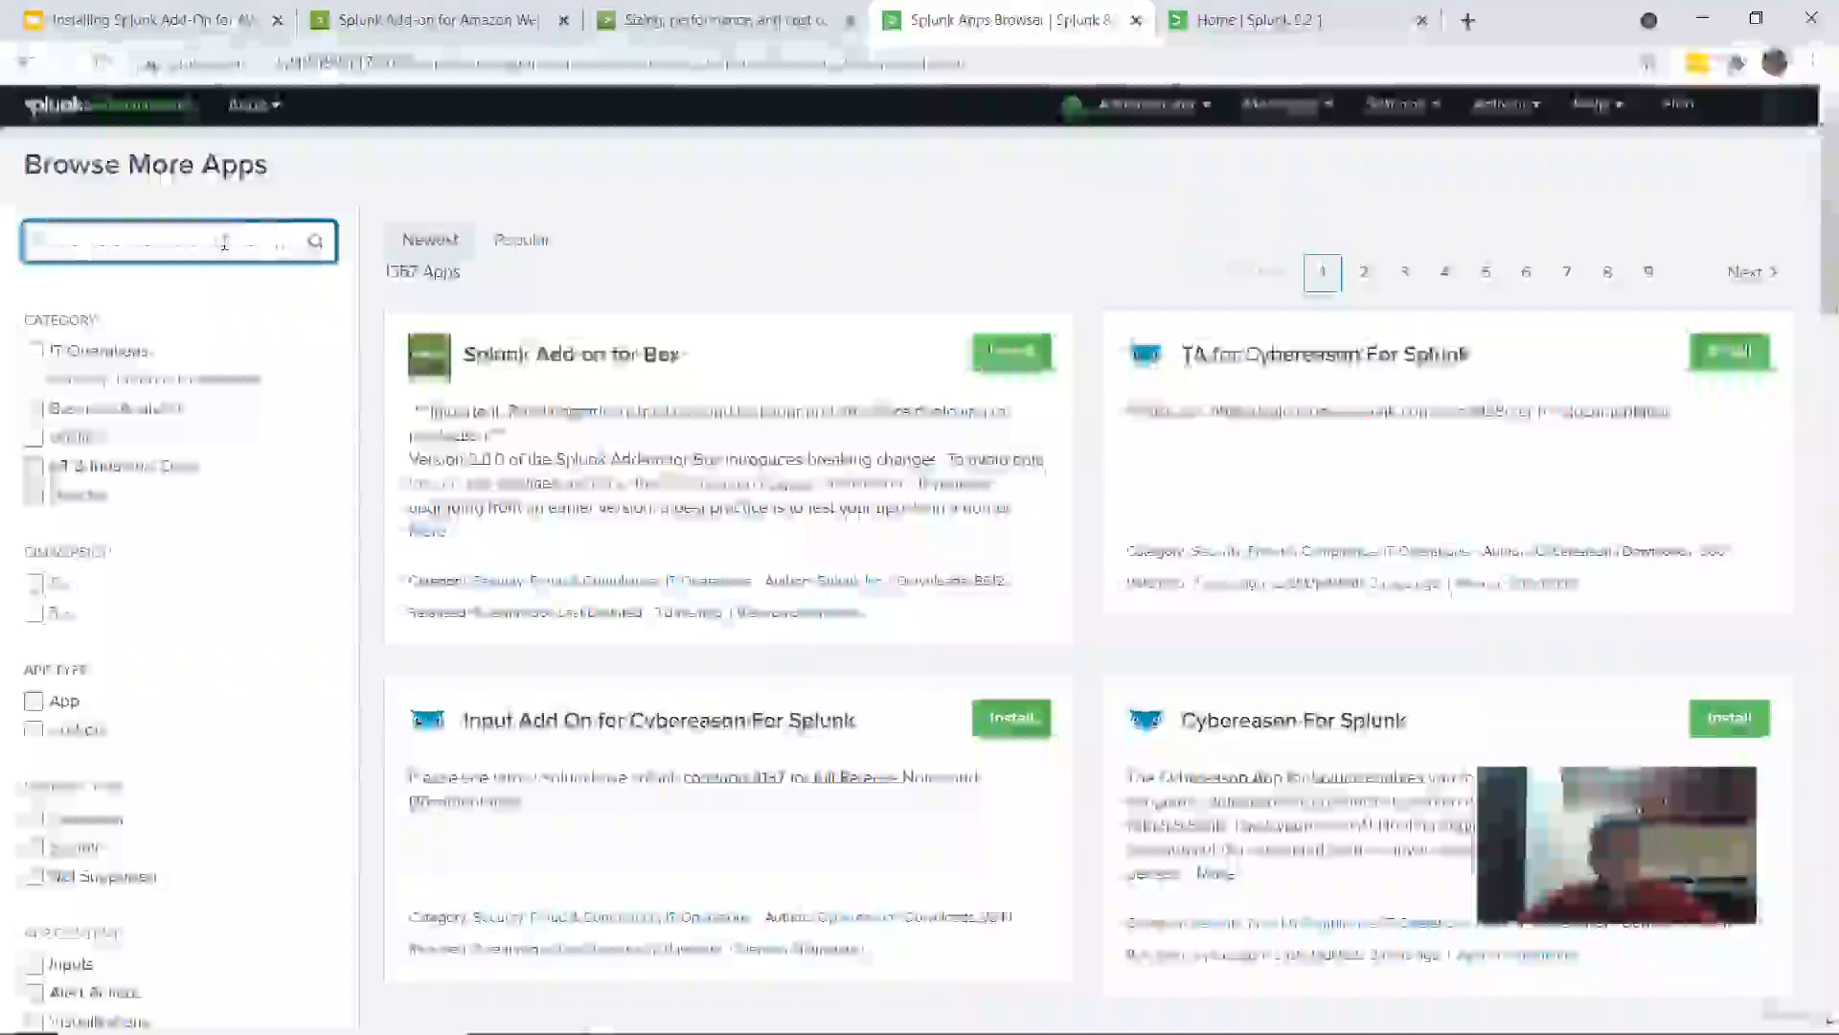
- Search for "amazon web services" and install the Splunk Add-on for Amazon Web Services, entering the Splunk.com username and password and accepting the license terms
{"action": "type", "text": "services"}
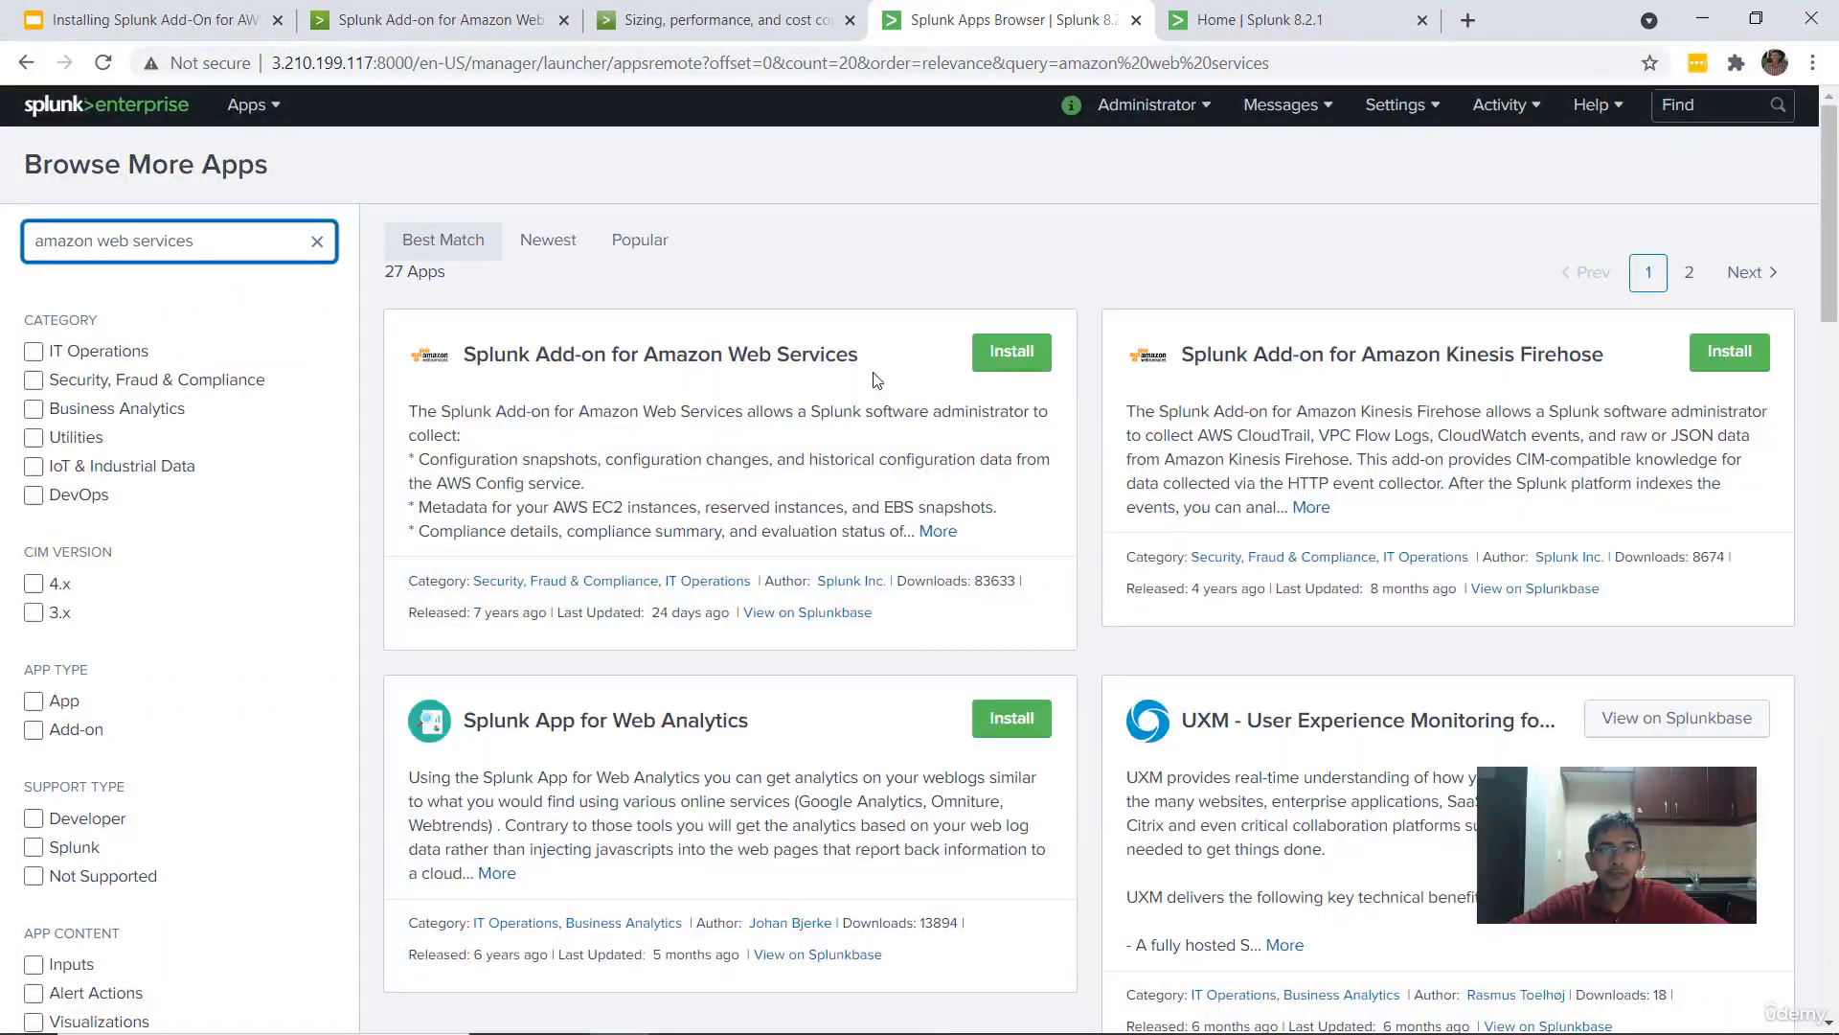
{"action": "left_click", "coordinate": [1007, 353]}
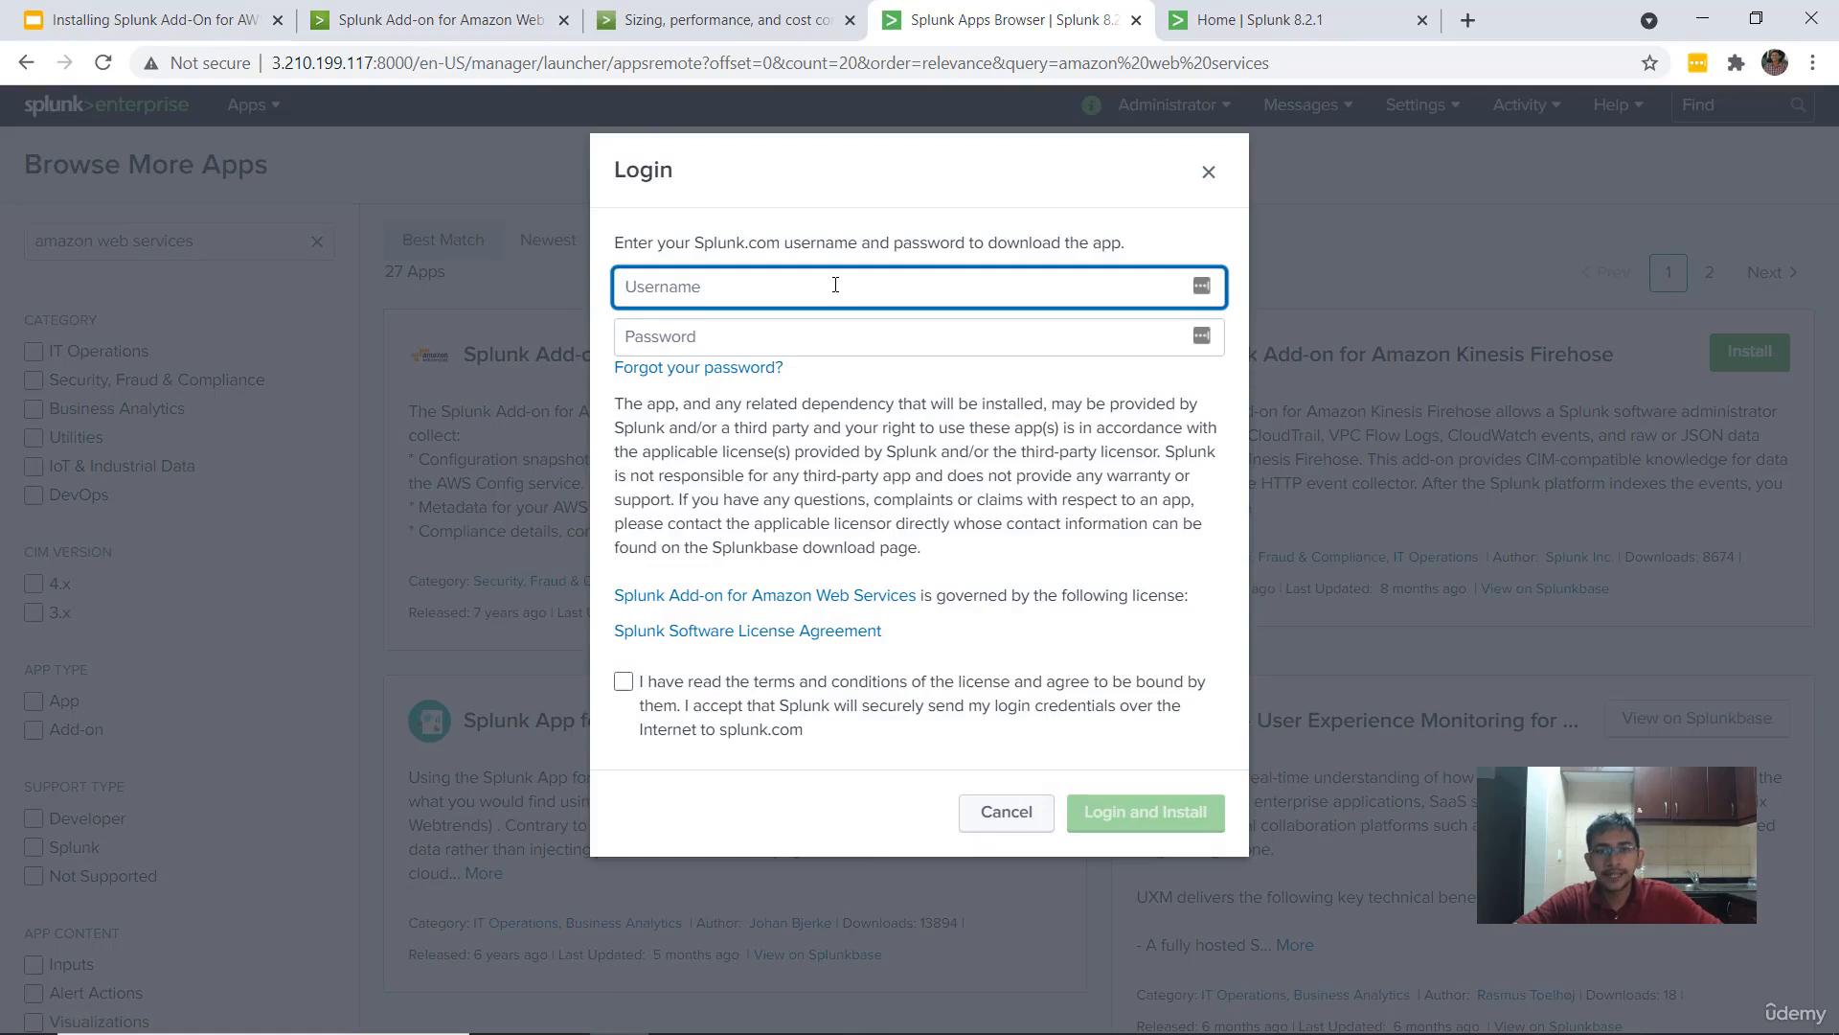
{"action": "type", "text": "andromedalabs"}
{"action": "key", "text": "Tab"}
{"action": "type", "text": "•••••••••••••••"}
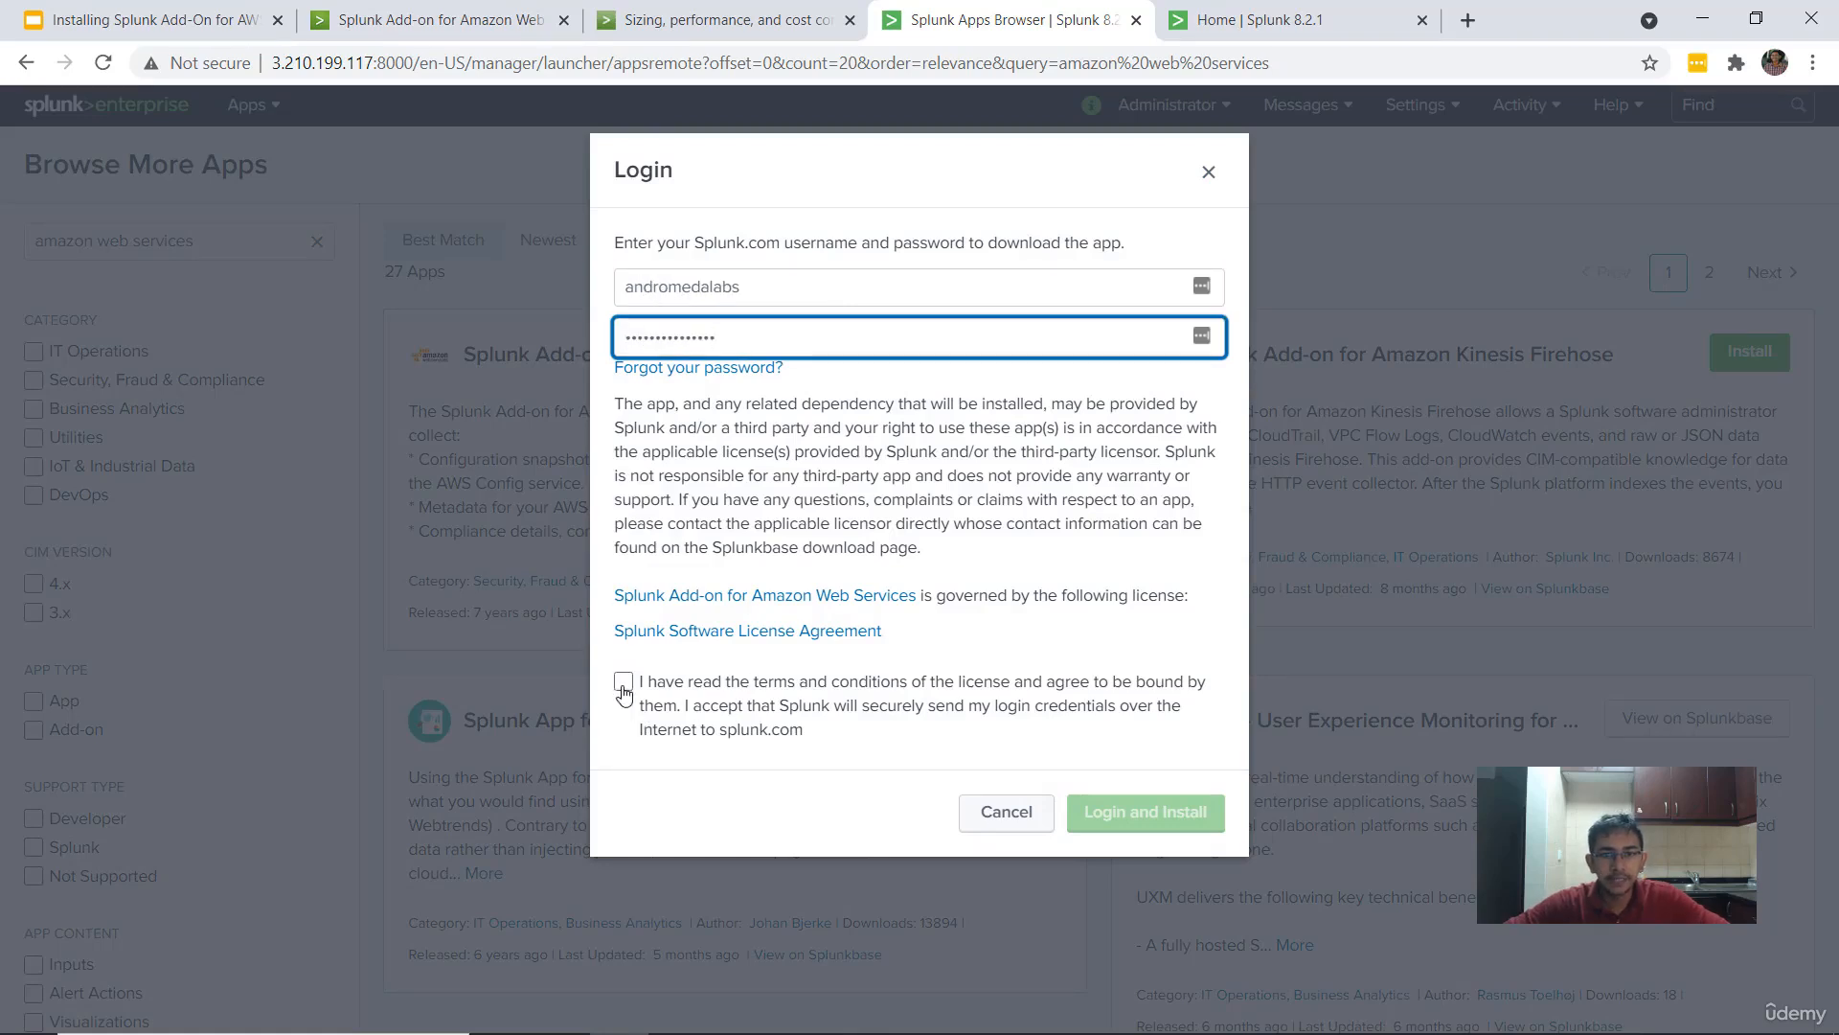
{"action": "left_click", "coordinate": [624, 681]}
{"action": "left_click", "coordinate": [1123, 814]}
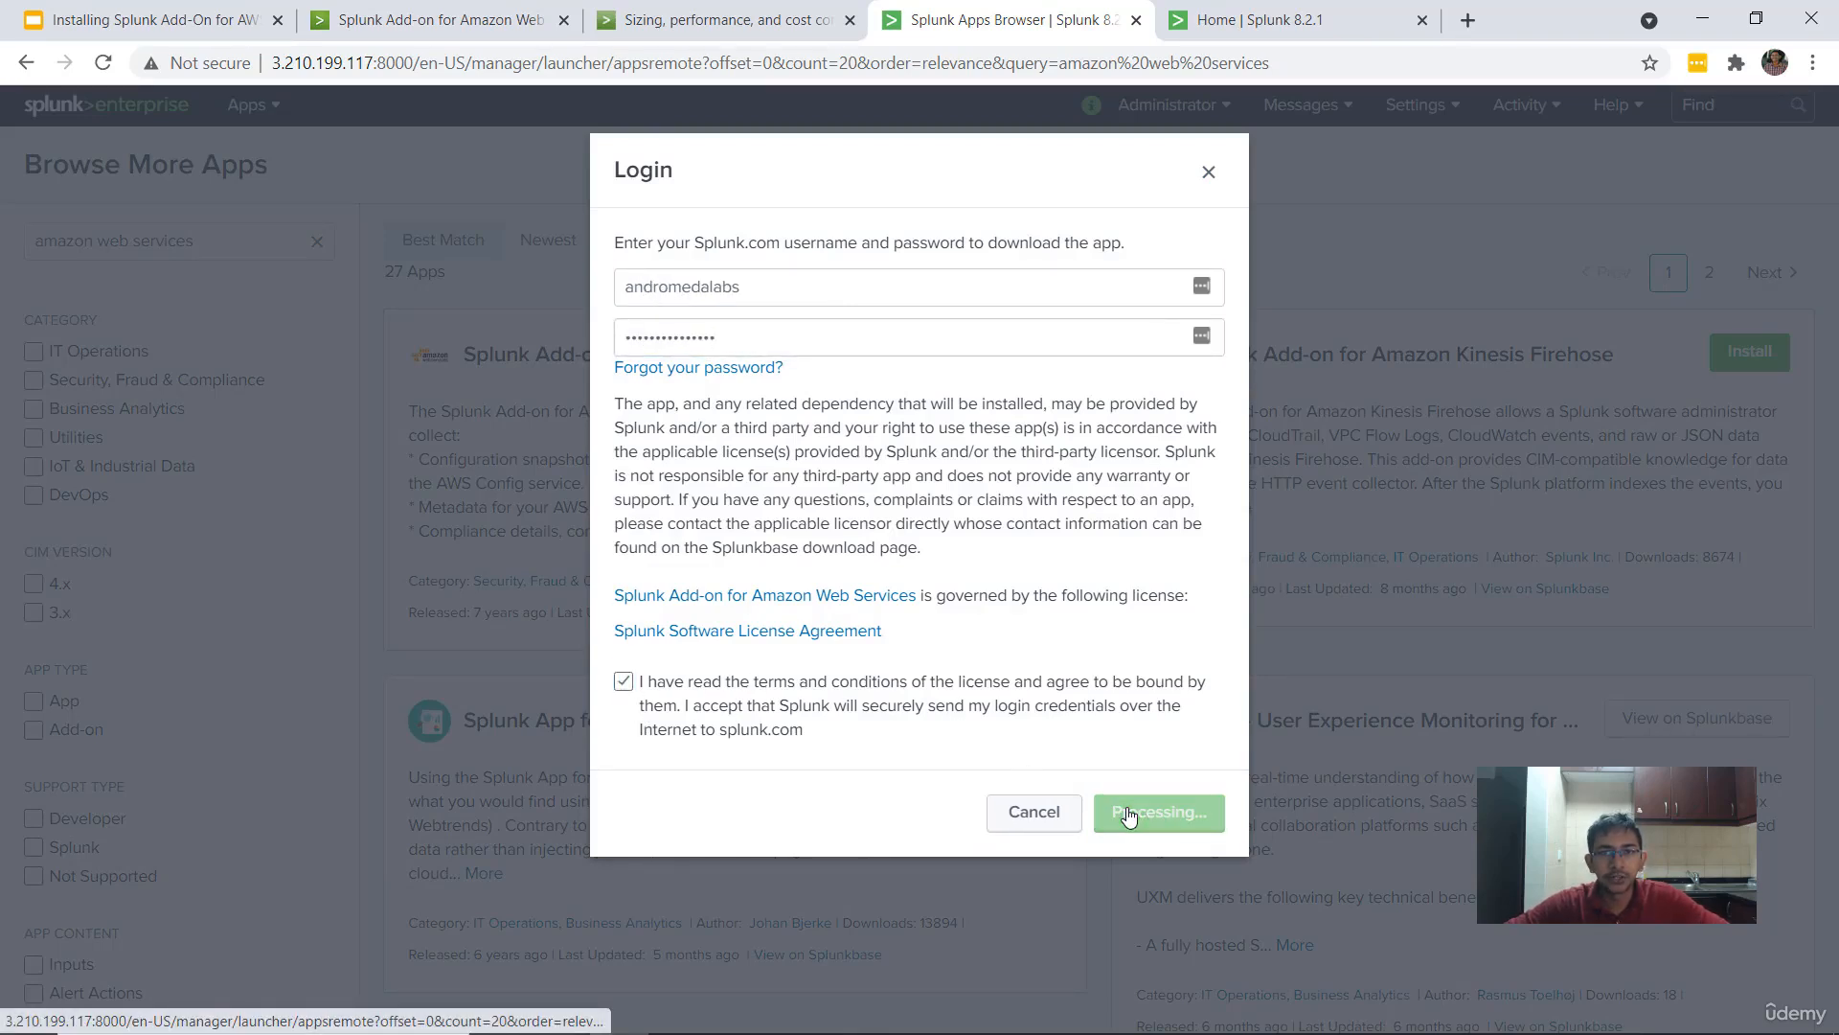
- On the second Splunk server at 3.235.101.116, search the app catalogue for "amazon web service"
{"action": "left_click", "coordinate": [1246, 21]}
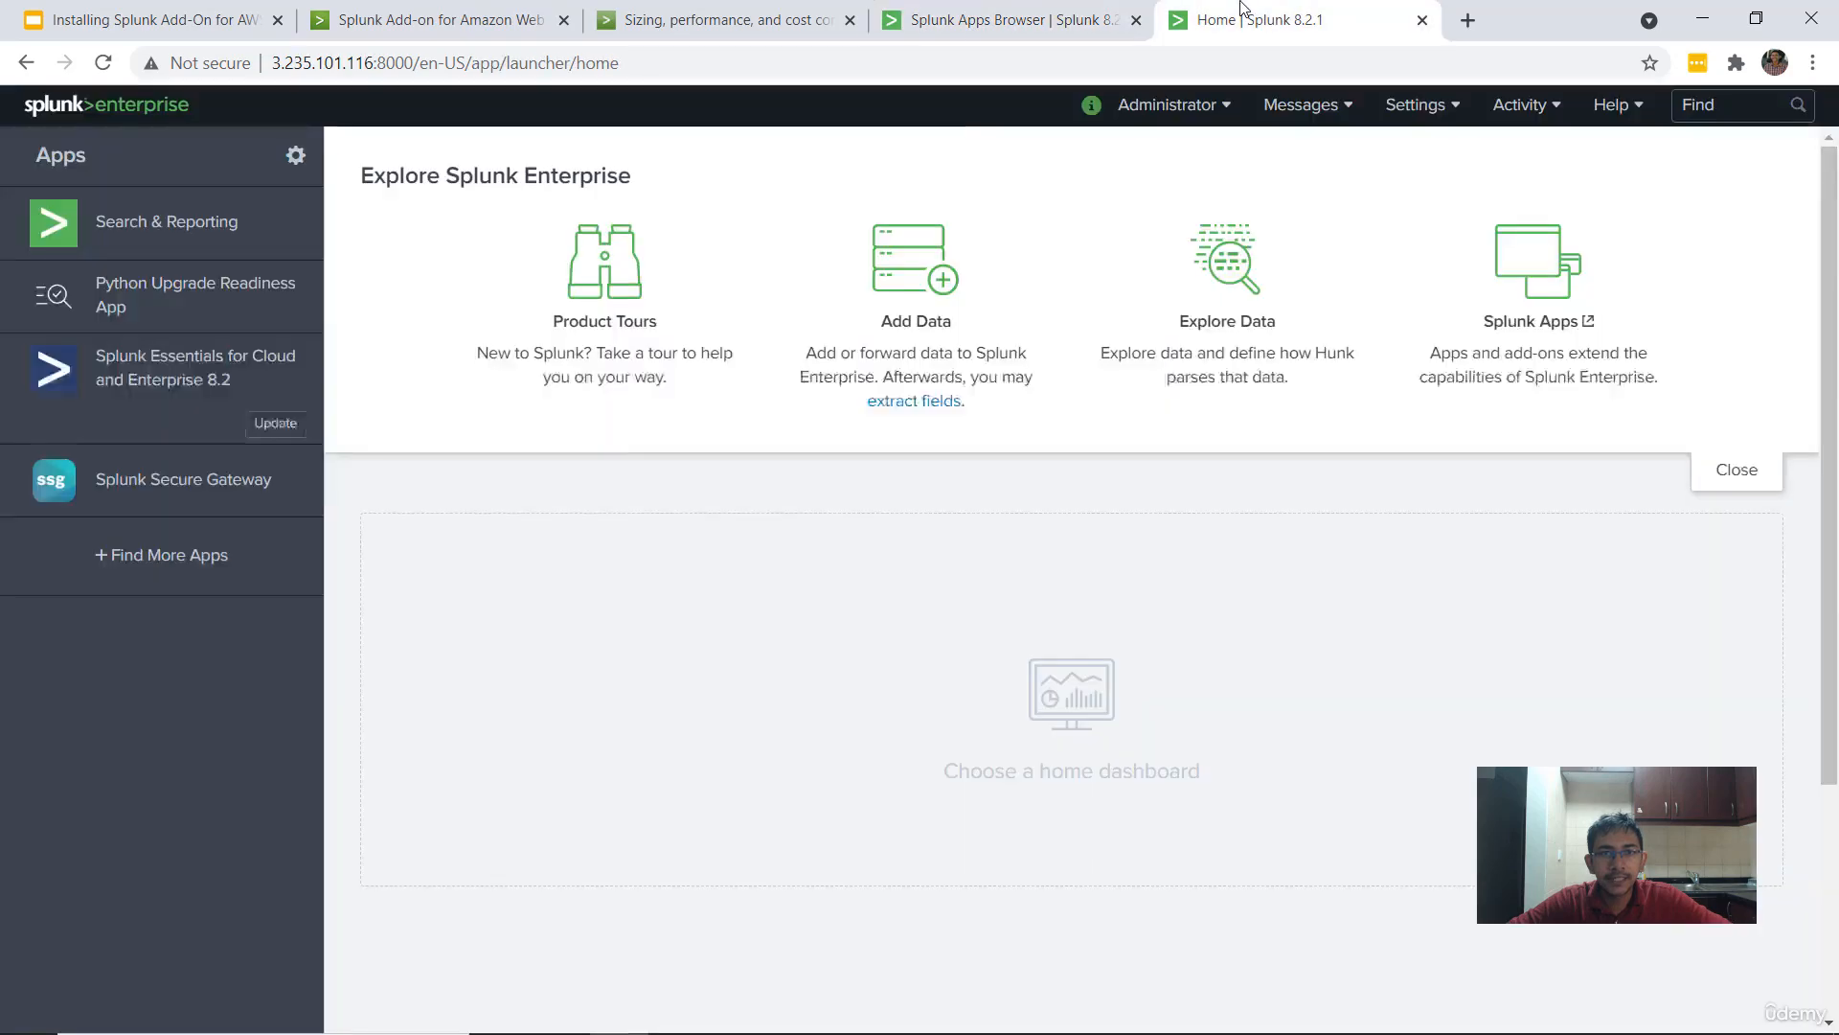
{"action": "left_click", "coordinate": [155, 557]}
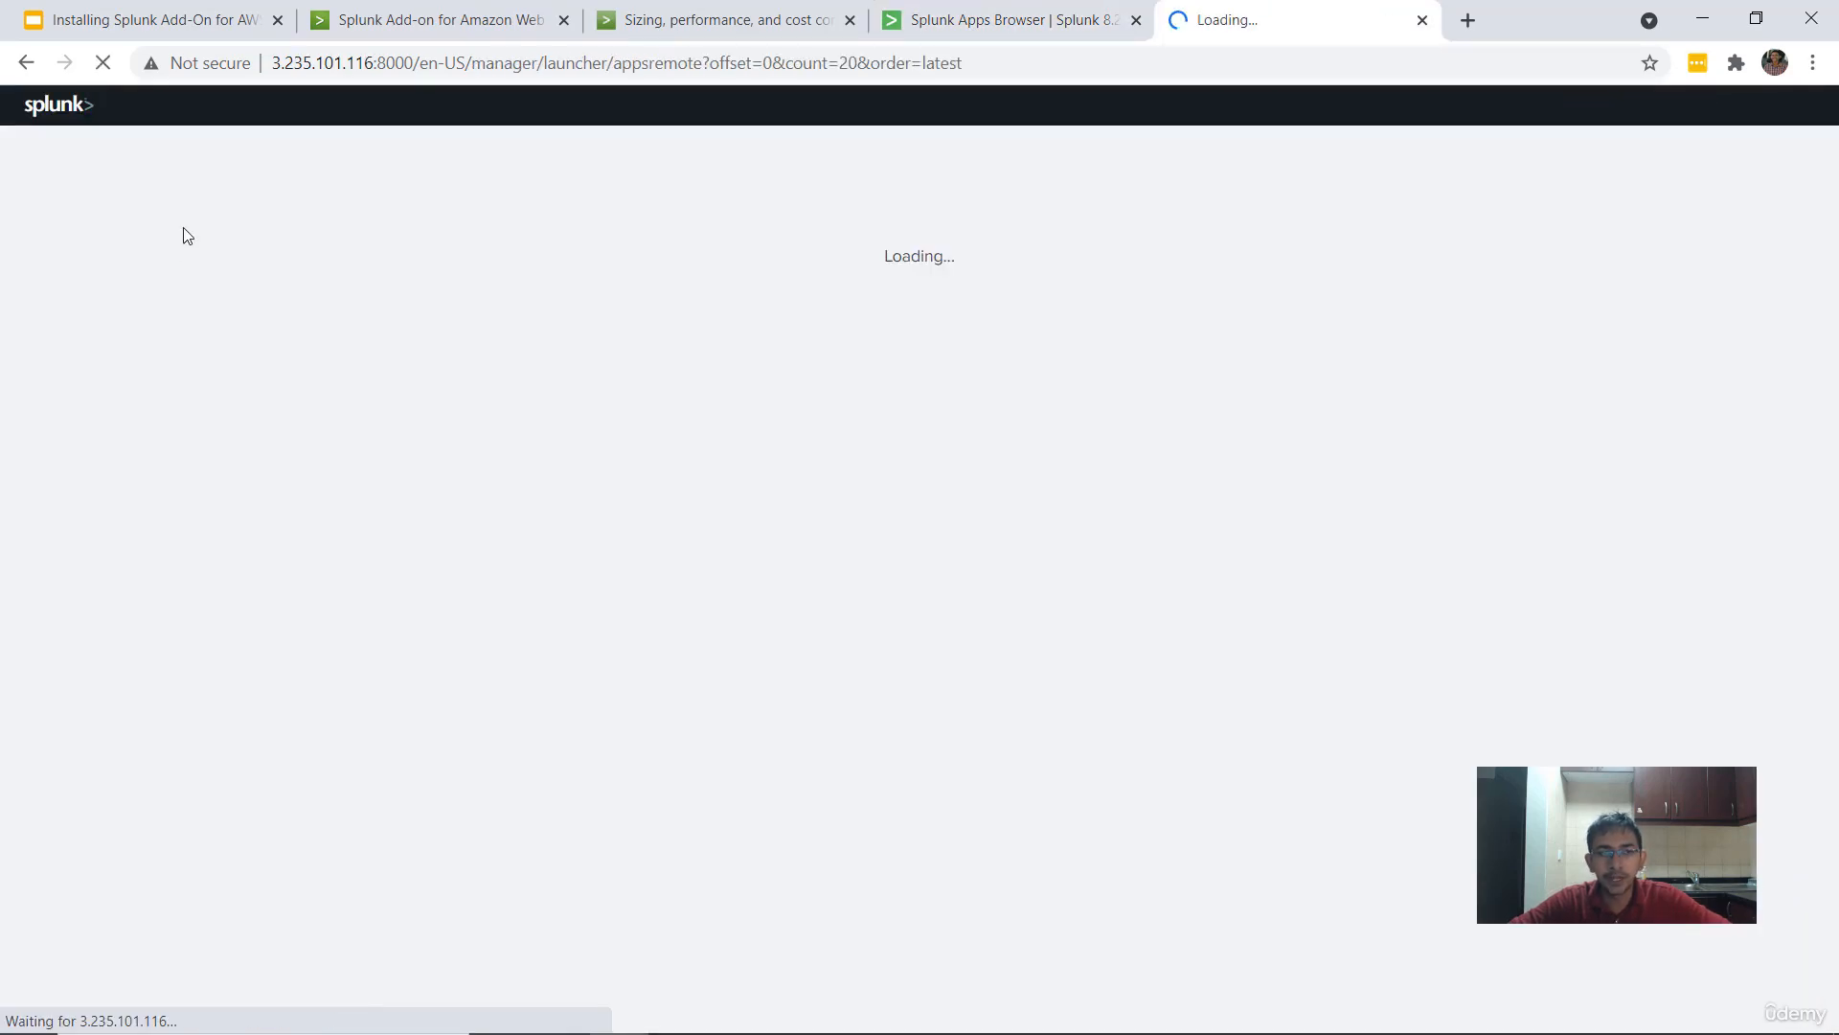
{"action": "type", "text": "amazon"}
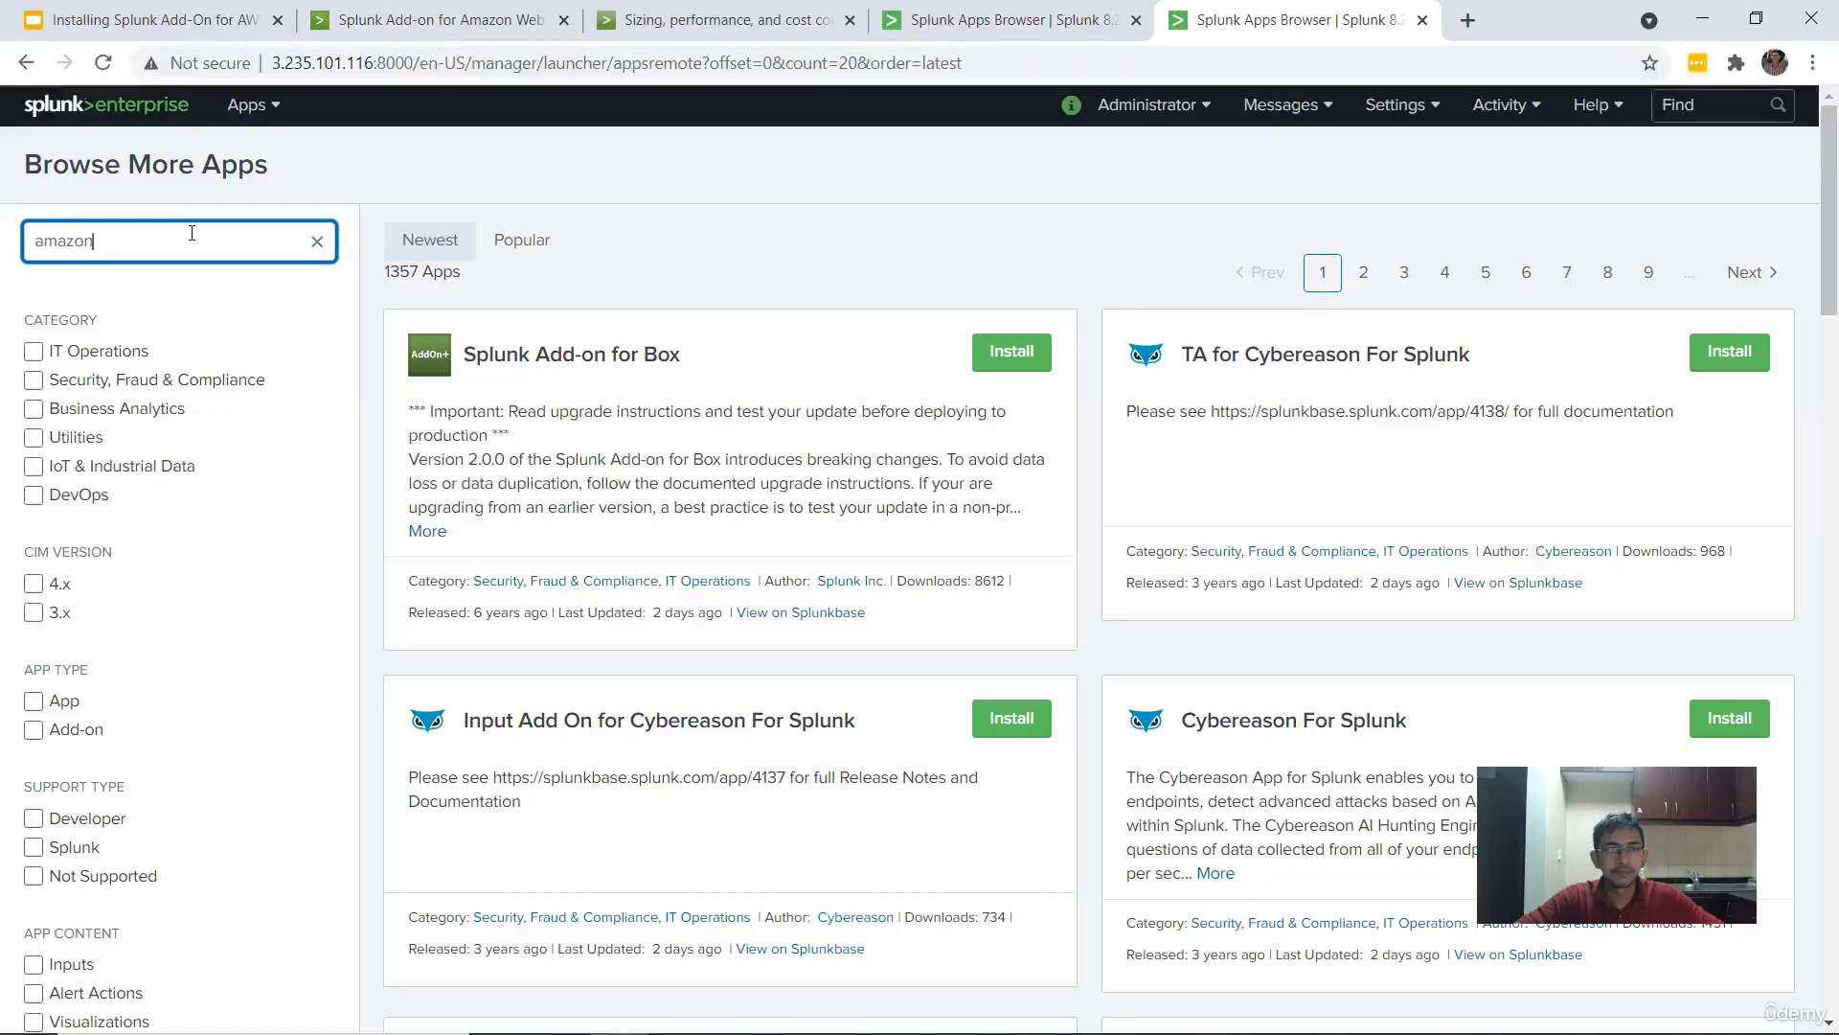
{"action": "type", "text": " web service"}
{"action": "key", "text": "Return"}
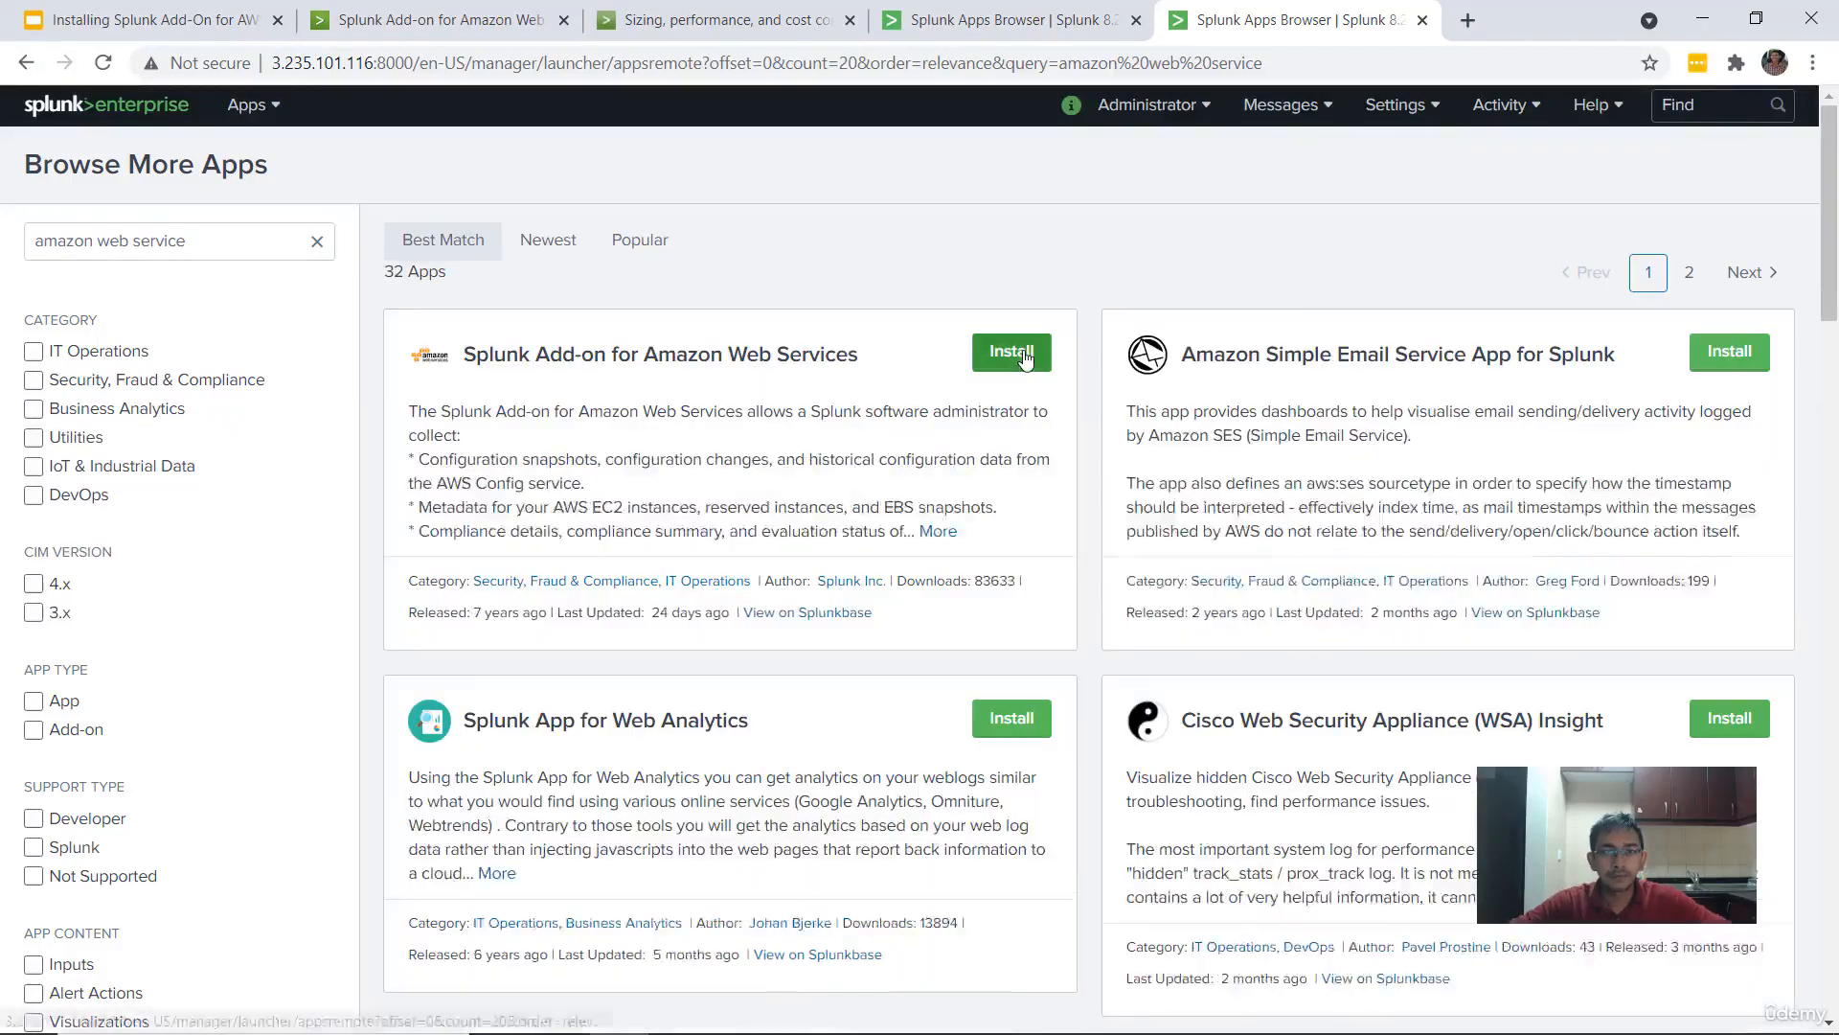
- Install the Splunk Add-on for Amazon Web Services on this server, supplying the Splunk.com username and password and accepting the license terms
{"action": "left_click", "coordinate": [1023, 357]}
{"action": "left_click", "coordinate": [624, 683]}
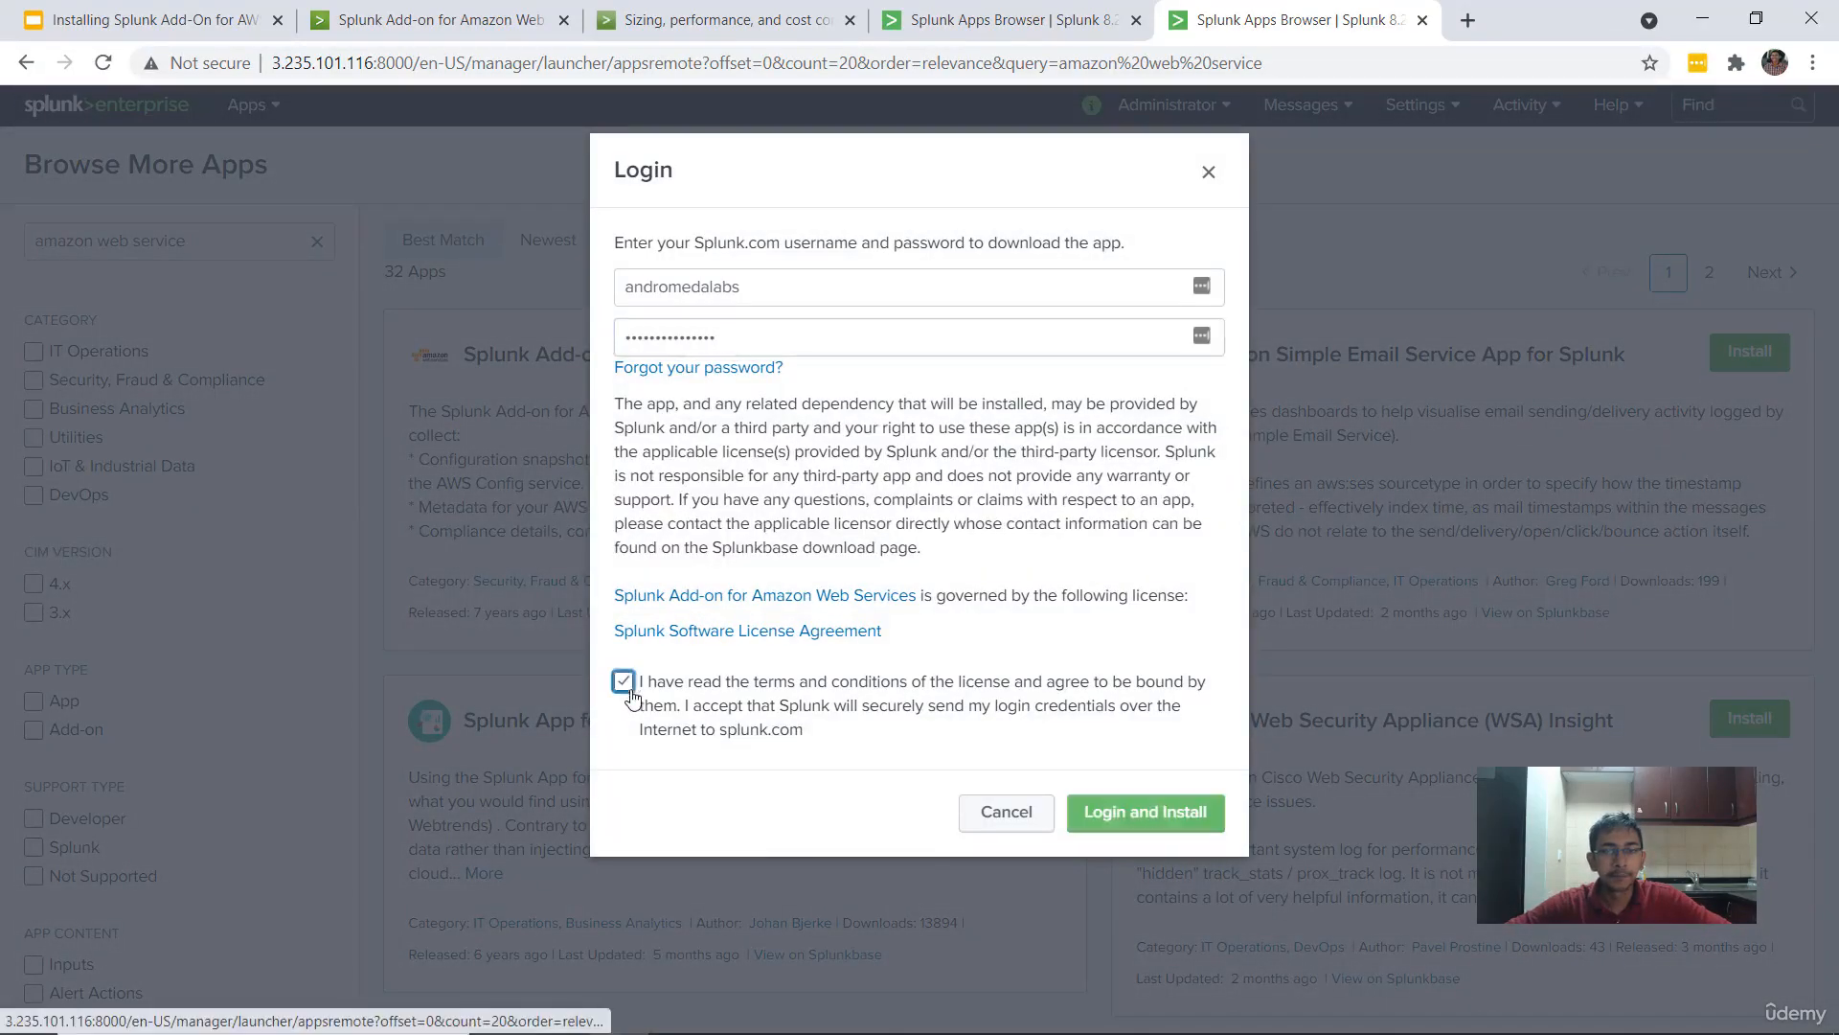
{"action": "left_click", "coordinate": [1077, 811]}
- Return to the first server at 3.210.199.117, dismiss the installation dialog and launch the Splunk Add-on for AWS from its home page
{"action": "left_click", "coordinate": [1089, 11]}
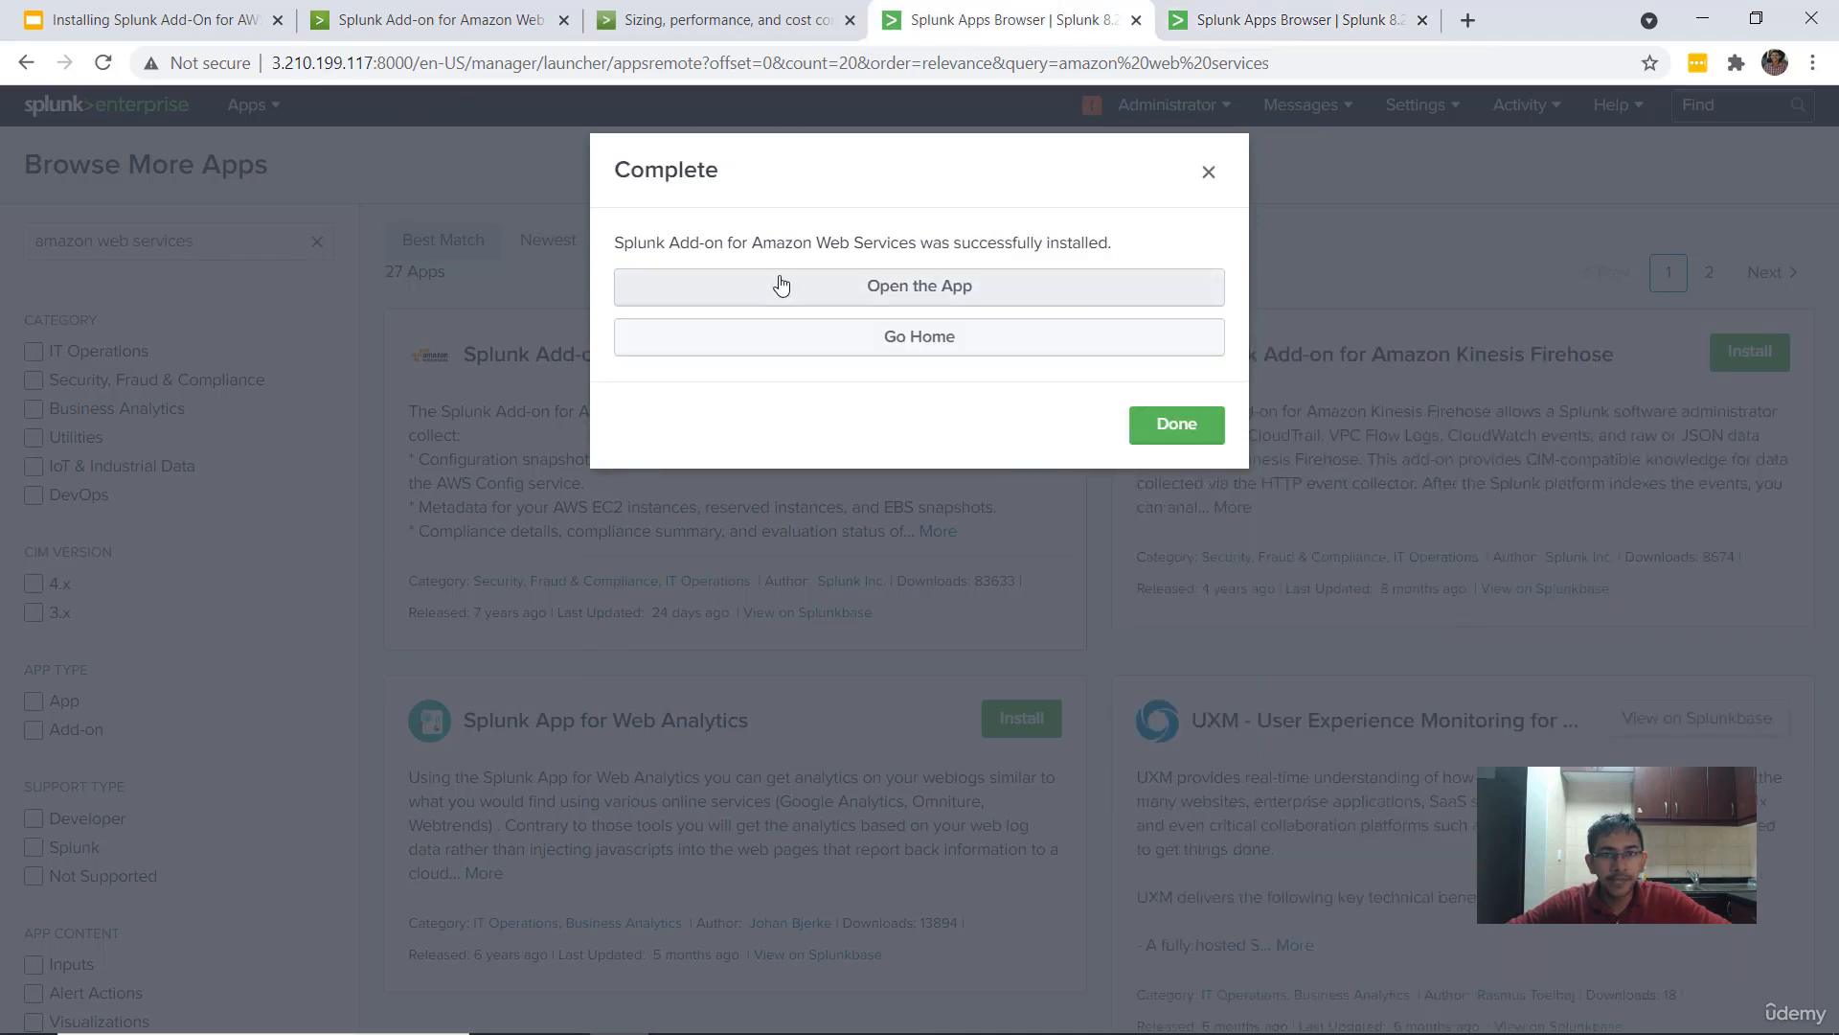
{"action": "left_click", "coordinate": [1168, 431]}
{"action": "left_click", "coordinate": [86, 113]}
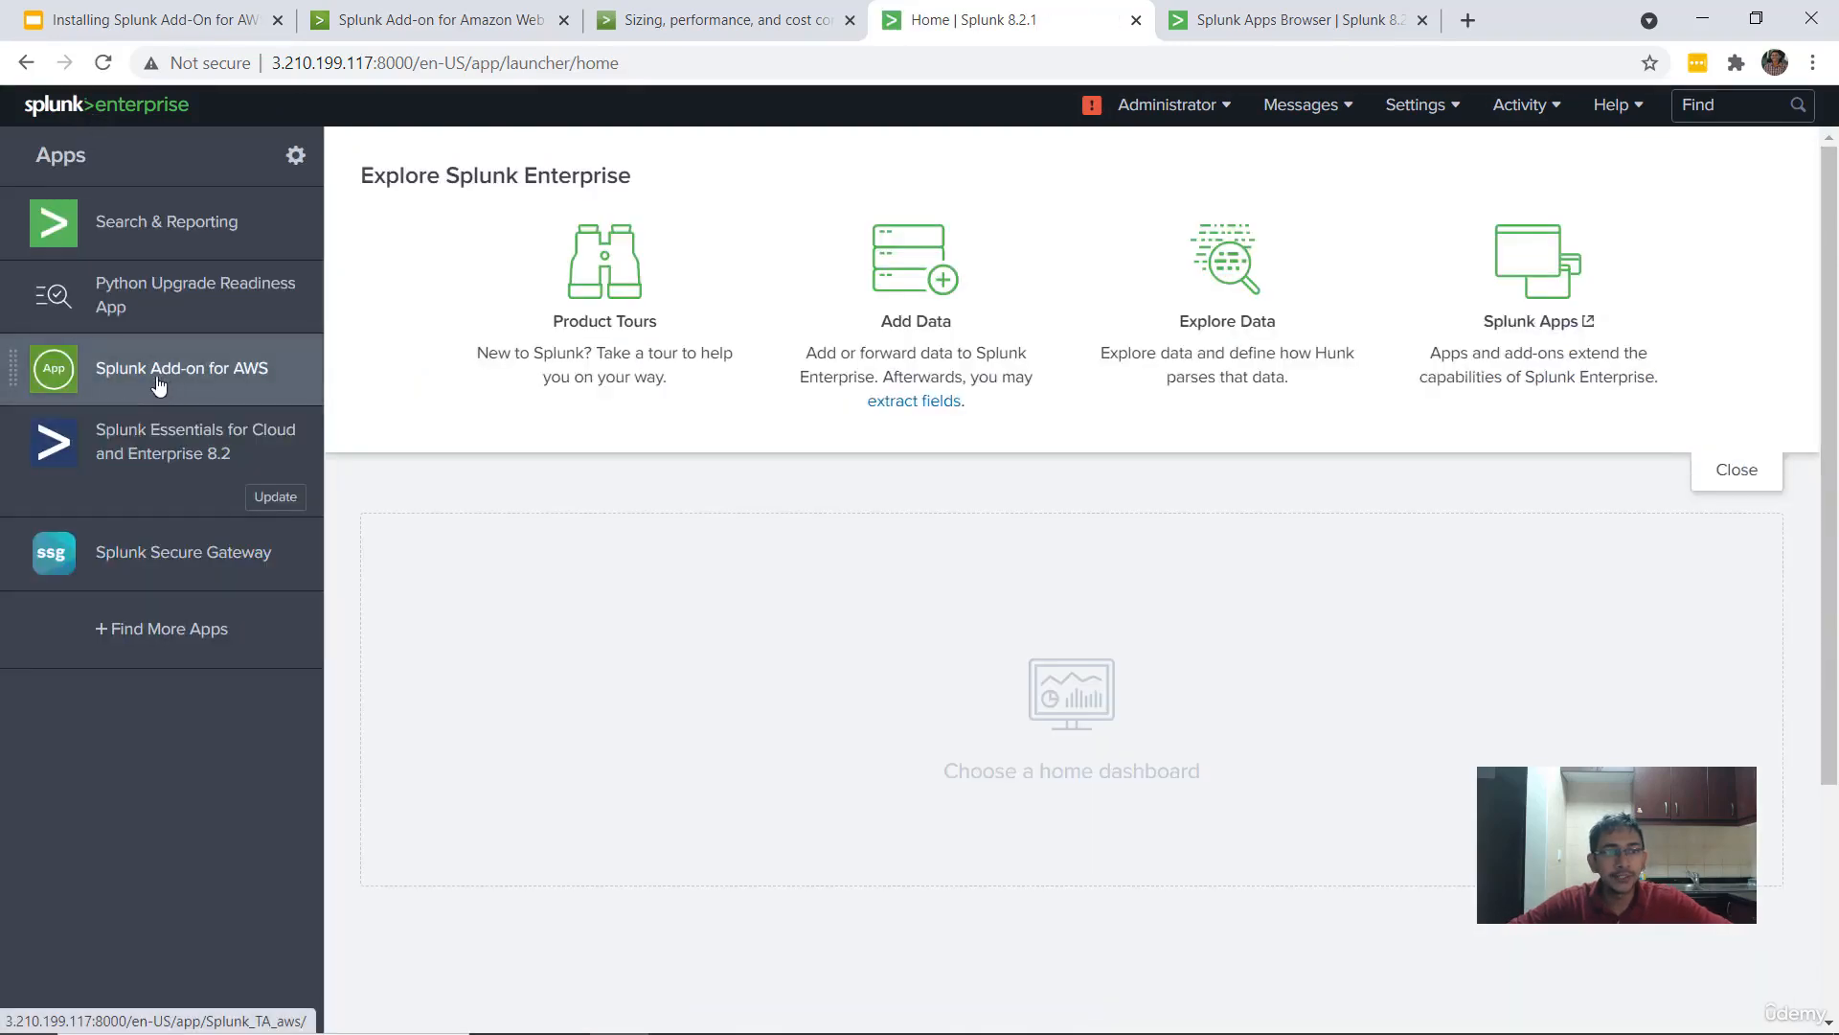
{"action": "left_click", "coordinate": [197, 381]}
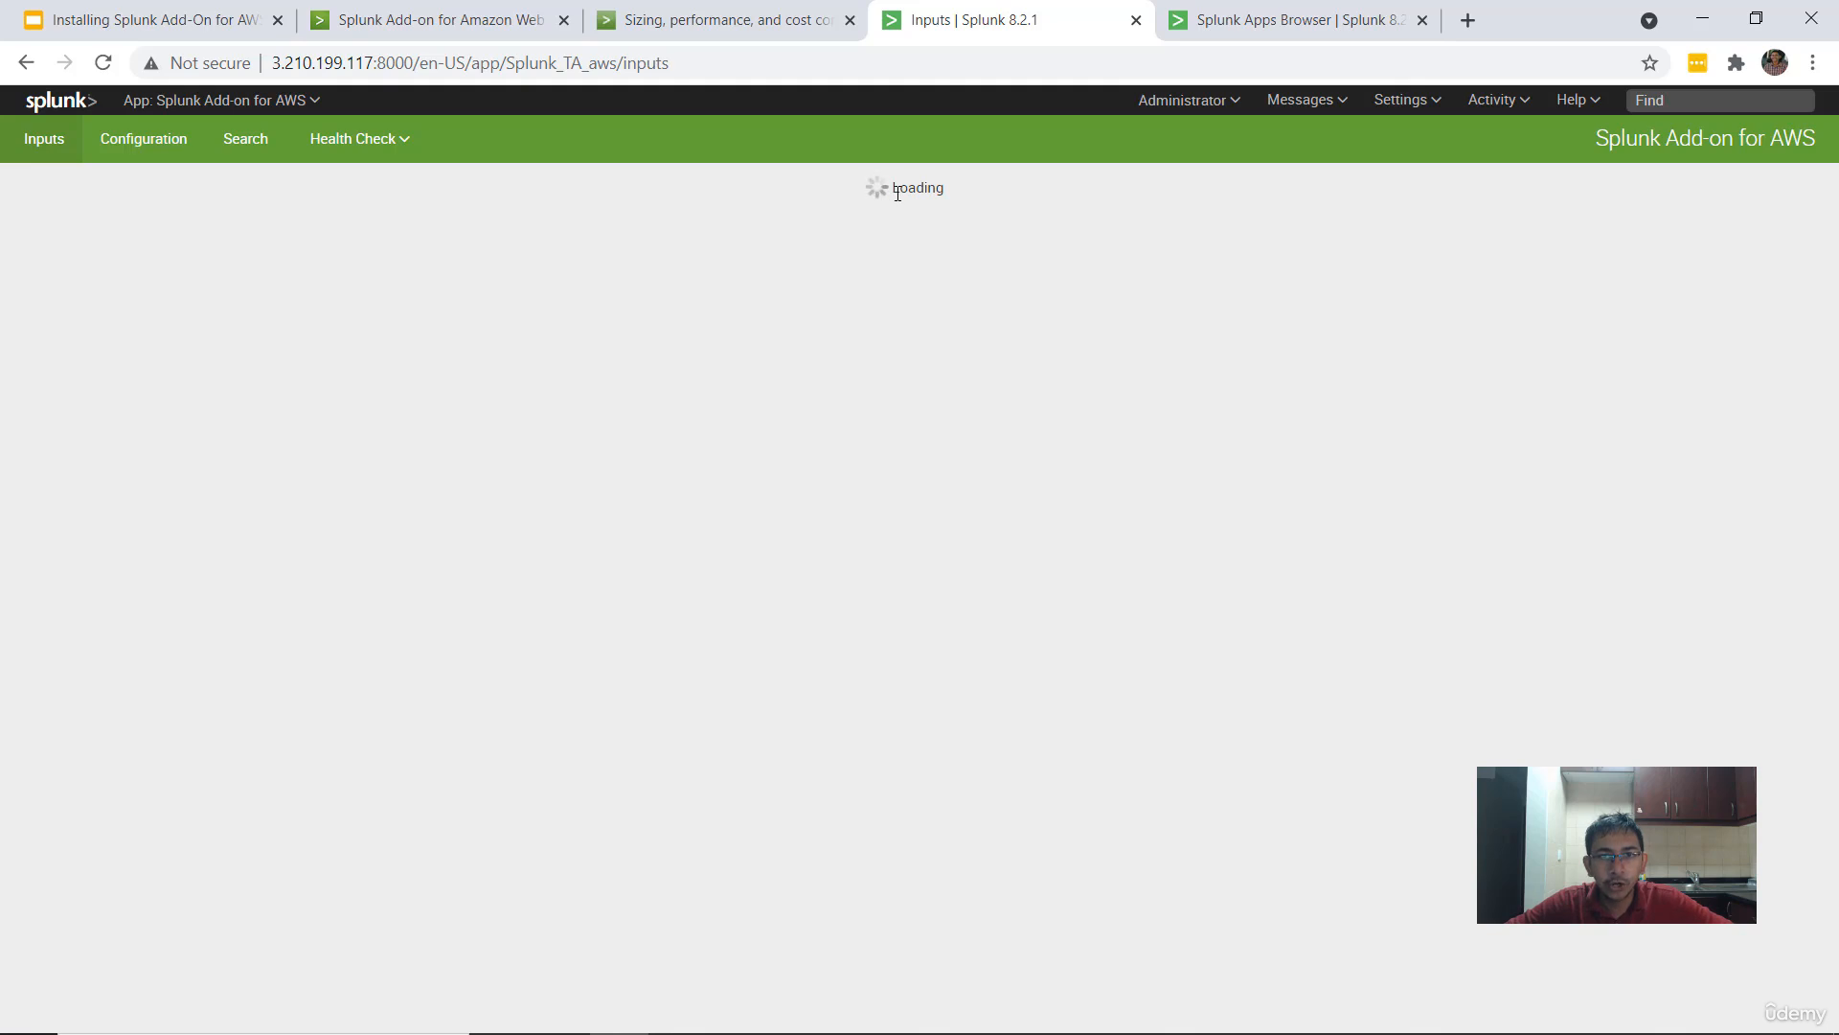
{"action": "left_click_drag", "start_coordinate": [892, 192], "coordinate": [946, 193]}
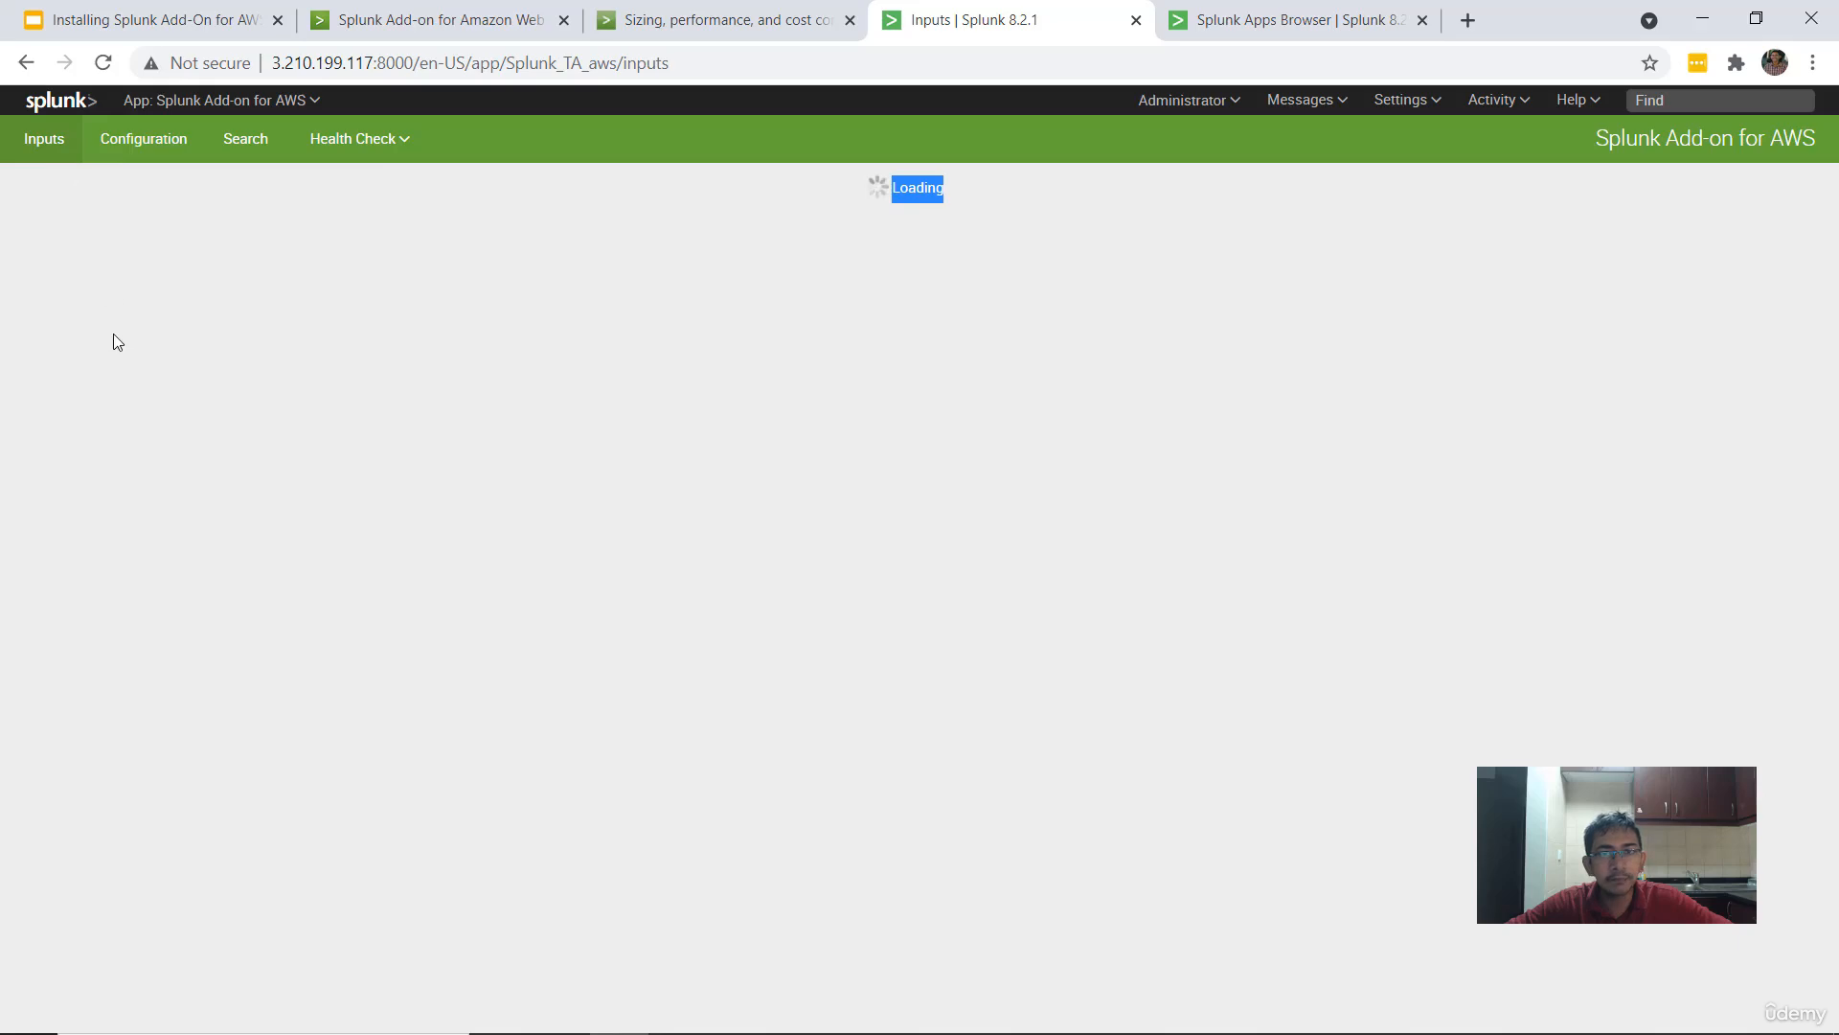
- On the 3.235.101.116 server, dismiss the installation dialog and launch the Splunk Add-on for AWS from its home page
{"action": "left_click", "coordinate": [1289, 19]}
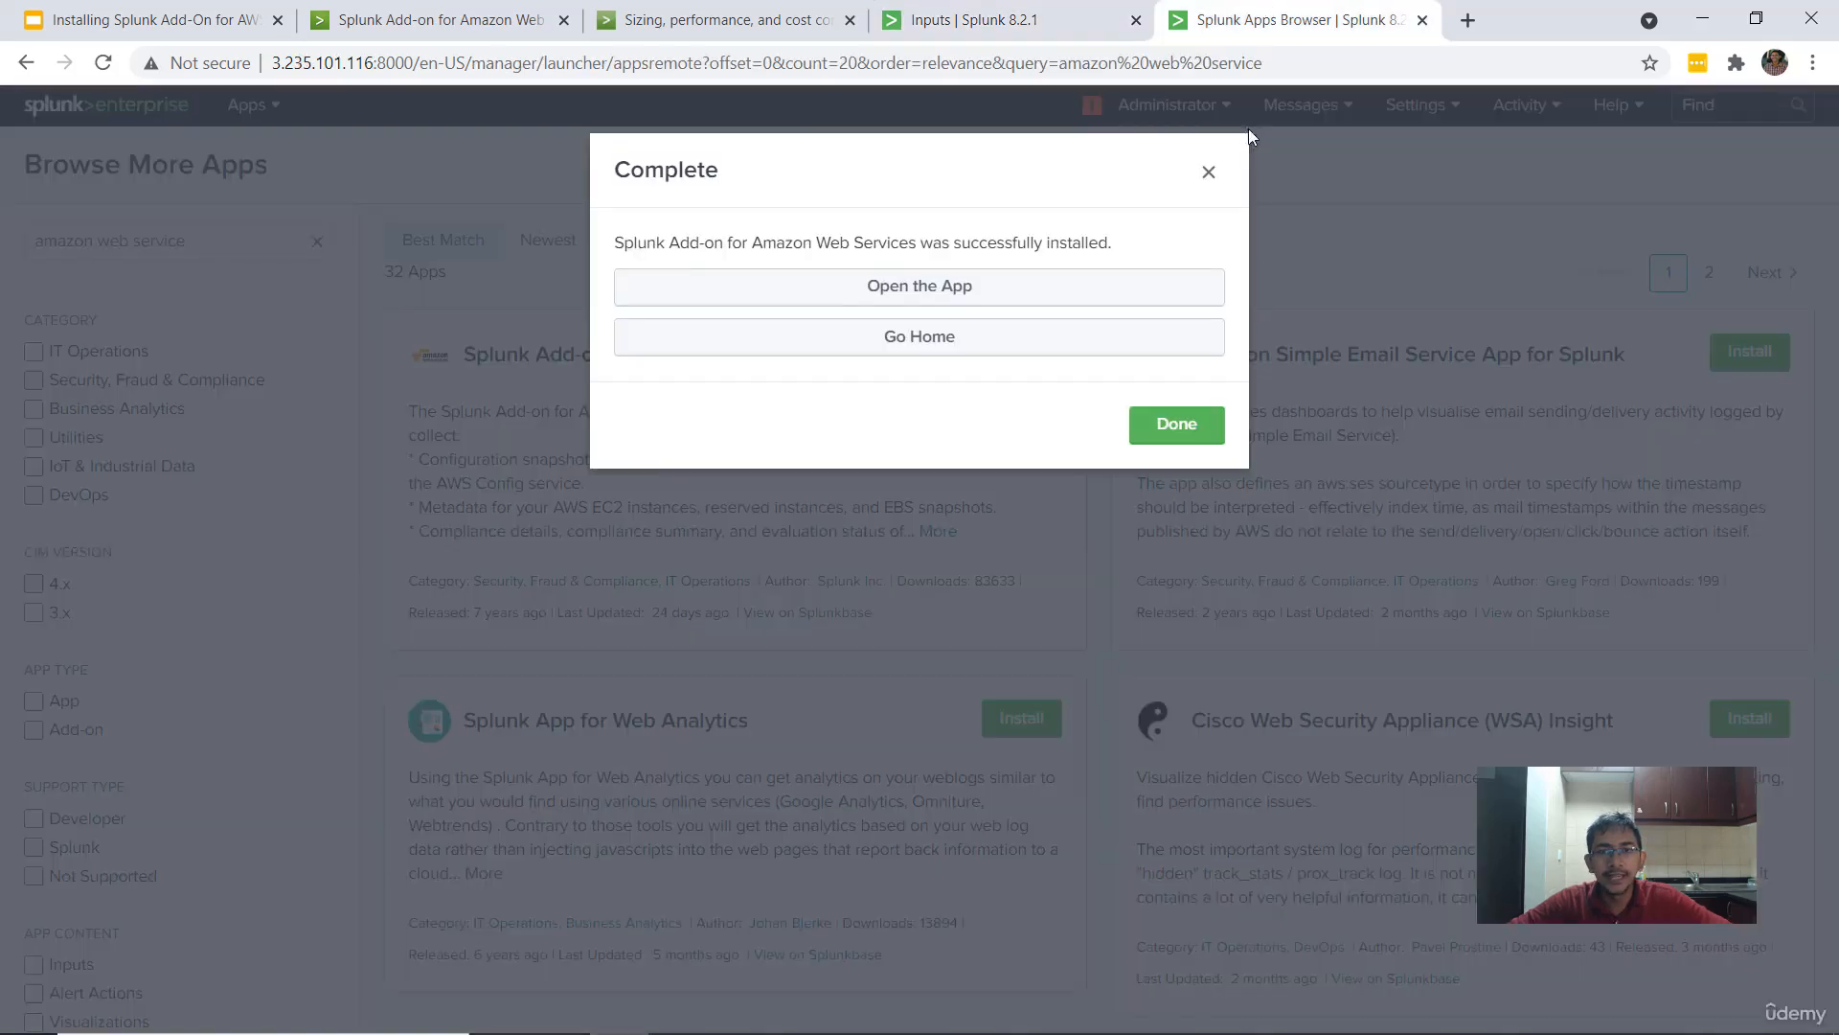
{"action": "left_click", "coordinate": [1203, 172]}
{"action": "left_click", "coordinate": [92, 113]}
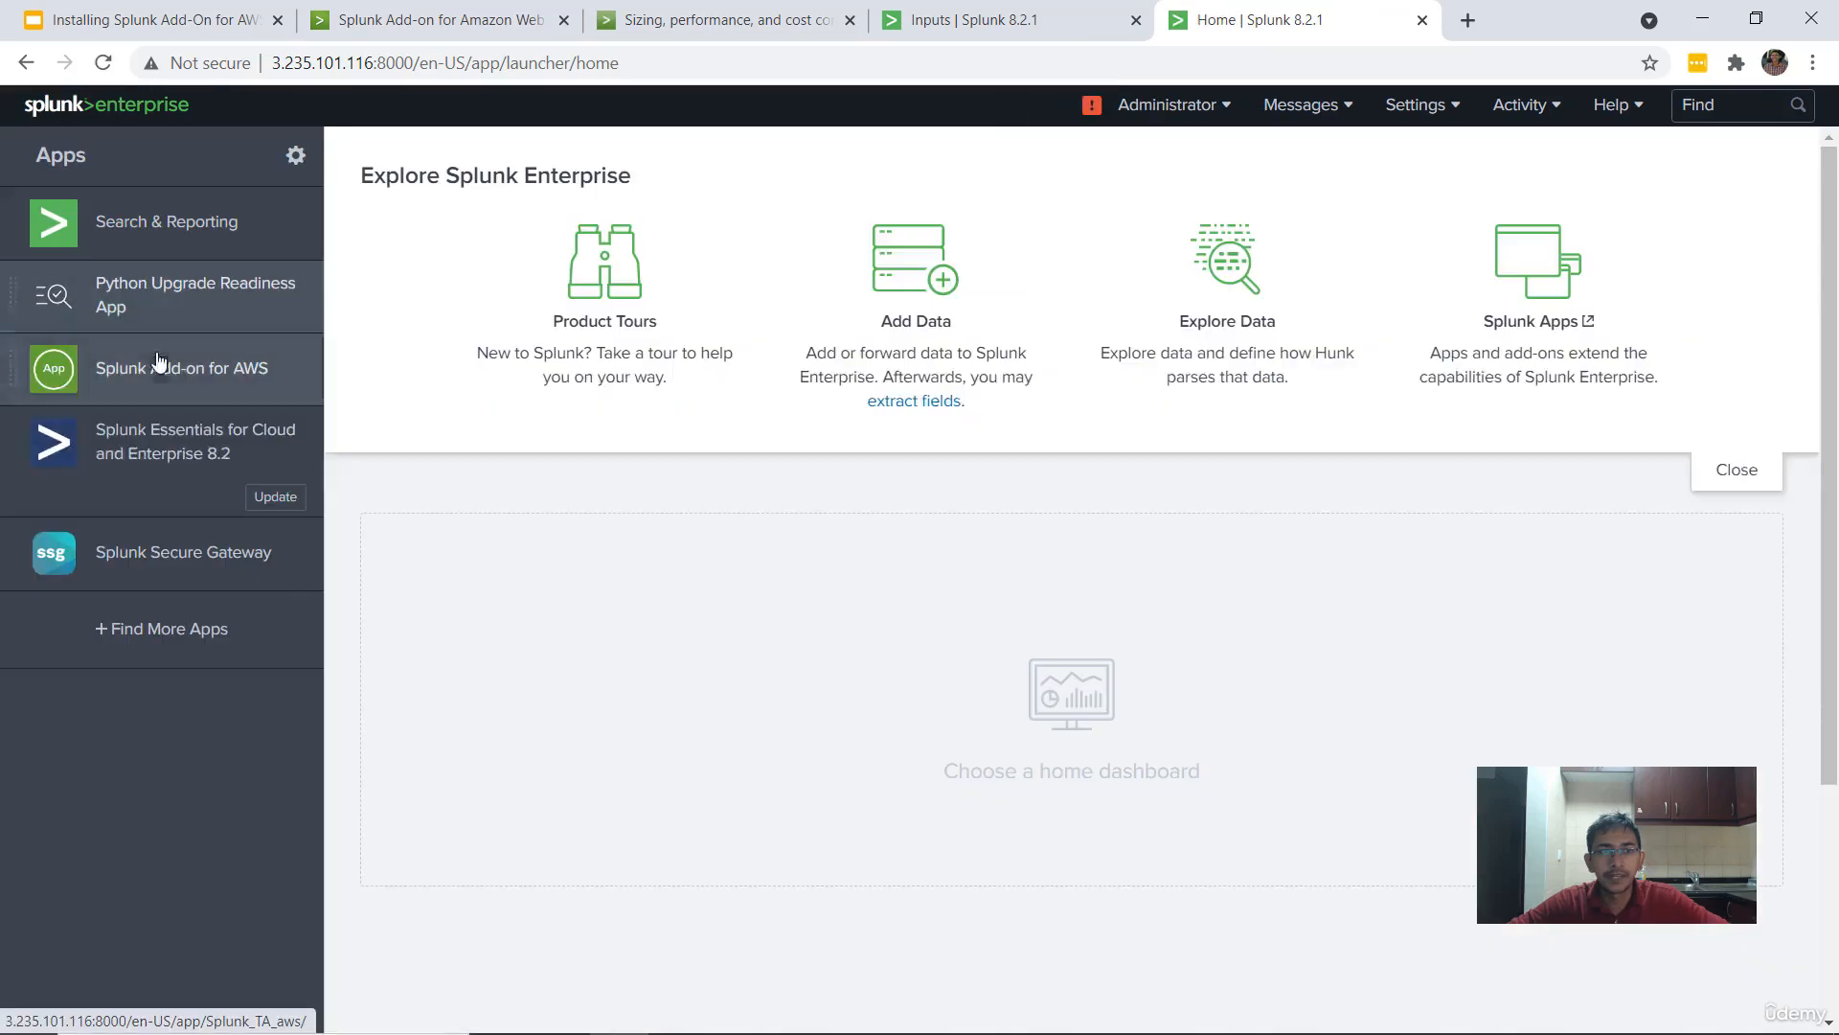
{"action": "left_click", "coordinate": [159, 372]}
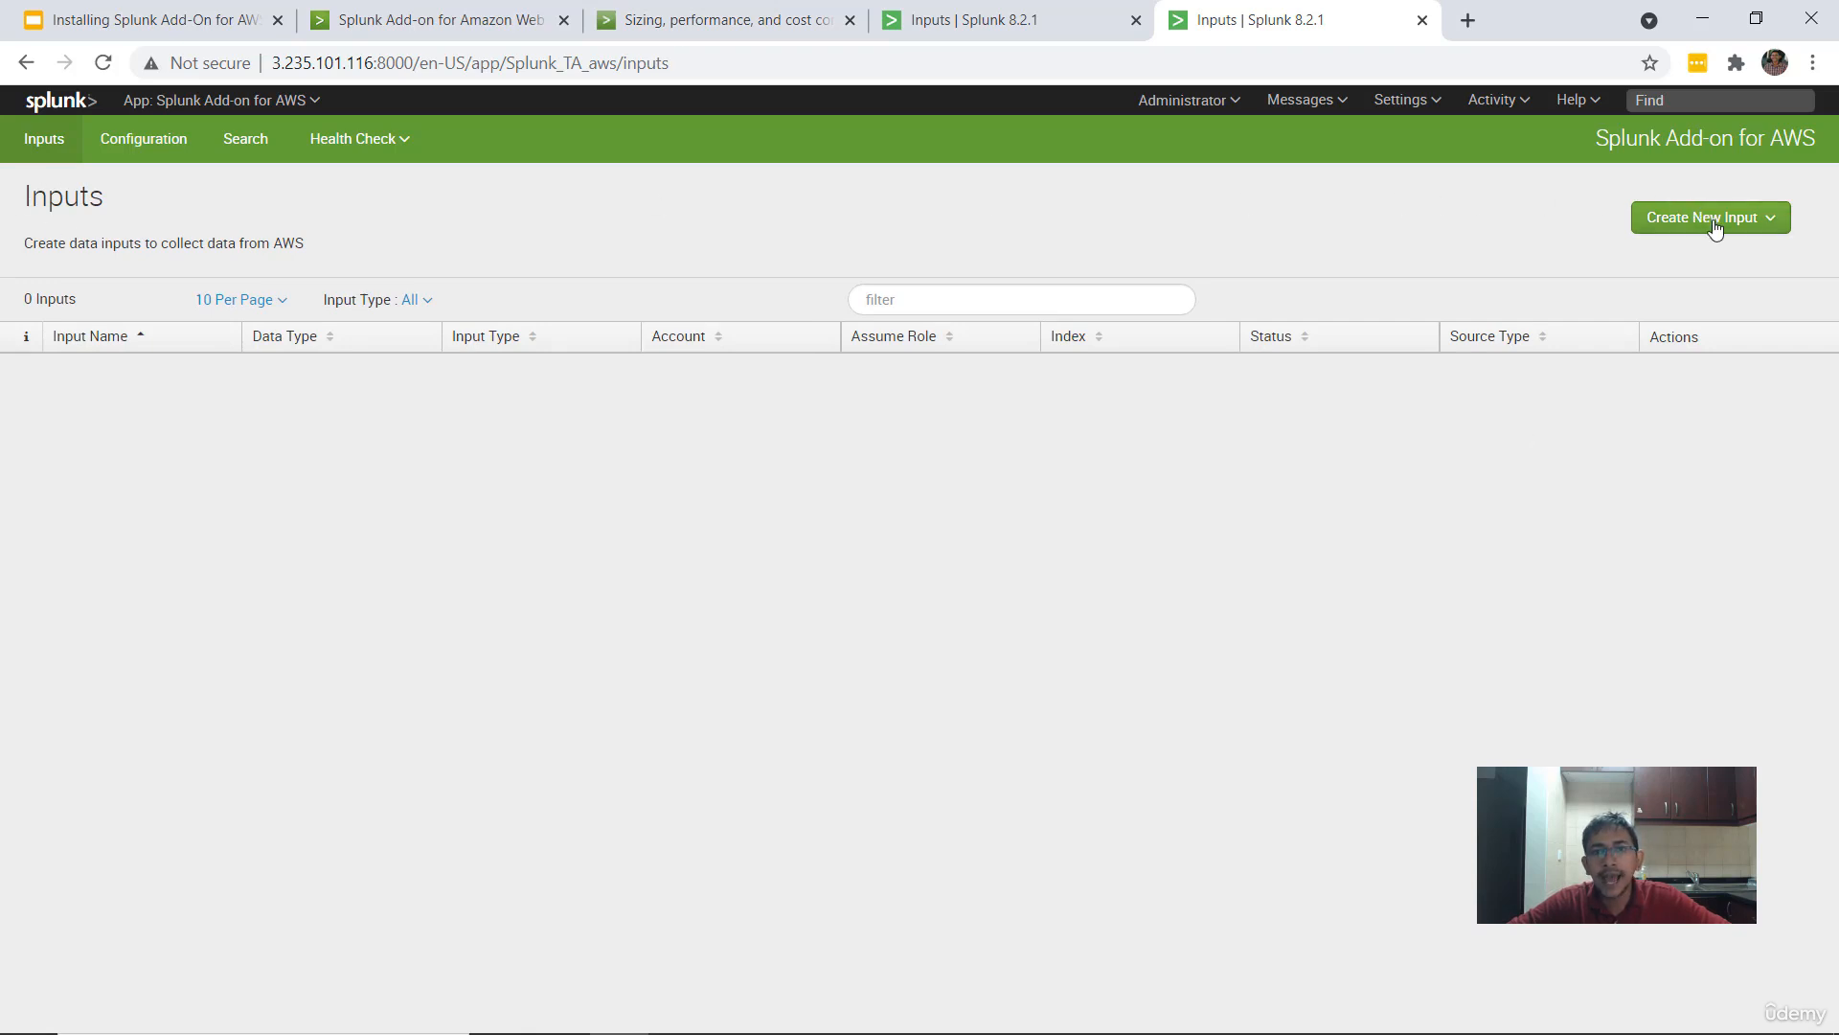
- Check the first server by loading its address, 3.210.199.117:8000, in a new browser tab
{"action": "left_click", "coordinate": [965, 8]}
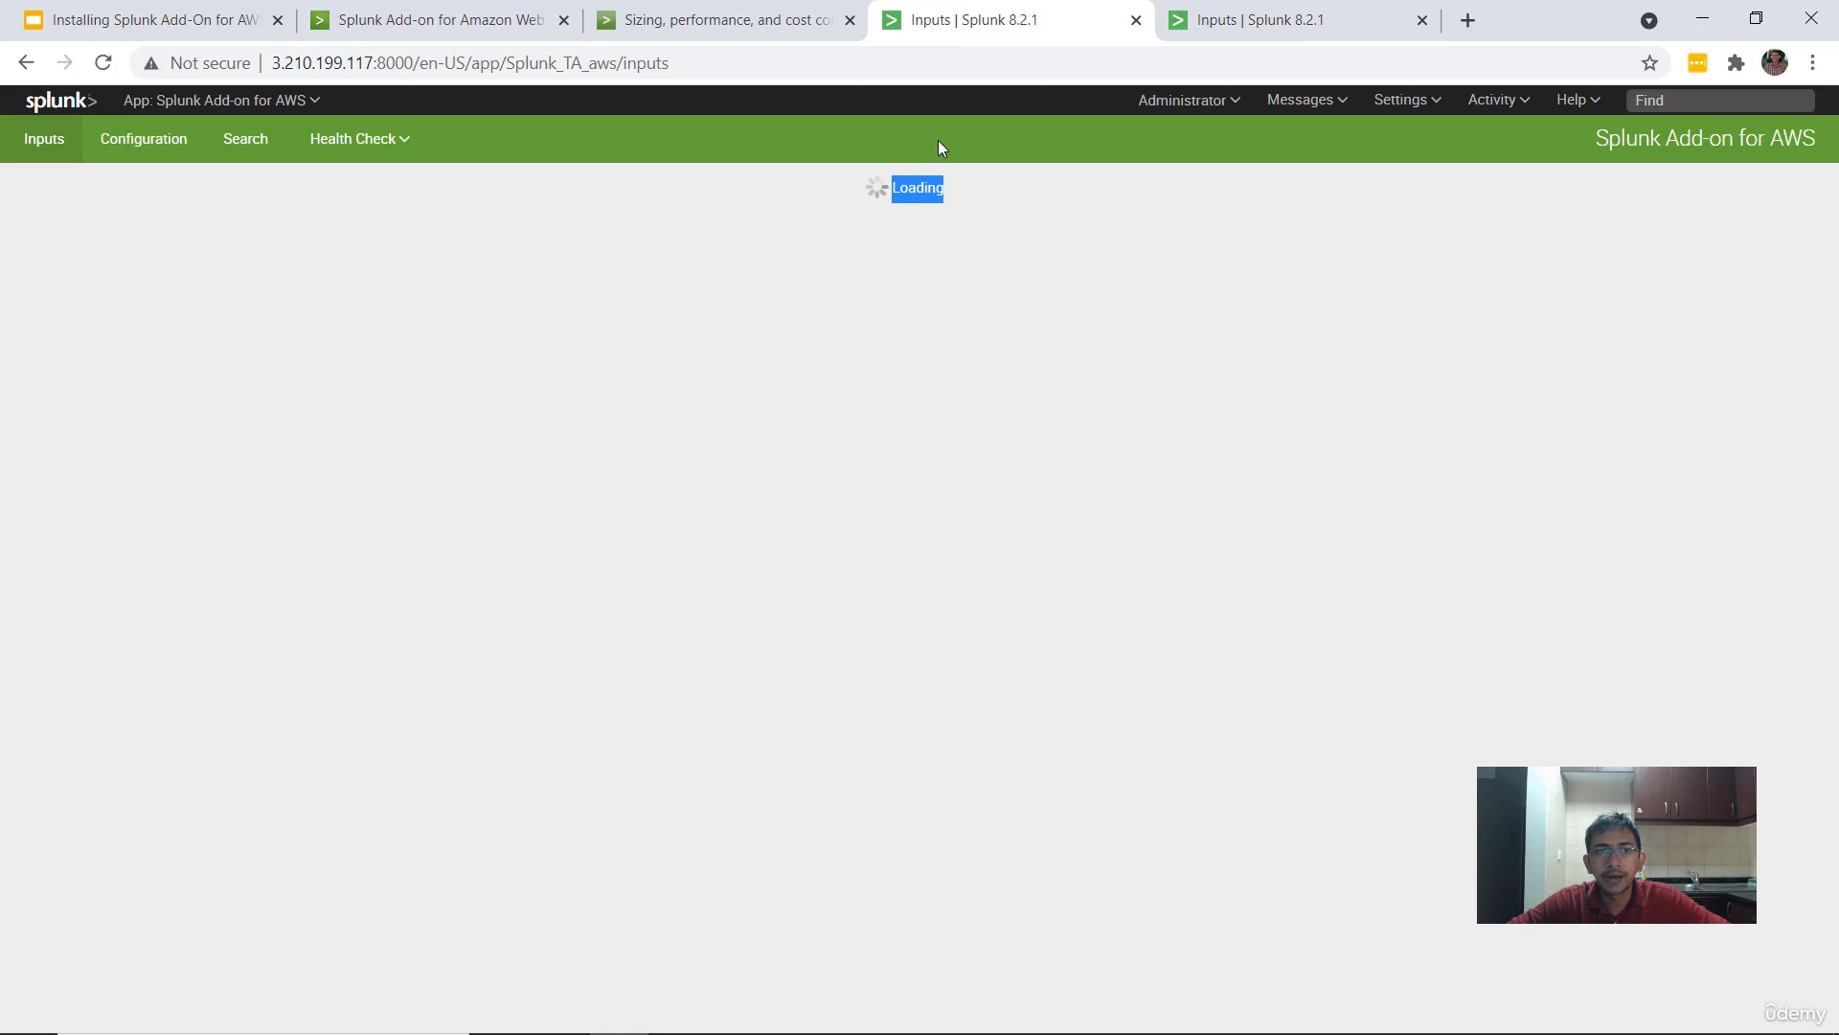
{"action": "left_click", "coordinate": [795, 212]}
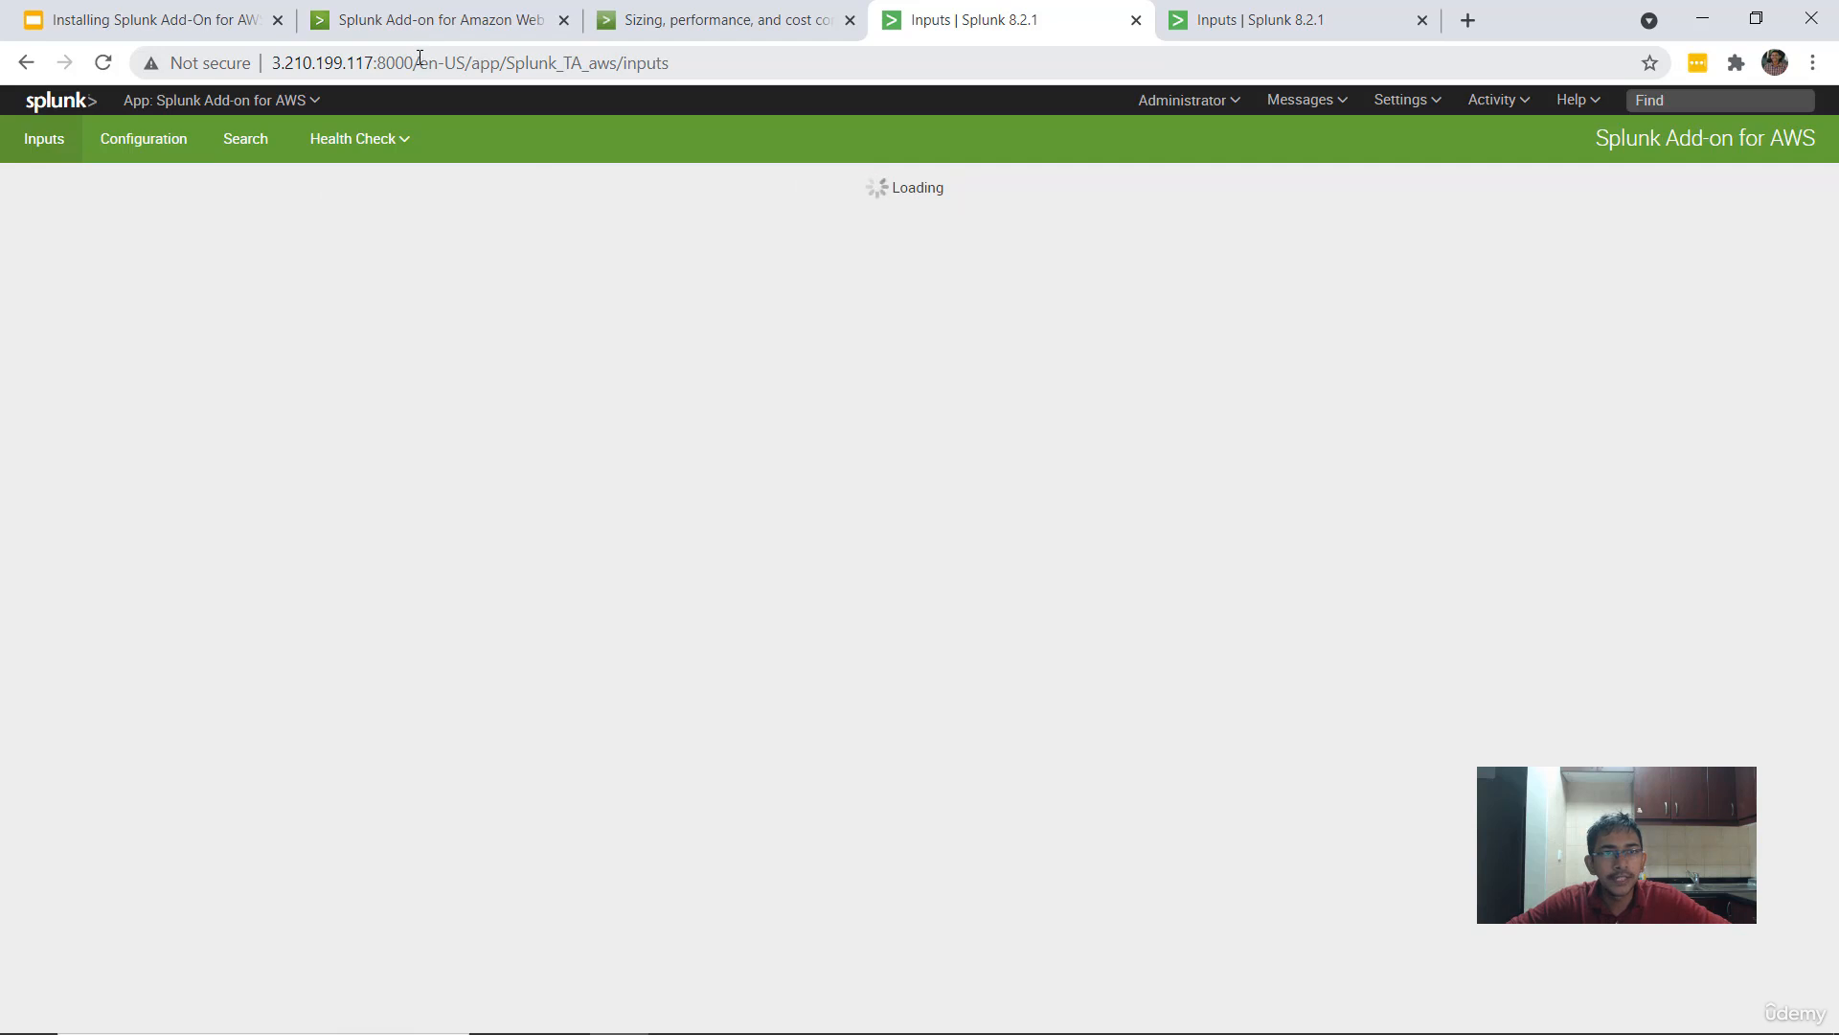
{"action": "left_click_drag", "start_coordinate": [416, 61], "coordinate": [267, 60]}
{"action": "key", "text": "ctrl+c"}
{"action": "key", "text": "ctrl+t"}
{"action": "left_click", "coordinate": [303, 63]}
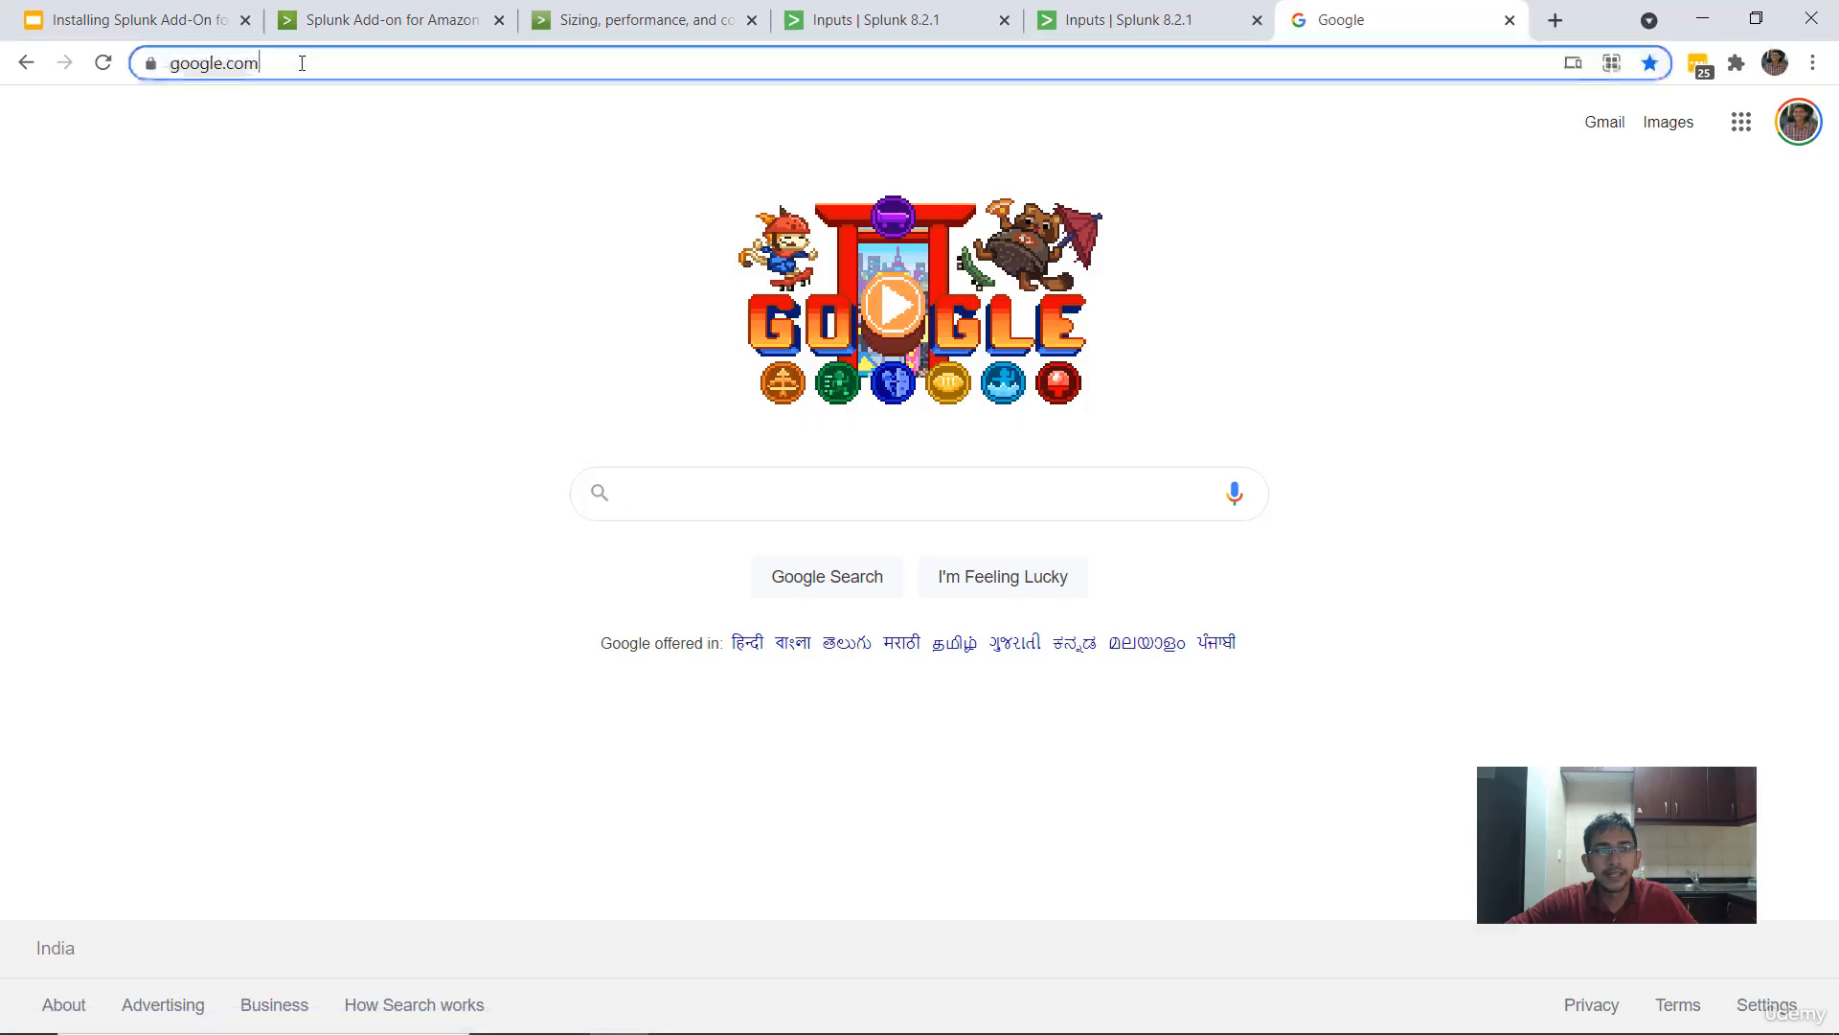
{"action": "key", "text": "ctrl+v"}
{"action": "key", "text": "Return"}
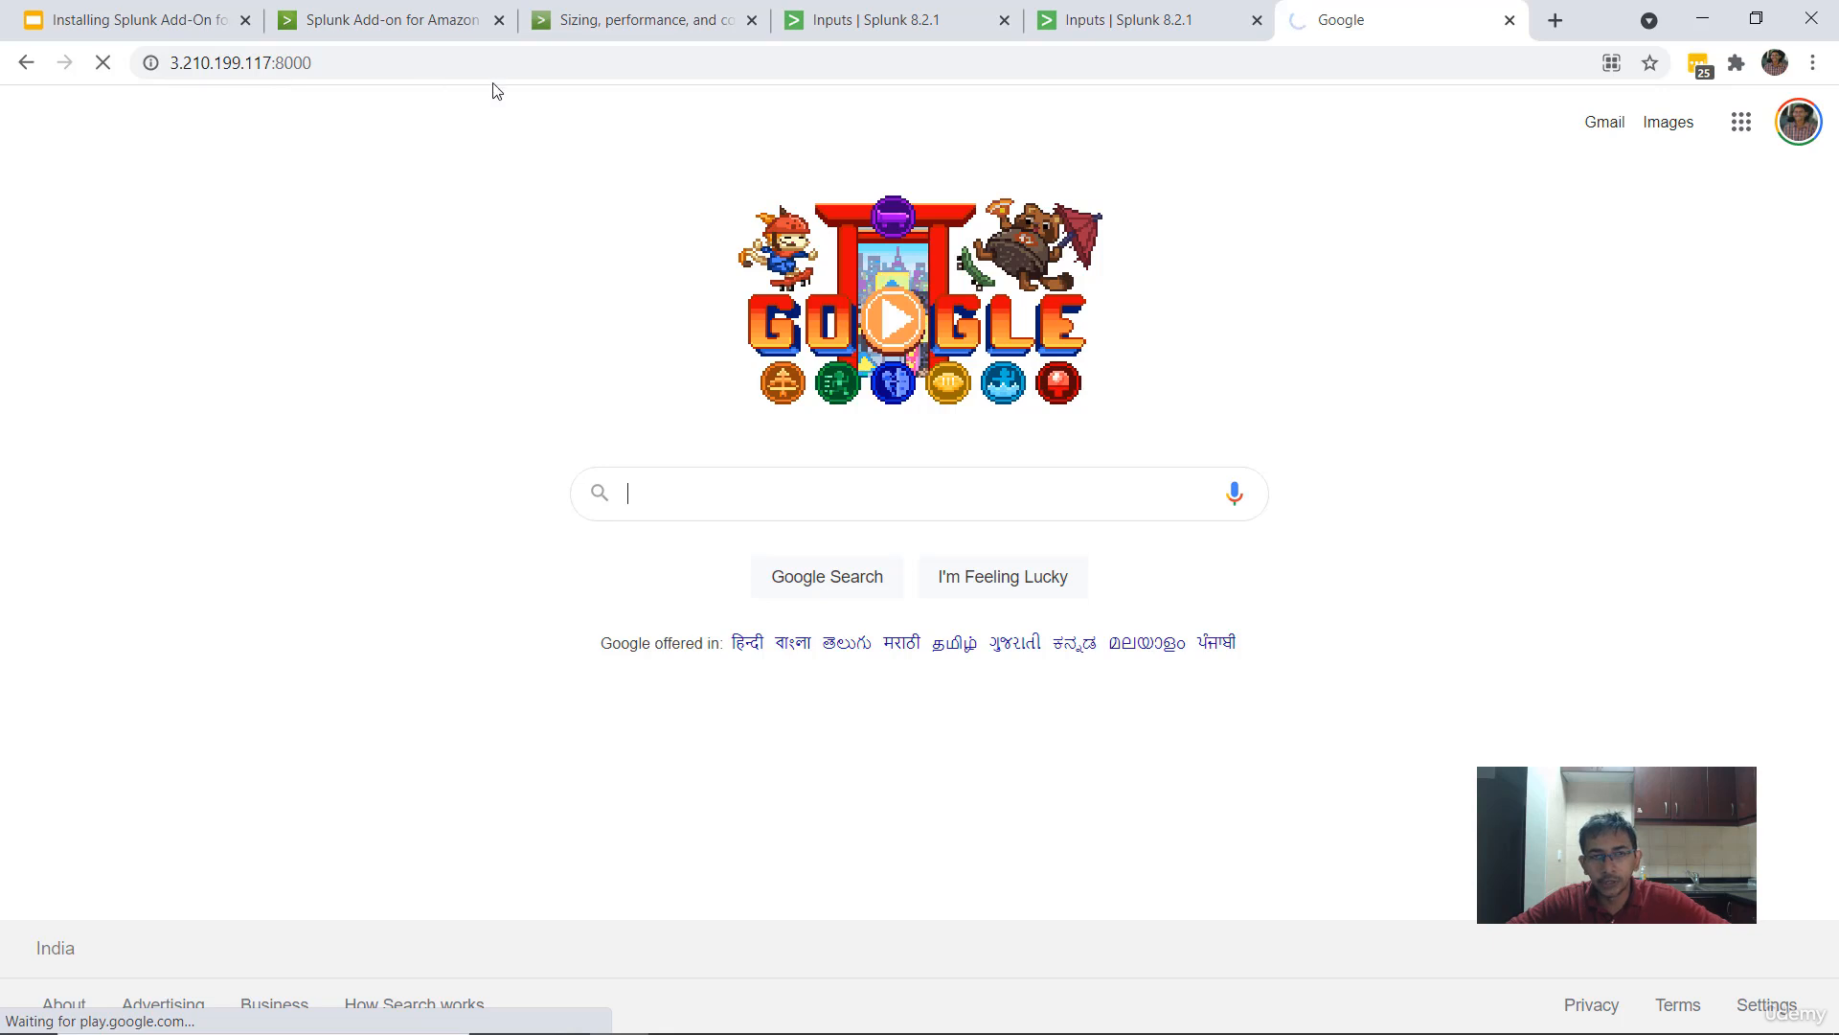
- Review the Google Slides pages on add-on installation checks, the add-on for data input and the different hardware demo
{"action": "left_click", "coordinate": [140, 20]}
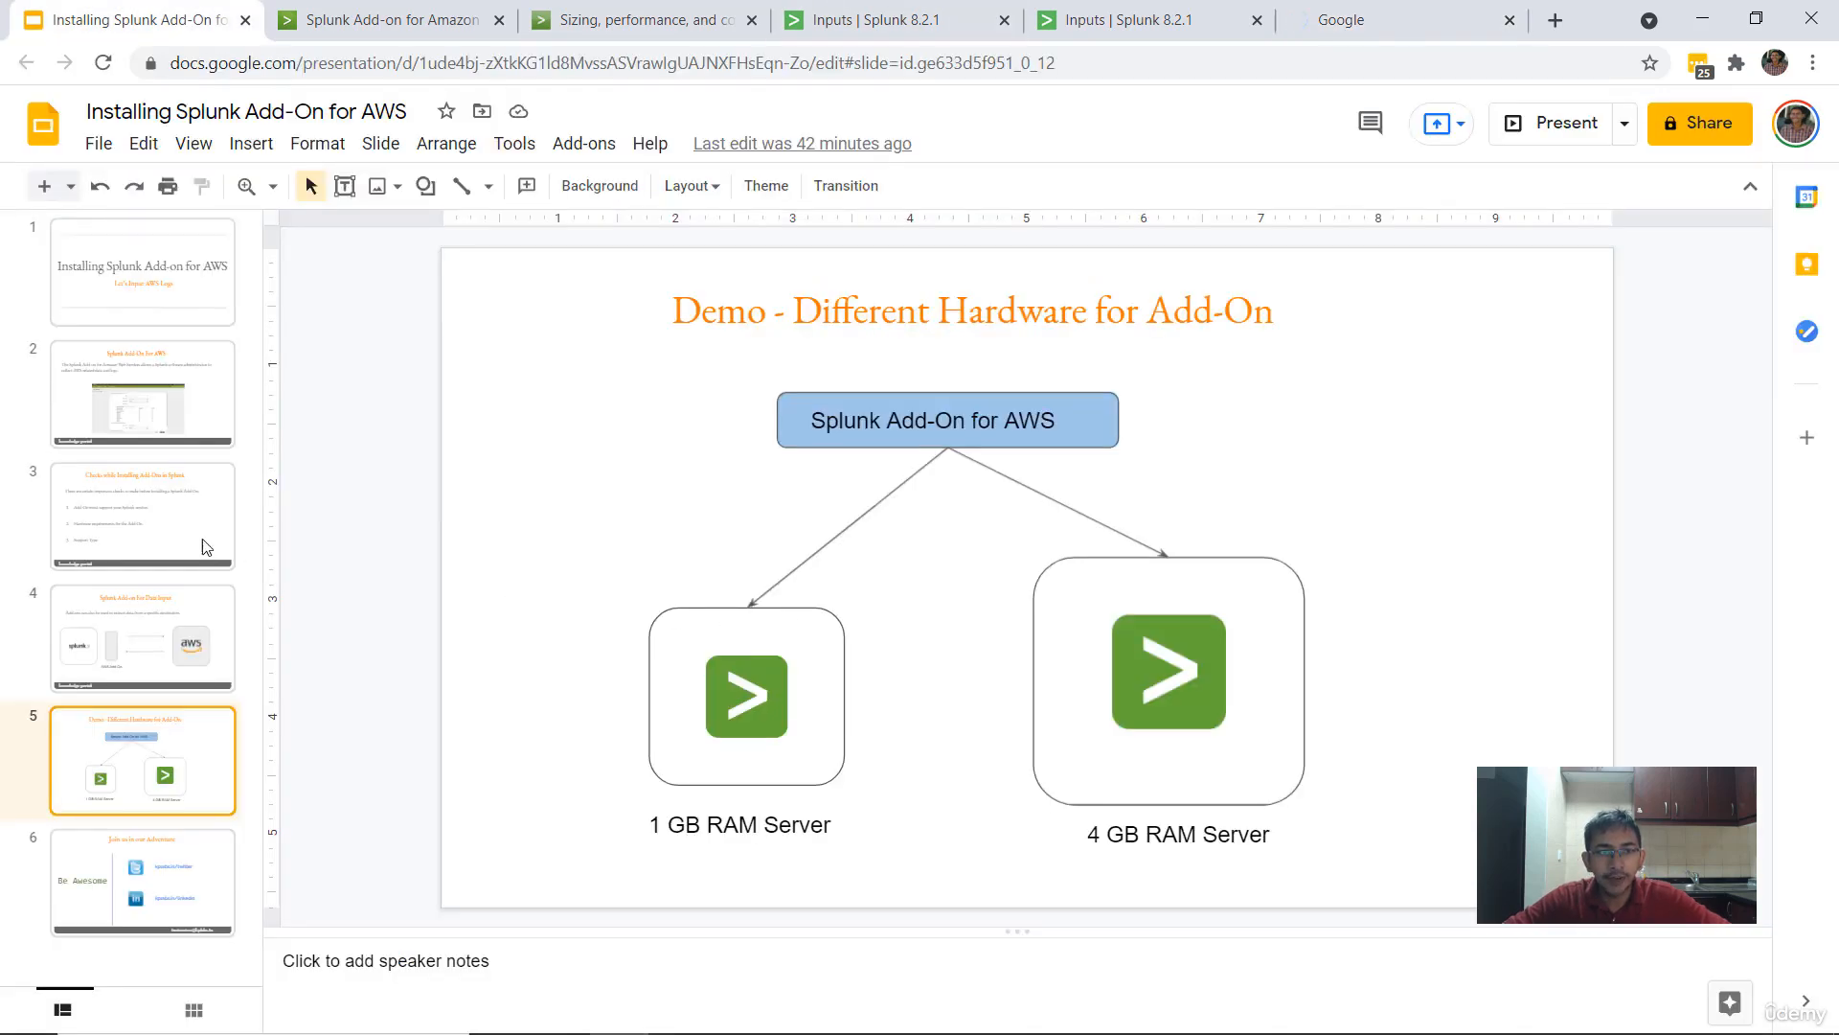
{"action": "left_click", "coordinate": [157, 504]}
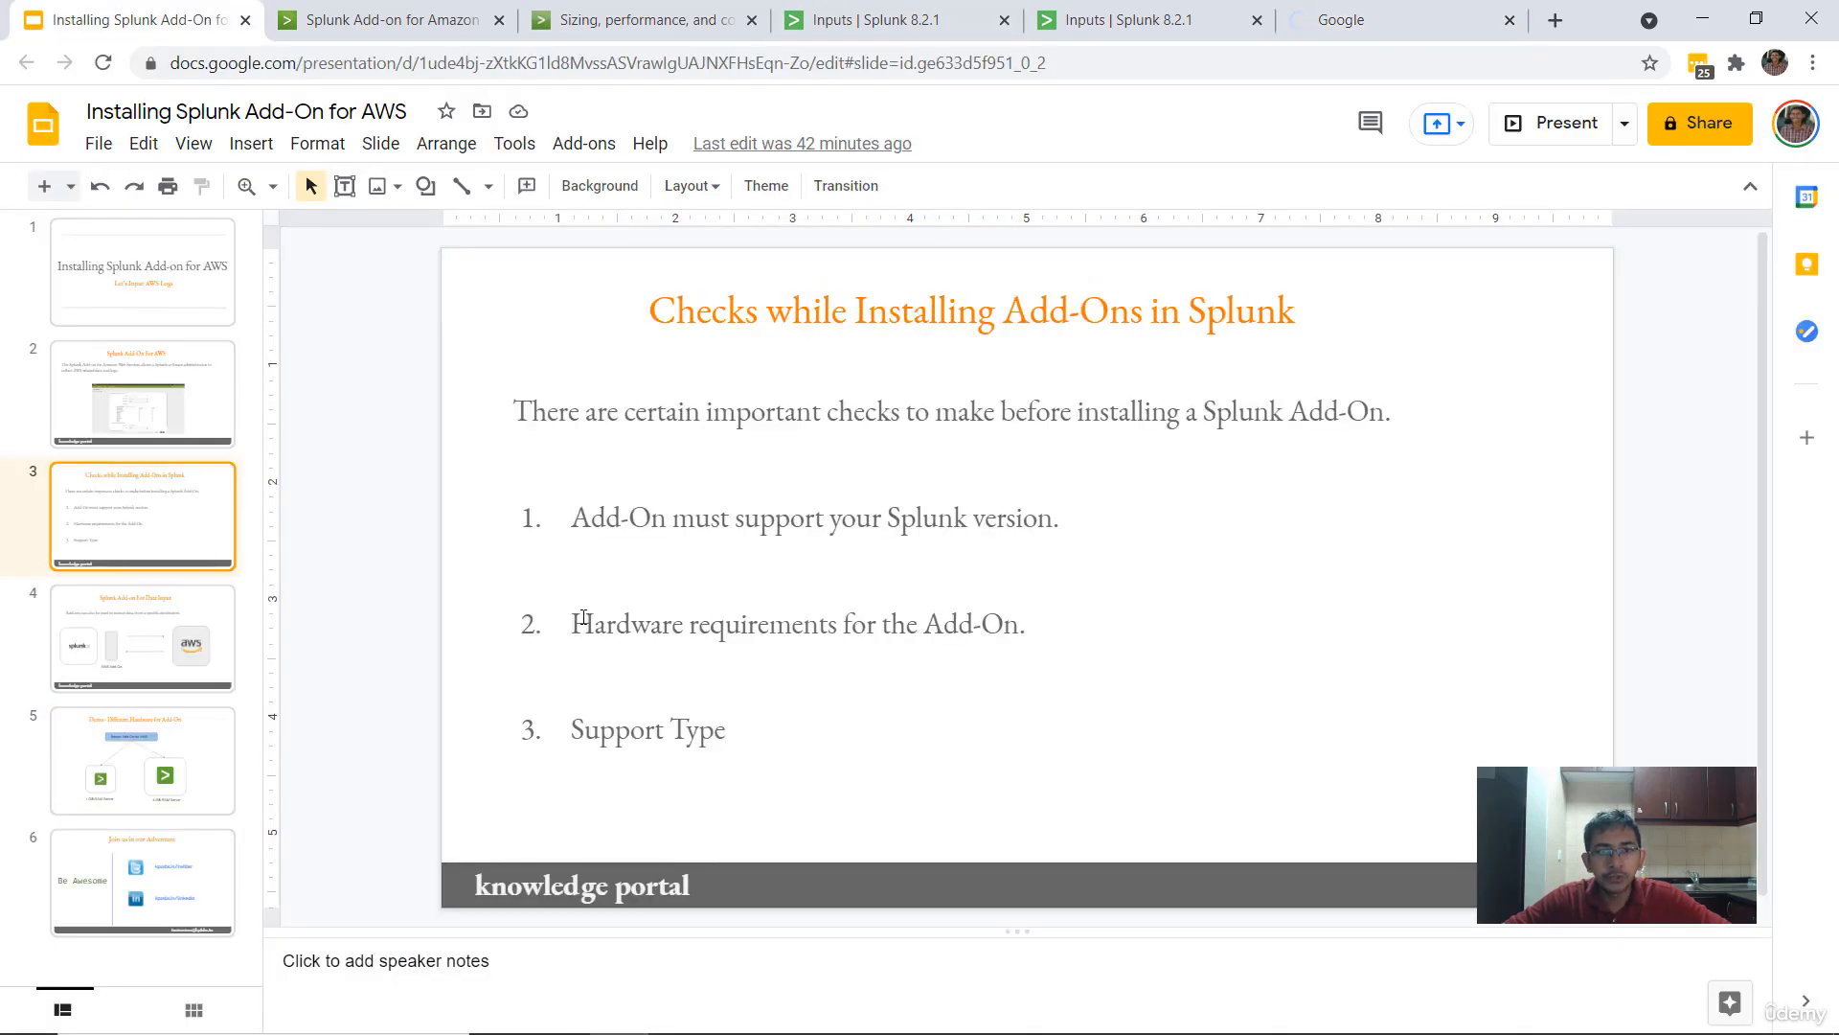
{"action": "left_click", "coordinate": [113, 722]}
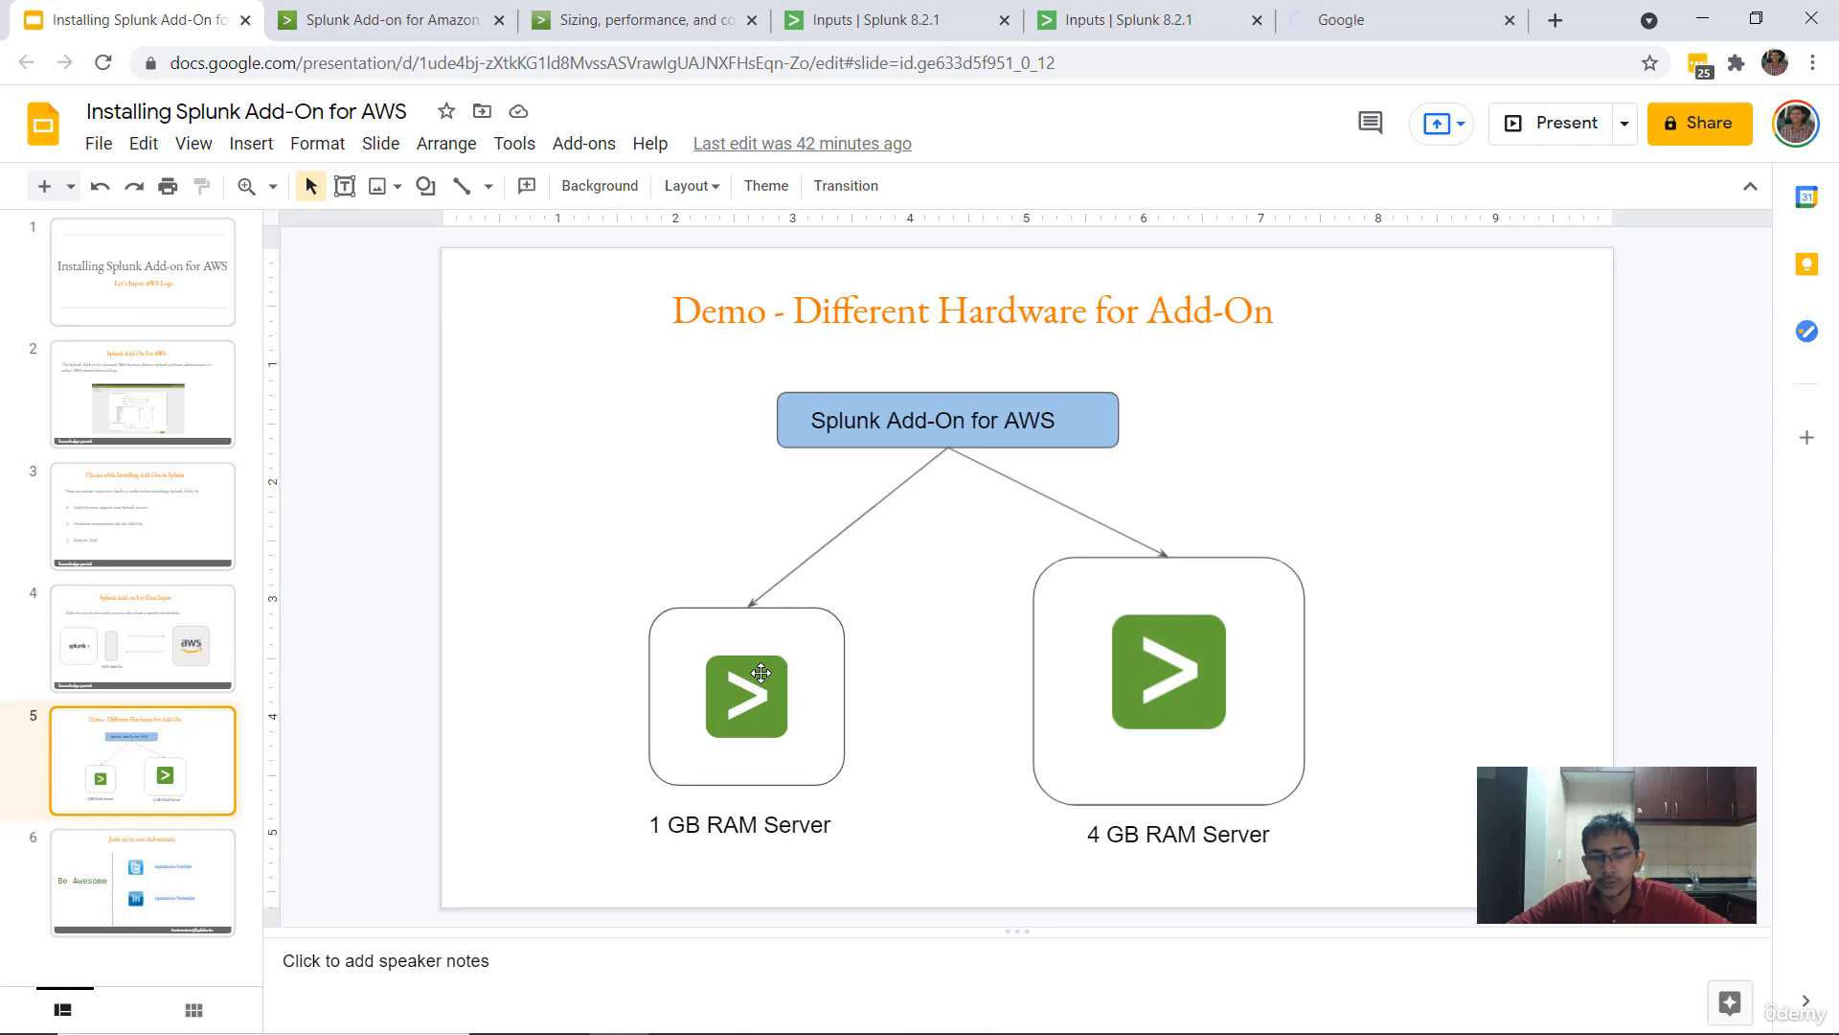
{"action": "left_click", "coordinate": [182, 640]}
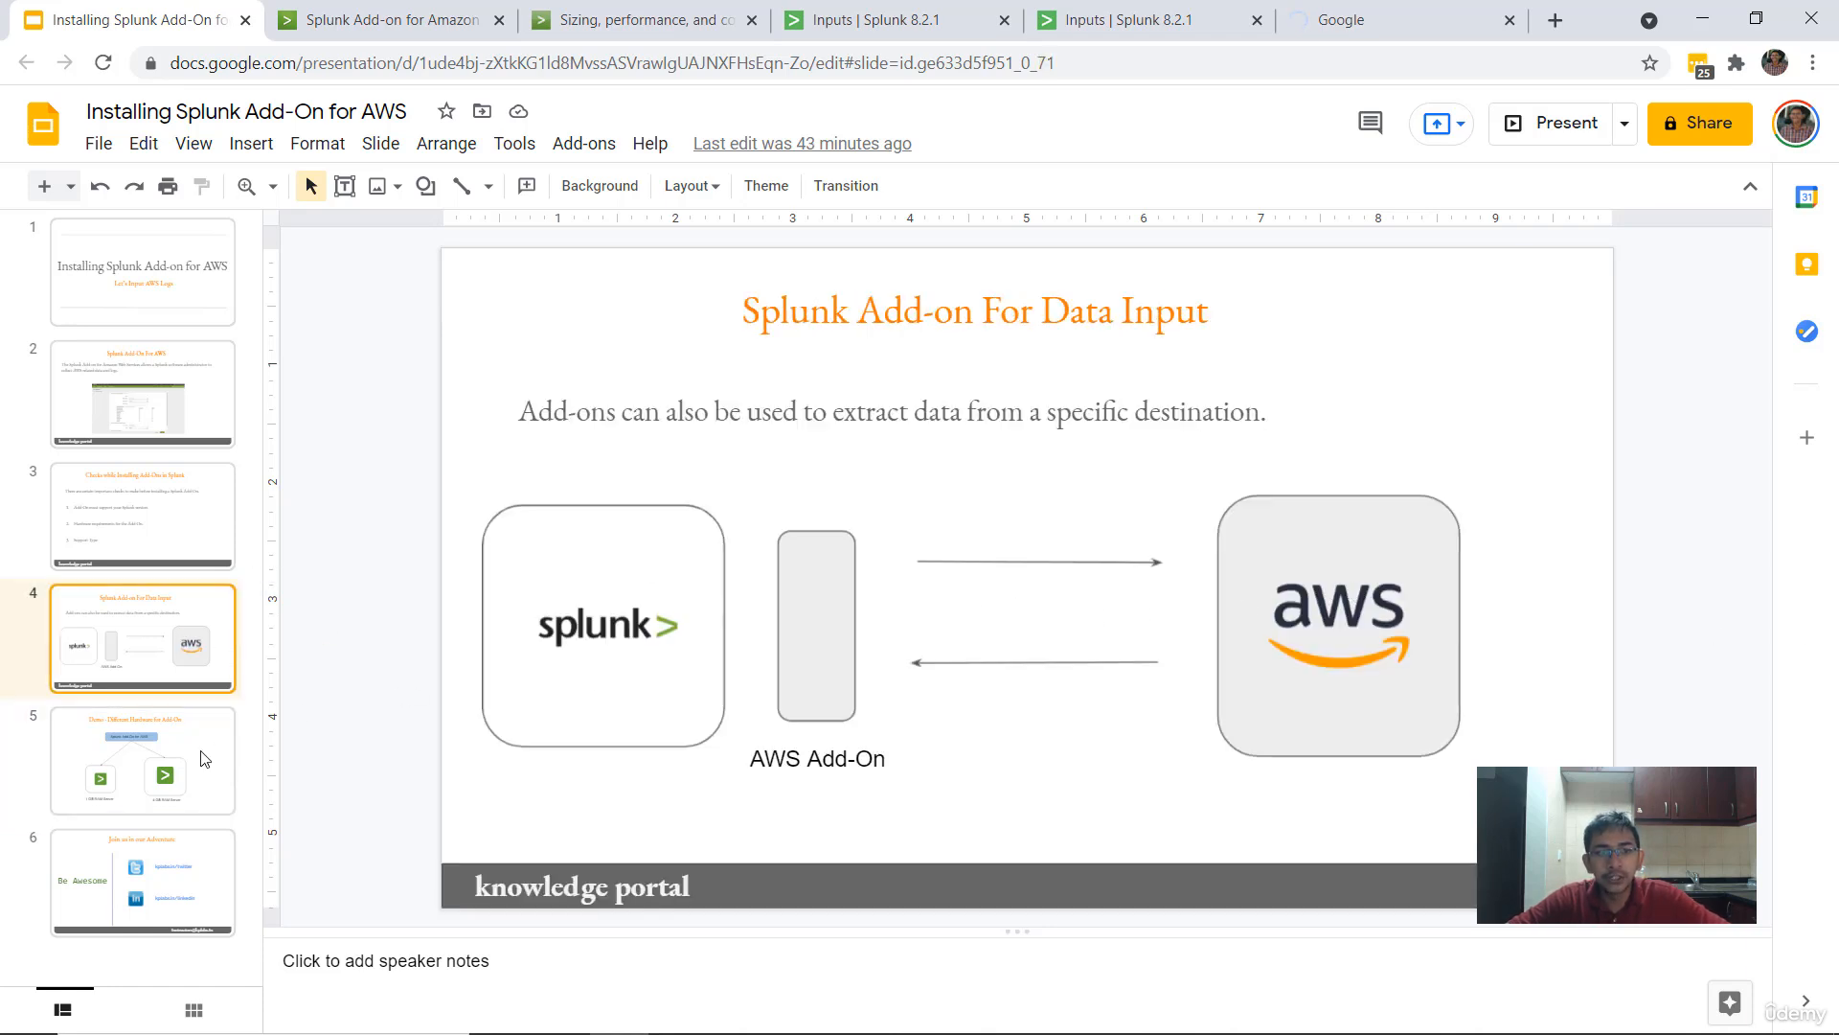
{"action": "left_click", "coordinate": [166, 720]}
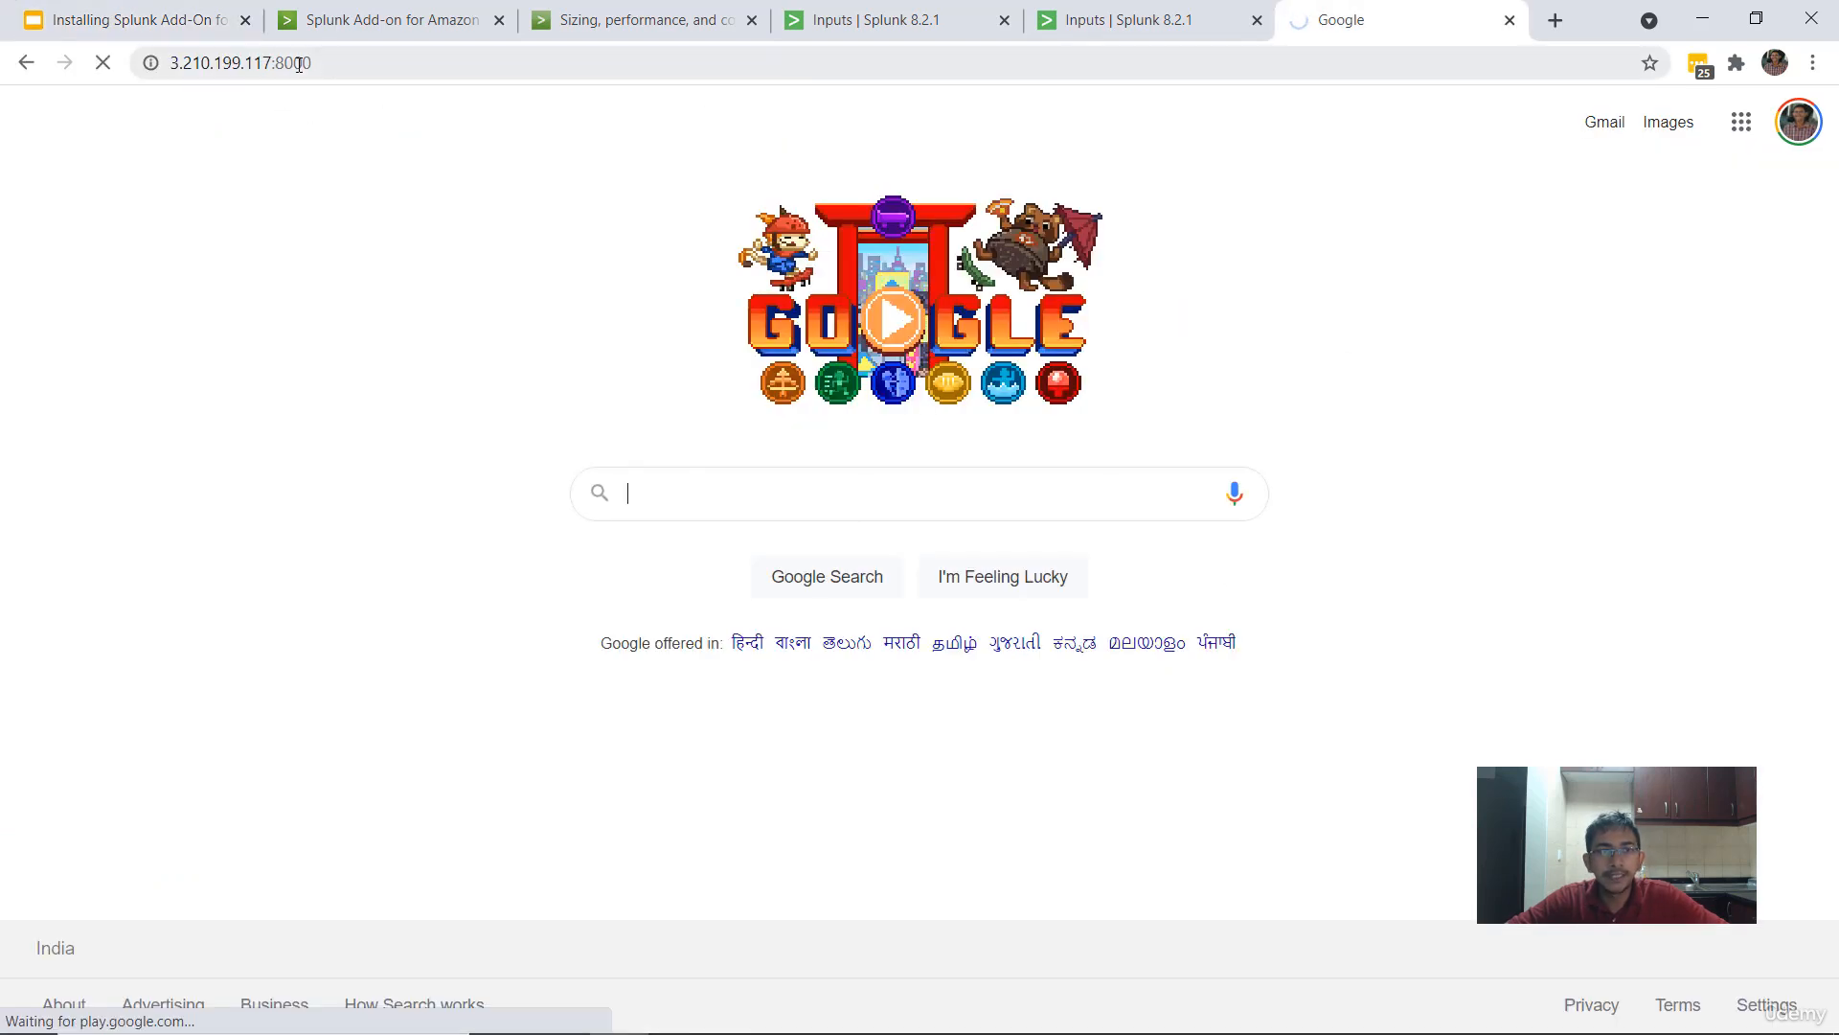
- Reload the add-on's Inputs page on the 3.210.199.117 server and close that browser tab
{"action": "left_click_drag", "start_coordinate": [333, 64], "coordinate": [191, 59]}
{"action": "left_click", "coordinate": [987, 11]}
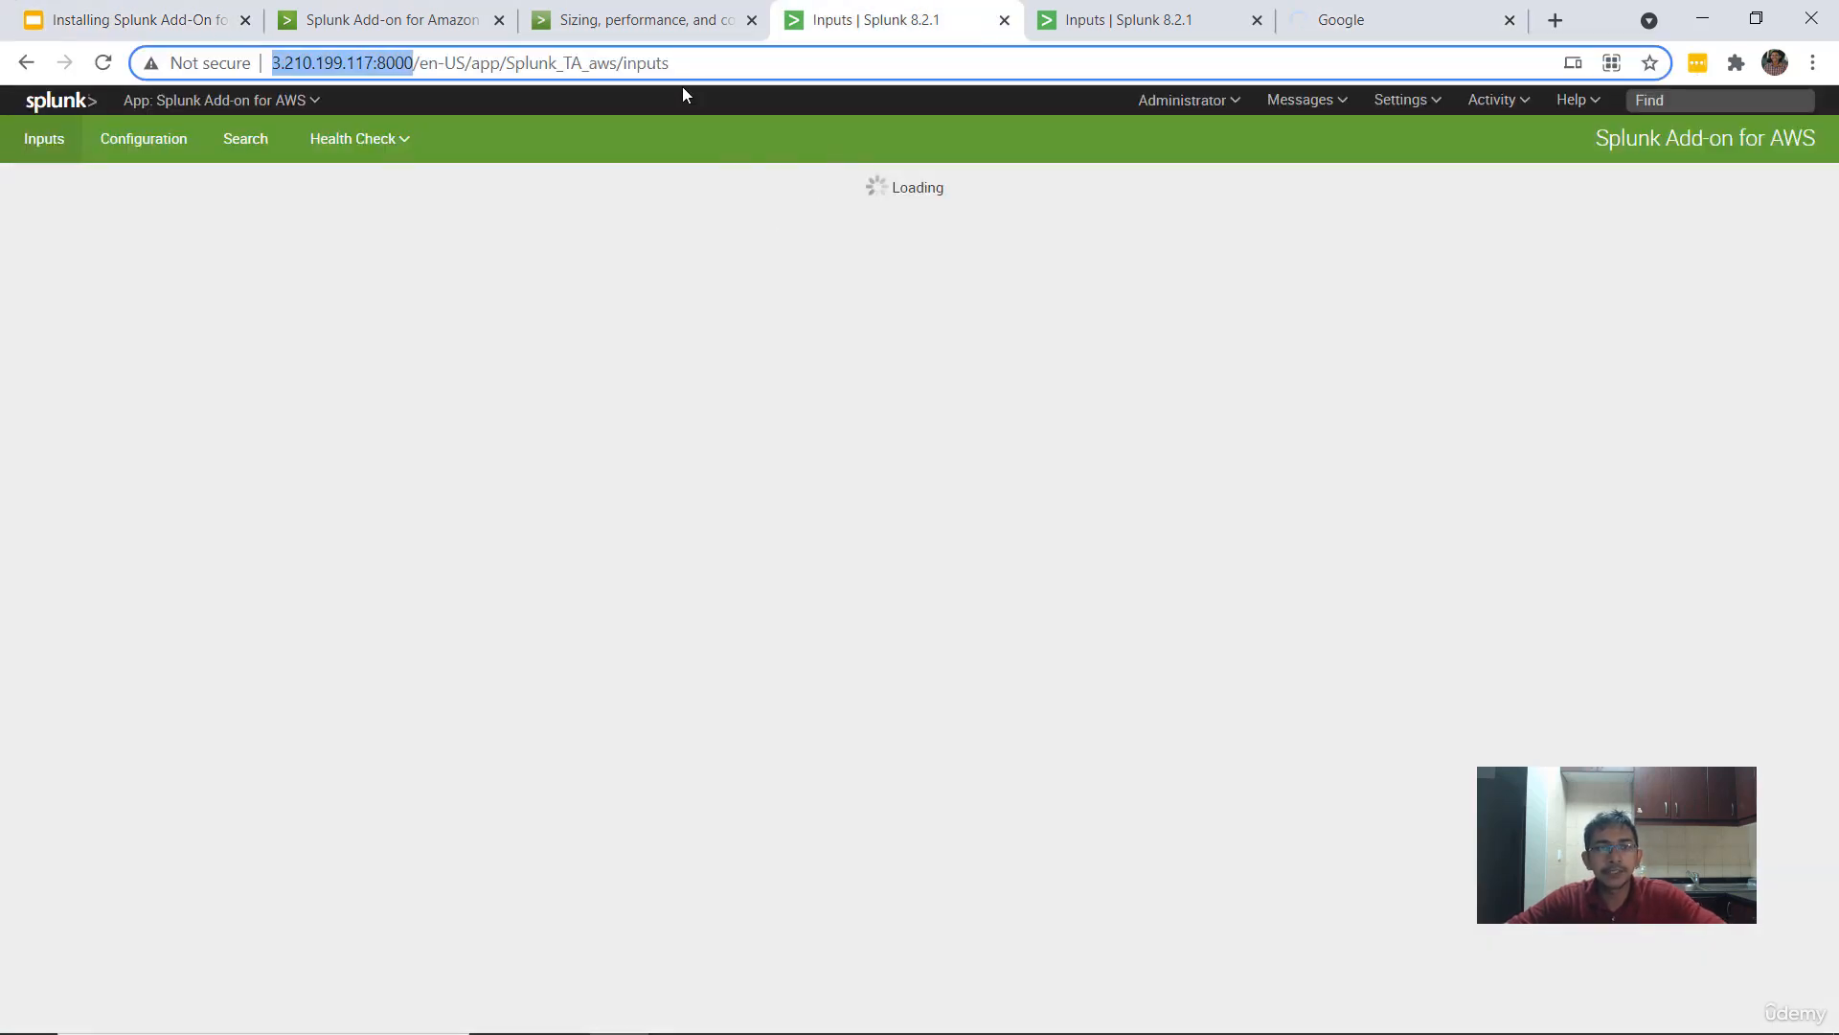
{"action": "key", "text": "Return"}
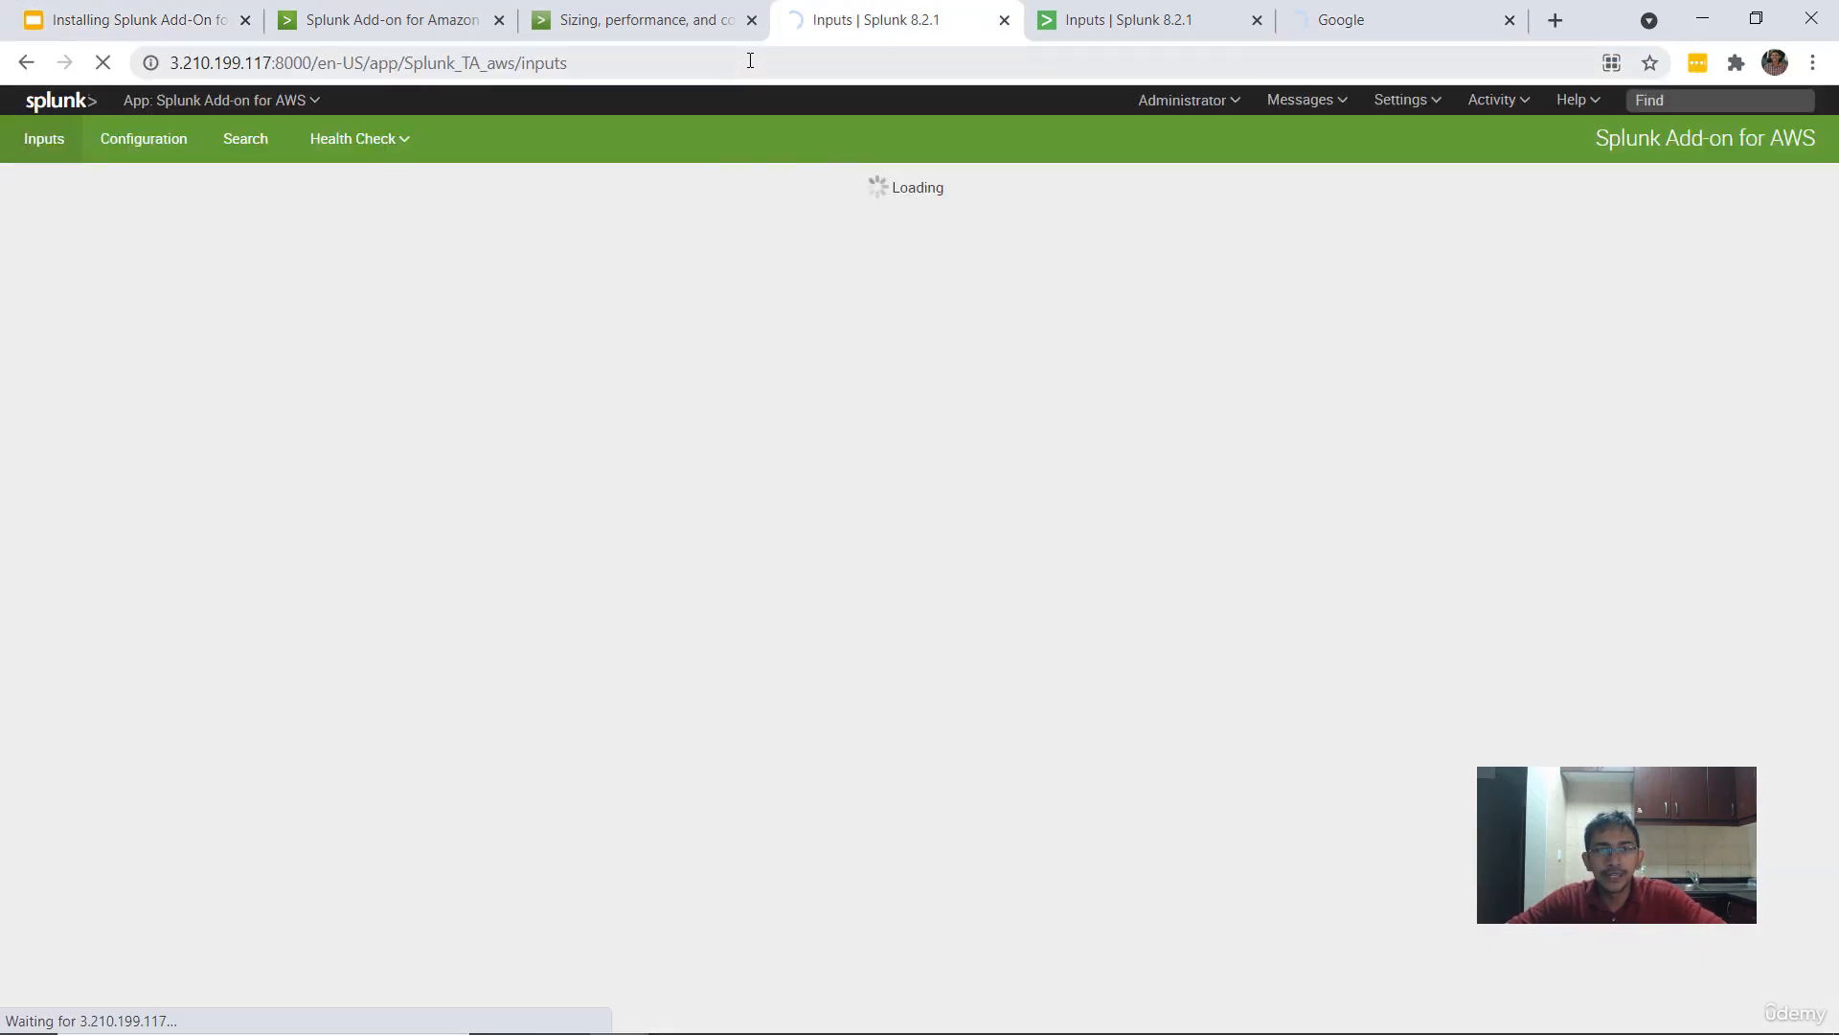
{"action": "left_click", "coordinate": [1004, 20]}
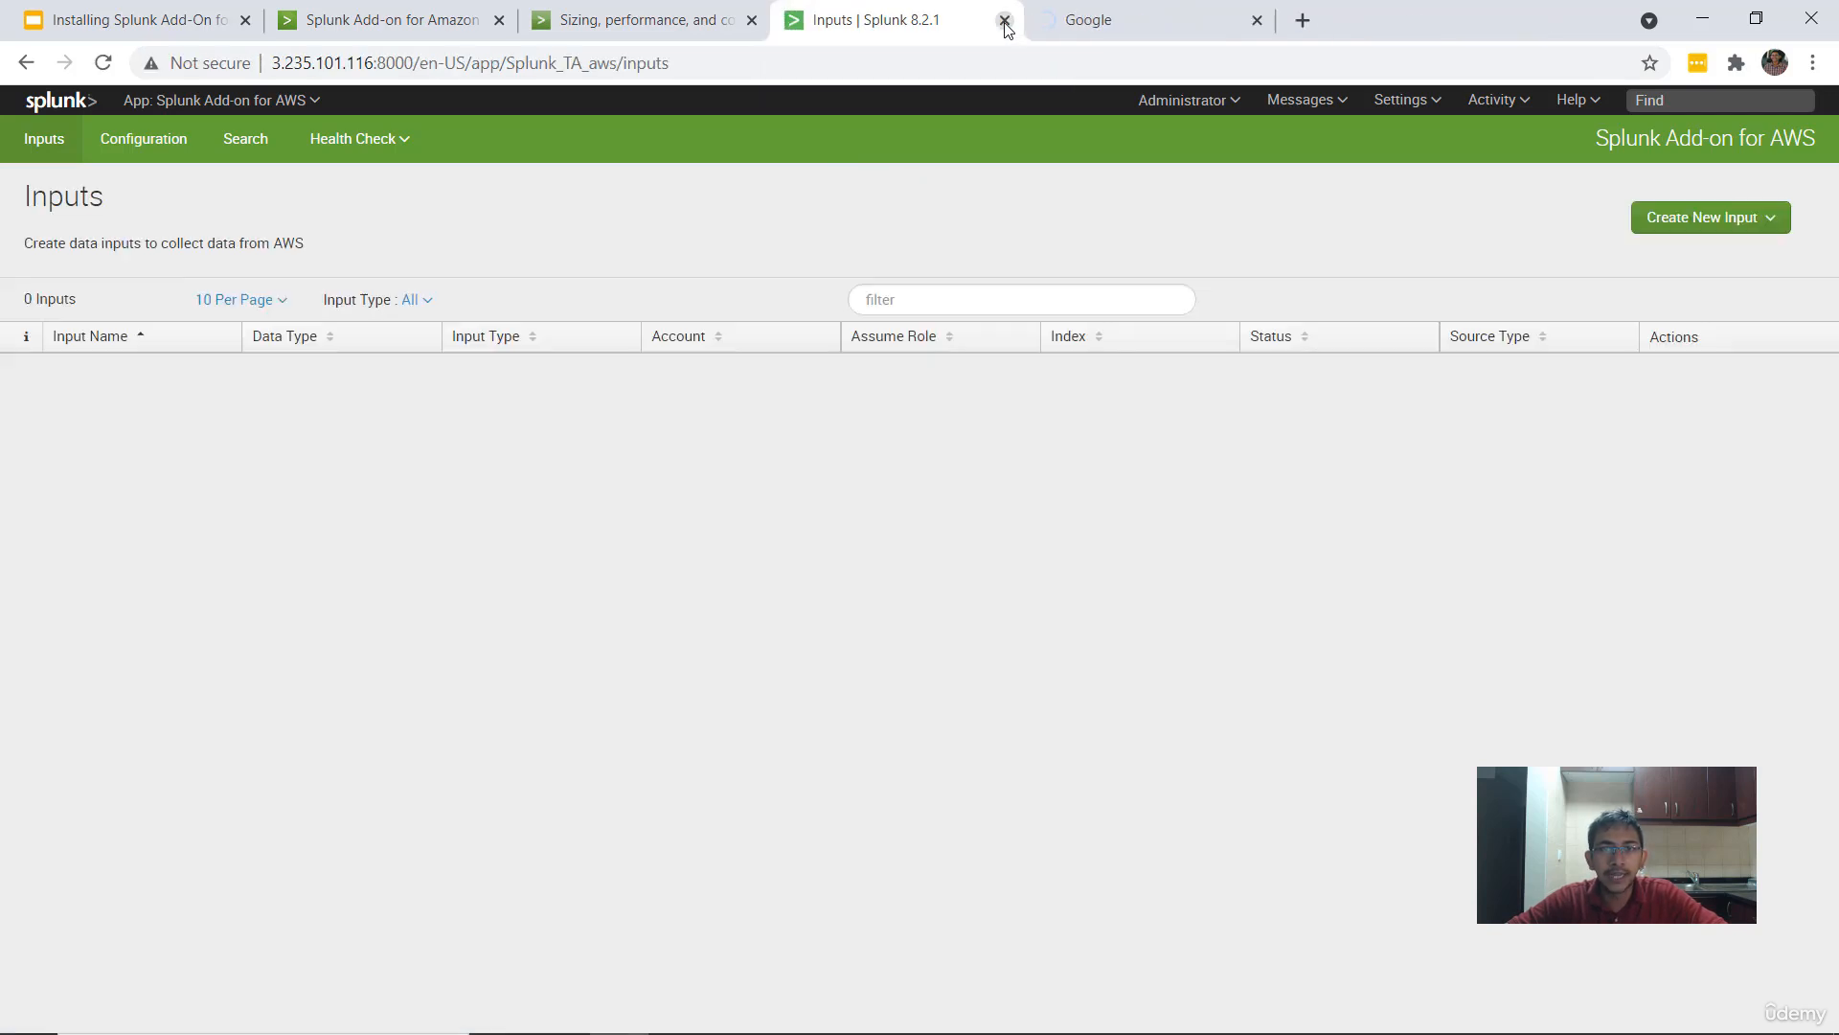
- In DigitalOcean, start creating a Droplet and set the Basic plan's CPU option to Regular Intel with SSD
{"action": "left_click", "coordinate": [1098, 19]}
{"action": "left_click", "coordinate": [1458, 127]}
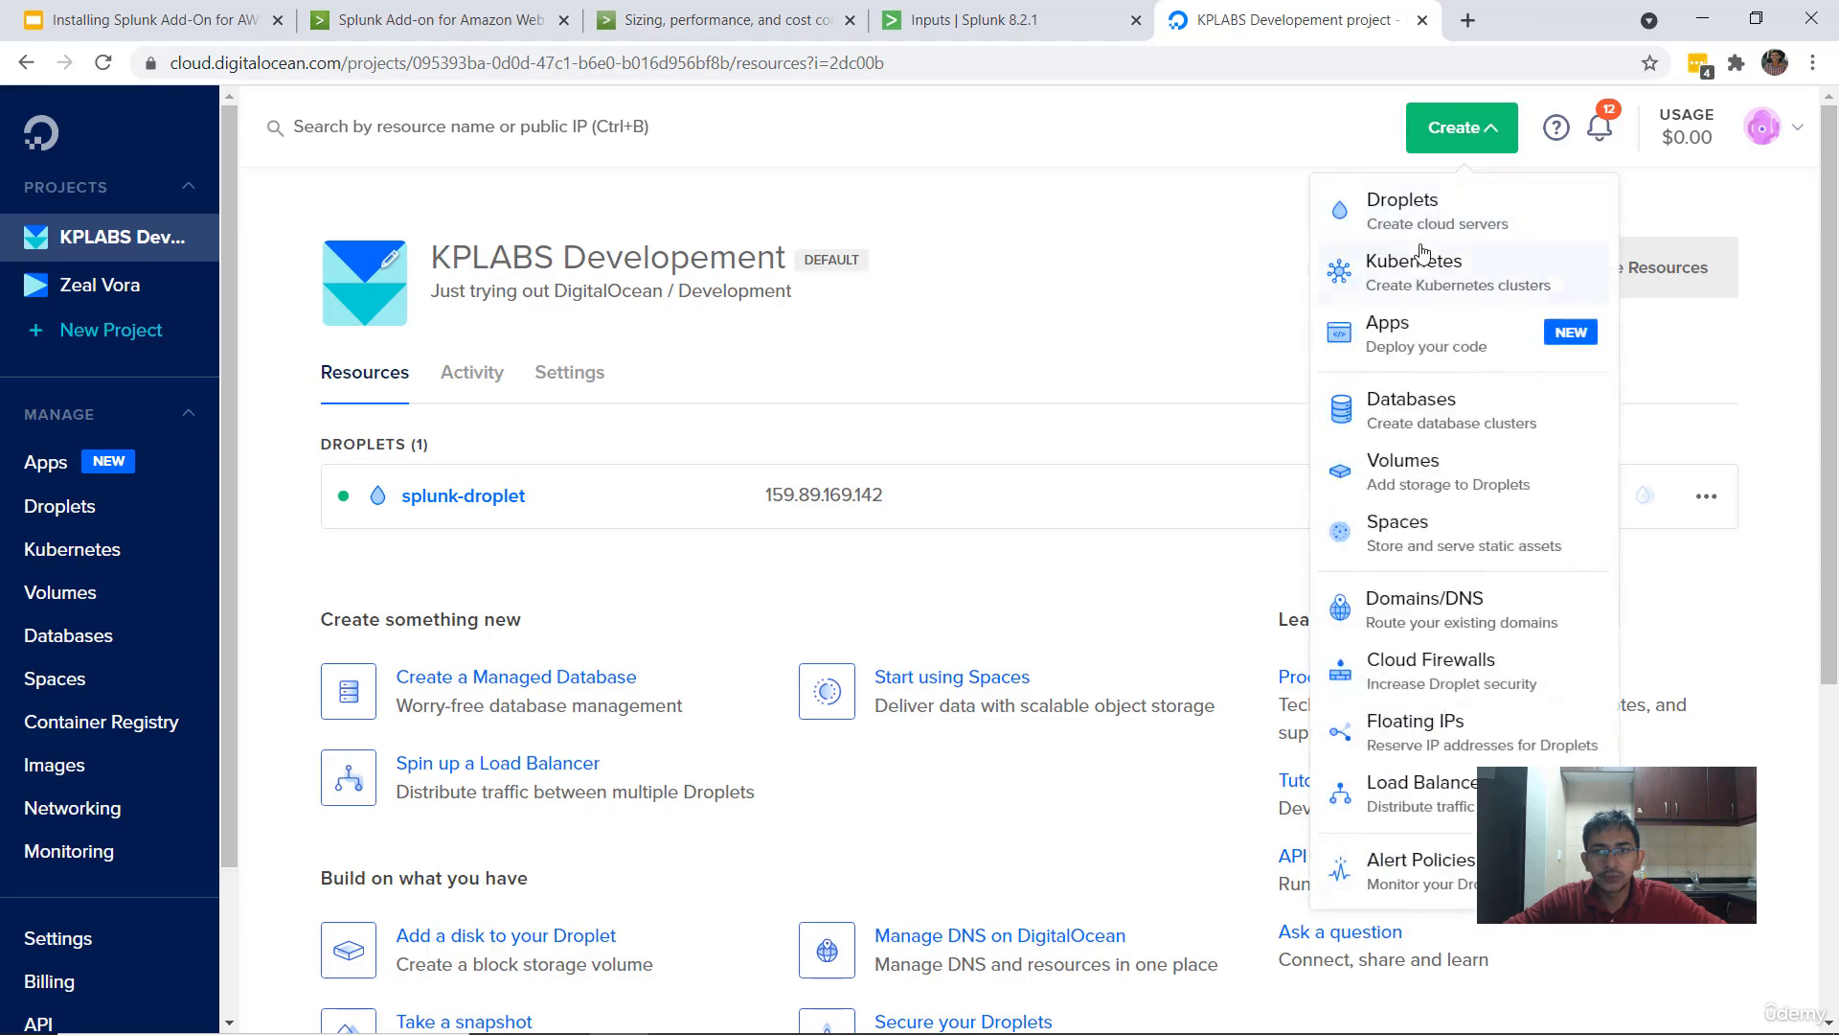
{"action": "left_click", "coordinate": [1424, 219]}
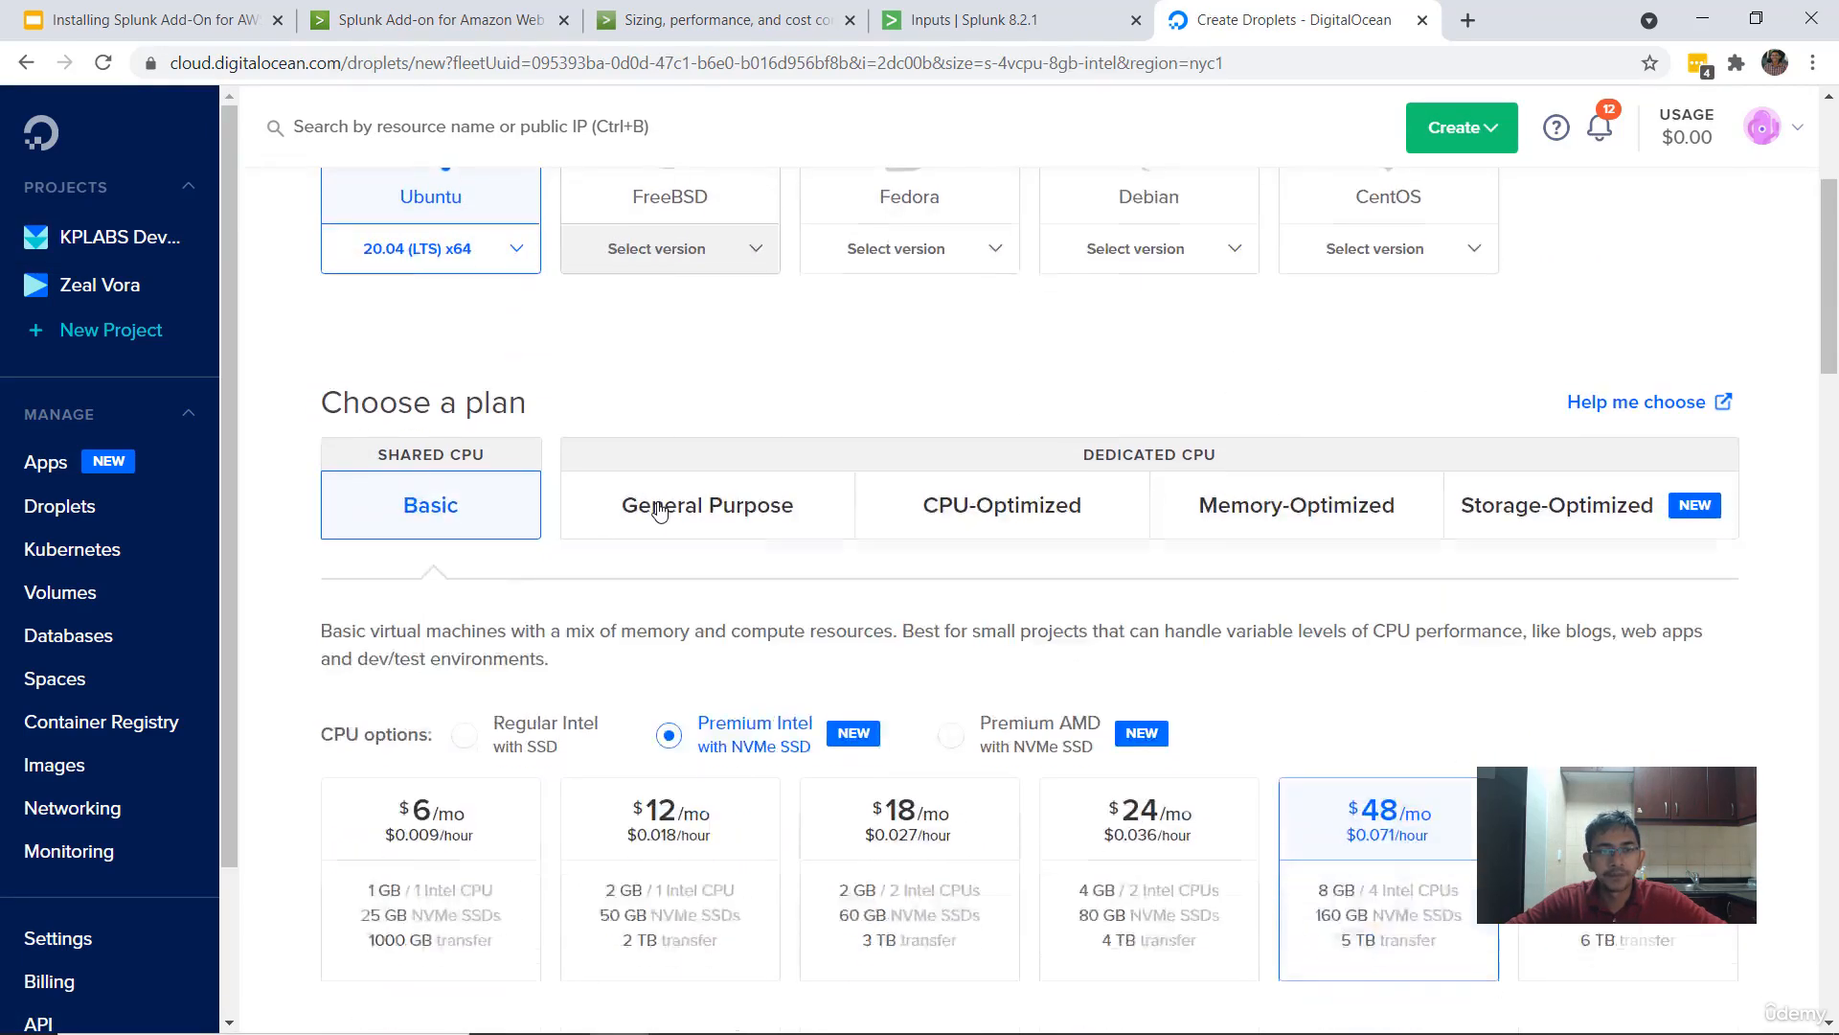
{"action": "scroll", "coordinate": [659, 510], "scroll_direction": "down", "scroll_amount": 2}
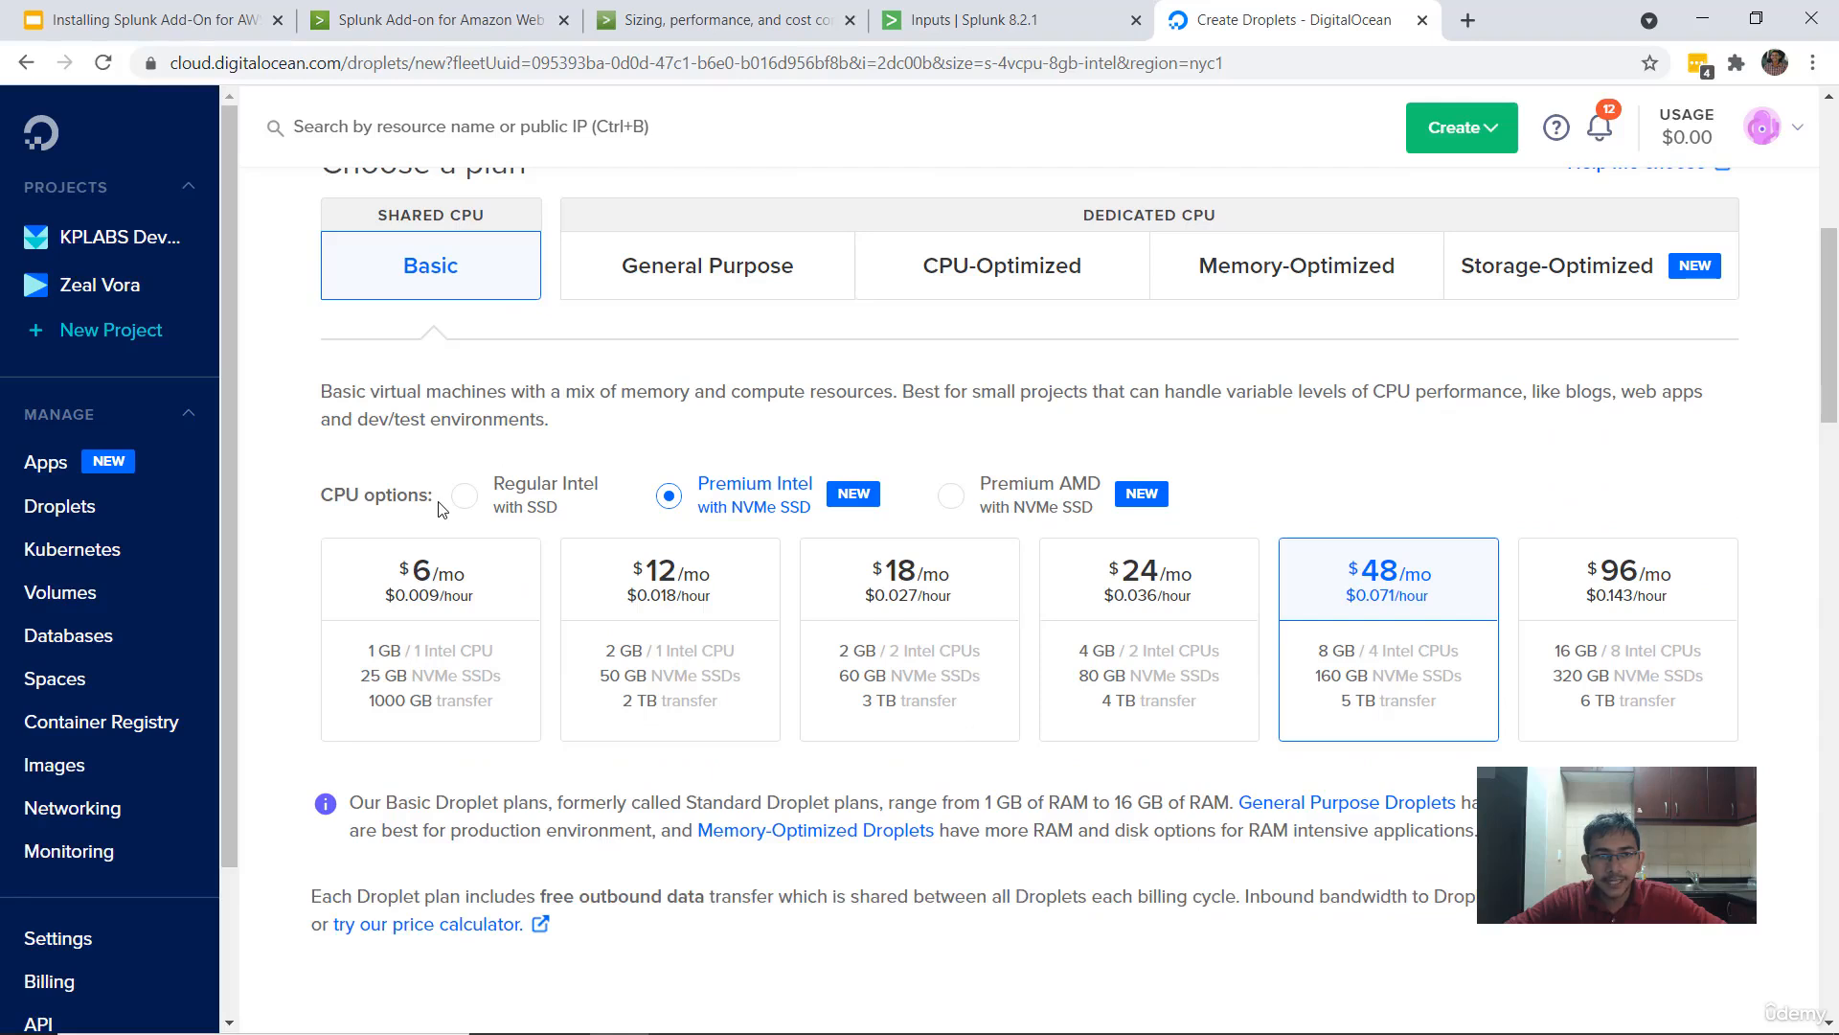
{"action": "left_click", "coordinate": [461, 496]}
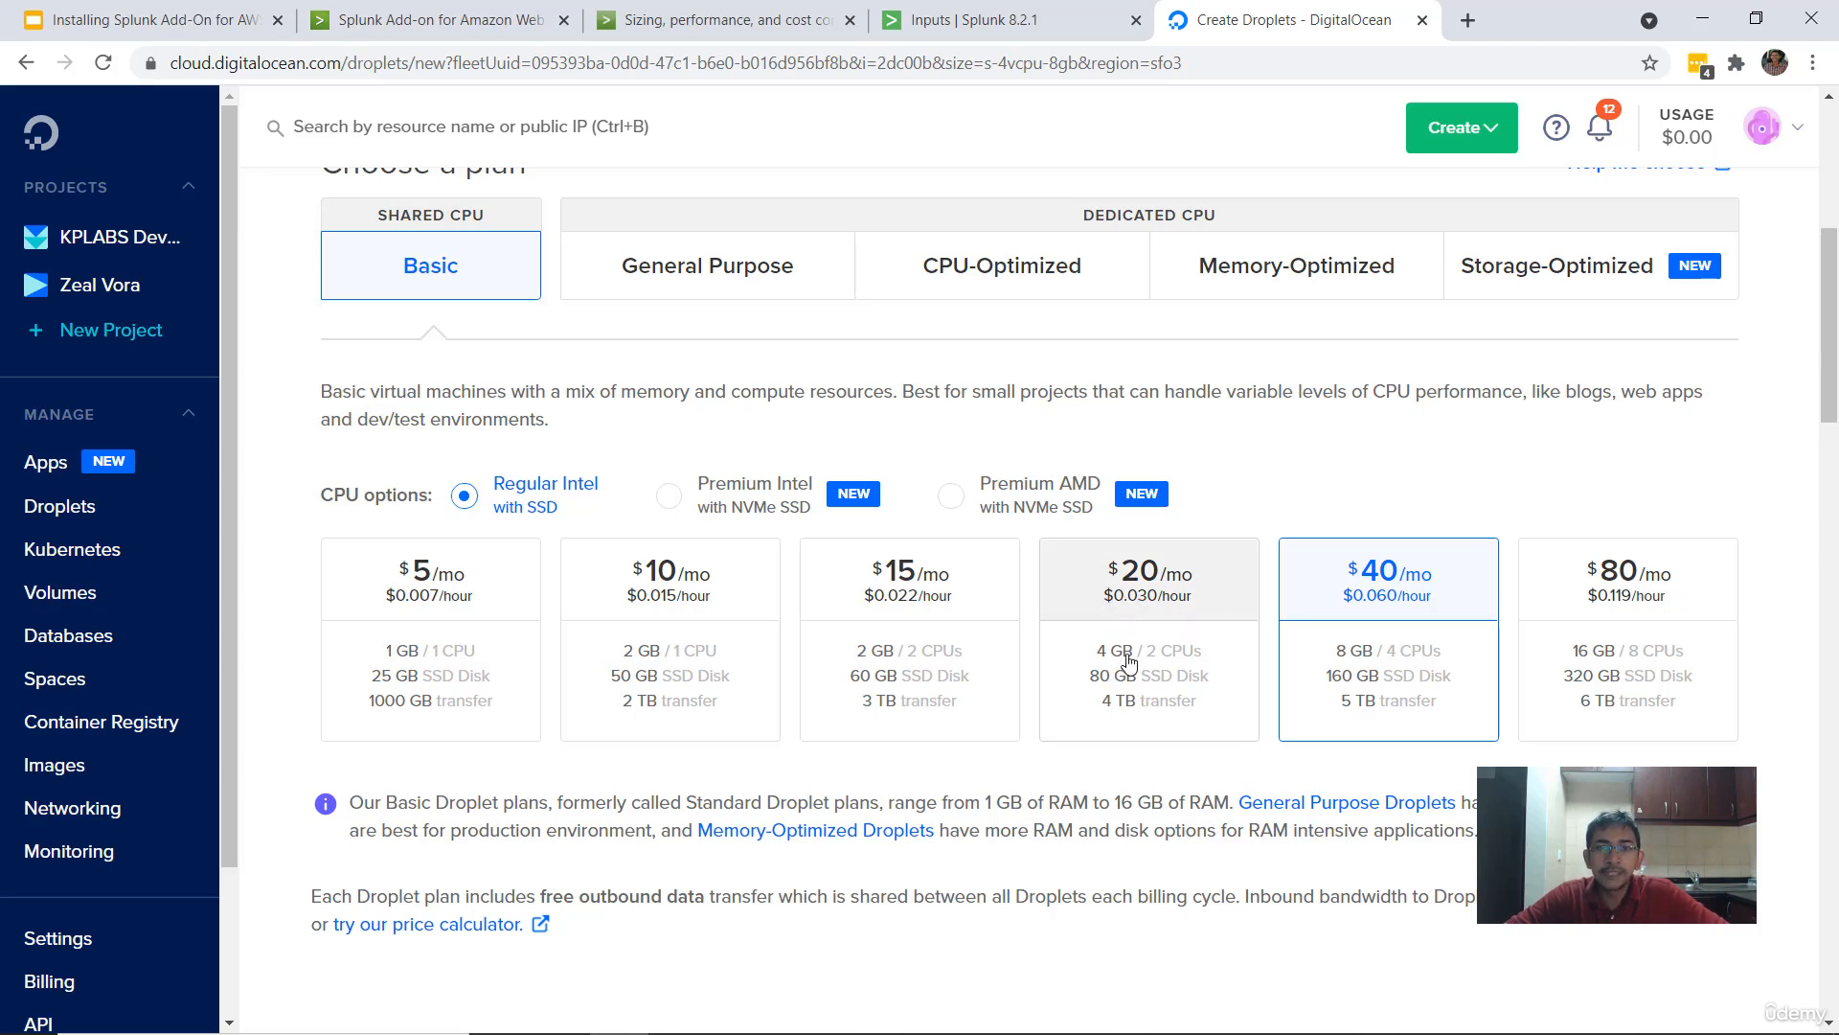
- Switch back to Splunk and open the form for adding an account in the AWS add-on's configuration
{"action": "left_click", "coordinate": [1008, 8]}
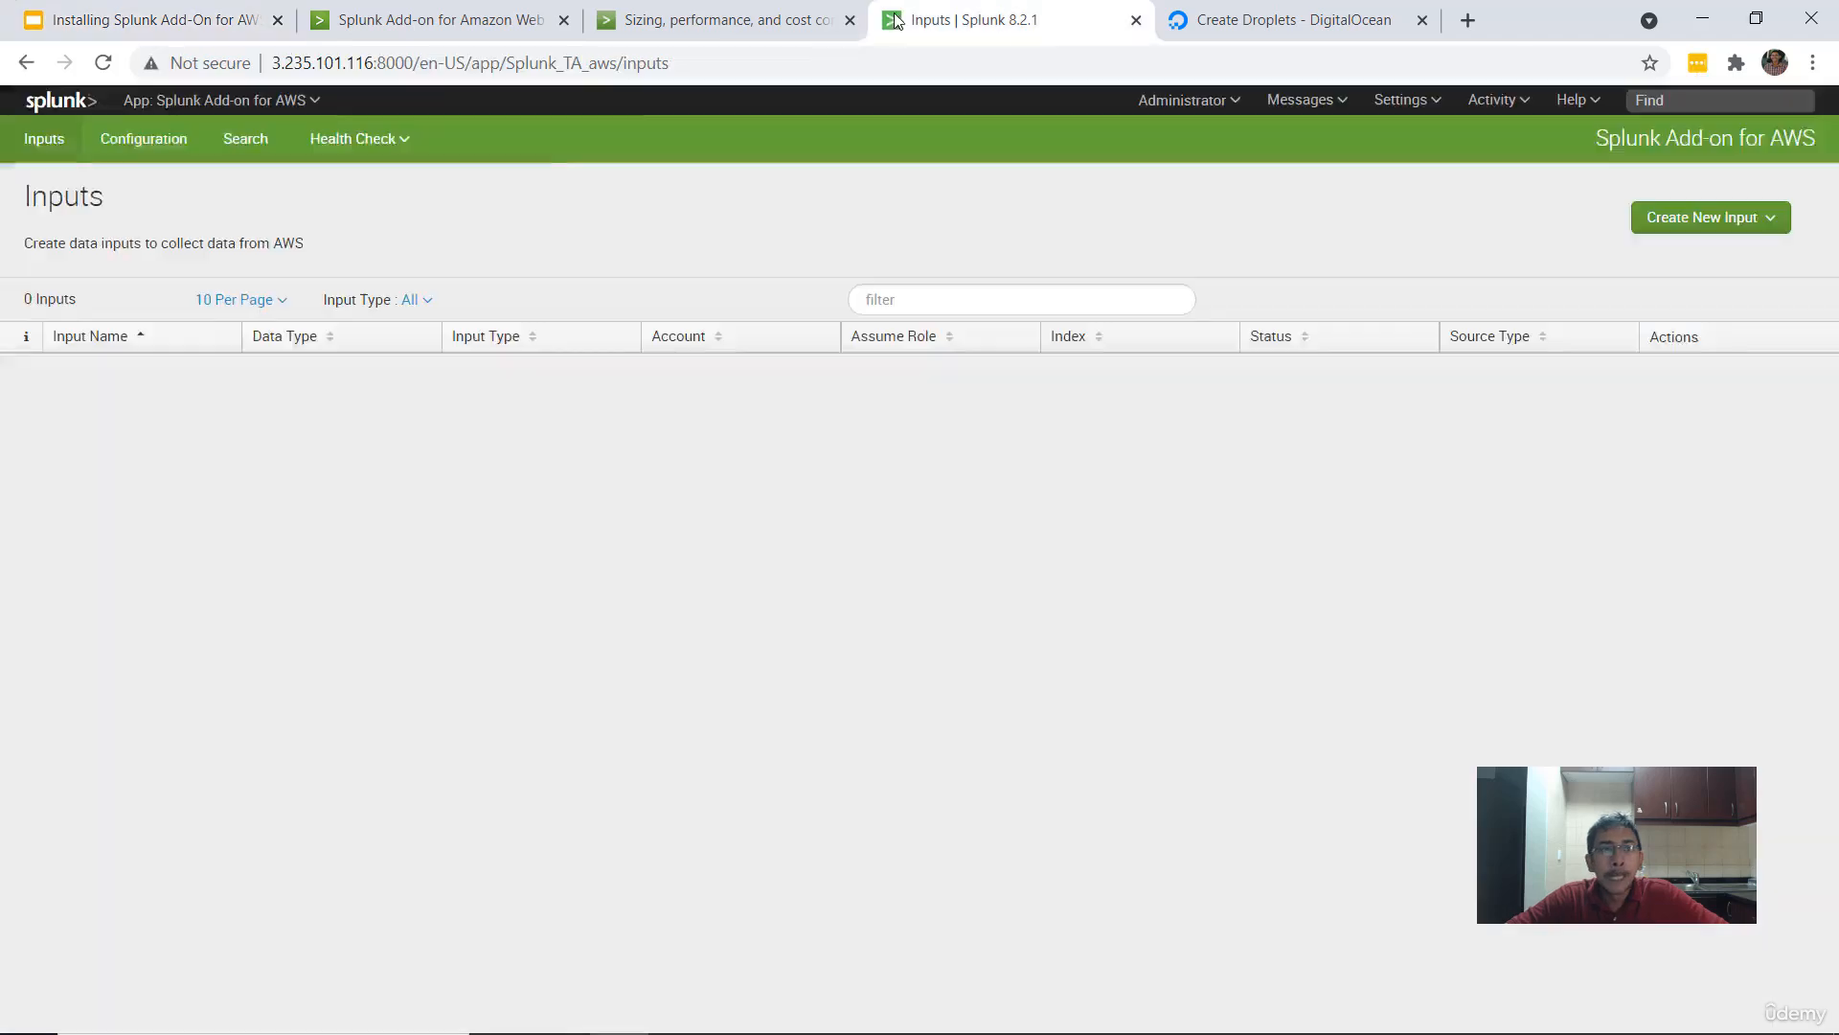
{"action": "left_click", "coordinate": [148, 146]}
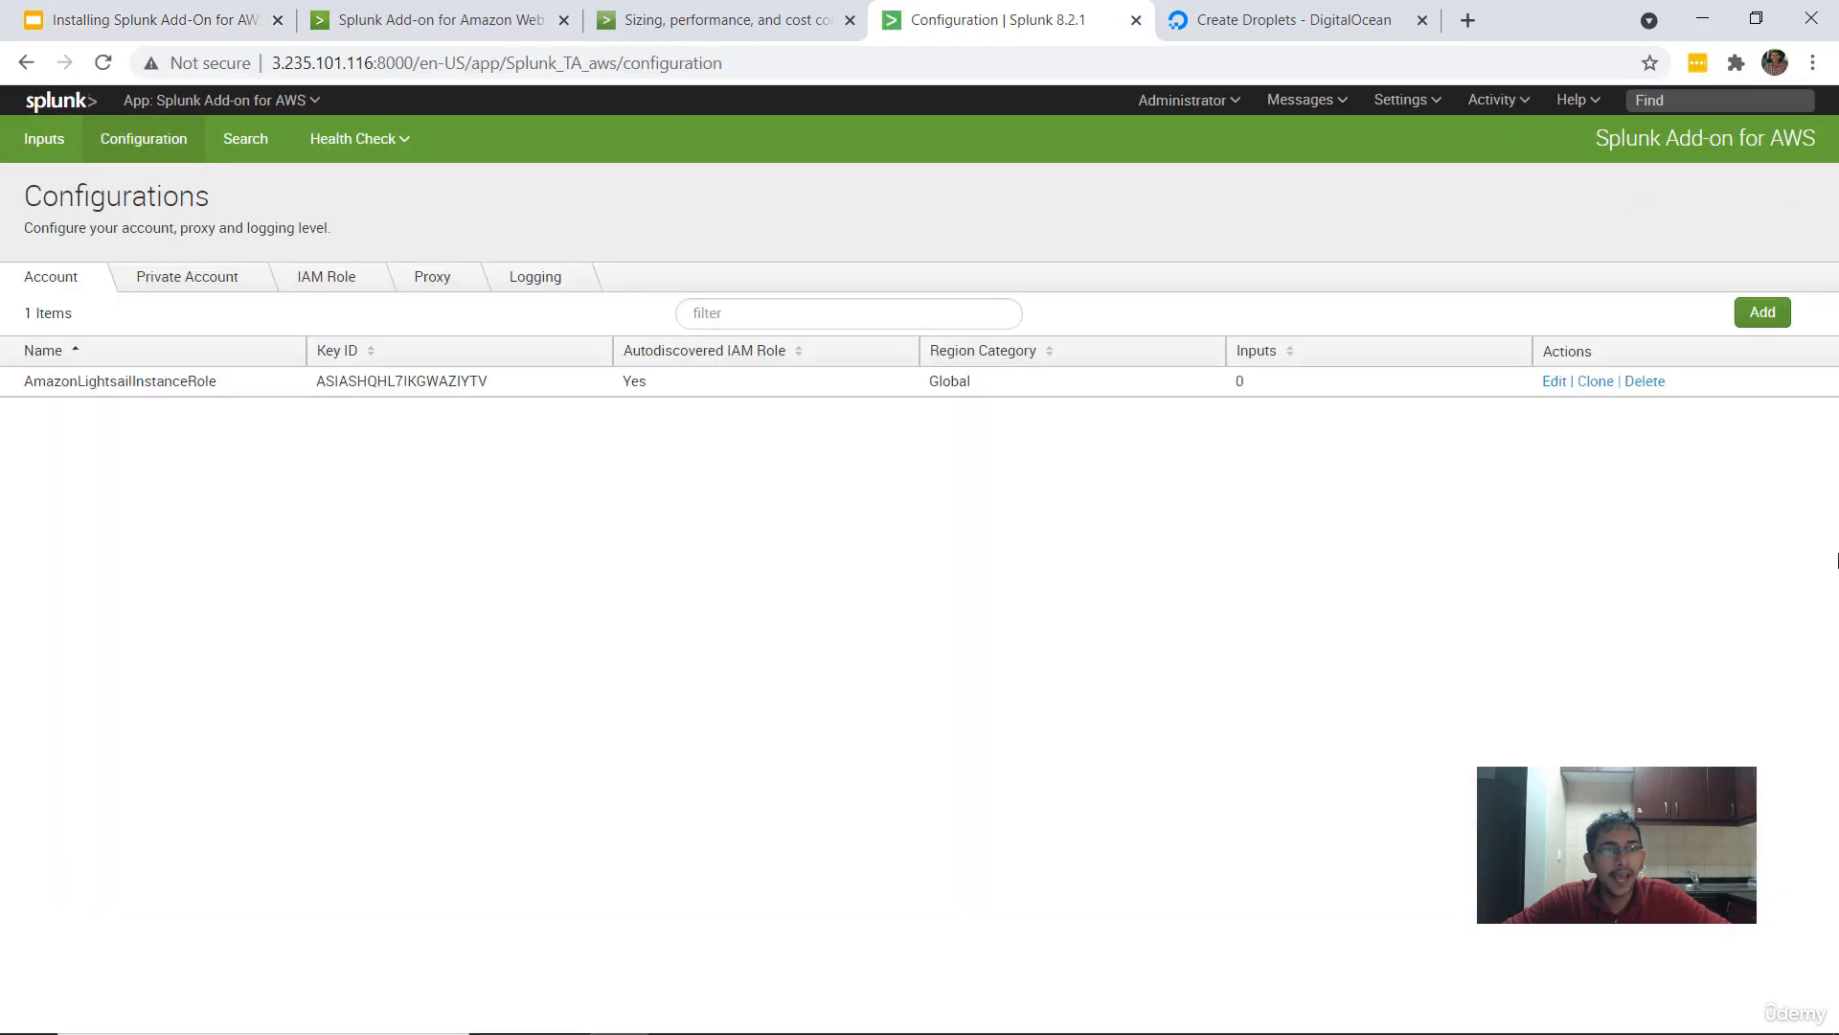
{"action": "left_click", "coordinate": [1768, 312]}
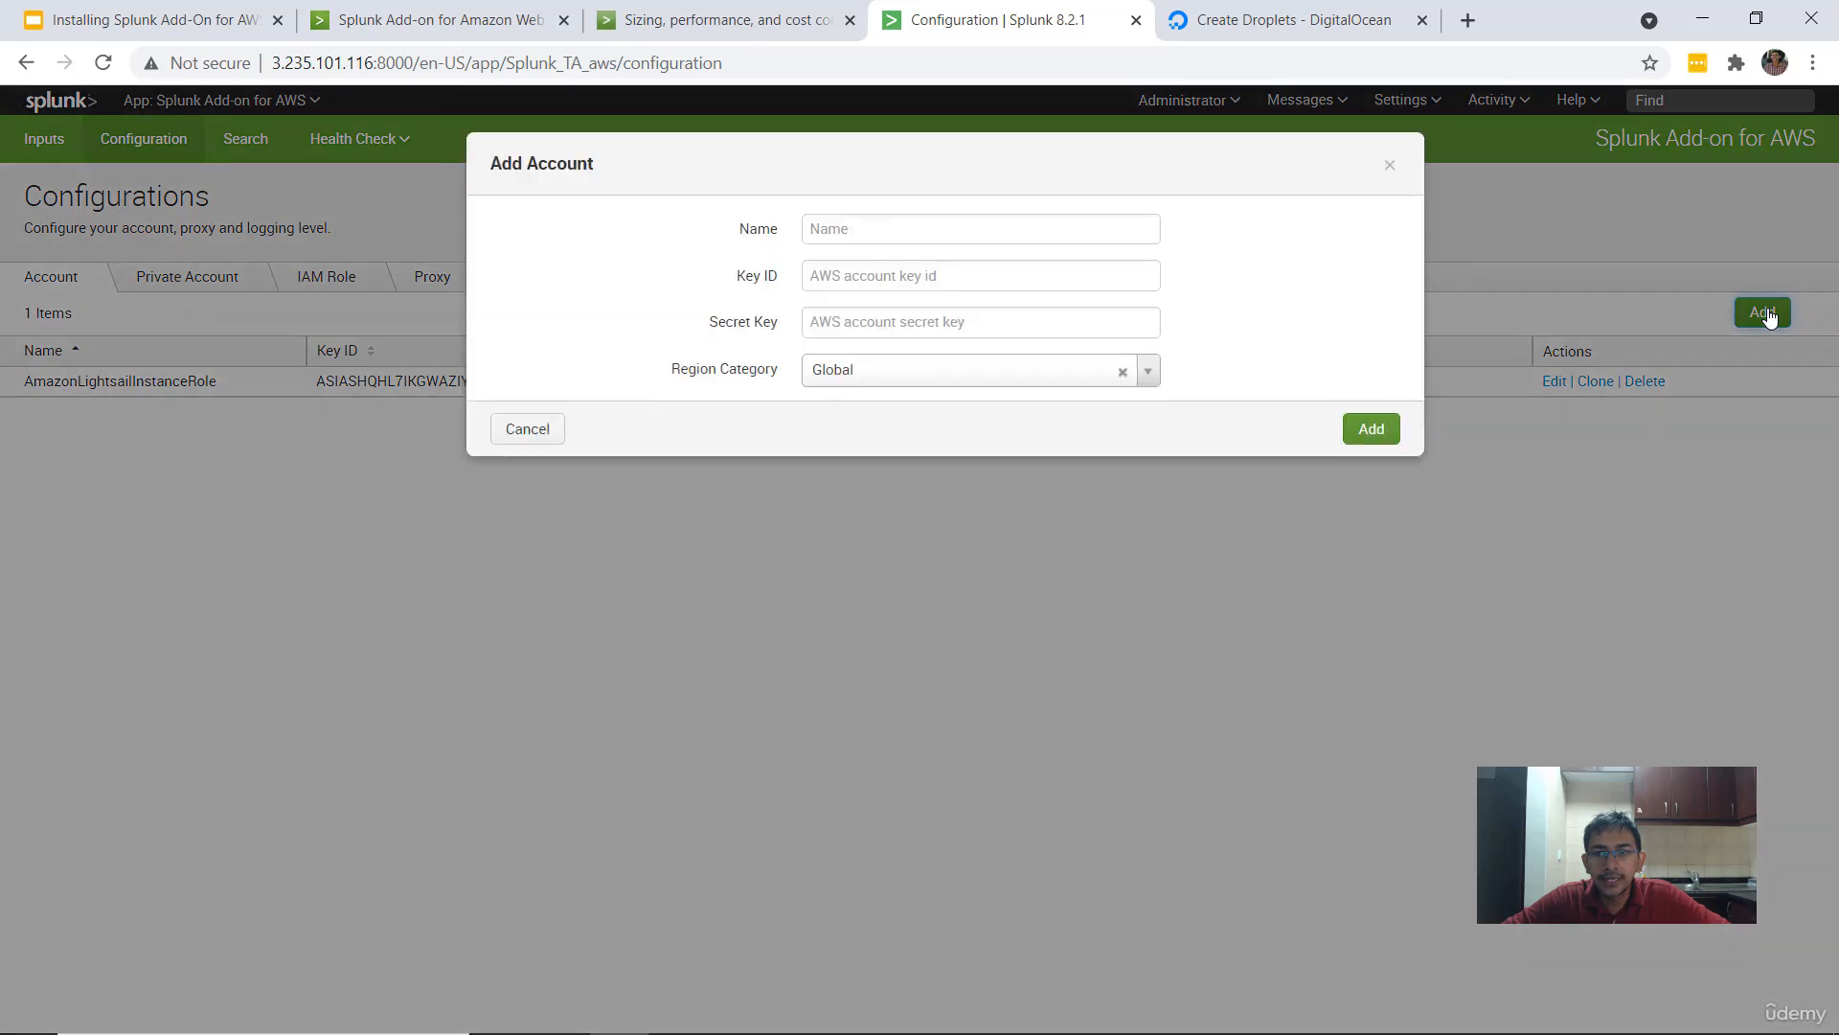
- In the AWS IAM console, start adding a user named splunk with programmatic access and proceed to its permissions
{"action": "left_click", "coordinate": [844, 280]}
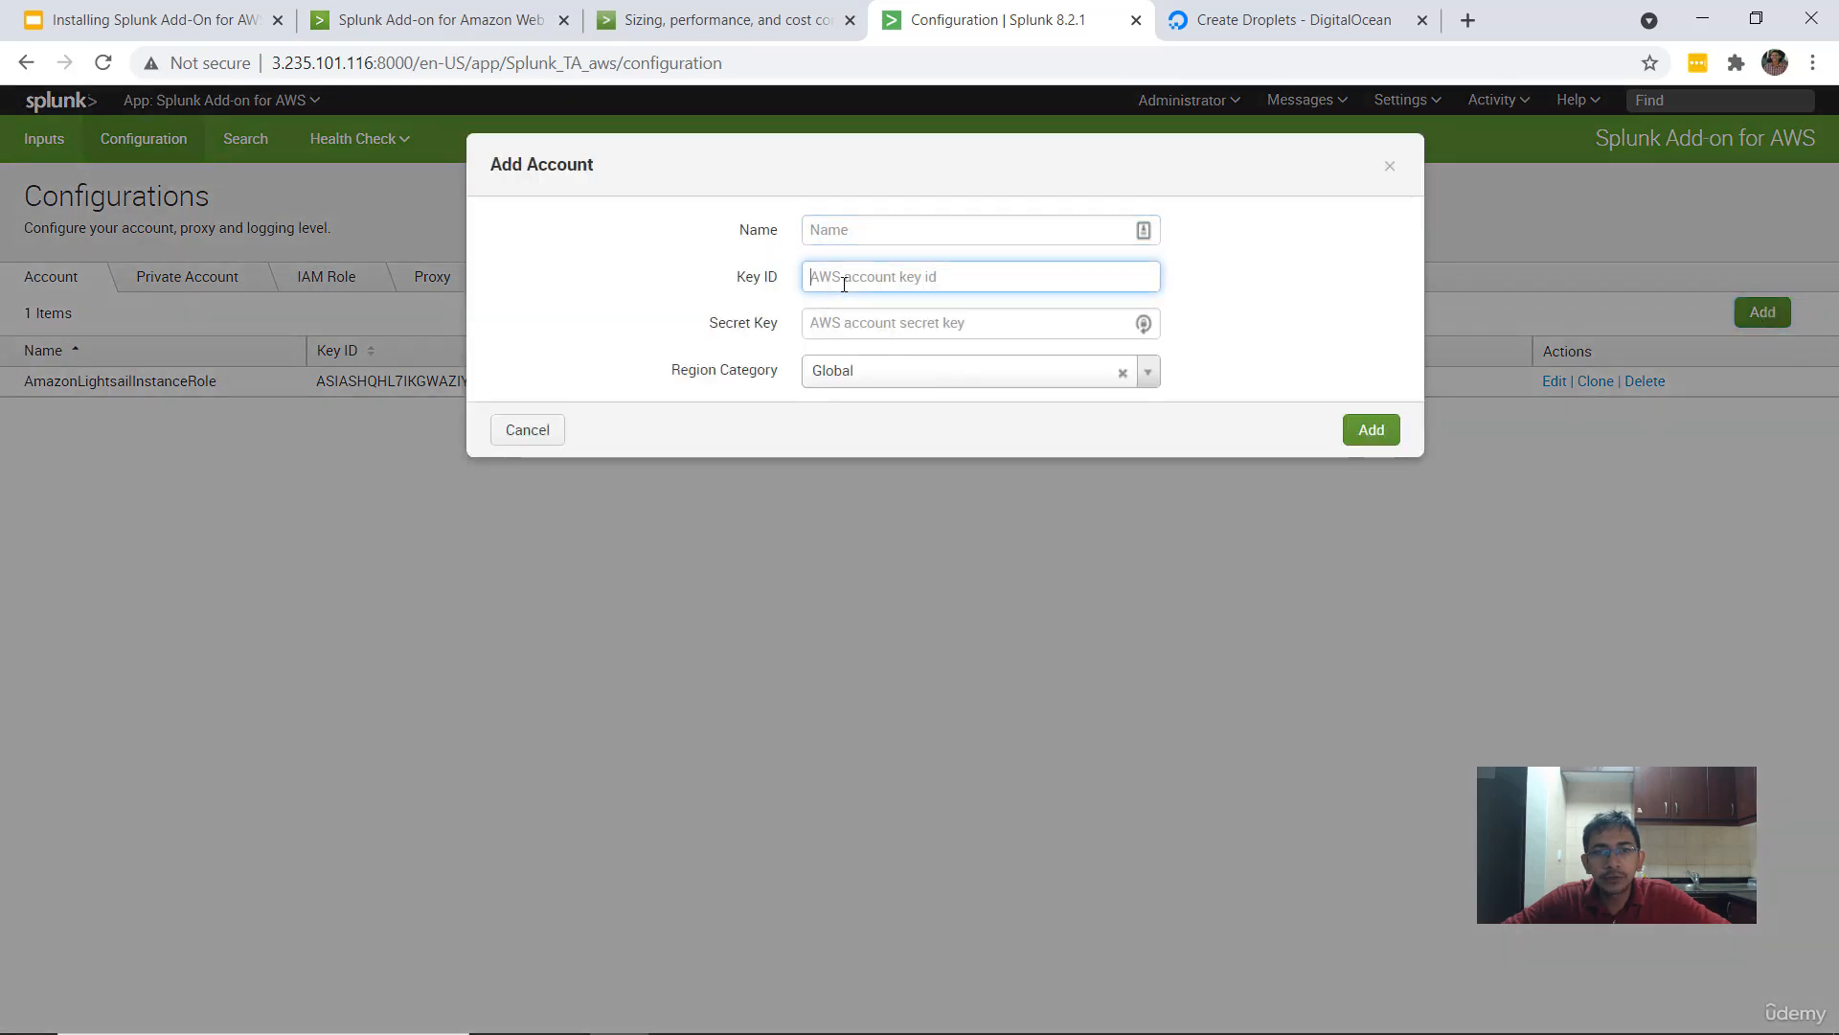
{"action": "left_click", "coordinate": [839, 318]}
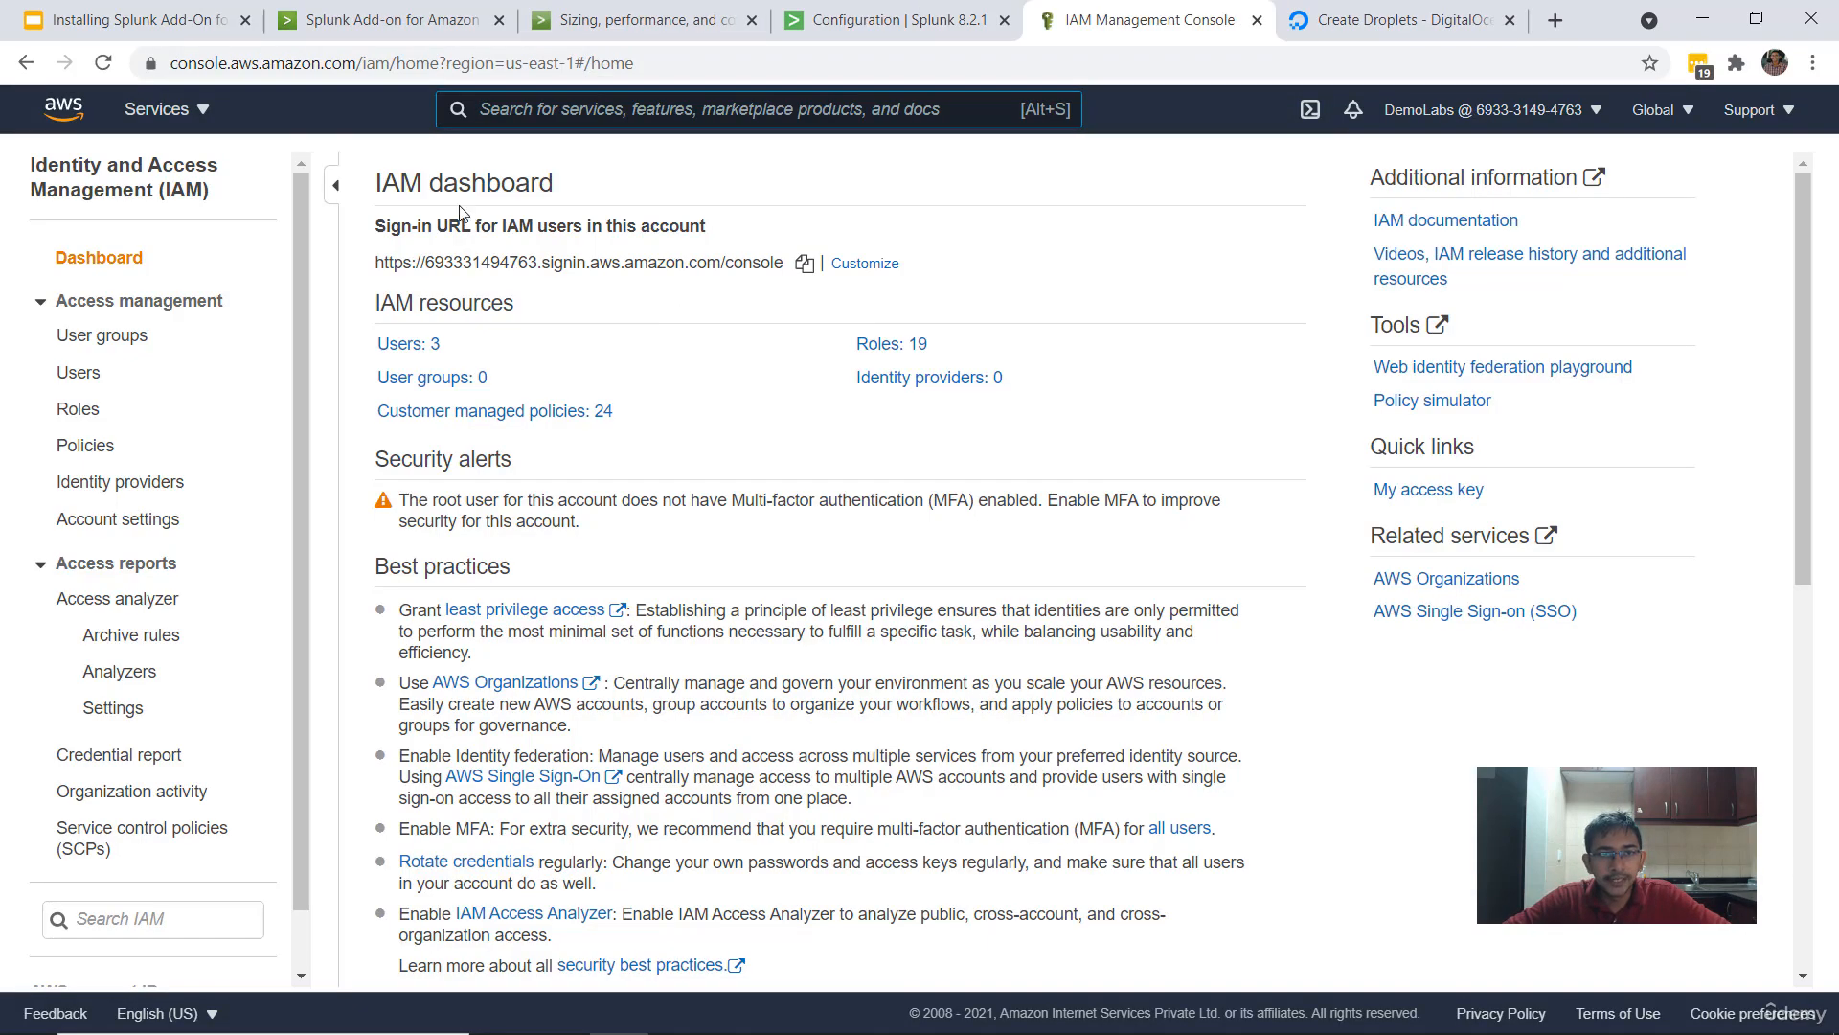
{"action": "left_click", "coordinate": [404, 347]}
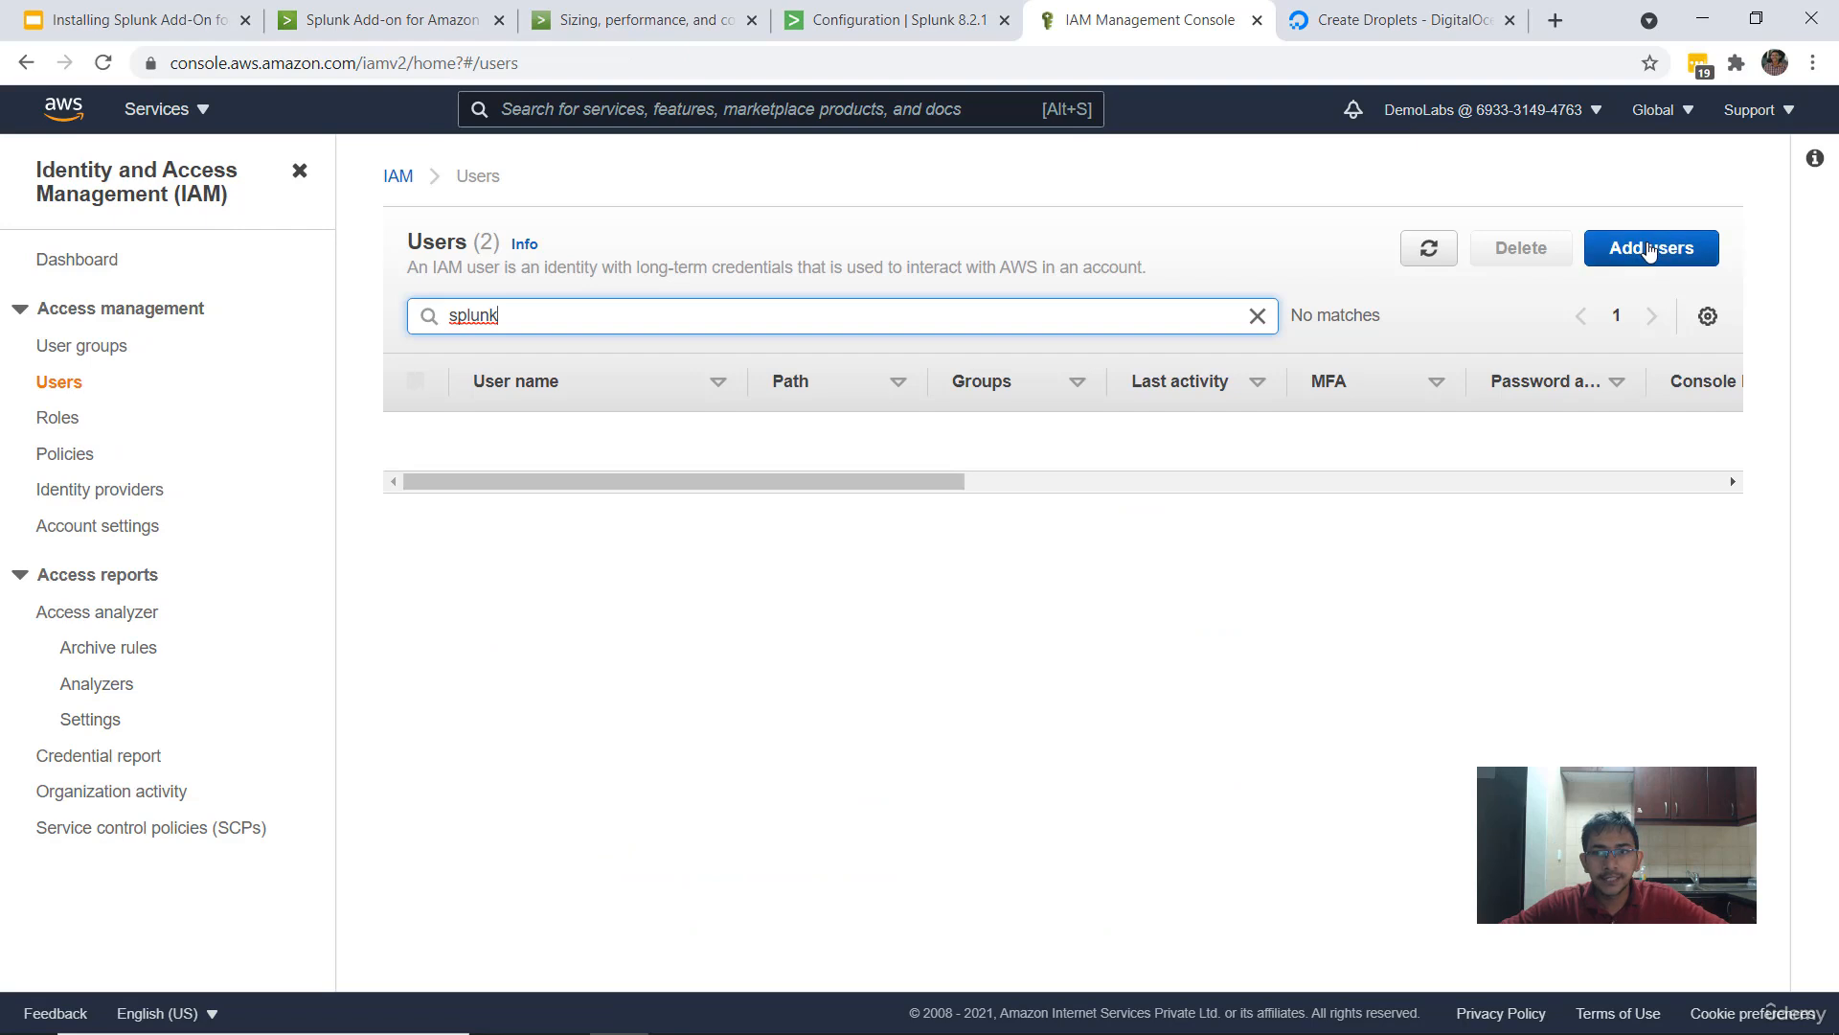
{"action": "left_click", "coordinate": [1649, 249]}
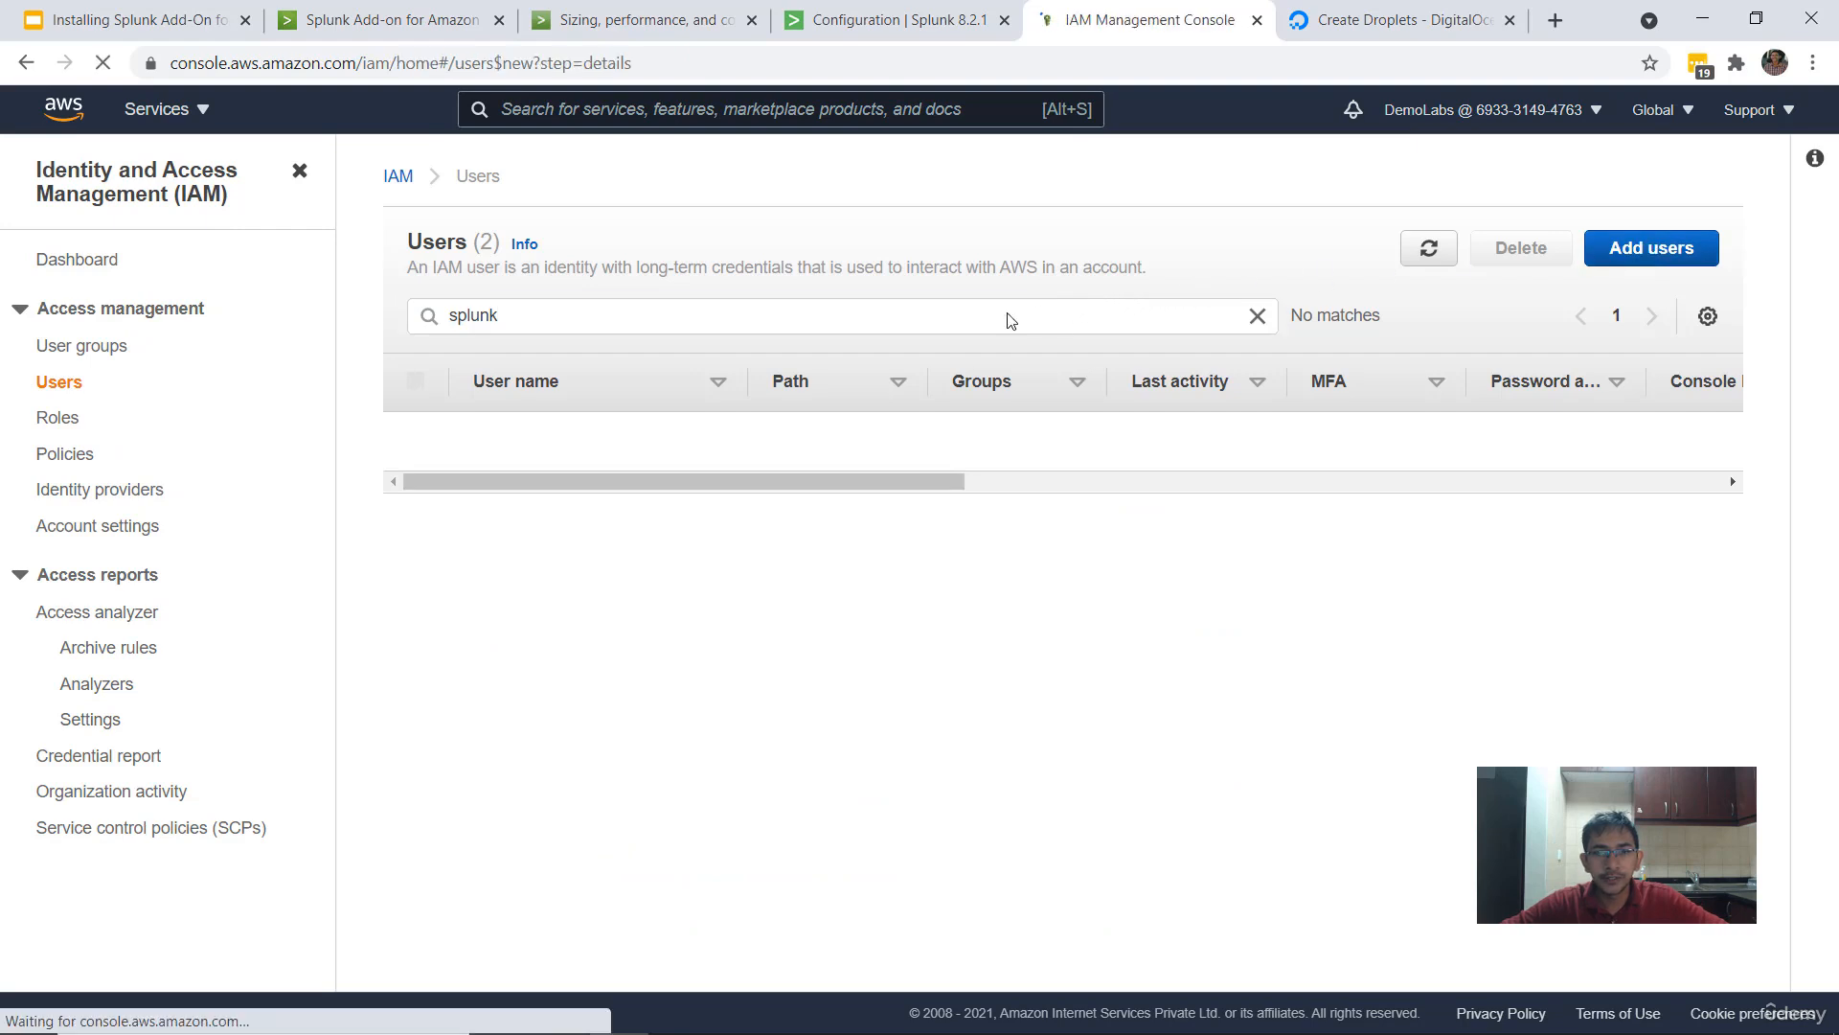
{"action": "left_click", "coordinate": [712, 346]}
{"action": "type", "text": "splunk"}
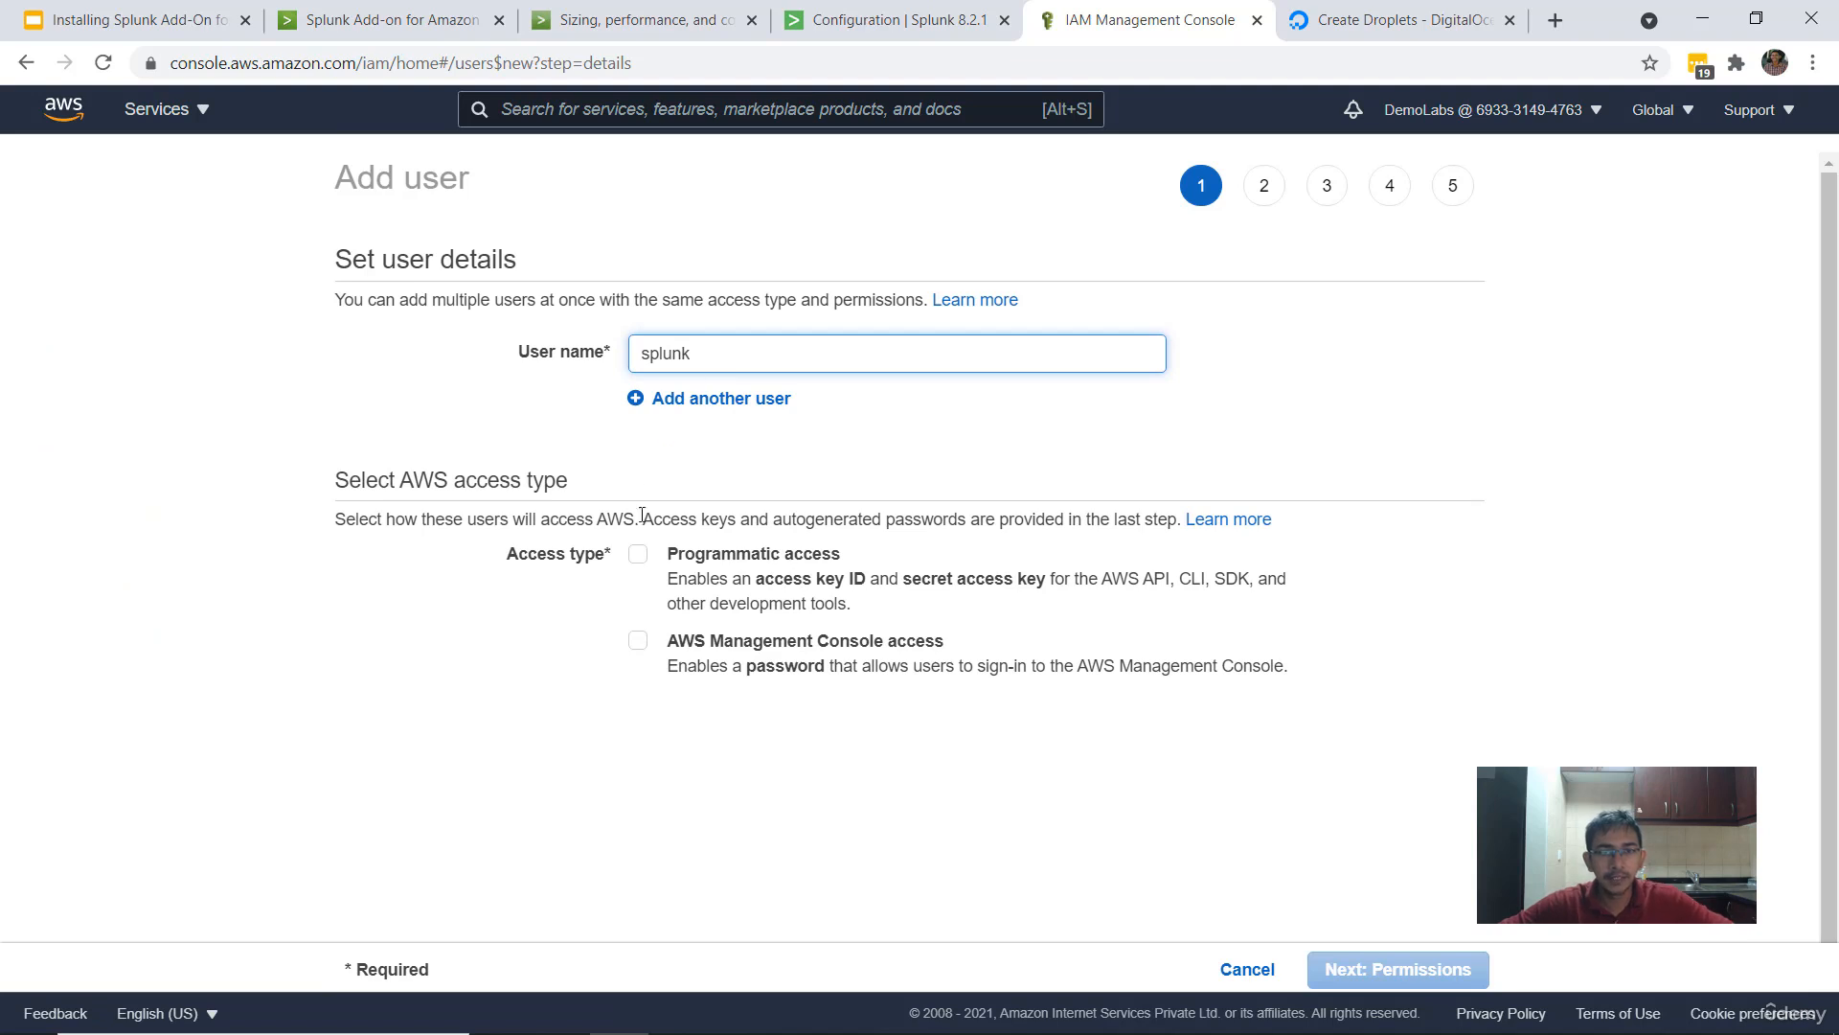
{"action": "left_click", "coordinate": [638, 554]}
{"action": "left_click", "coordinate": [1397, 968]}
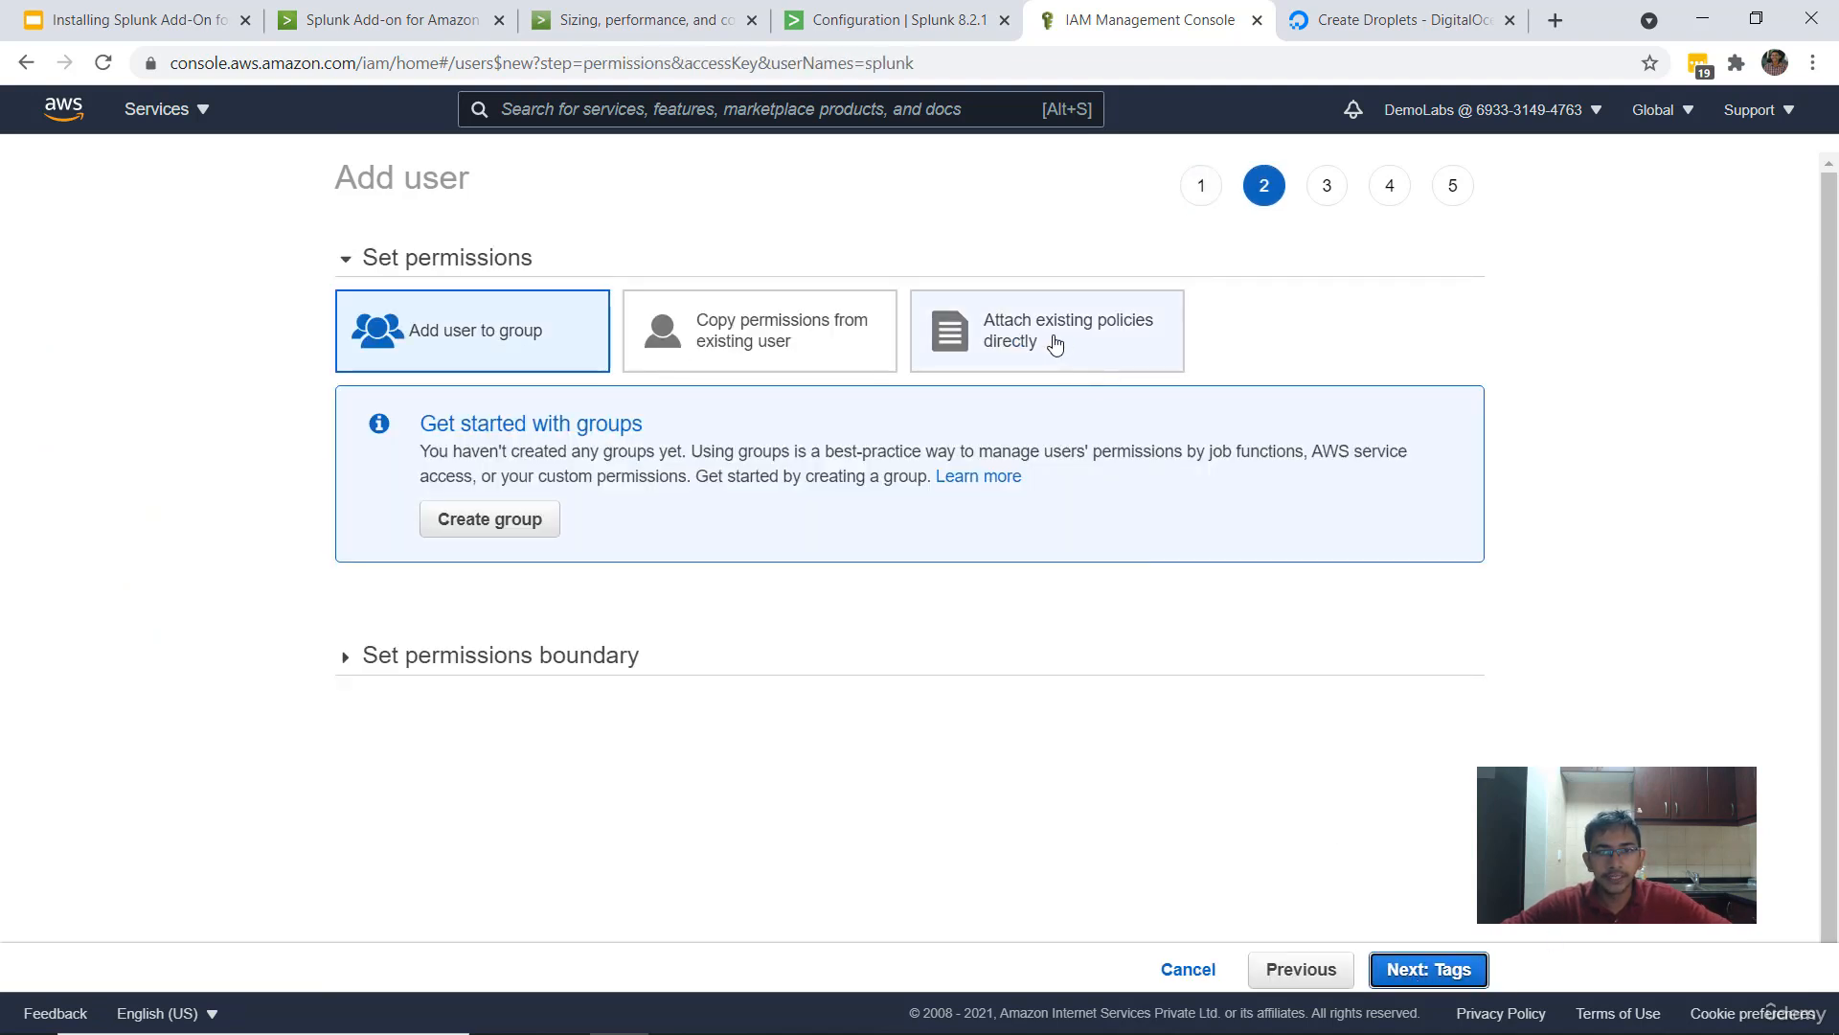
- Attach the existing ReadOnlyAccess policy directly to the splunk user and finish creating the user without tags
{"action": "left_click", "coordinate": [1056, 346]}
{"action": "type", "text": "readon"}
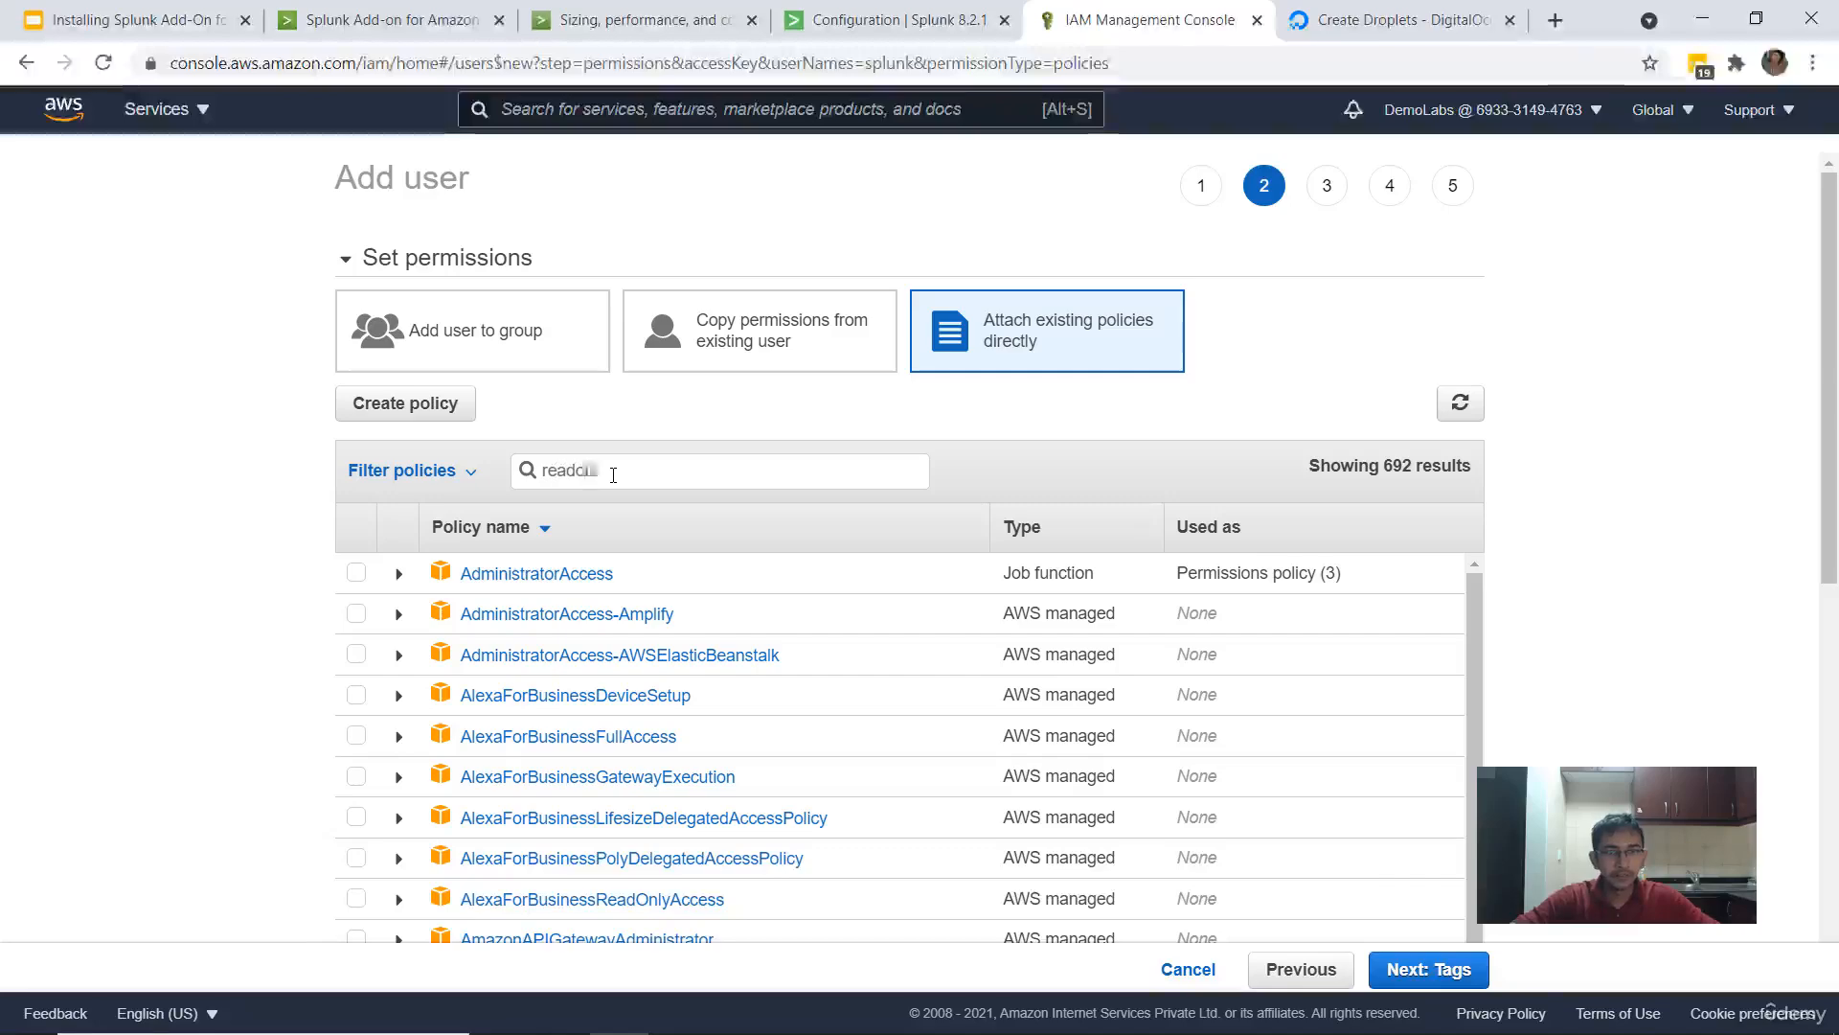
{"action": "type", "text": "access"}
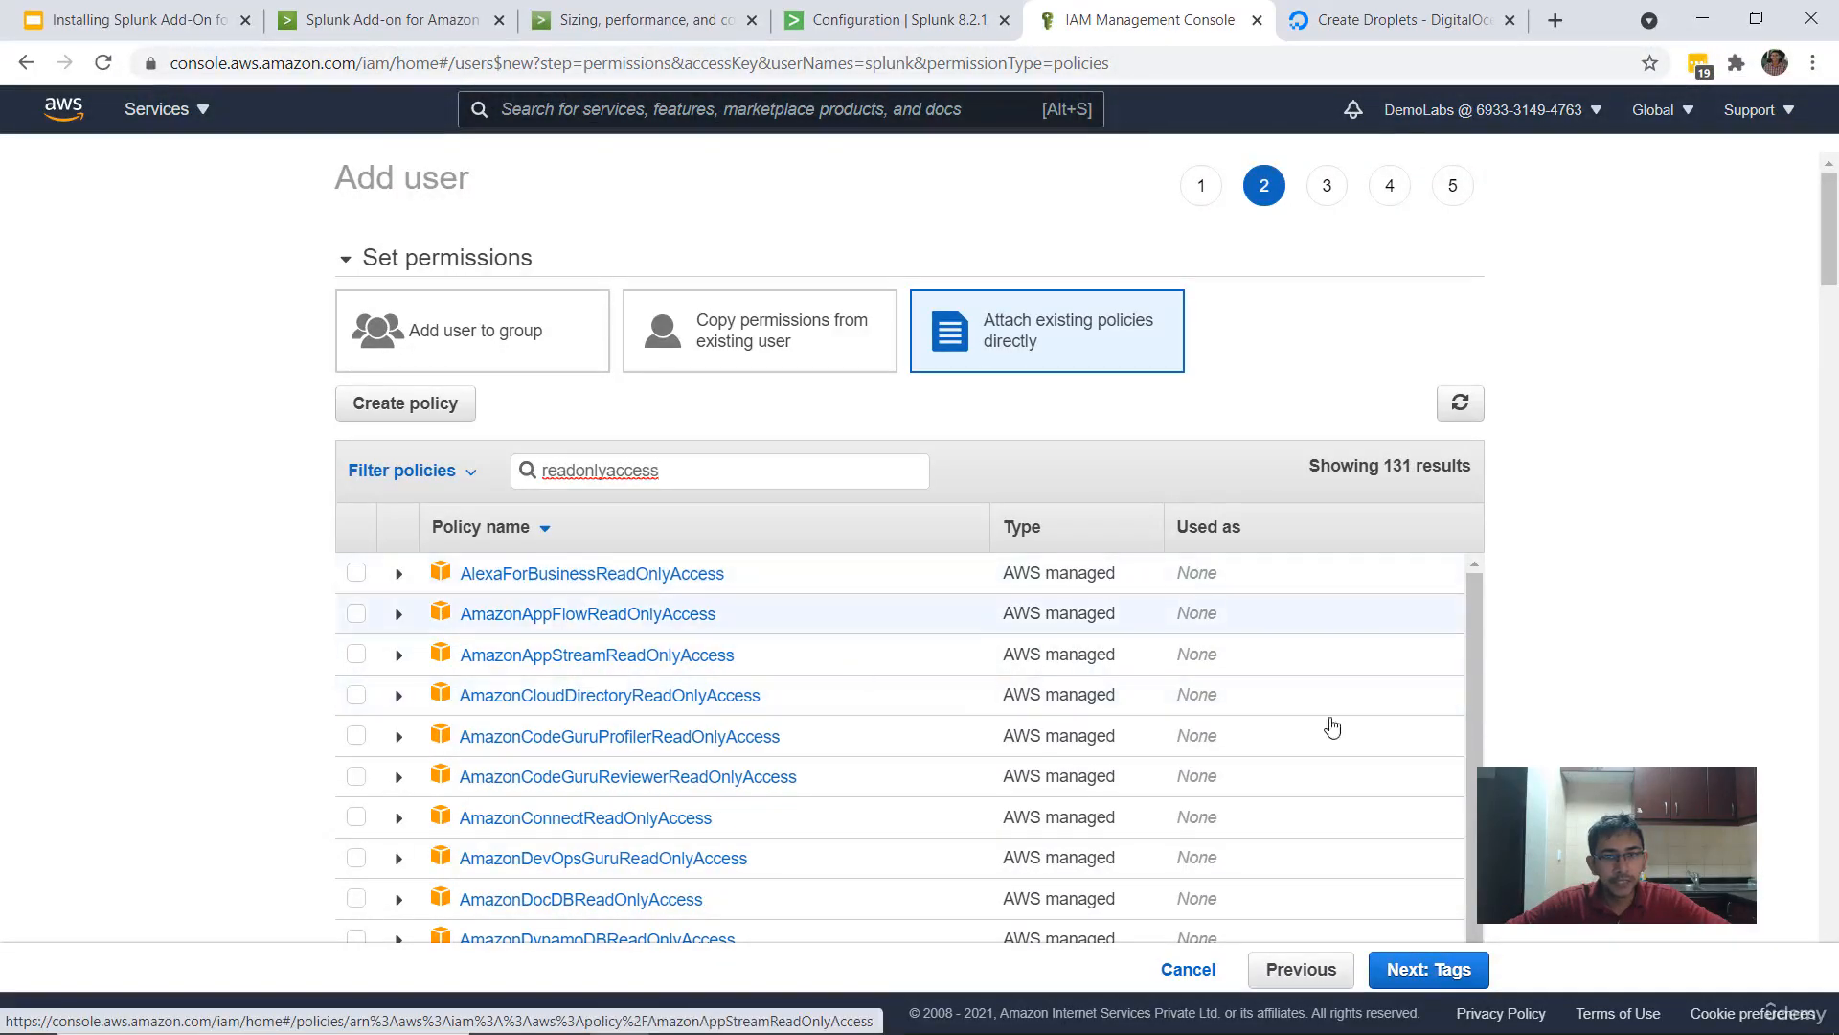
{"action": "scroll", "coordinate": [792, 842], "scroll_direction": "down", "scroll_amount": 10}
{"action": "scroll", "coordinate": [827, 615], "scroll_direction": "down", "scroll_amount": 10}
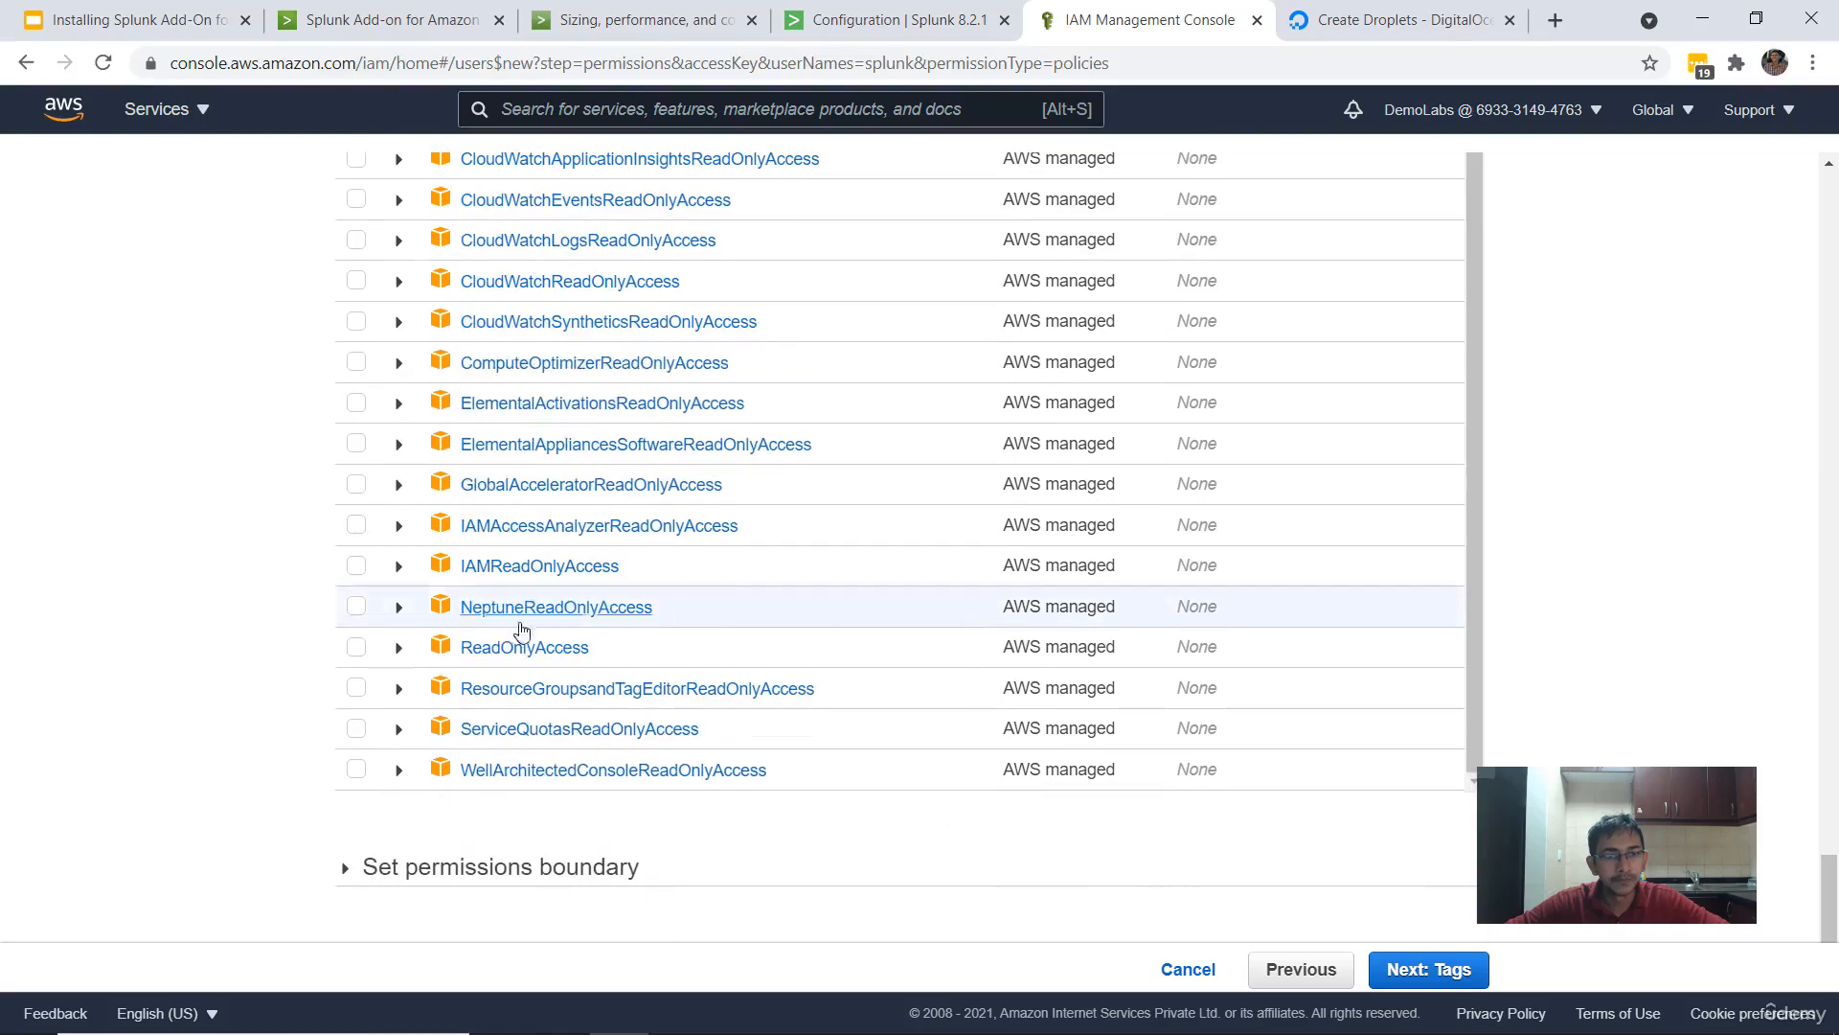
{"action": "left_click", "coordinate": [524, 651]}
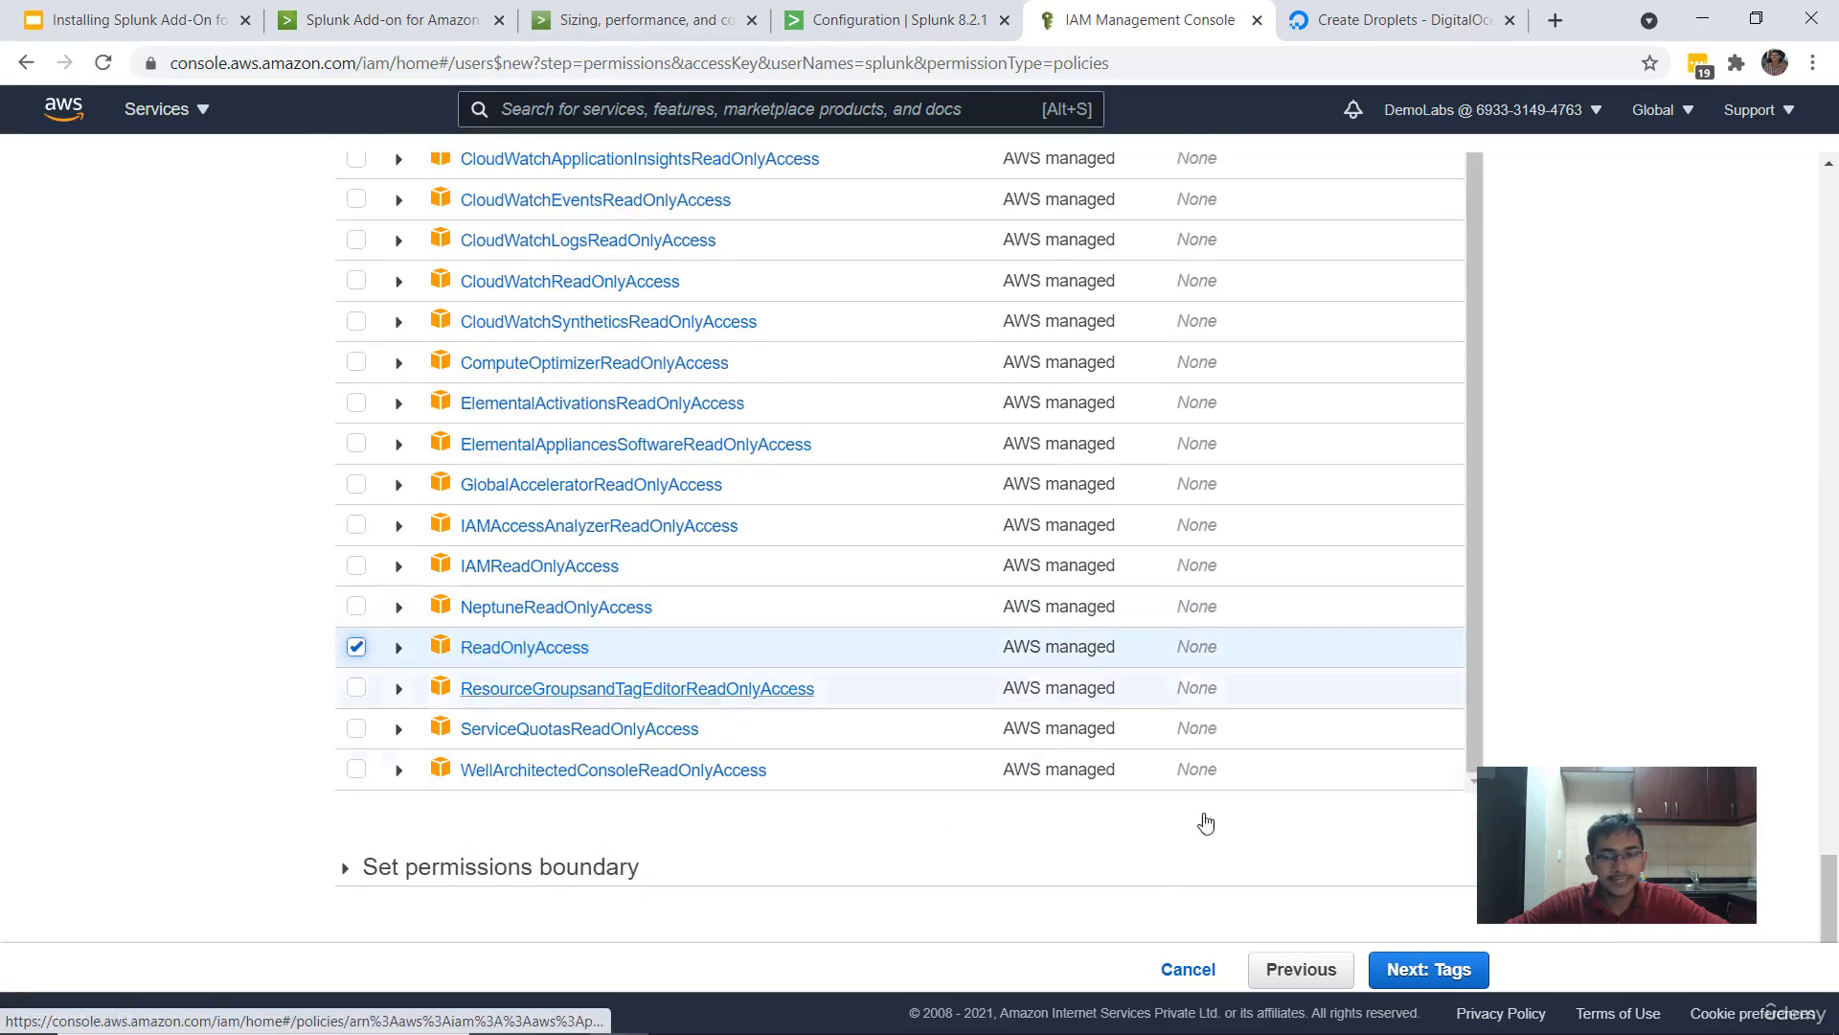
{"action": "left_click", "coordinate": [1411, 967]}
{"action": "left_click", "coordinate": [1416, 971]}
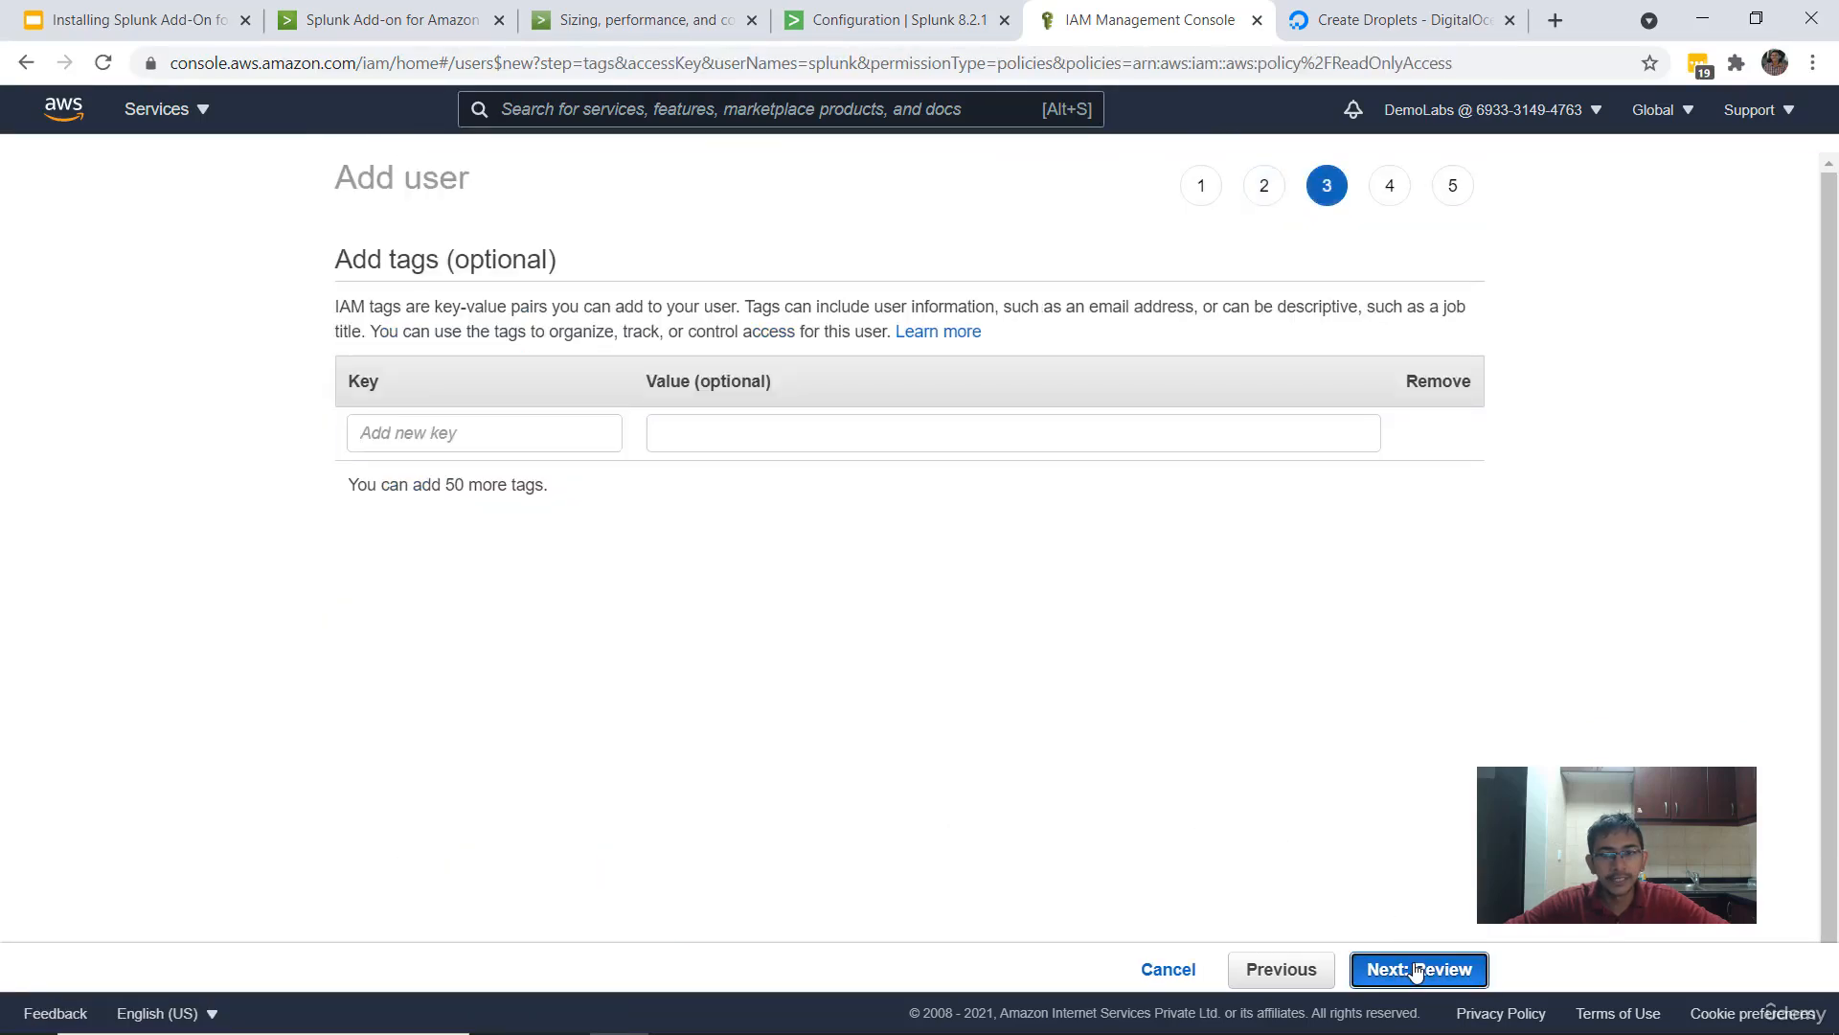
{"action": "left_click", "coordinate": [1416, 971]}
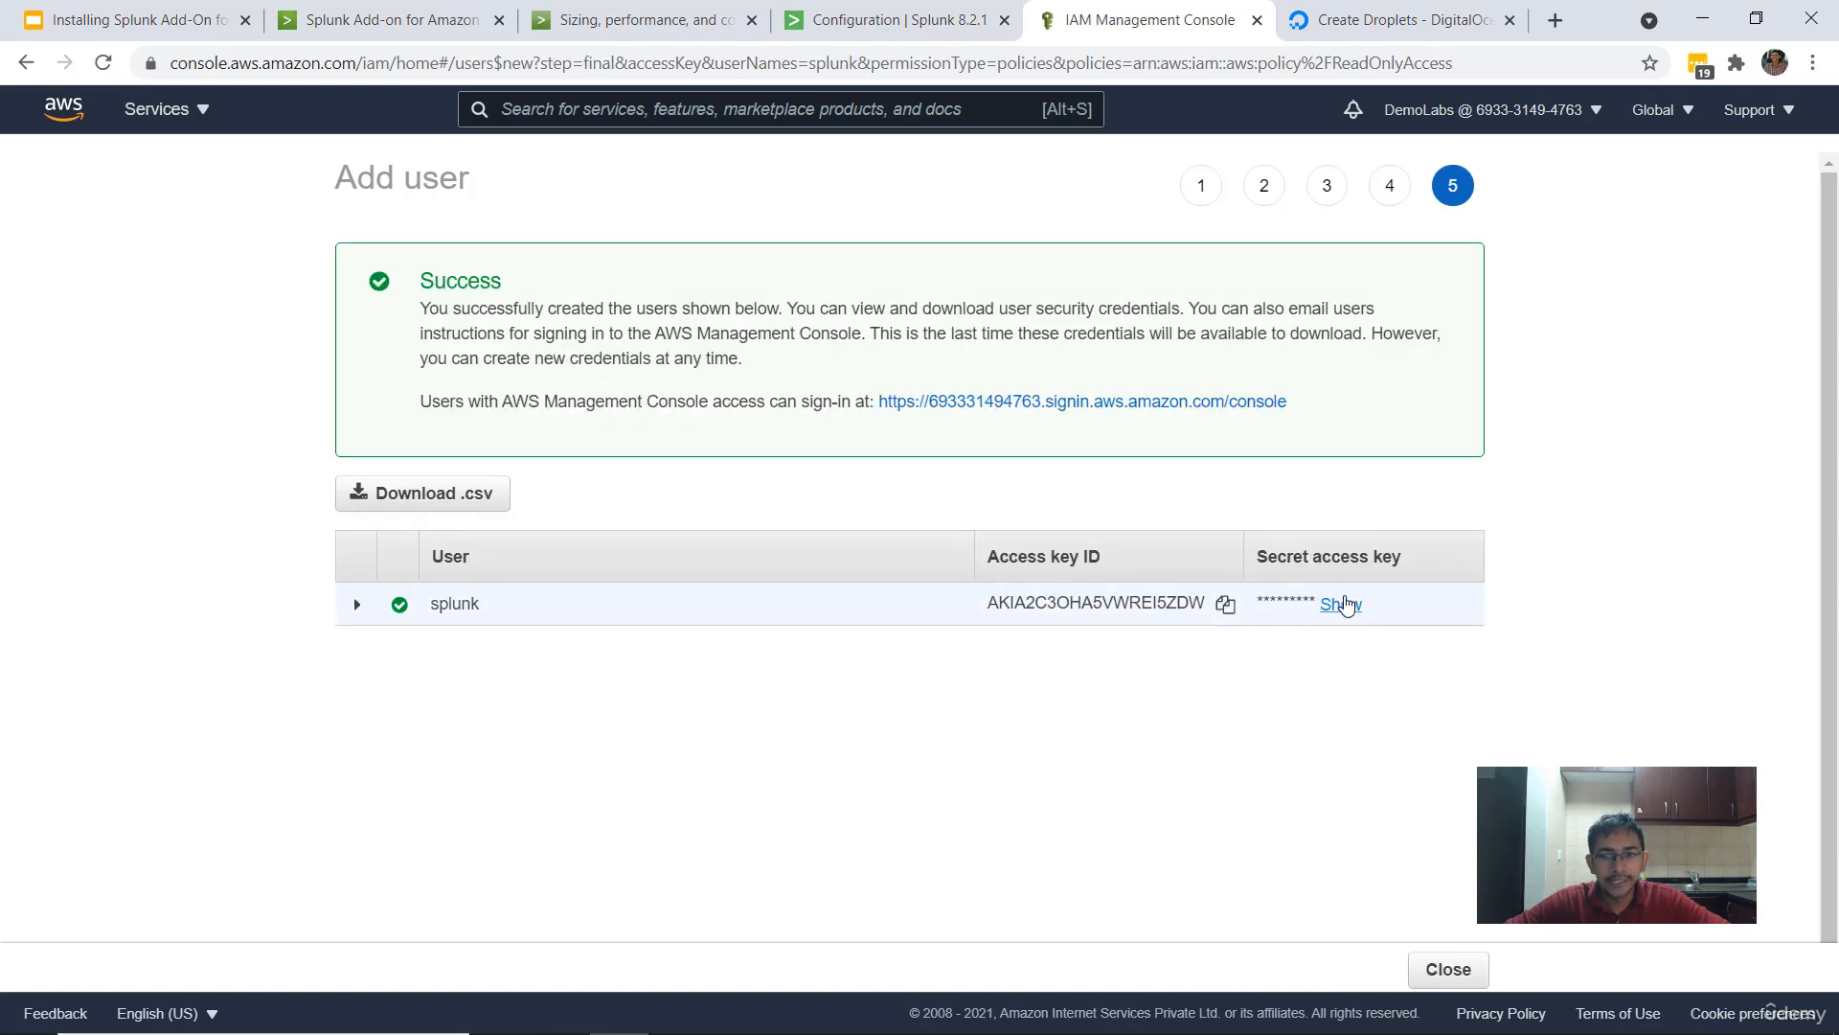
- Copy the new IAM user's access key ID and paste it as the Key ID of the account being added in Splunk
{"action": "double_click", "coordinate": [1128, 603]}
{"action": "key", "text": "ctrl+c"}
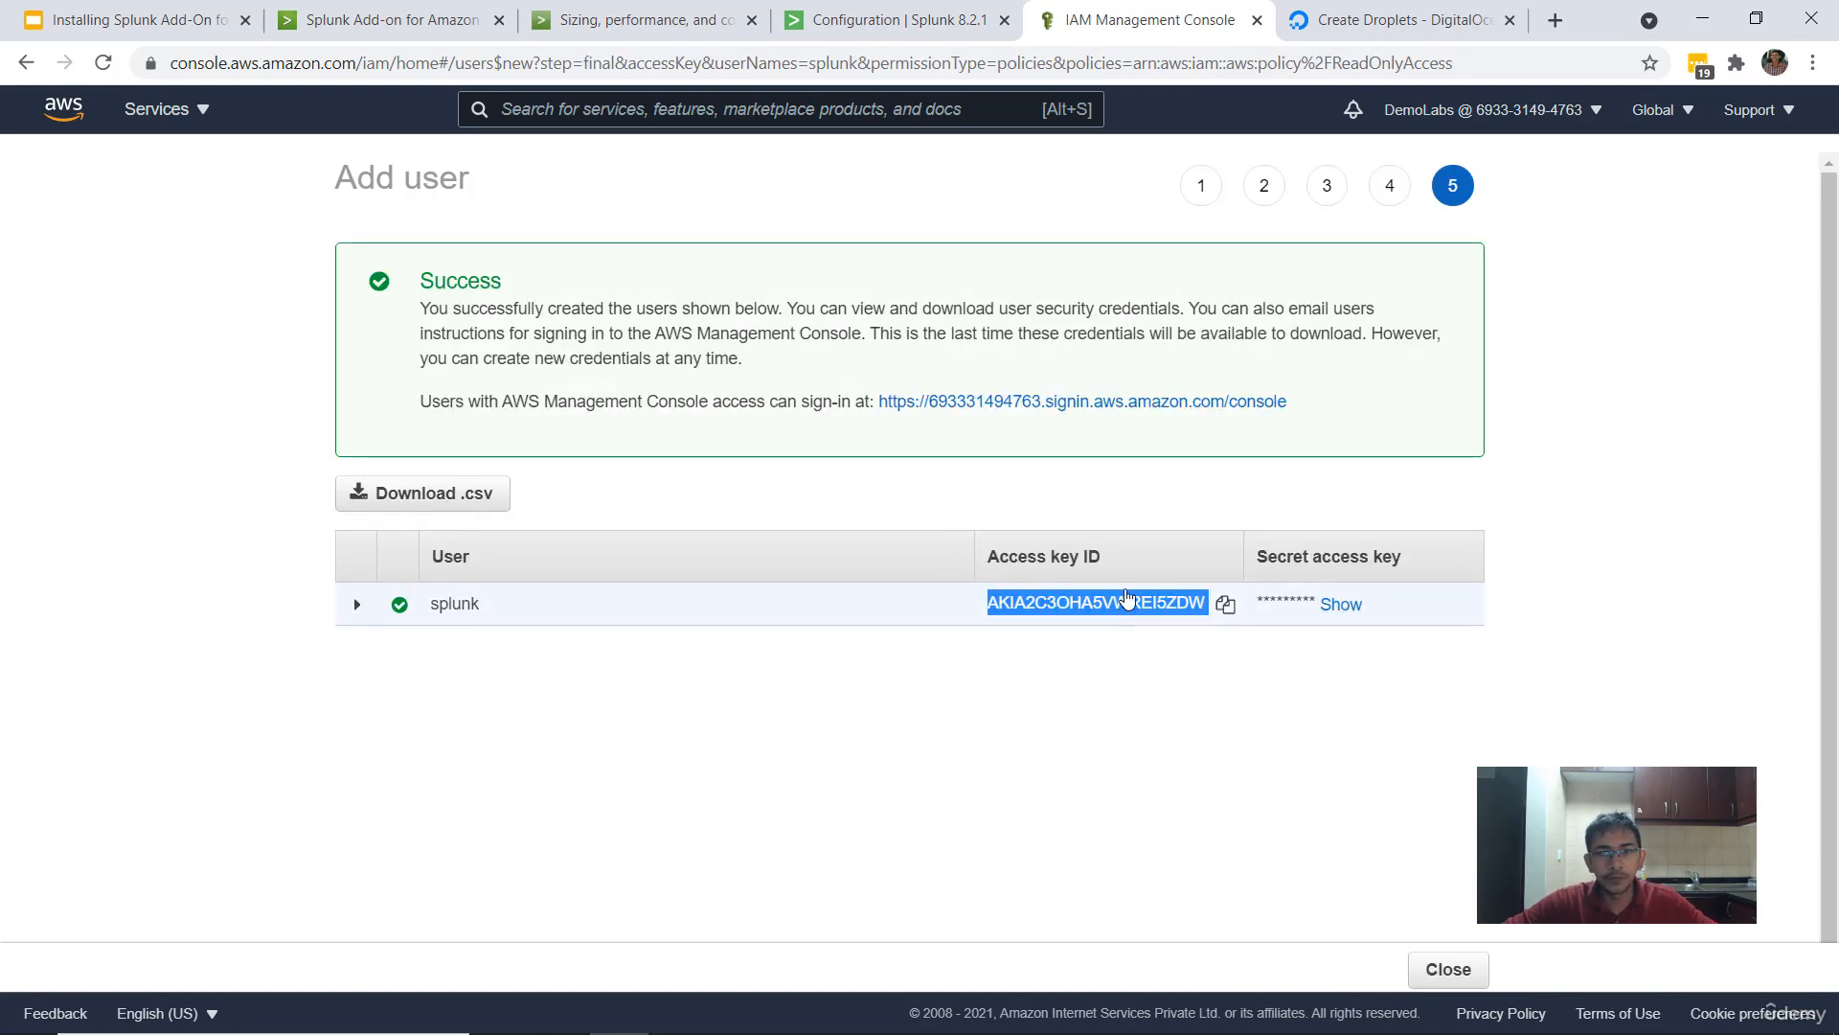
{"action": "left_click", "coordinate": [981, 39]}
{"action": "left_click", "coordinate": [819, 276]}
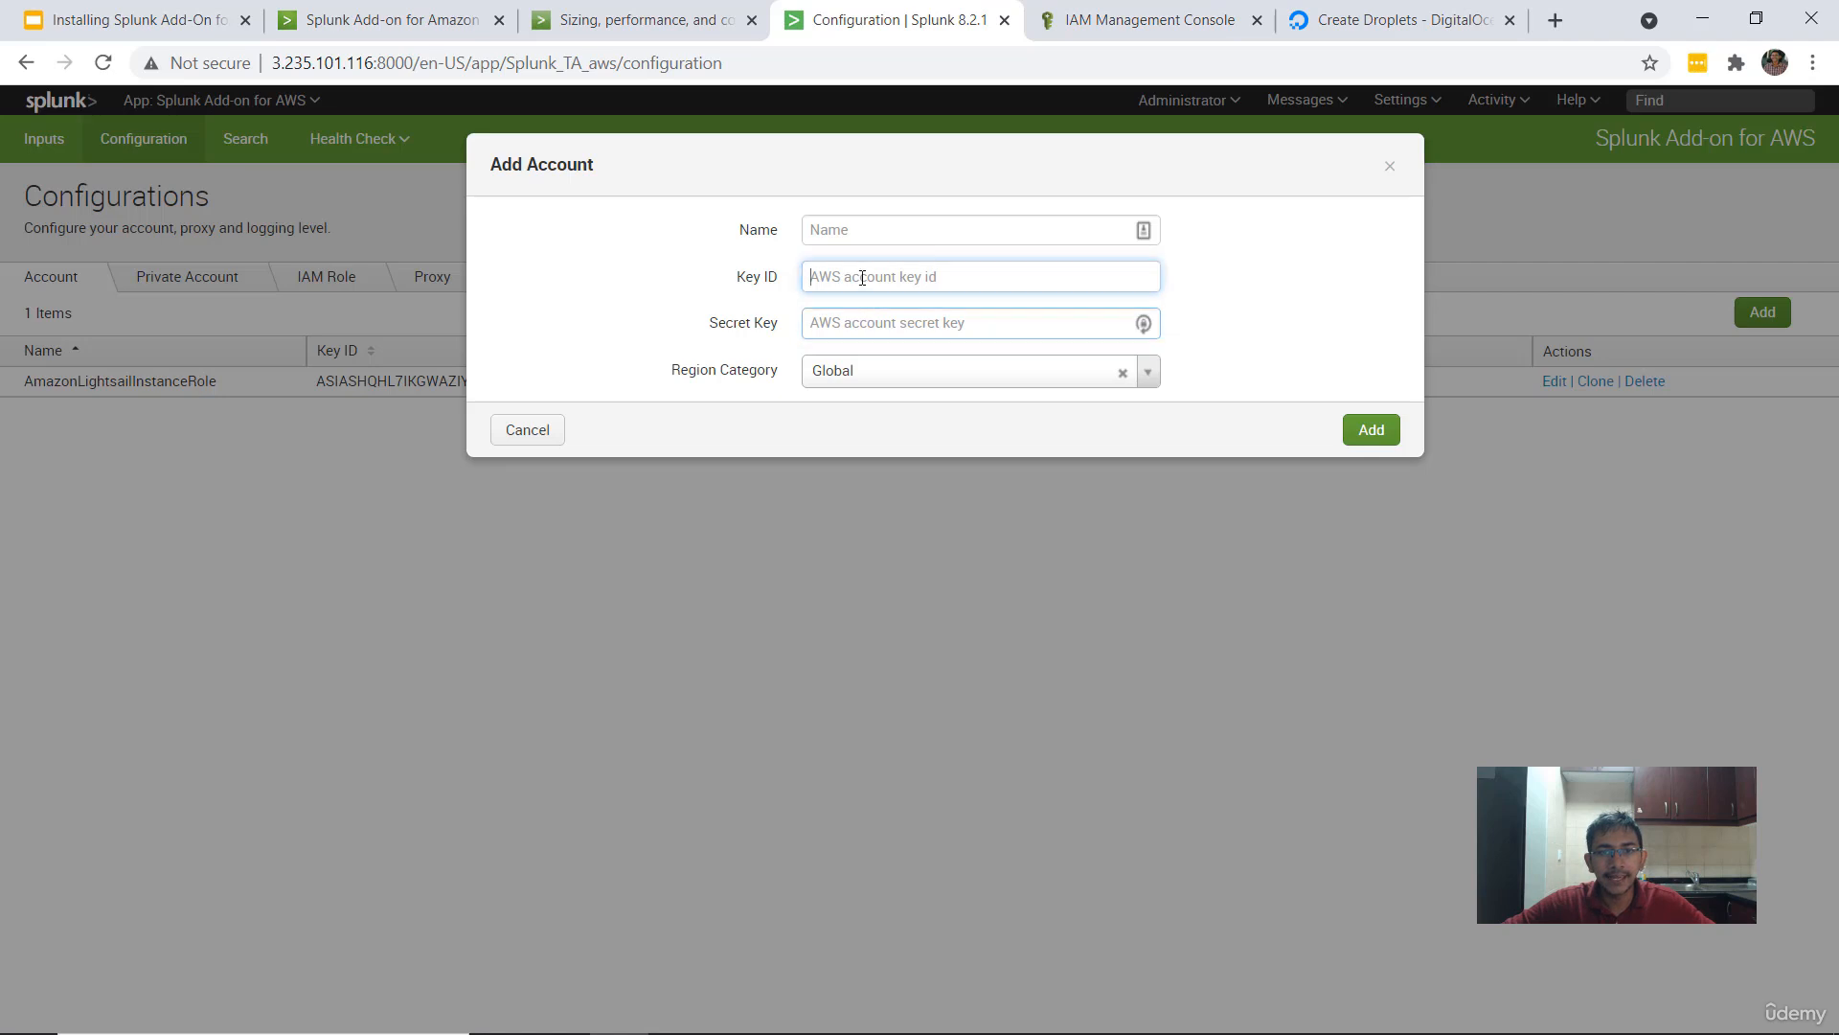
{"action": "key", "text": "ctrl+v"}
- Reveal the IAM user's secret access key in AWS and paste it as the Secret Key of the Splunk account
{"action": "left_click", "coordinate": [1144, 8]}
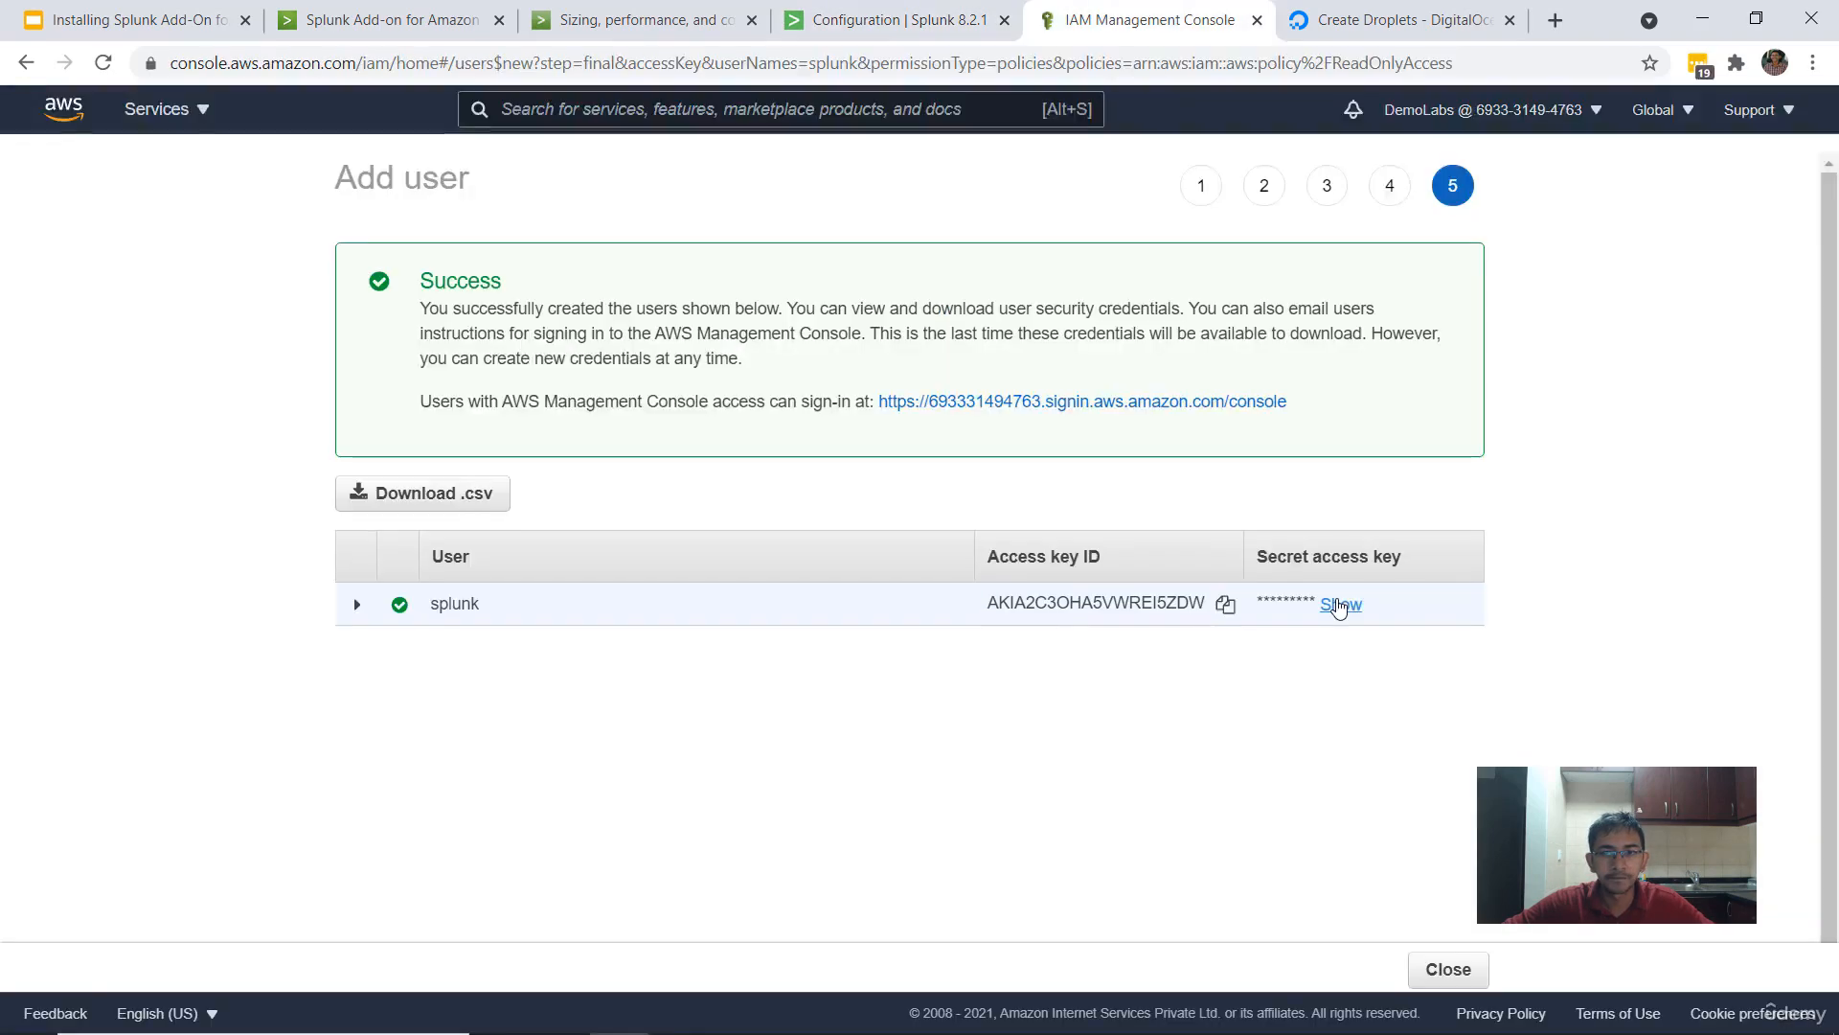
{"action": "left_click", "coordinate": [1334, 604]}
{"action": "double_click", "coordinate": [1334, 603]}
{"action": "left_click", "coordinate": [962, 6]}
{"action": "left_click", "coordinate": [934, 323]}
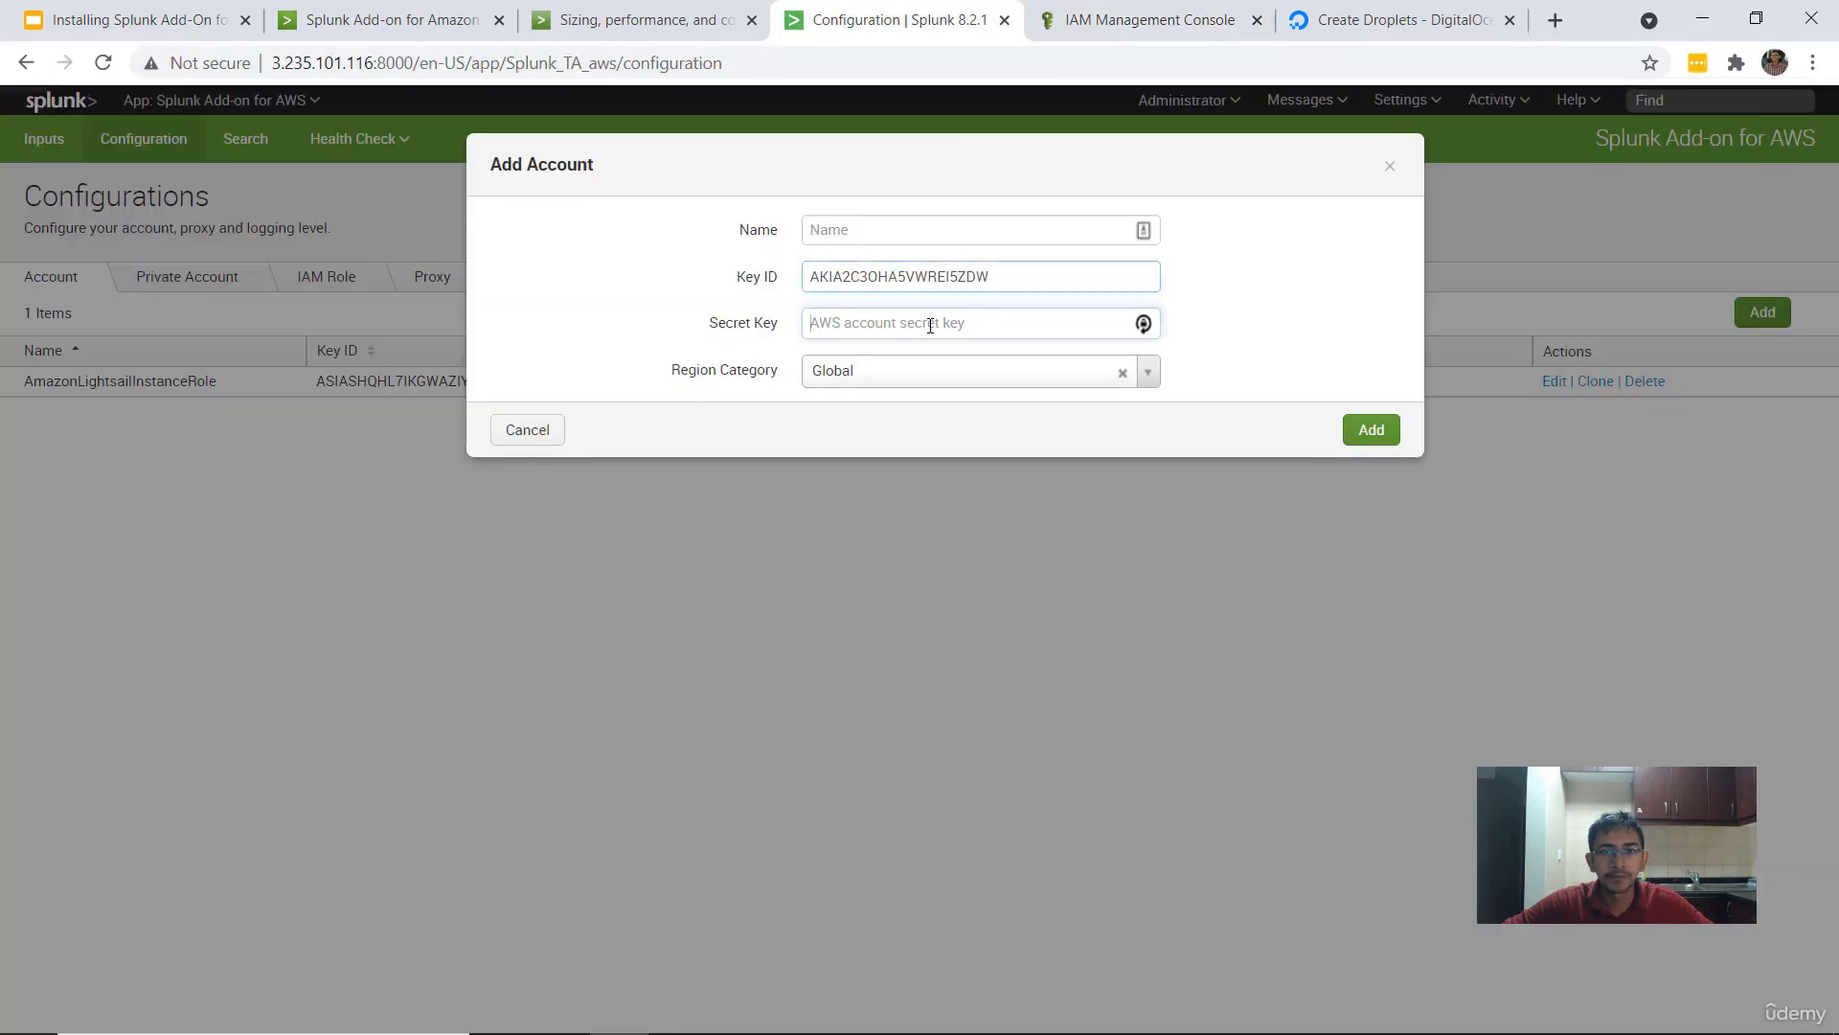
{"action": "key", "text": "ctrl+v"}
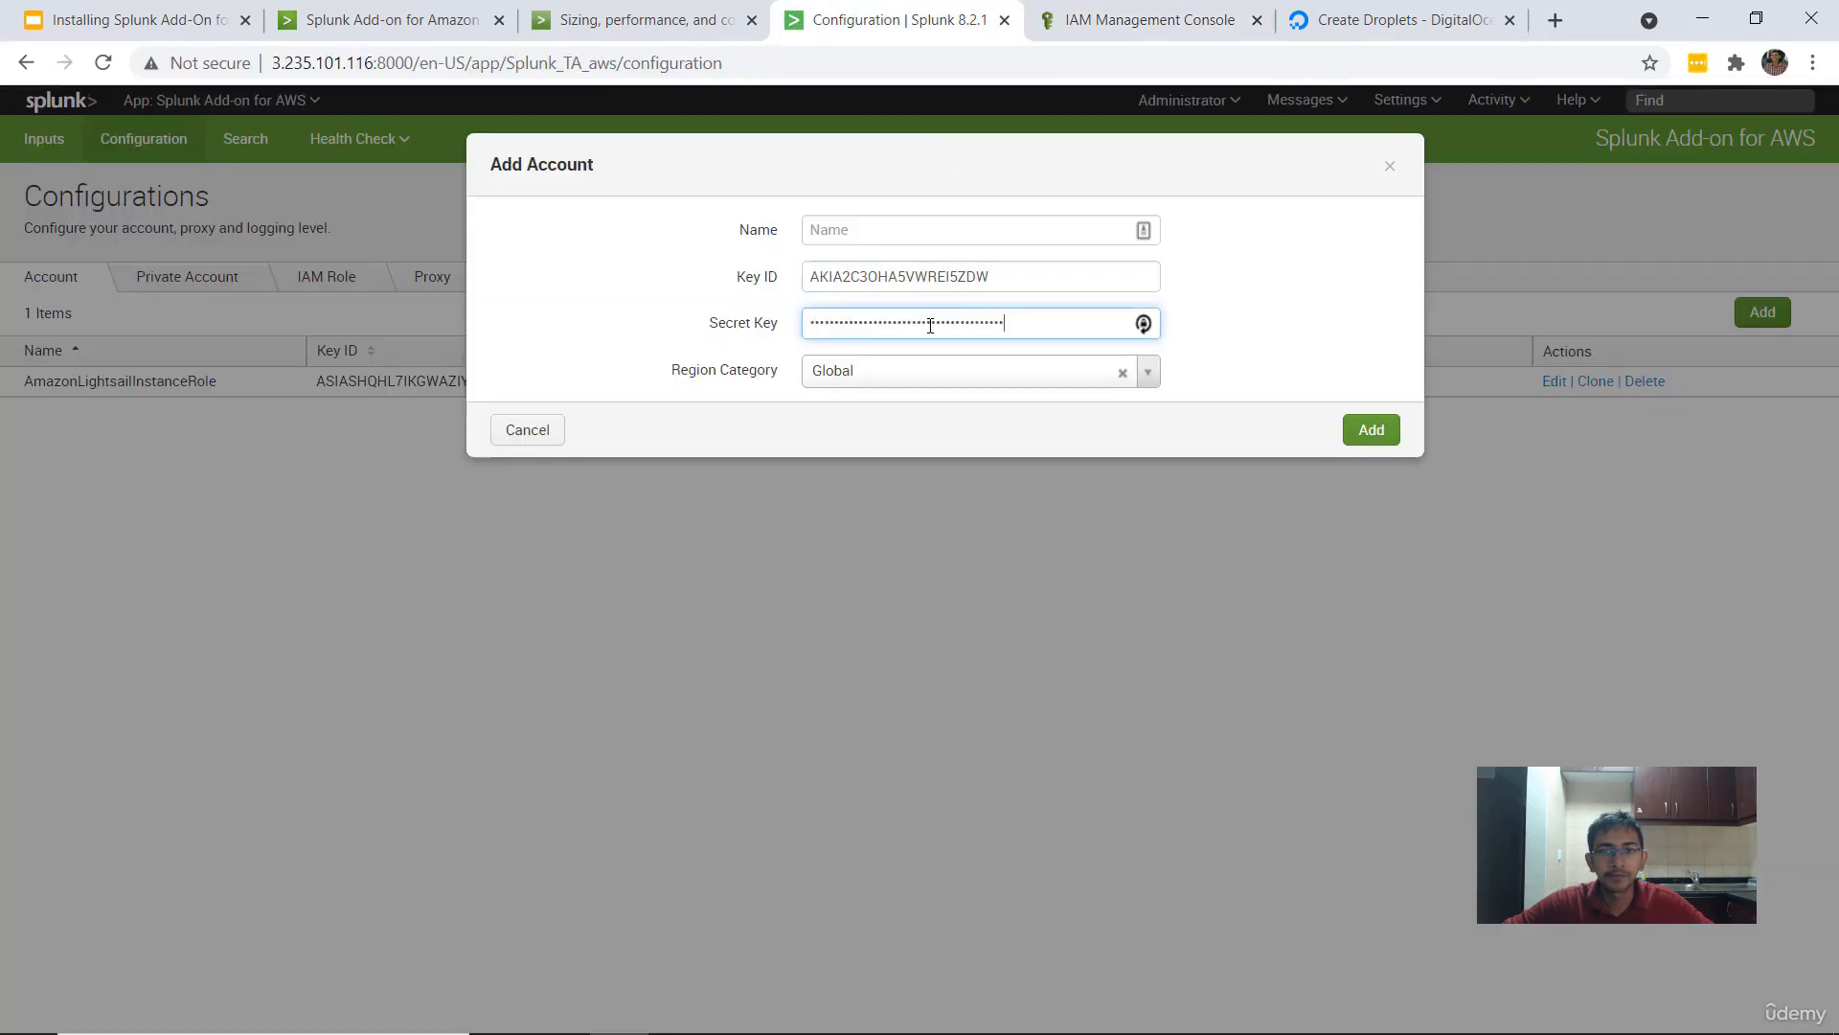
- Name the account splunk-tmp-user and add it to the add-on's configuration with the Global region category
{"action": "left_click", "coordinate": [1373, 436]}
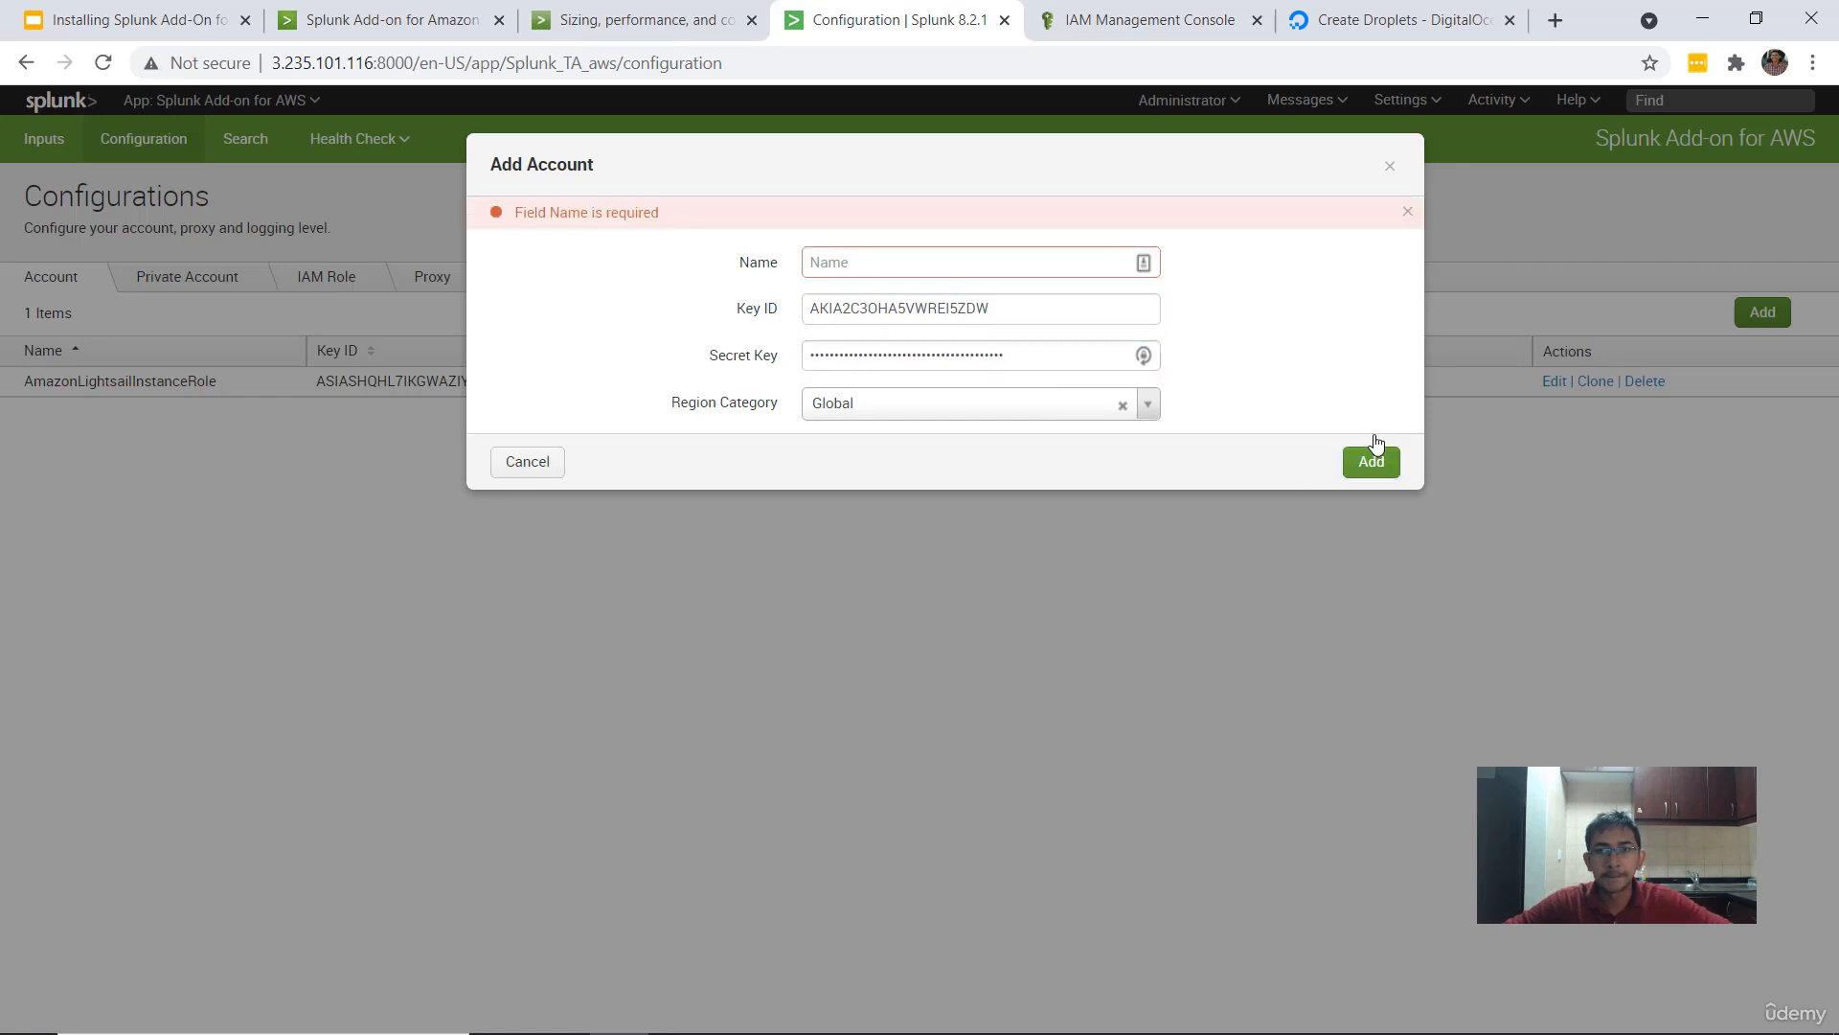
{"action": "left_click", "coordinate": [865, 258]}
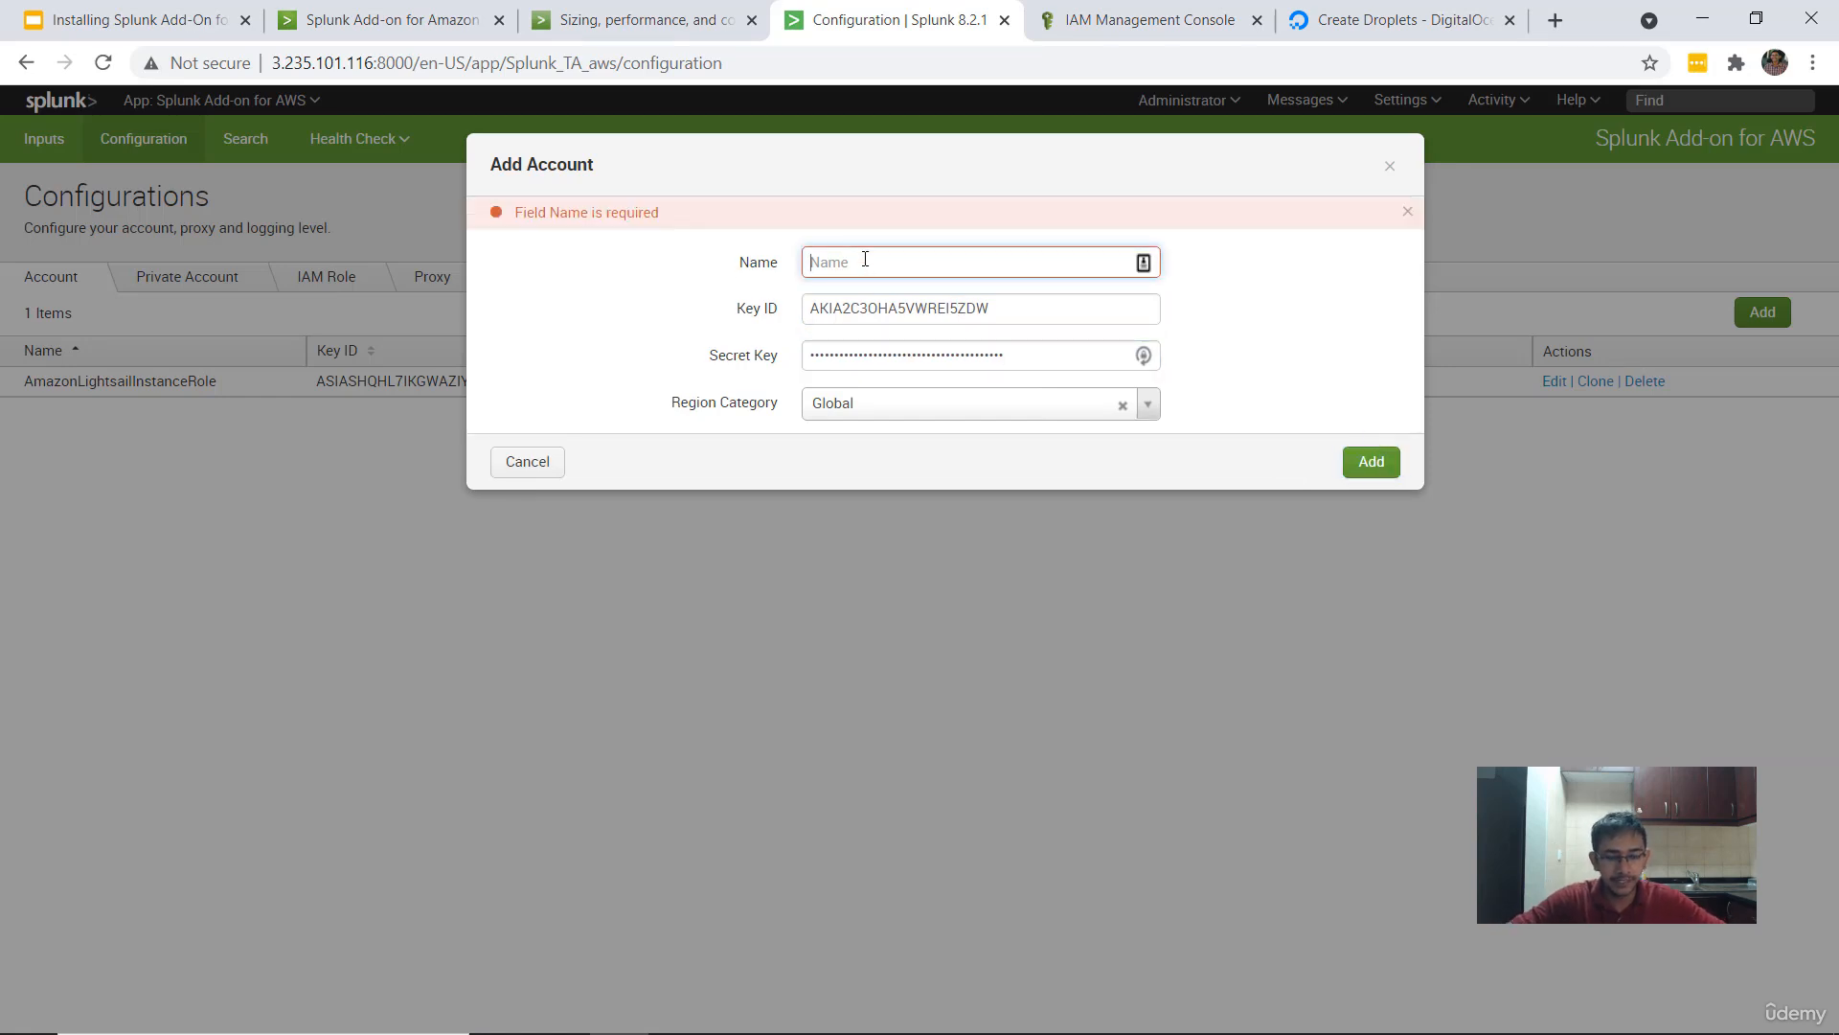
{"action": "type", "text": "splunk-tm"}
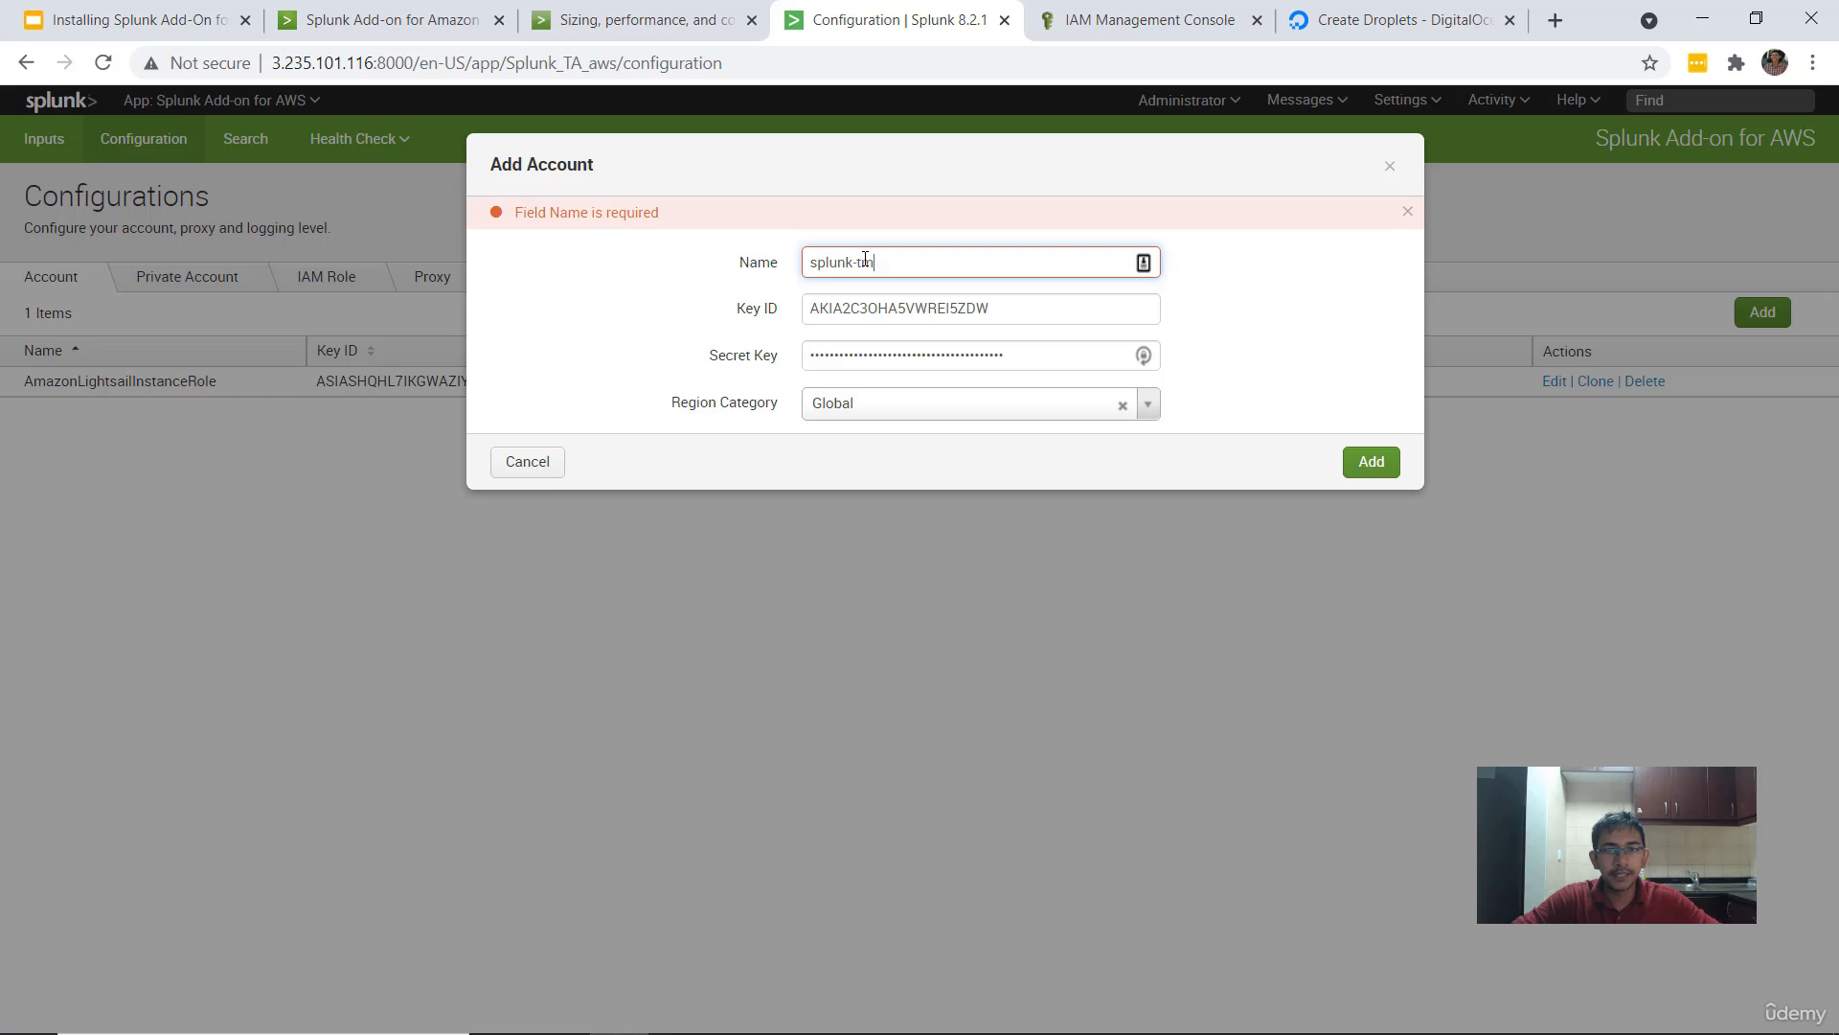
{"action": "type", "text": "p-user"}
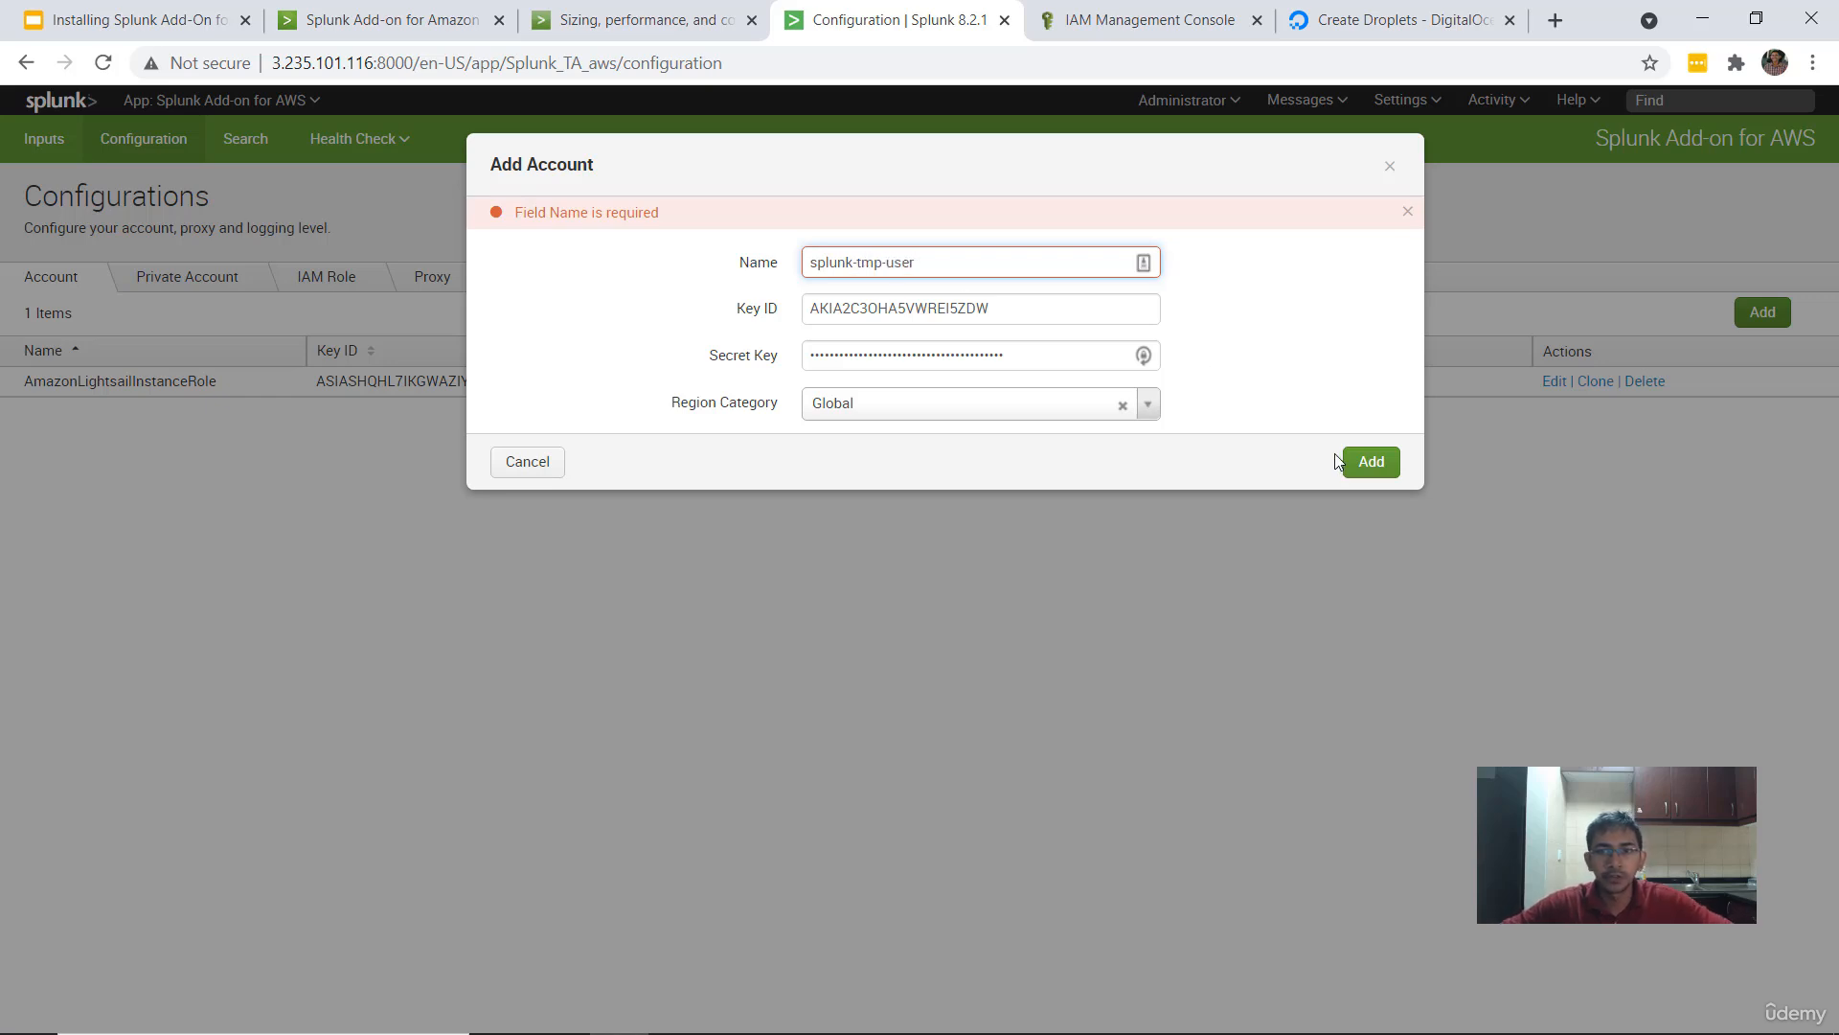
{"action": "left_click", "coordinate": [1370, 473]}
{"action": "left_click", "coordinate": [1371, 473]}
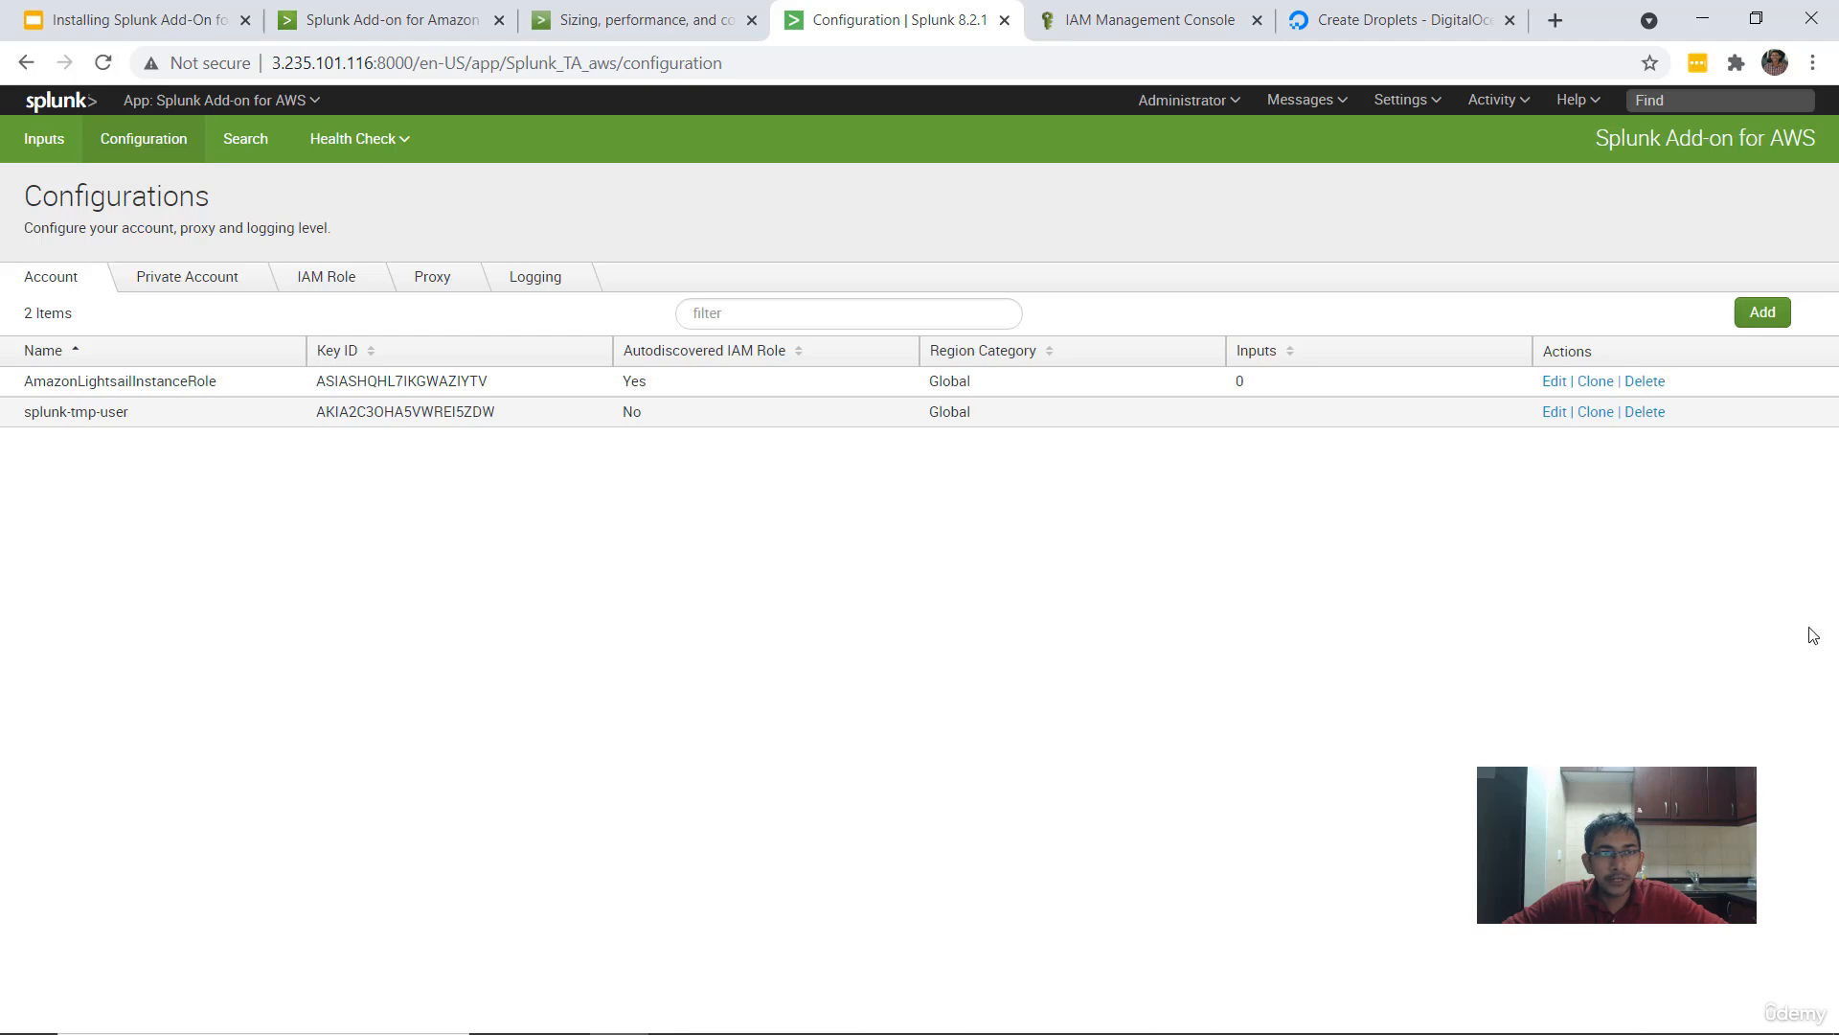
- Compare the data input slide with the add-on's account list, examining the splunk-tmp-user and AmazonLightsailInstanceRole entries
{"action": "left_click", "coordinate": [187, 11]}
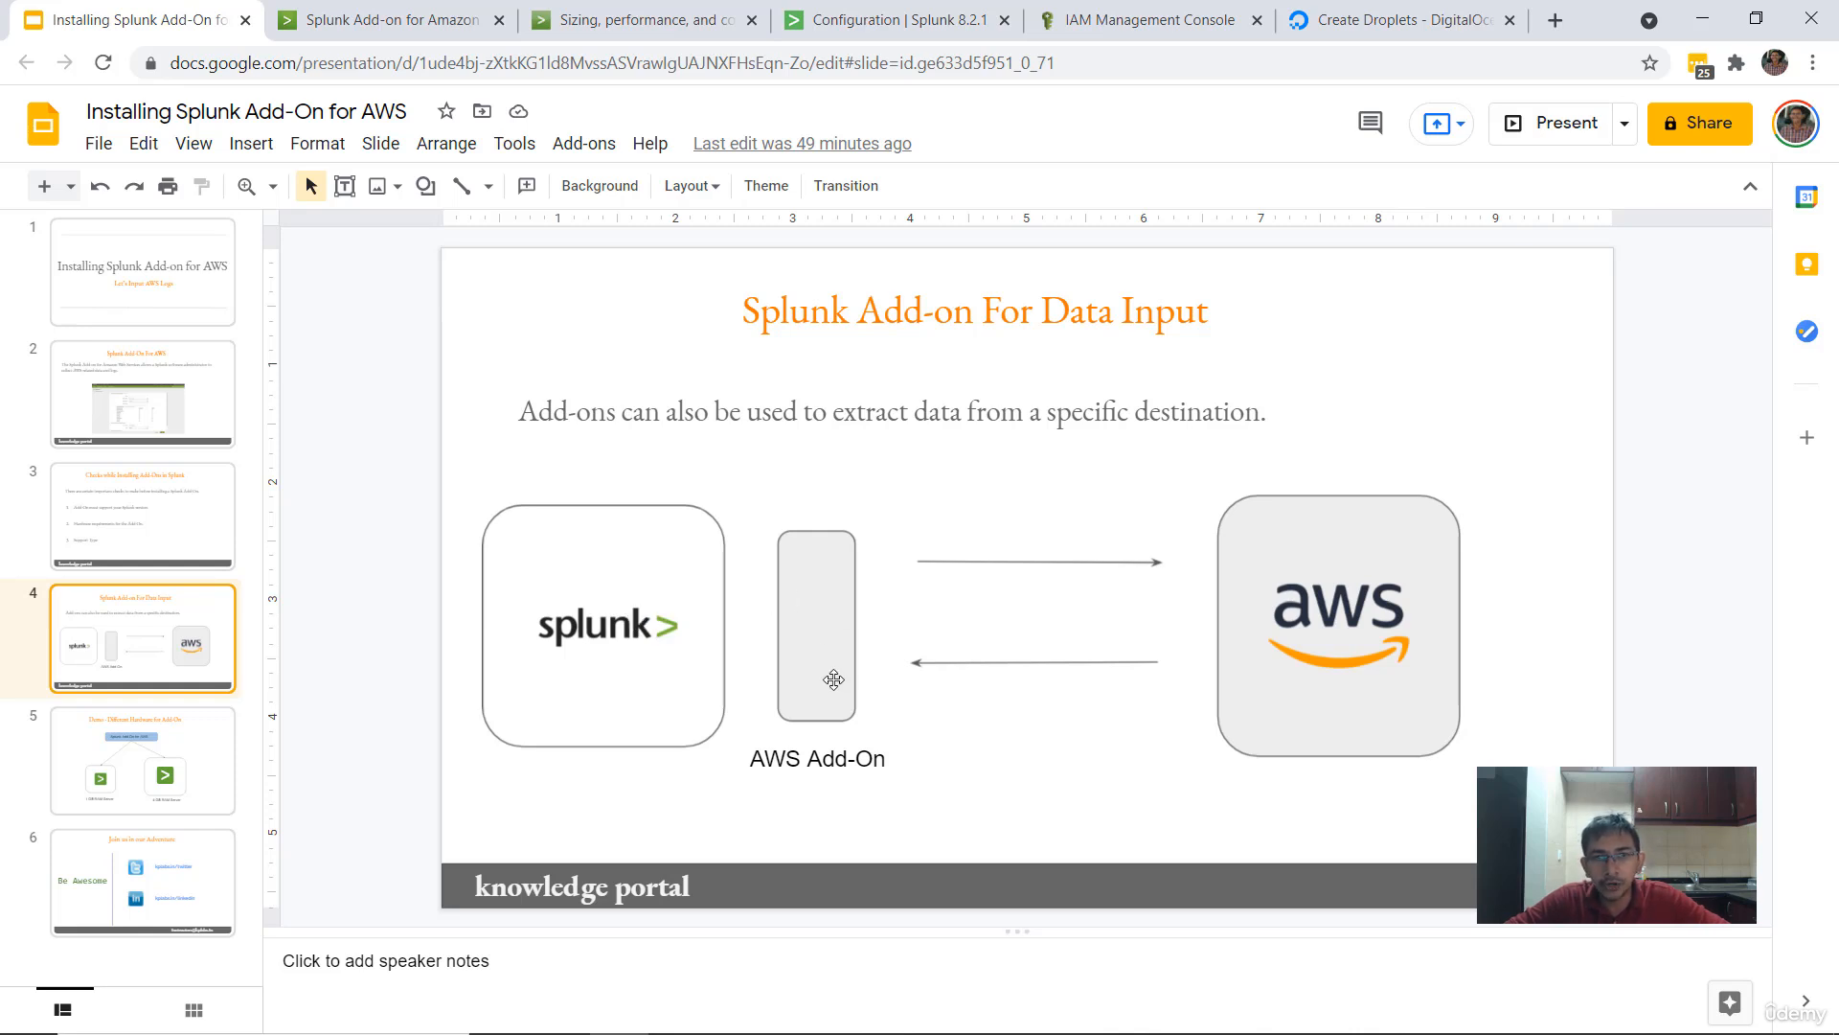
{"action": "left_click", "coordinate": [911, 13]}
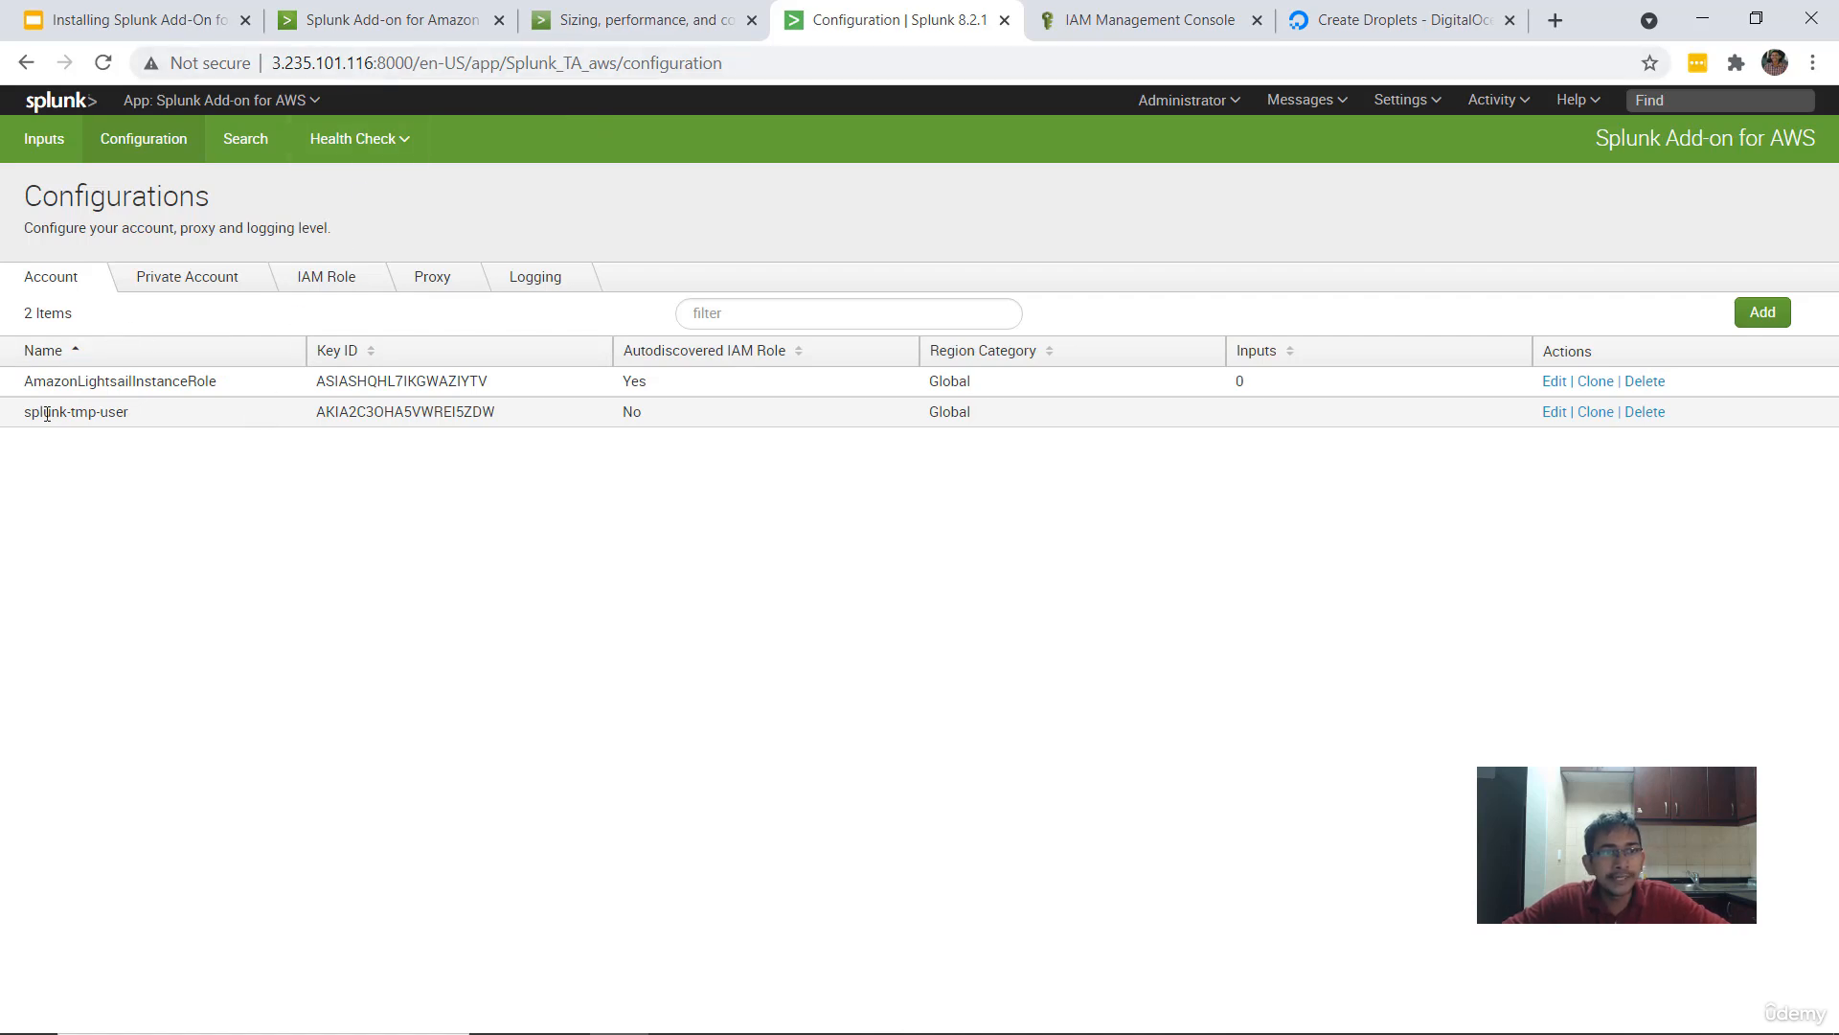
{"action": "left_click_drag", "start_coordinate": [26, 412], "coordinate": [158, 414]}
{"action": "left_click", "coordinate": [134, 19]}
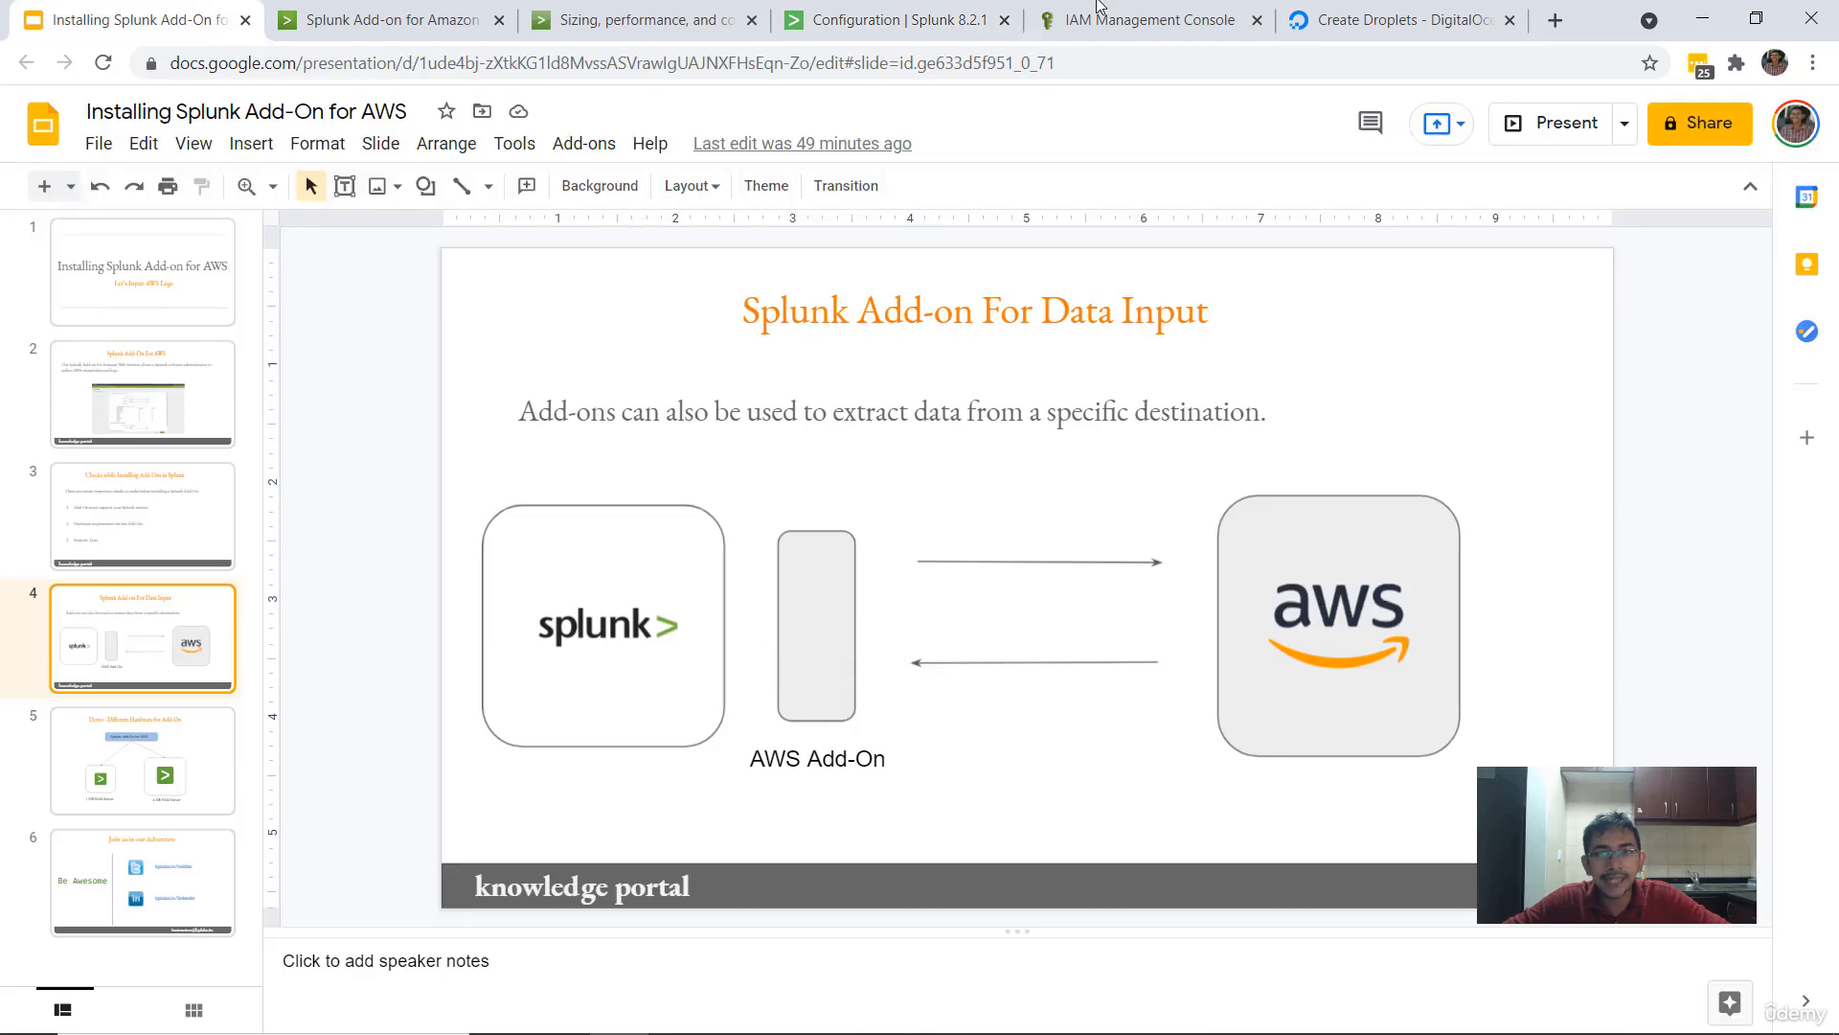
{"action": "left_click", "coordinate": [928, 8]}
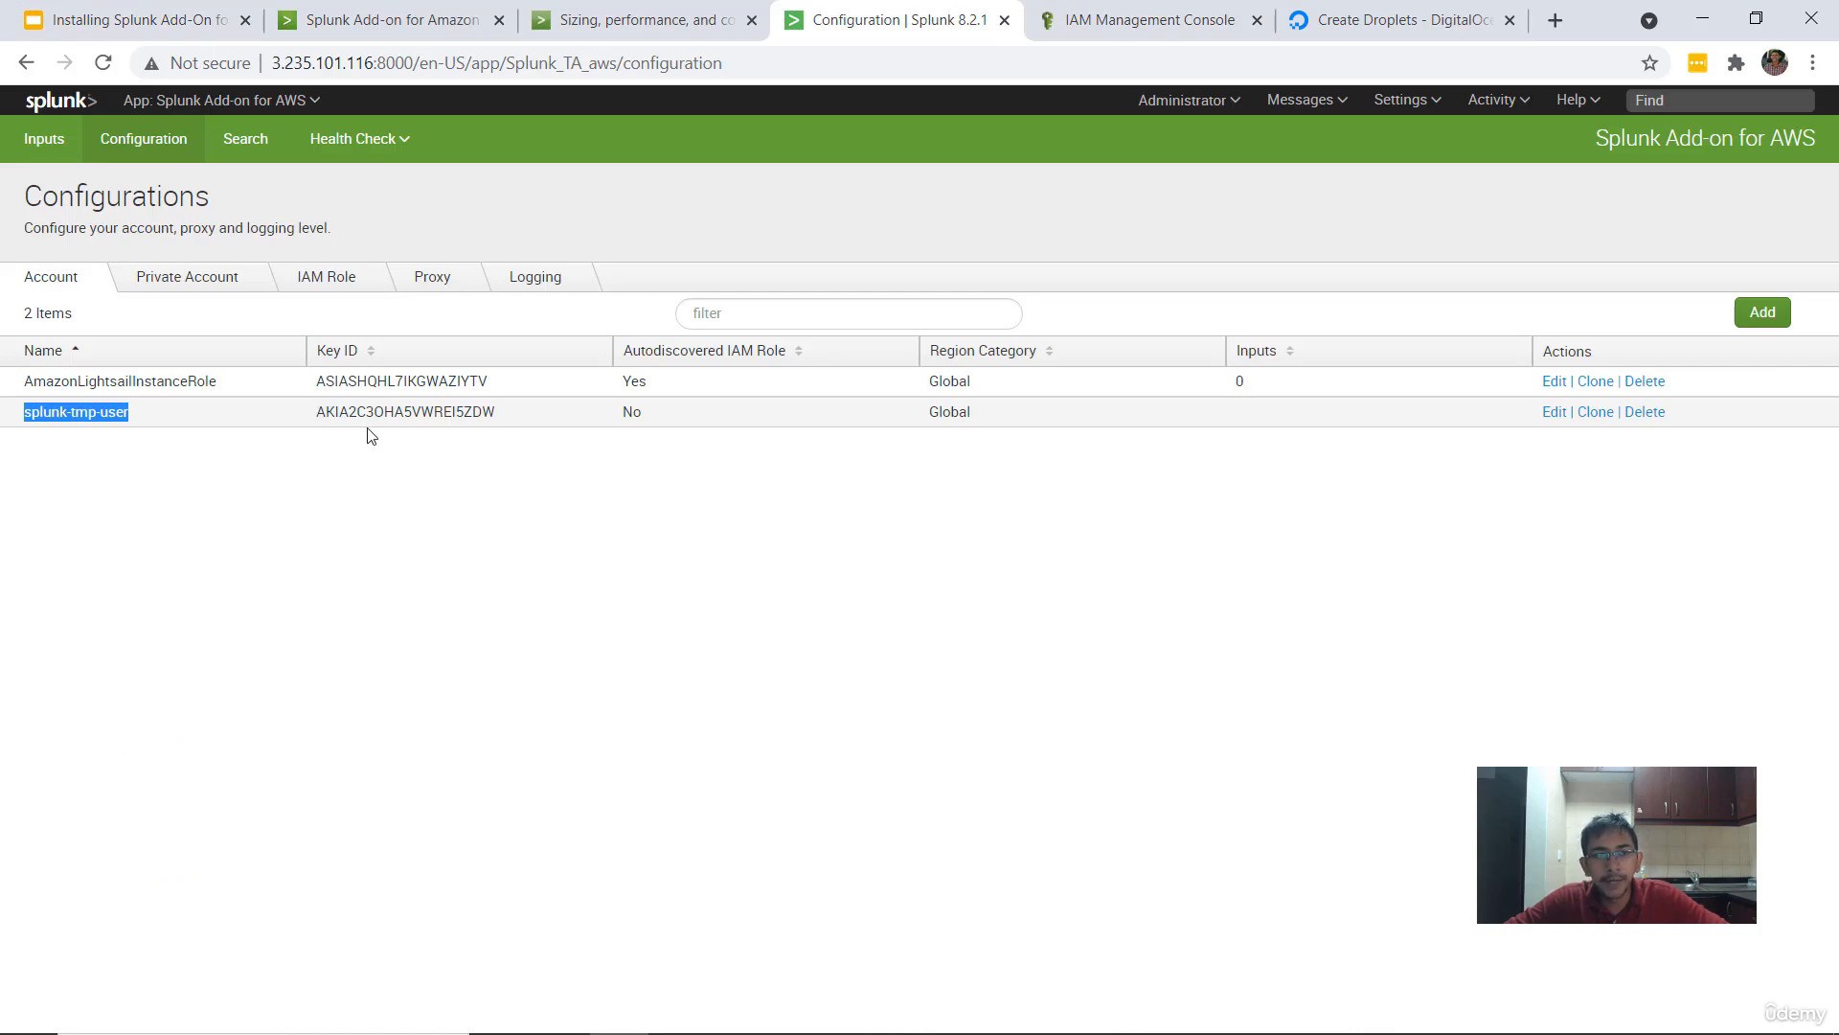
{"action": "left_click_drag", "start_coordinate": [24, 380], "coordinate": [201, 380]}
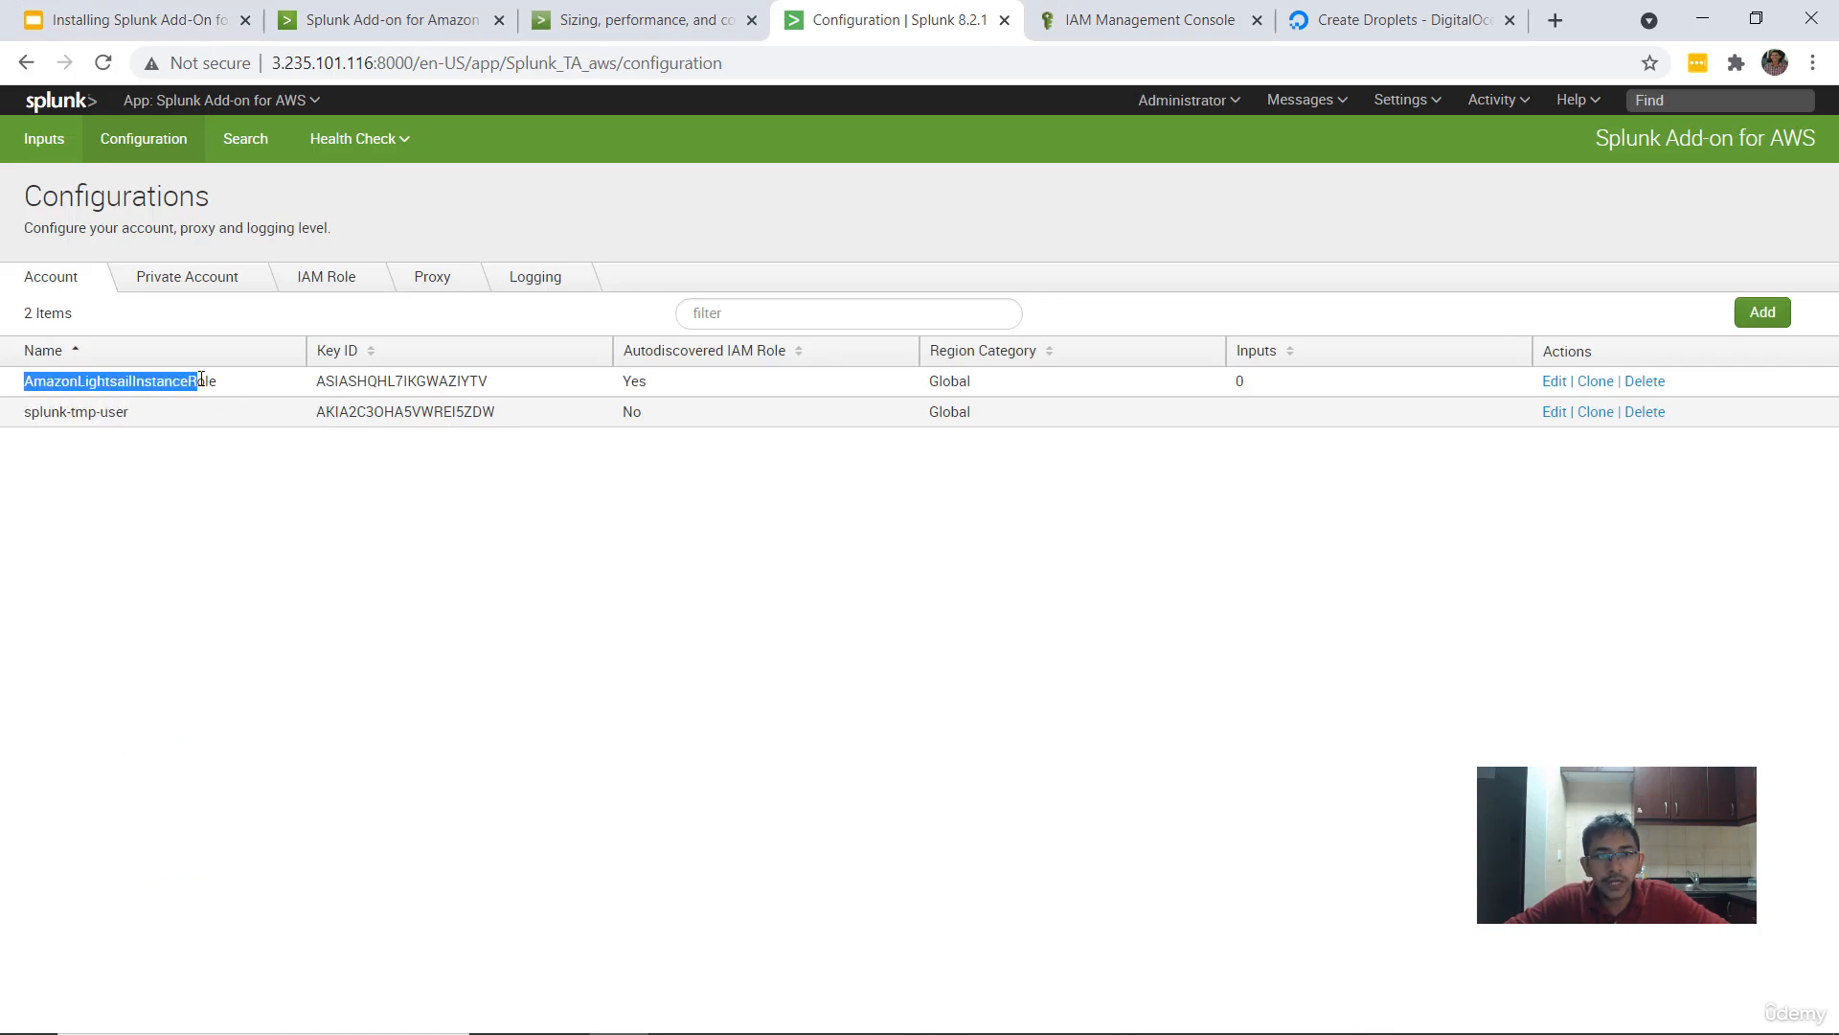
{"action": "left_click", "coordinate": [633, 393]}
{"action": "left_click_drag", "start_coordinate": [661, 383], "coordinate": [48, 382]}
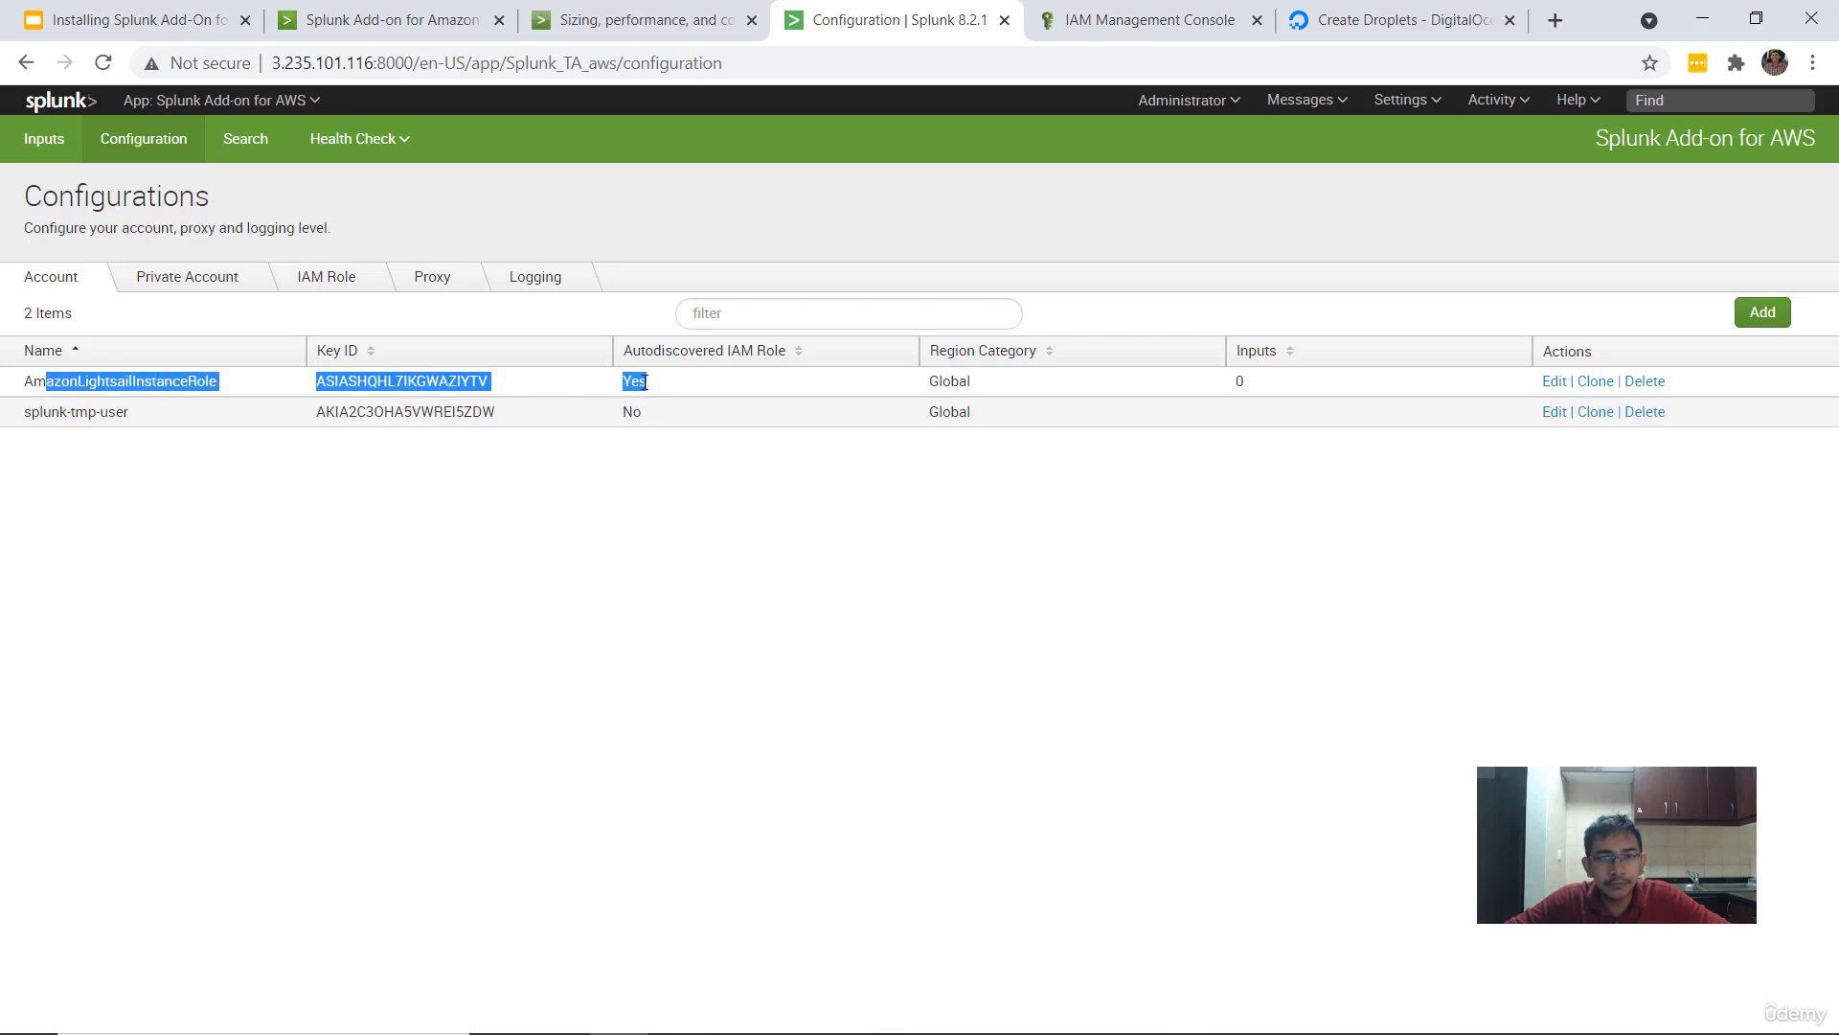
{"action": "left_click", "coordinate": [548, 492]}
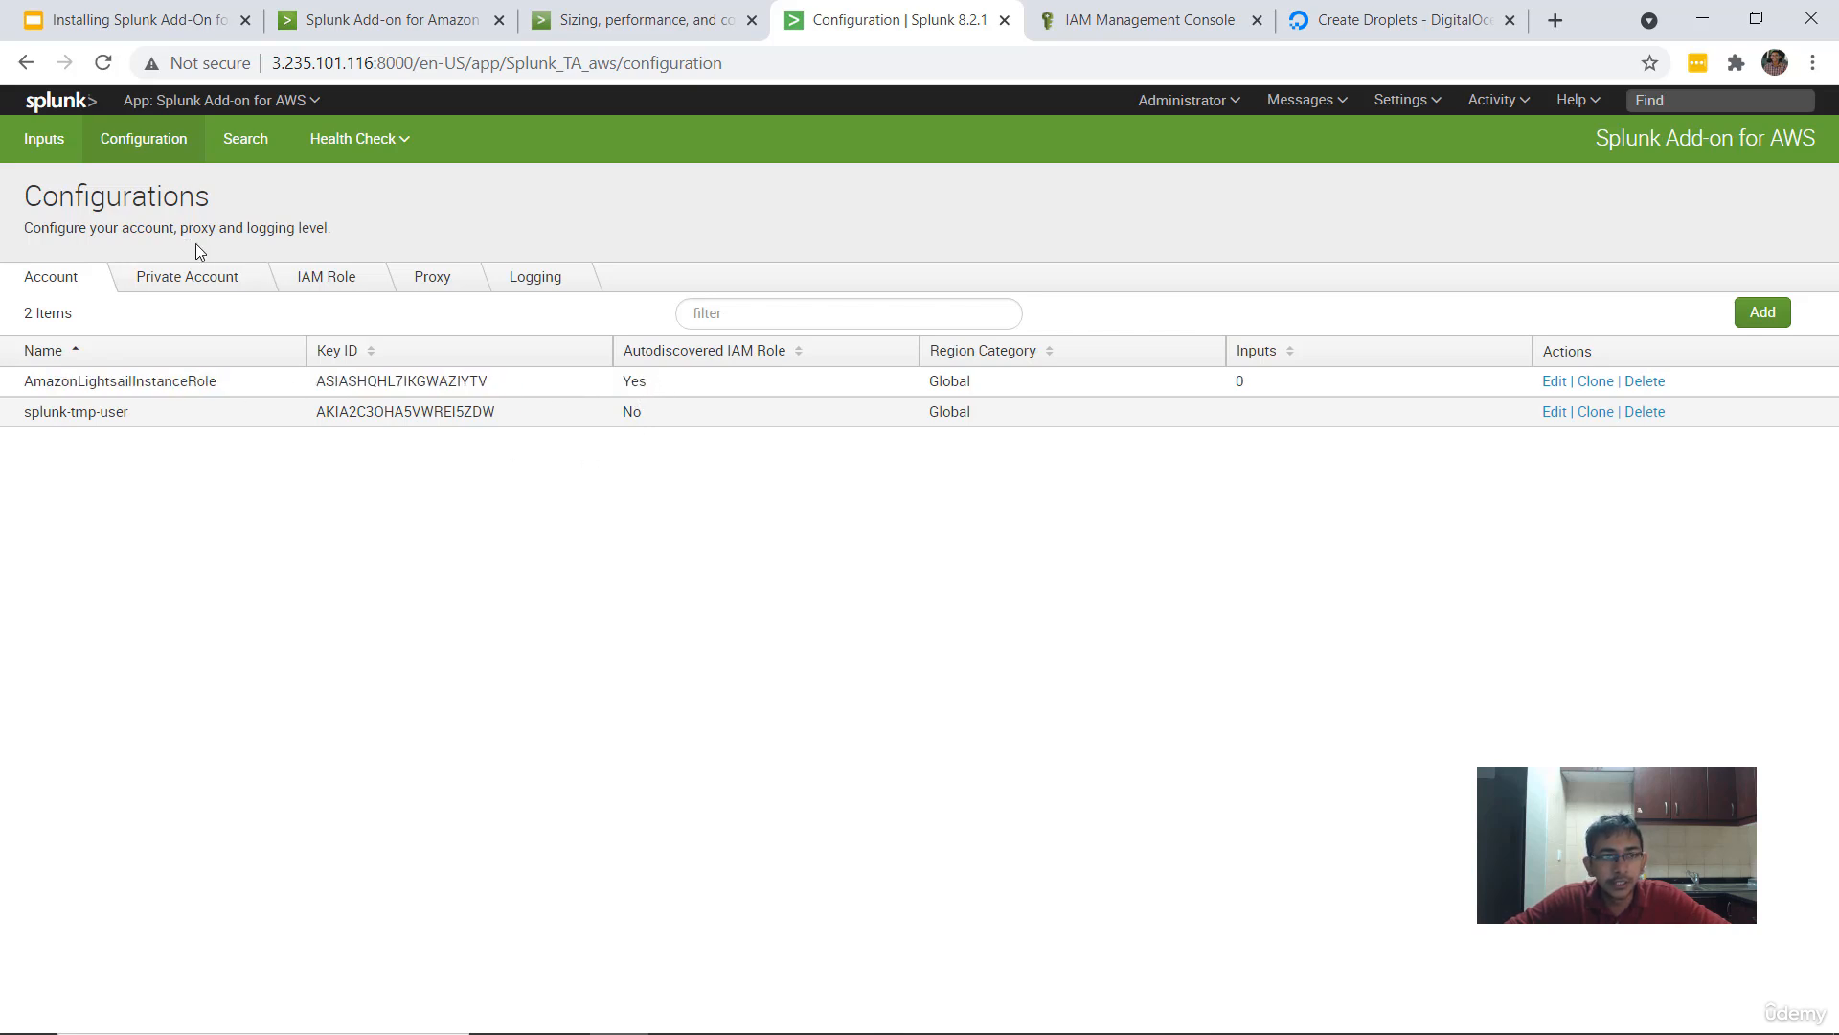
- Examine the fields of the add-on's form for adding an IAM role, then cancel the form
{"action": "left_click", "coordinate": [333, 276]}
{"action": "left_click", "coordinate": [1762, 312]}
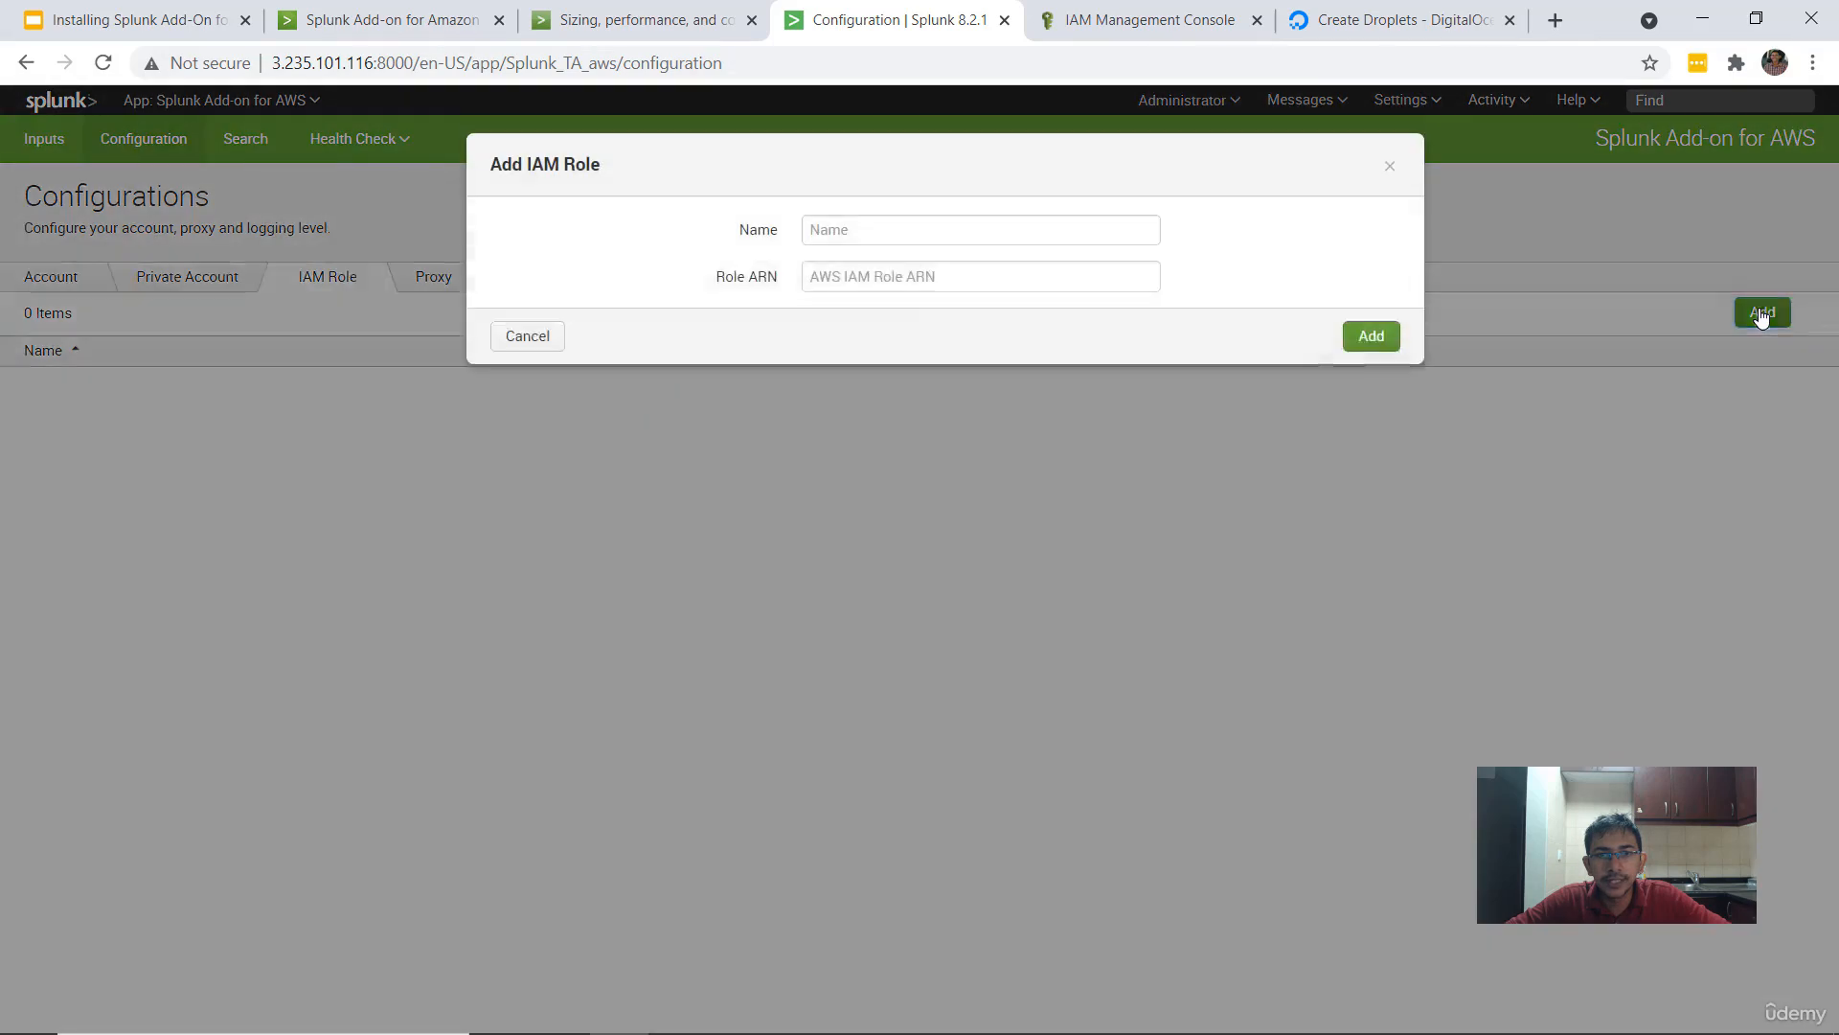
{"action": "left_click", "coordinate": [856, 287]}
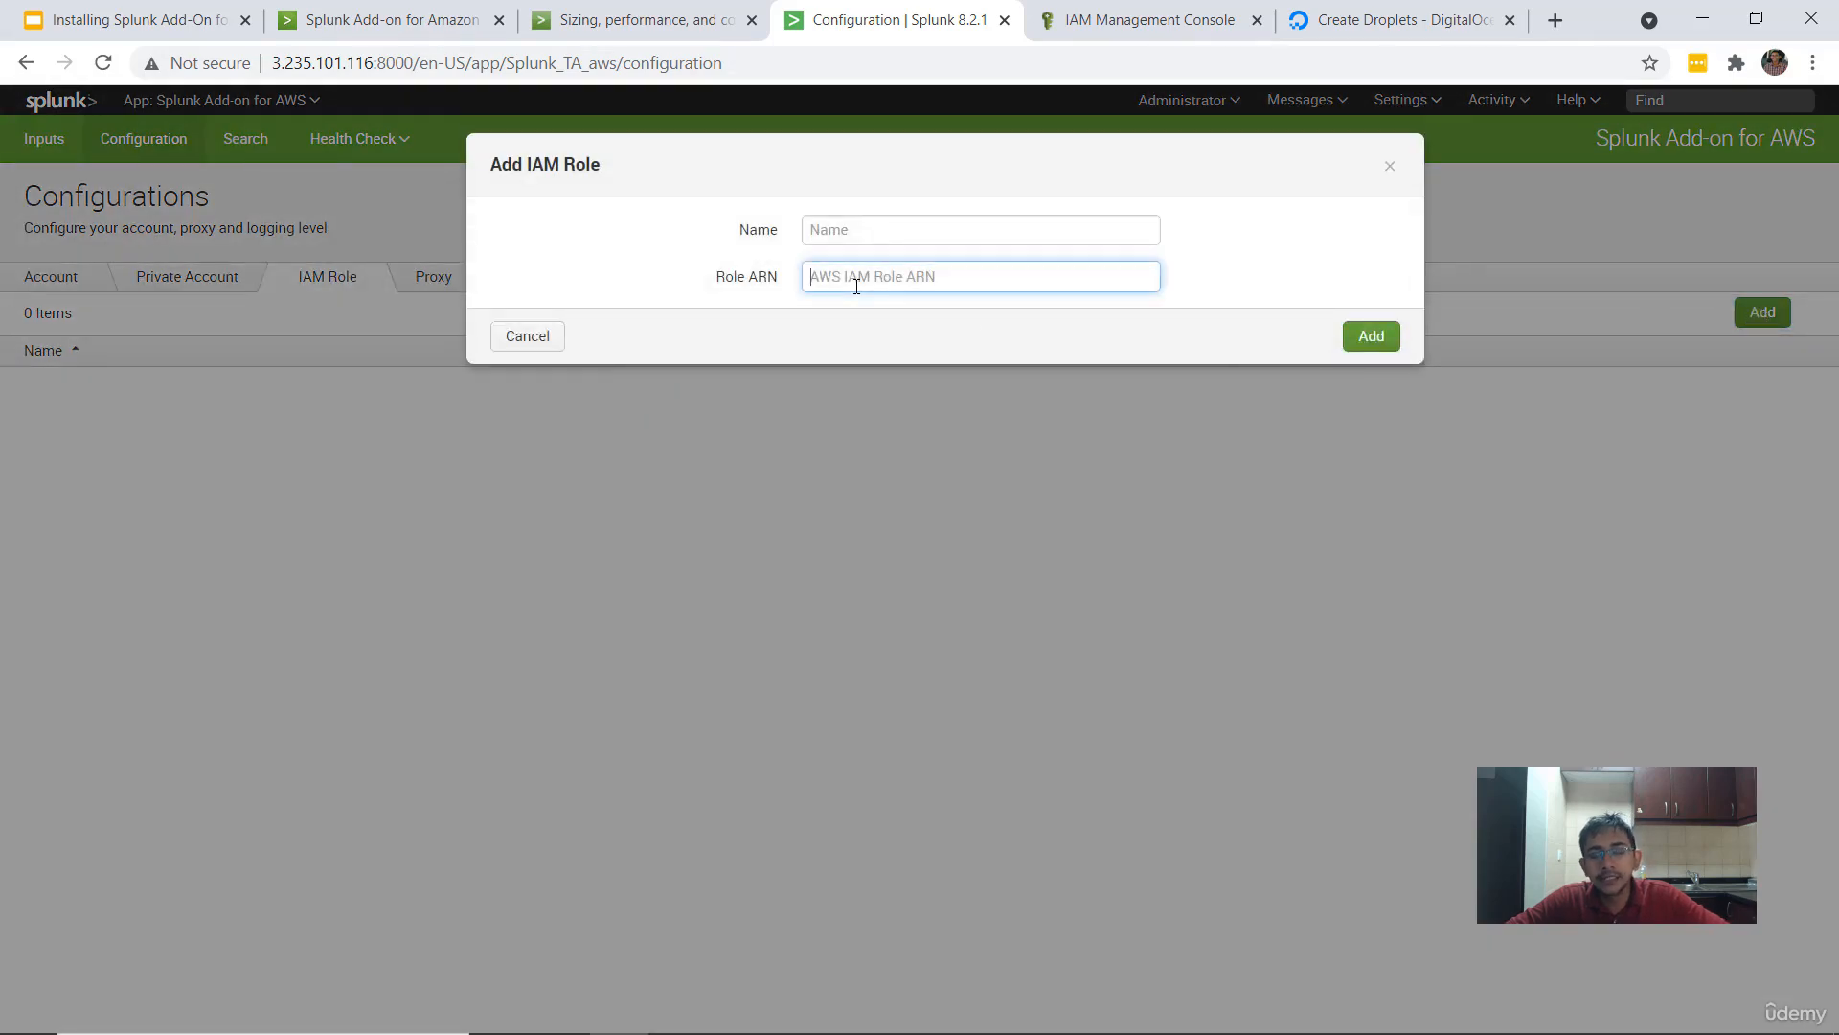
{"action": "left_click", "coordinate": [527, 338]}
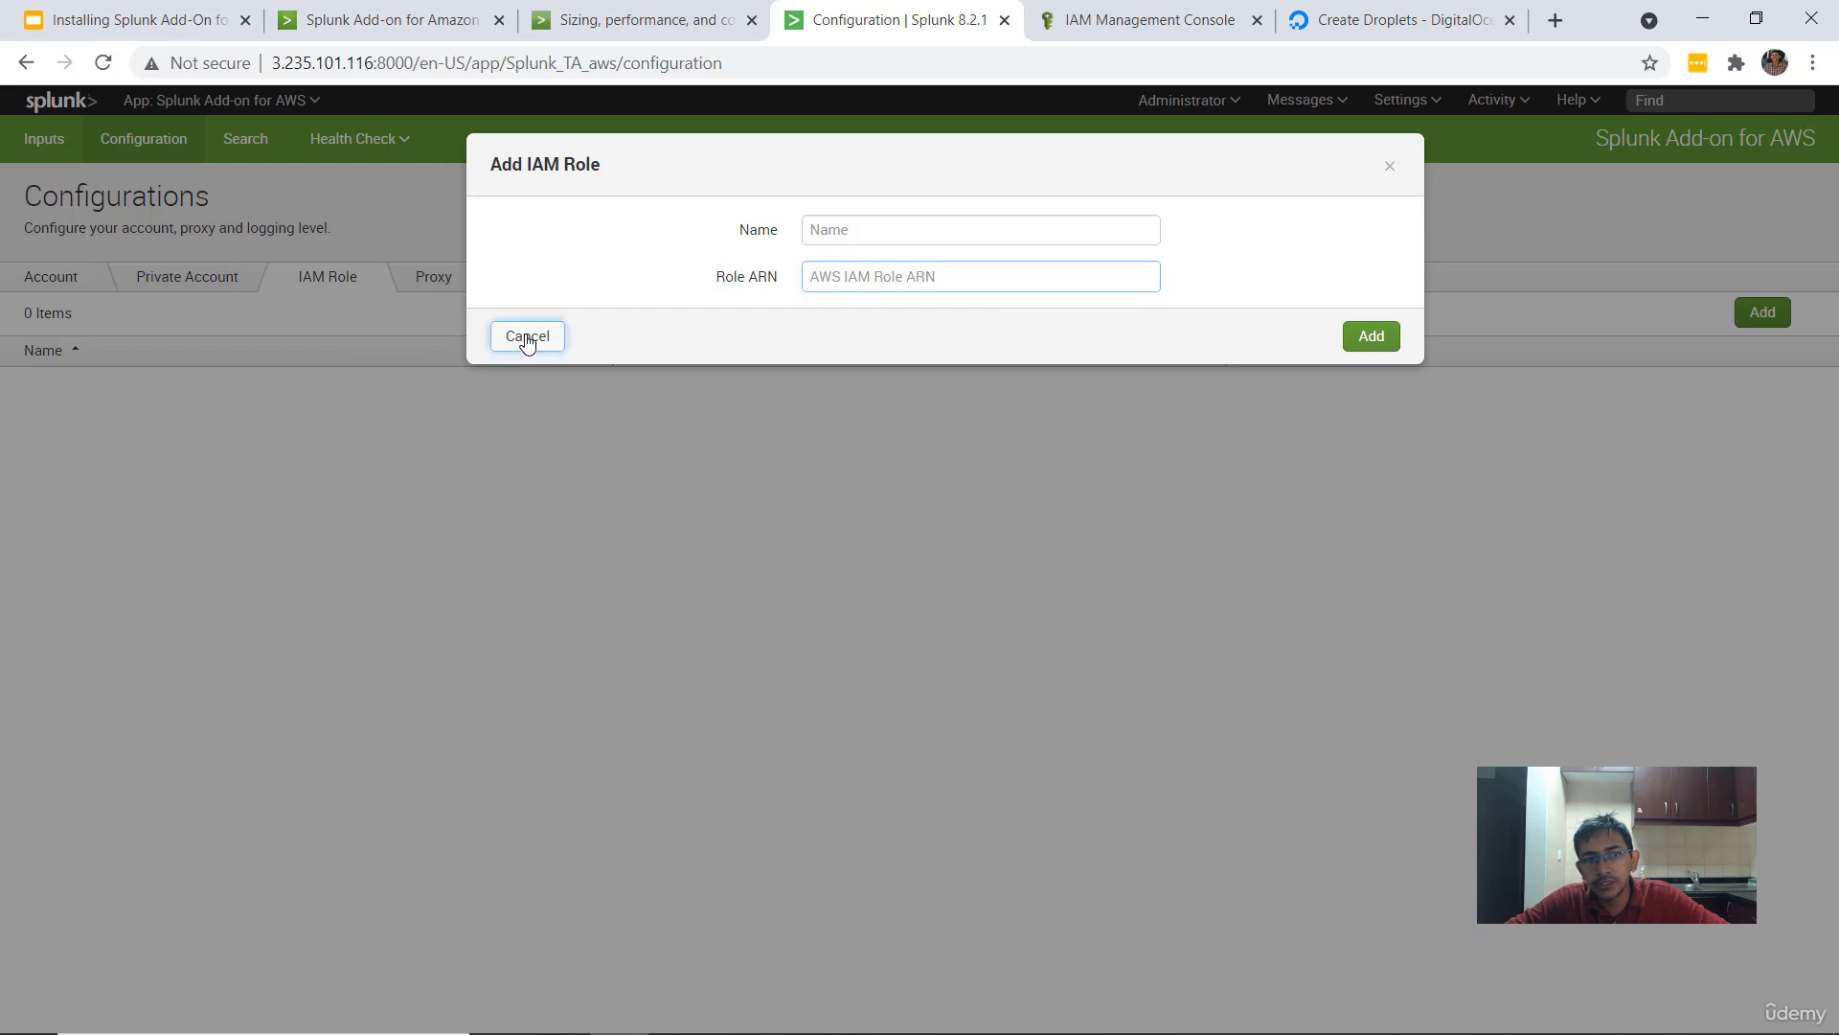
- Check the splunk-tmp-user key ID in the add-on's account list and return to the created user in the AWS IAM console
{"action": "left_click", "coordinate": [90, 276]}
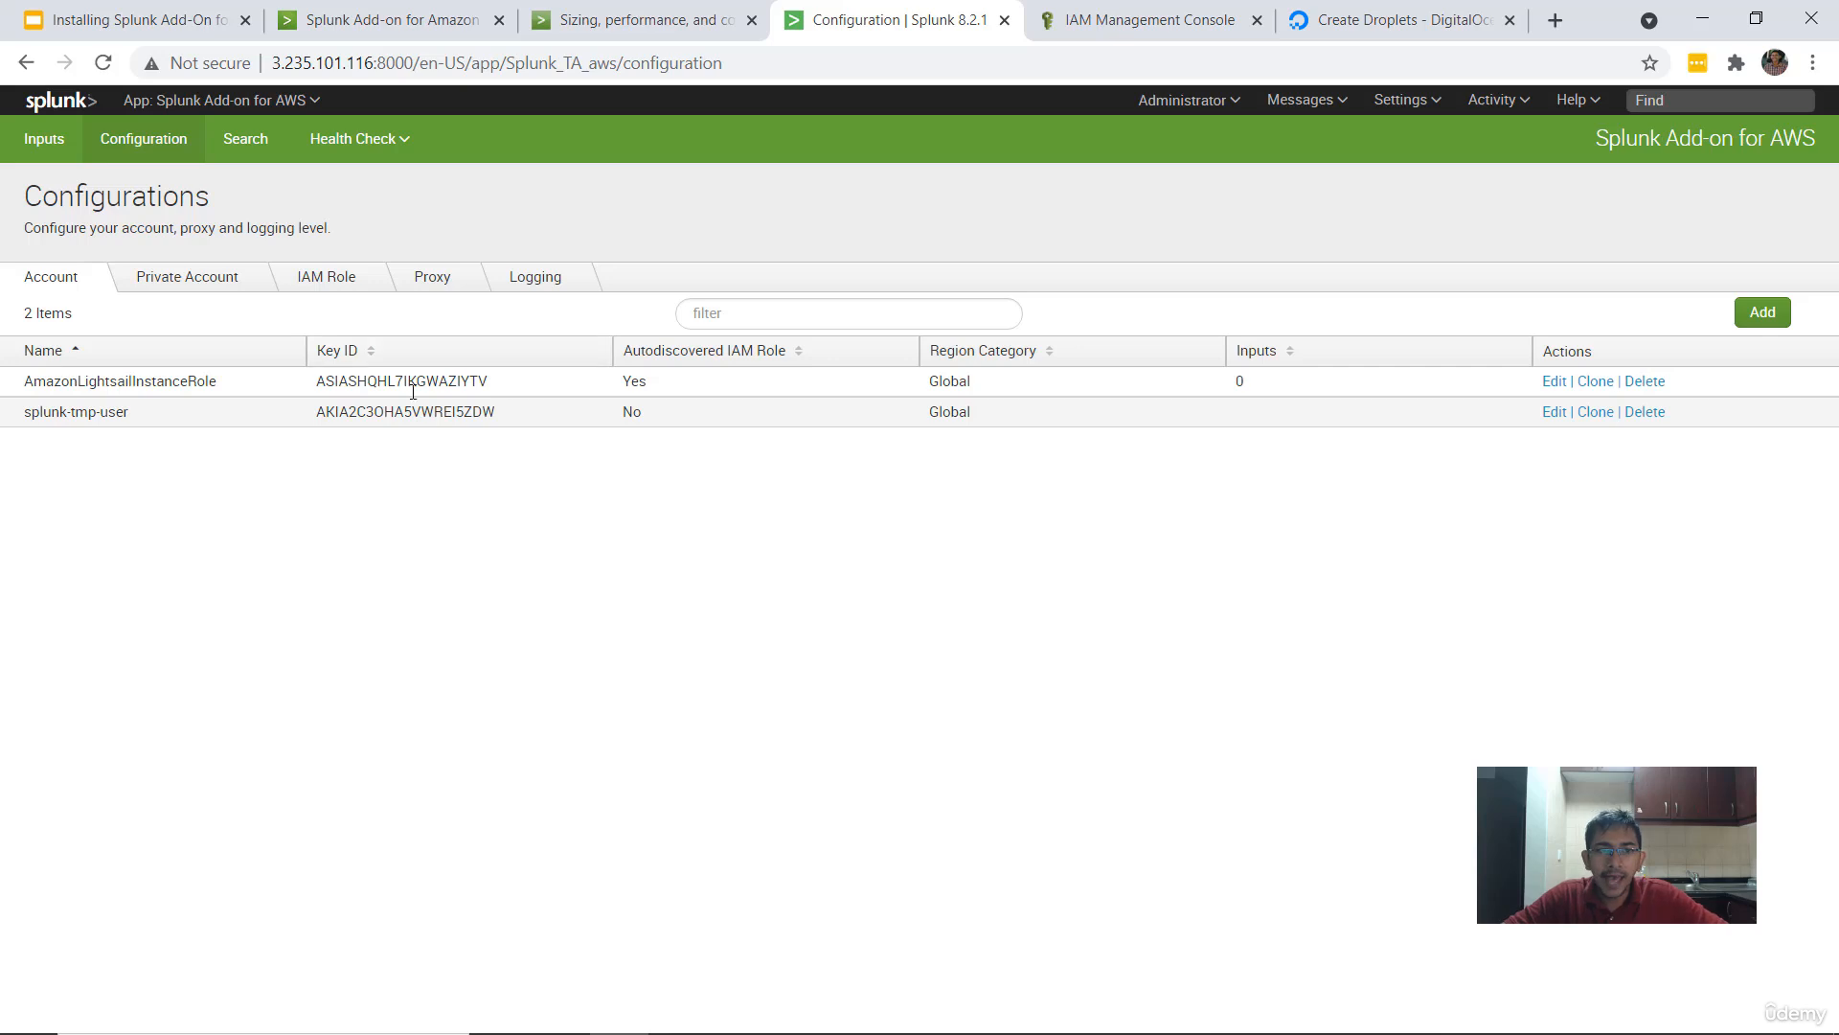
{"action": "left_click_drag", "start_coordinate": [321, 417], "coordinate": [532, 432]}
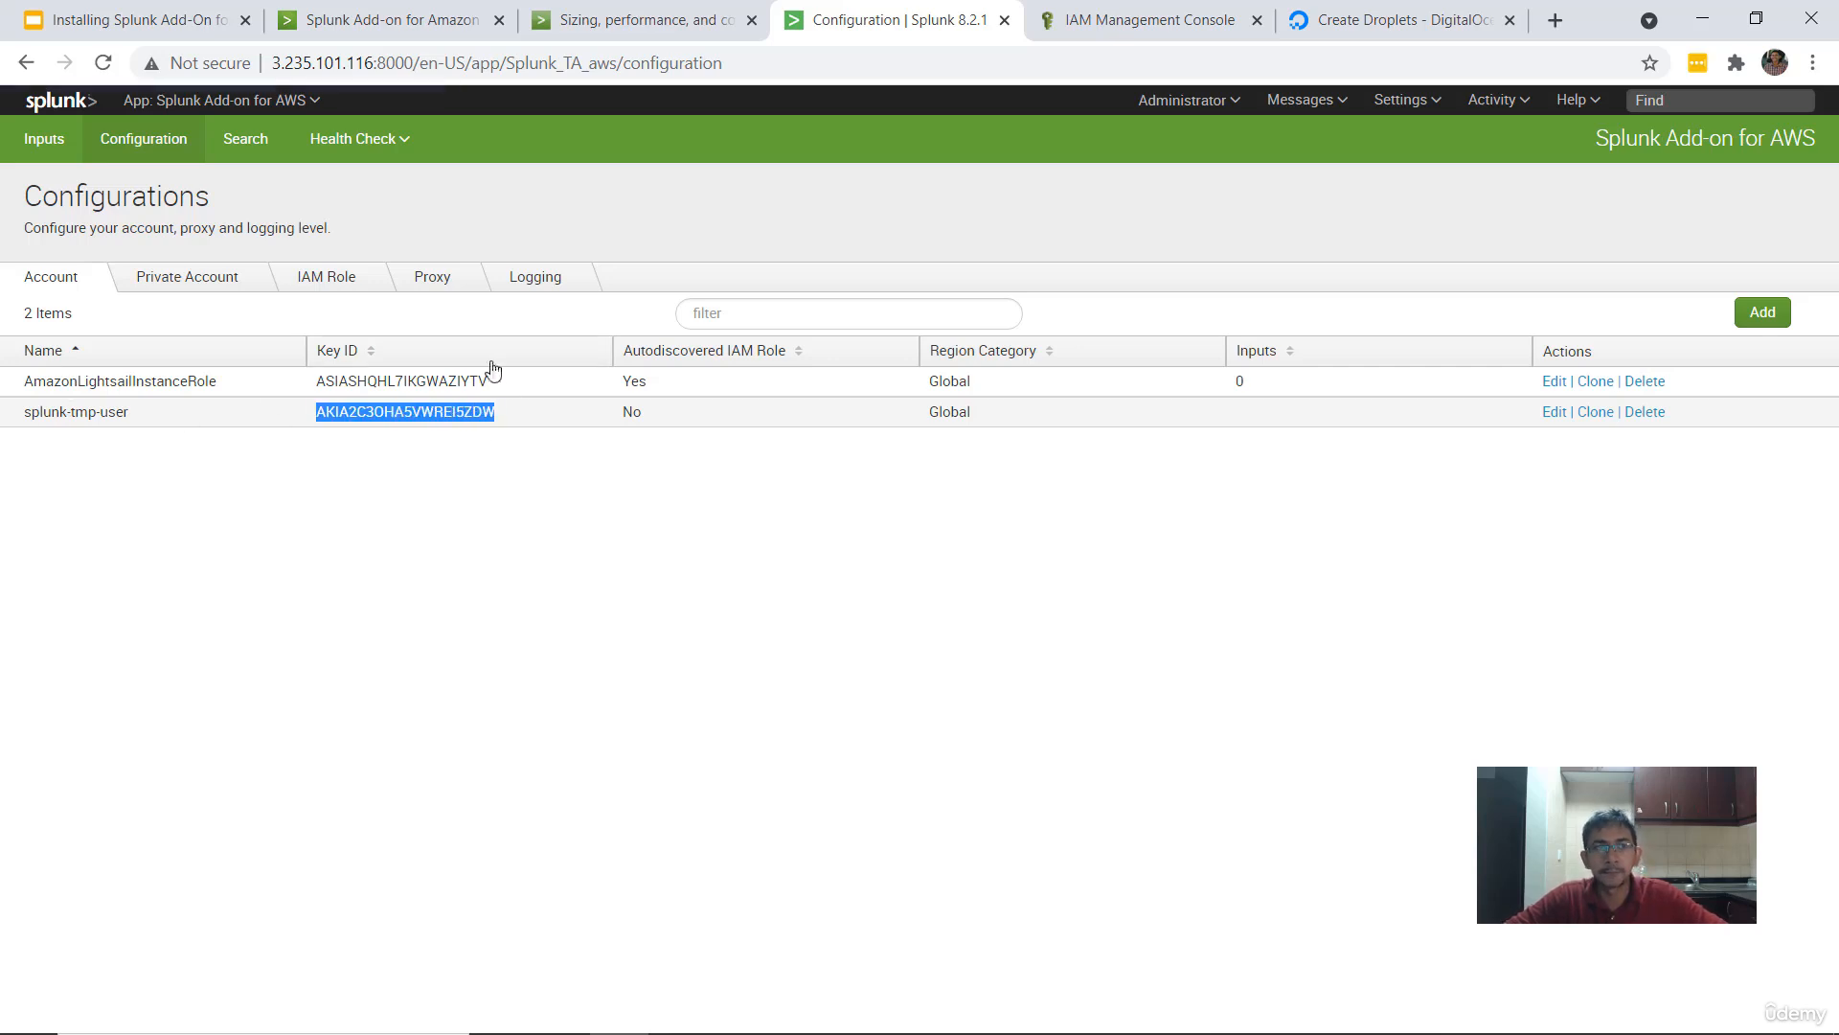
{"action": "key", "text": "ctrl+Tab"}
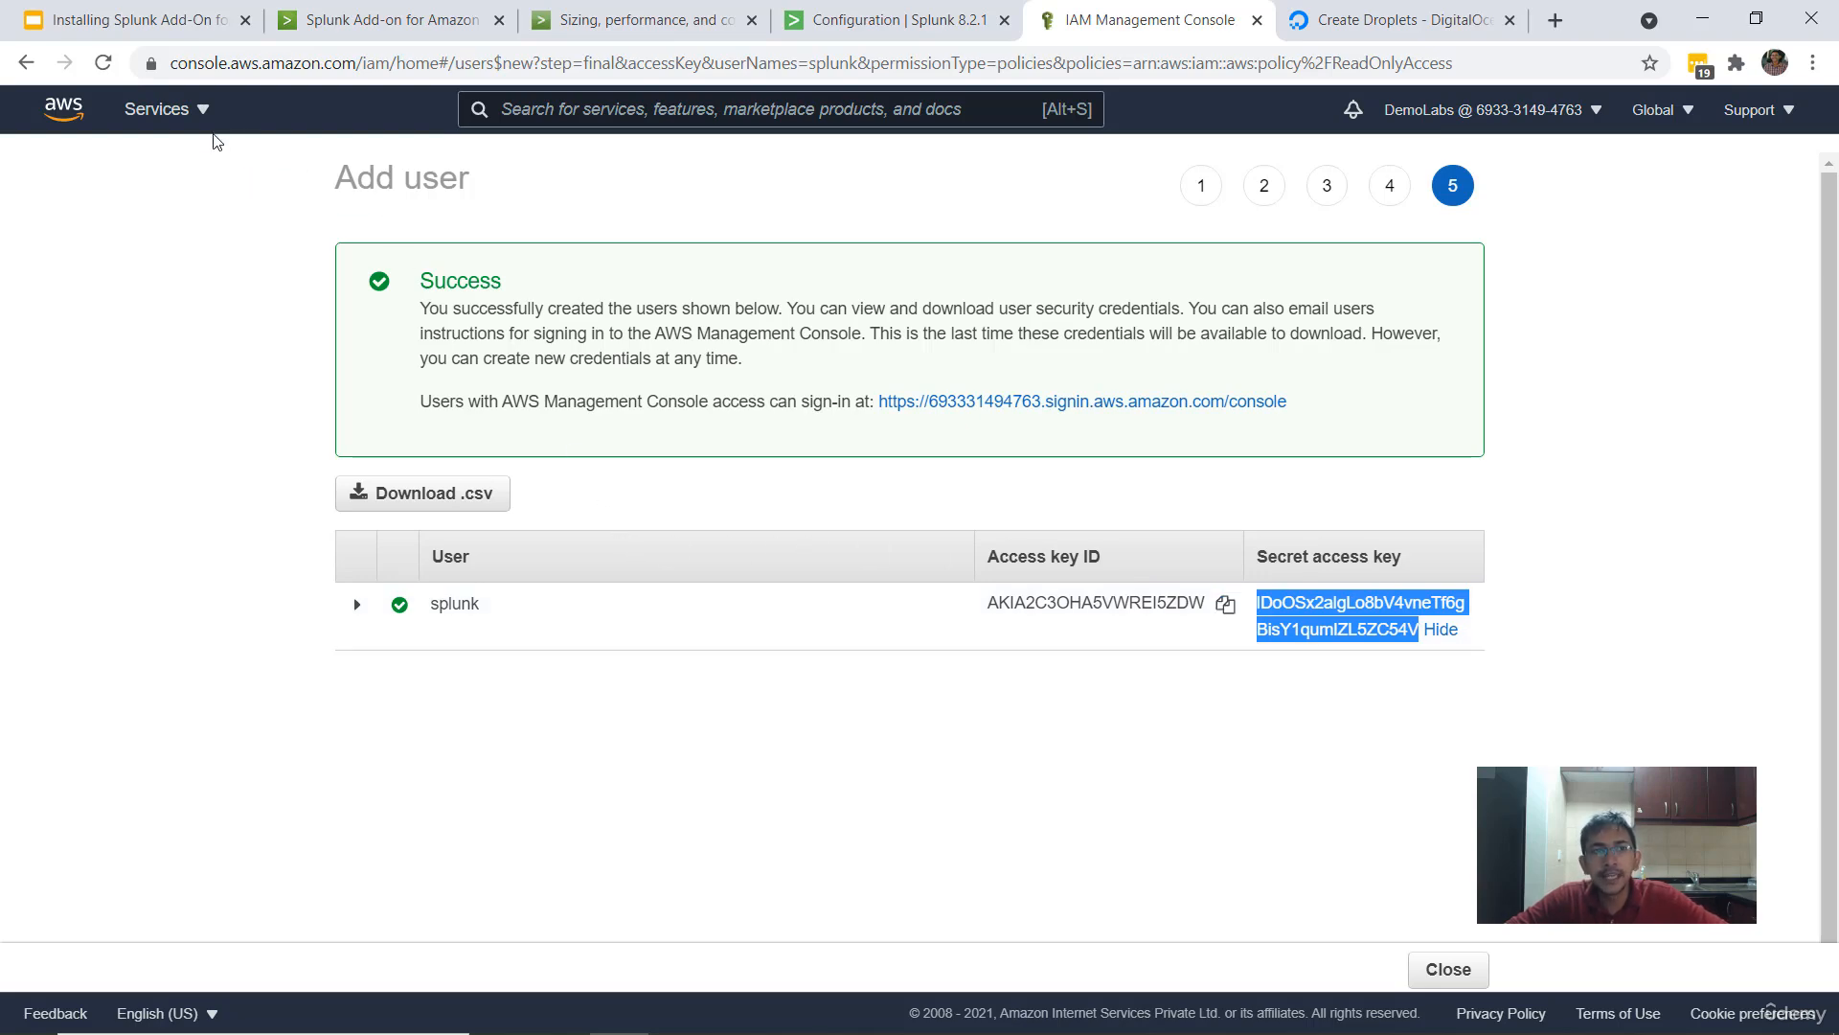
- Browse the full list of AWS services in the management console, then close it
{"action": "left_click", "coordinate": [192, 113]}
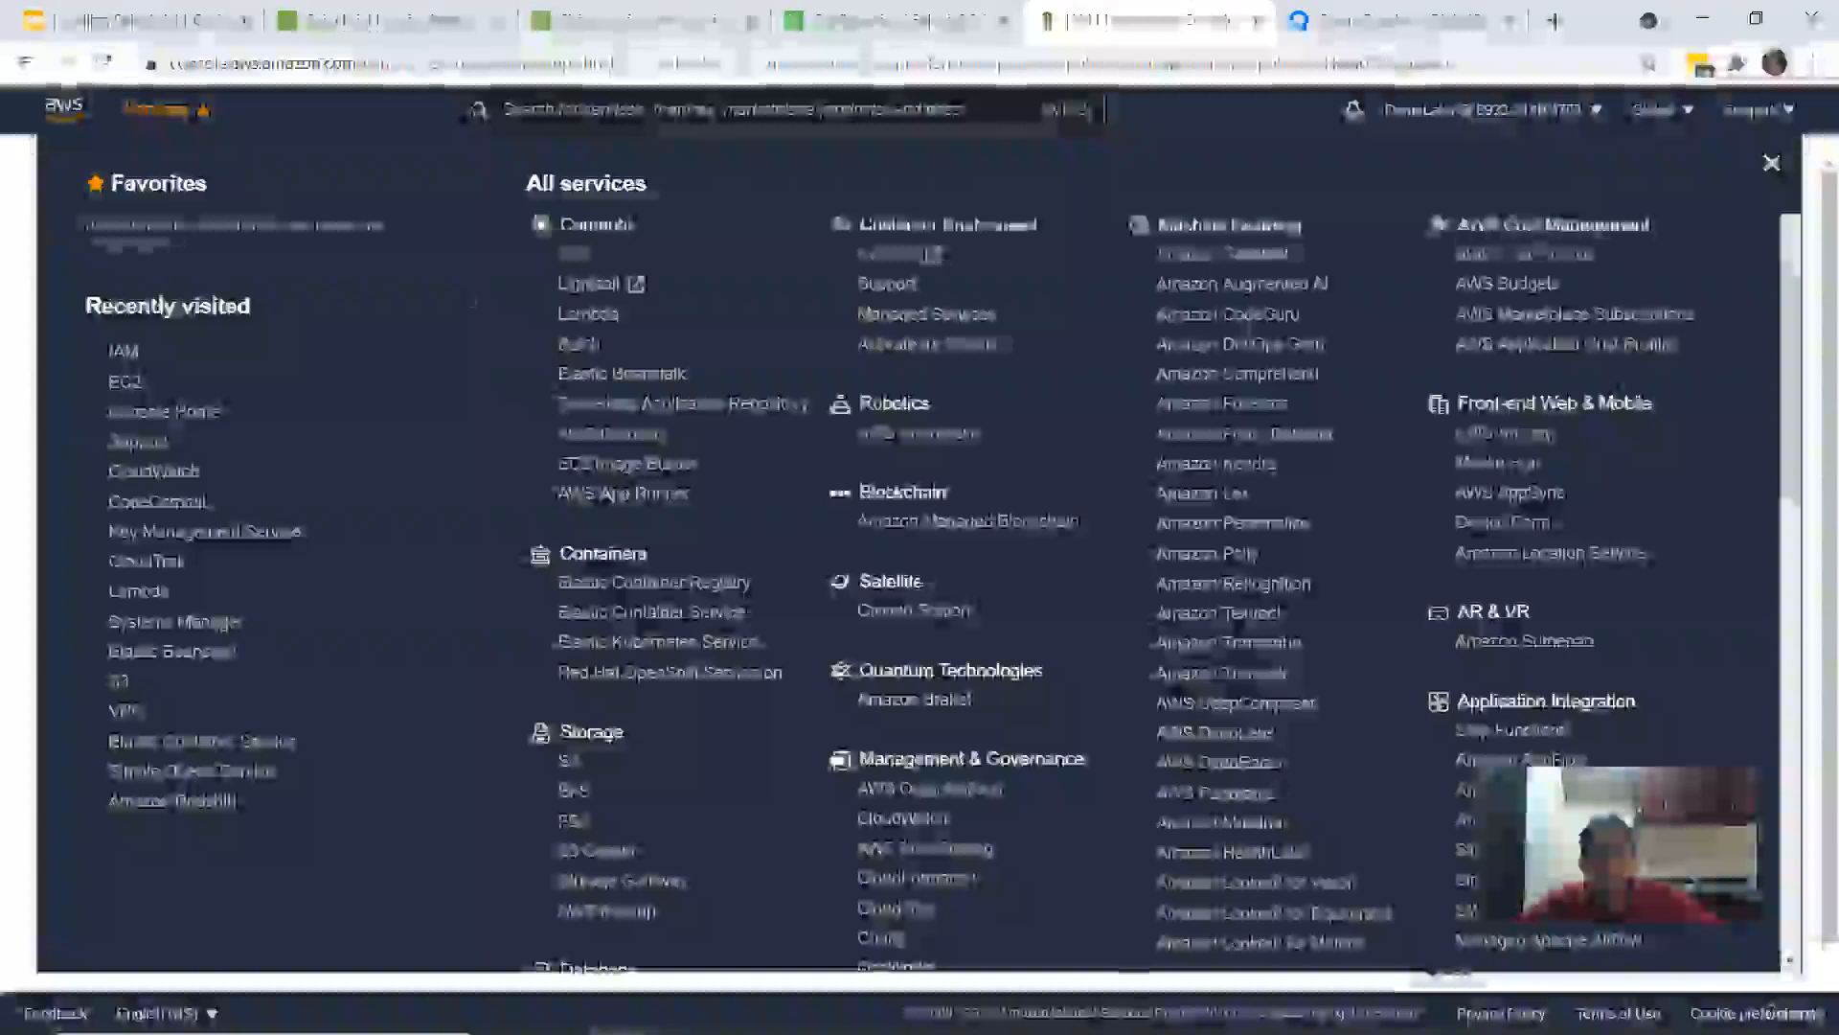
{"action": "scroll", "coordinate": [871, 640], "scroll_direction": "down", "scroll_amount": 5}
{"action": "scroll", "coordinate": [700, 589], "scroll_direction": "down", "scroll_amount": 8}
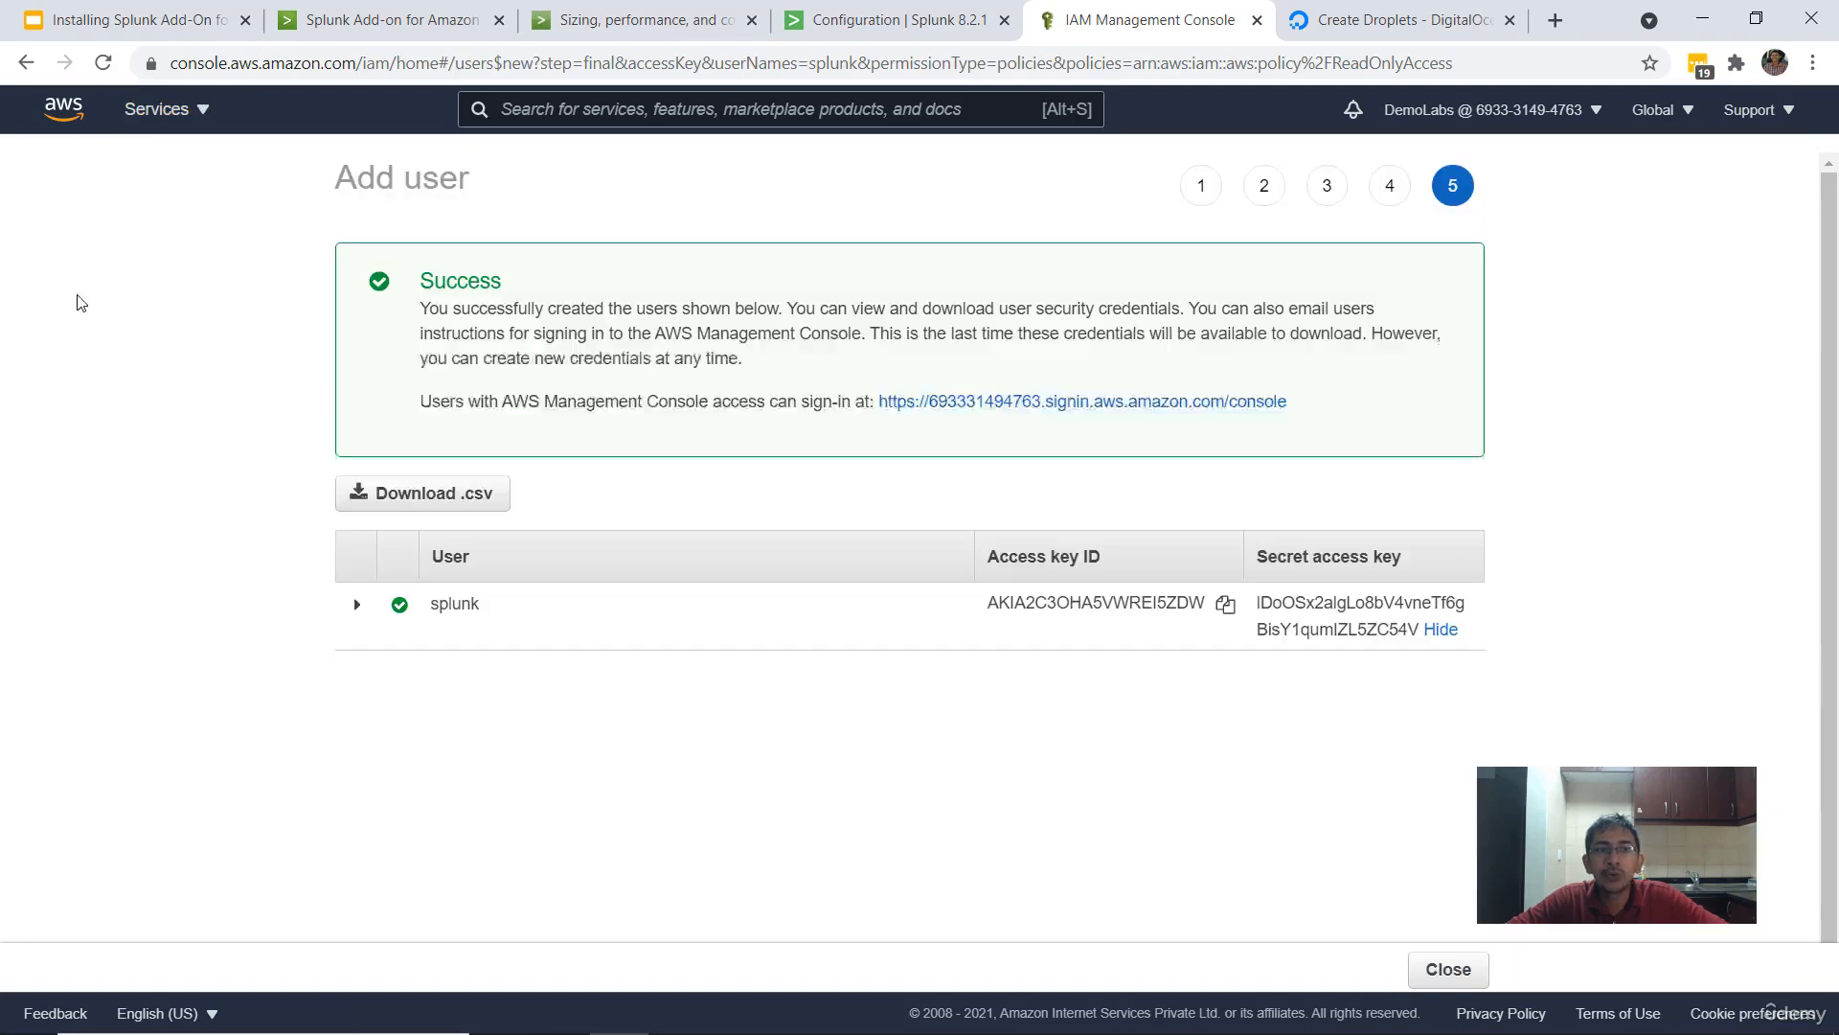
{"action": "left_click", "coordinate": [11, 326]}
- Switch to the Splunk Add-on for AWS and start a new Description data input of type Metadata (Boto3)
{"action": "left_click", "coordinate": [872, 13]}
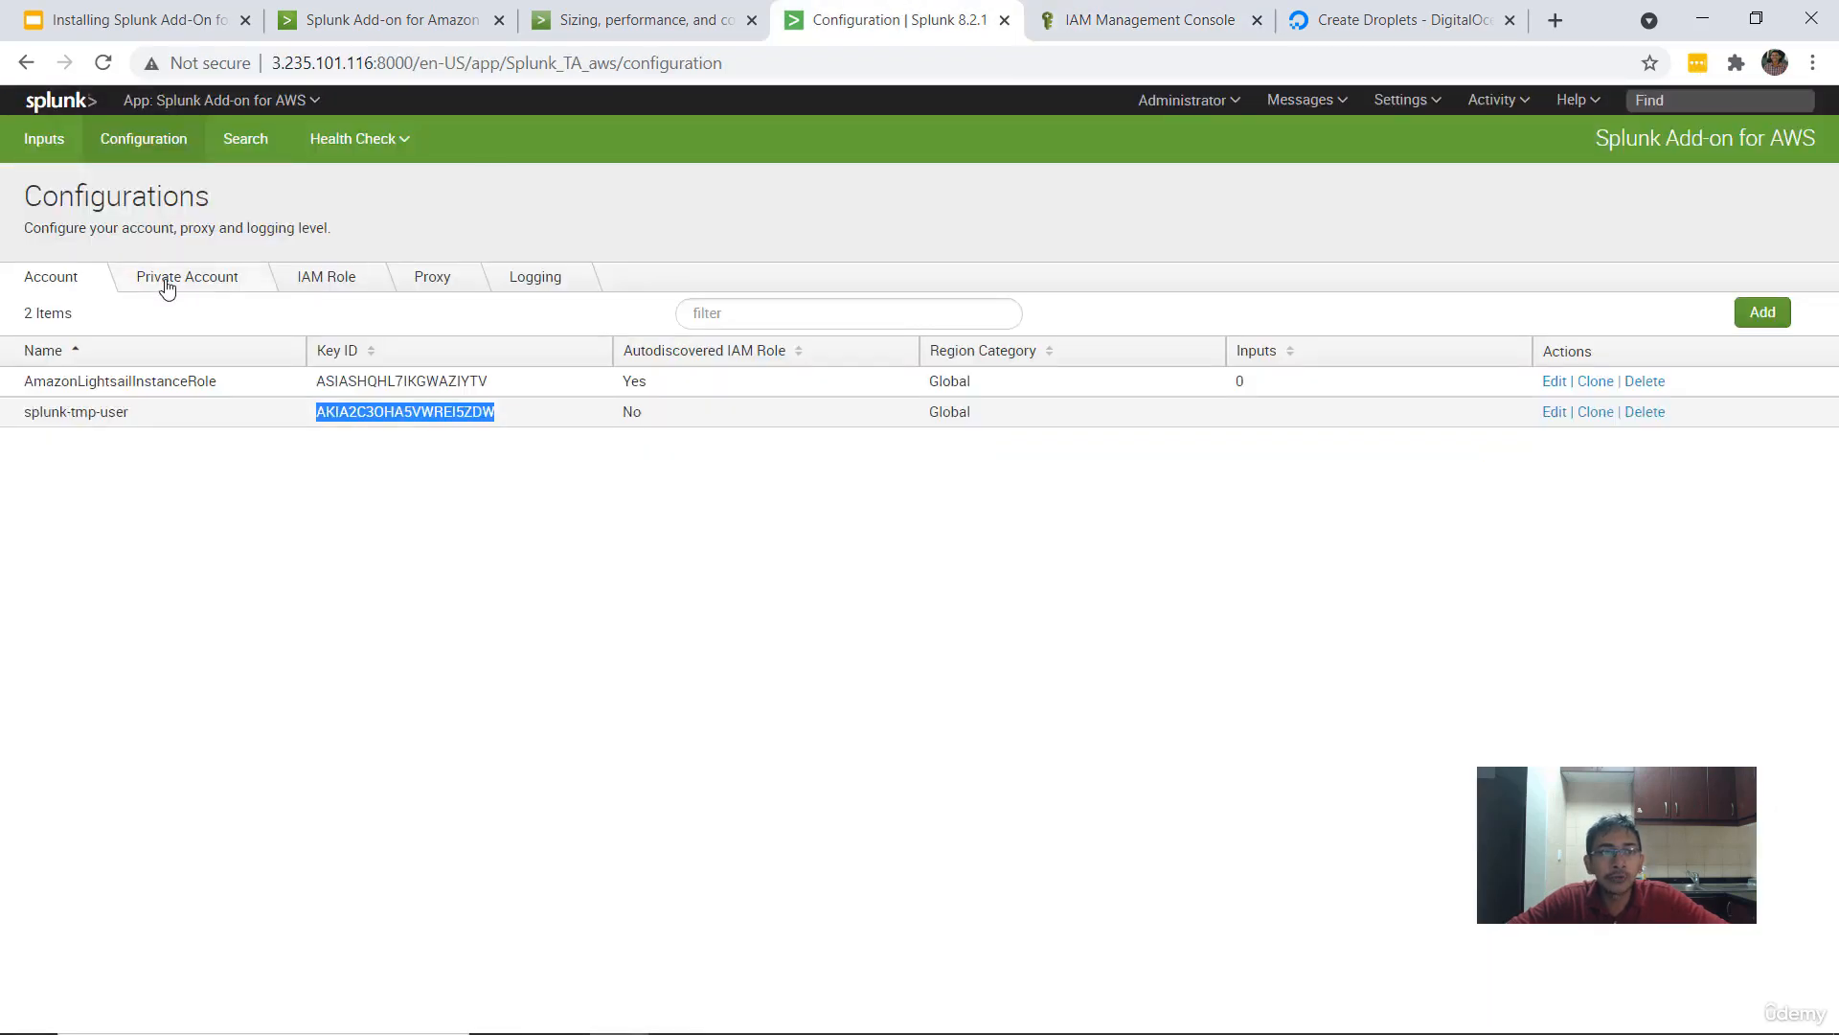
{"action": "left_click", "coordinate": [51, 144]}
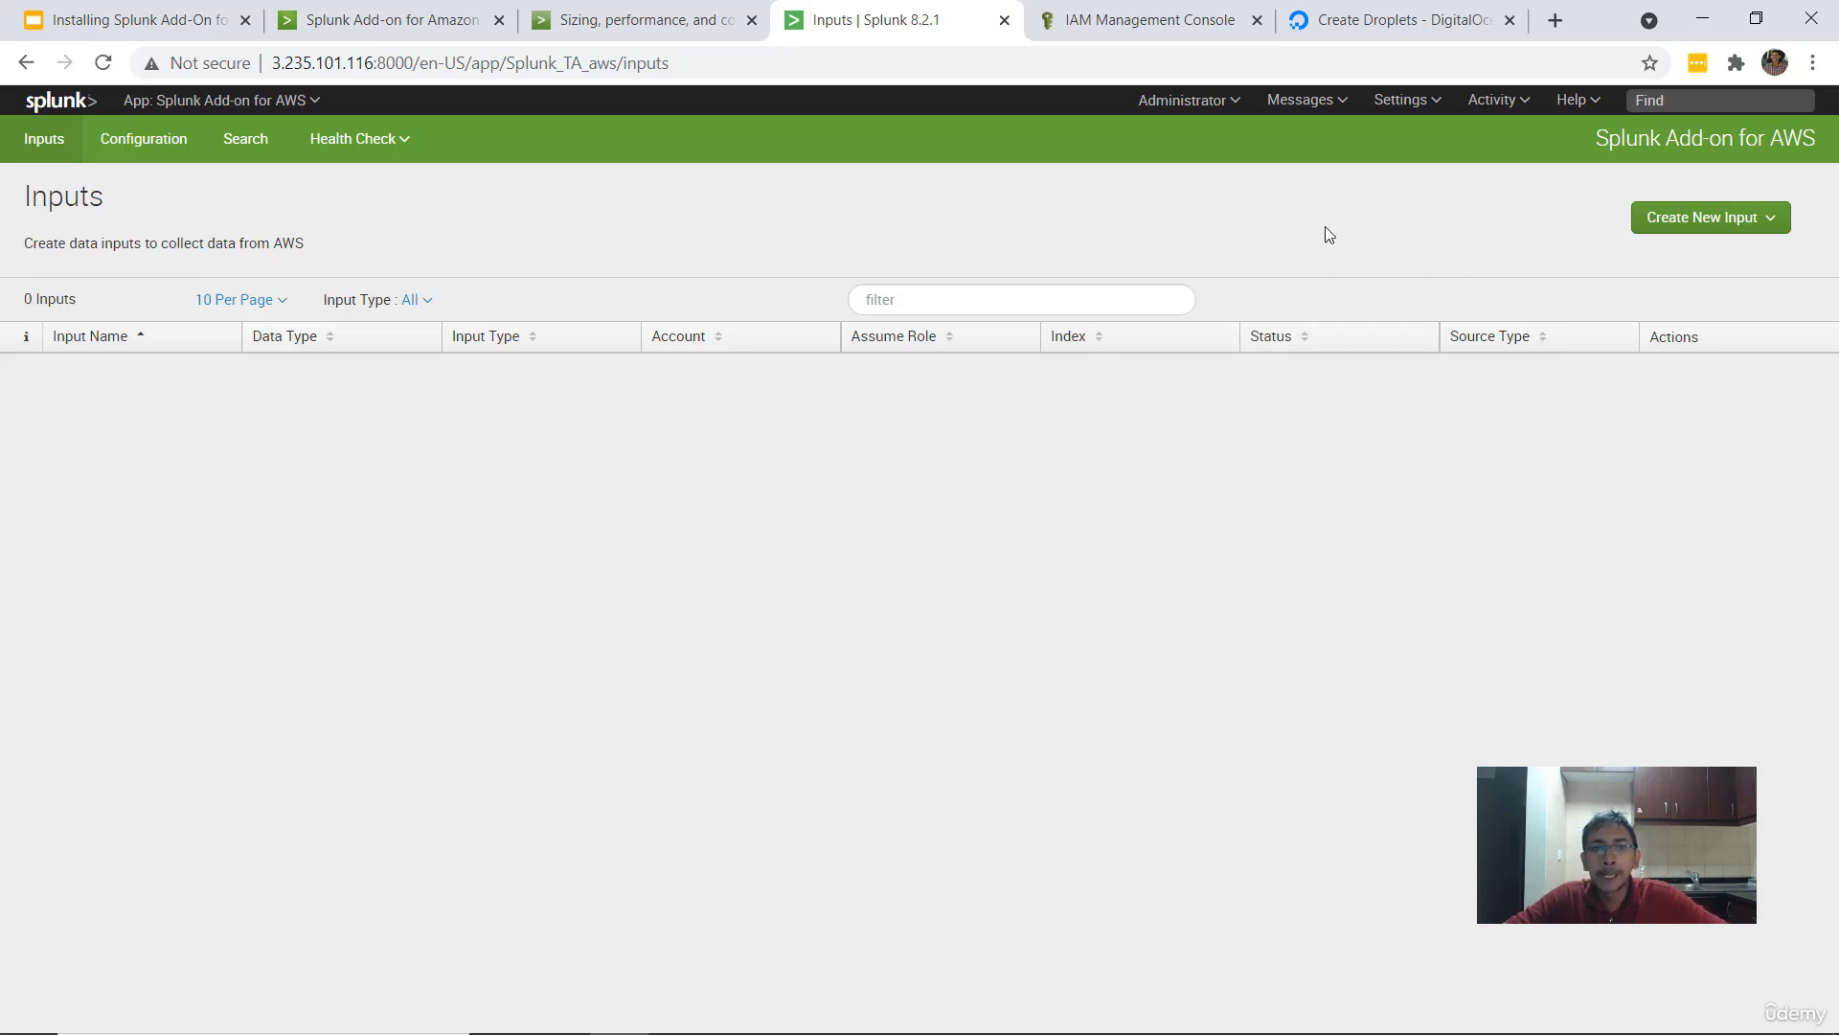
{"action": "left_click", "coordinate": [1734, 230]}
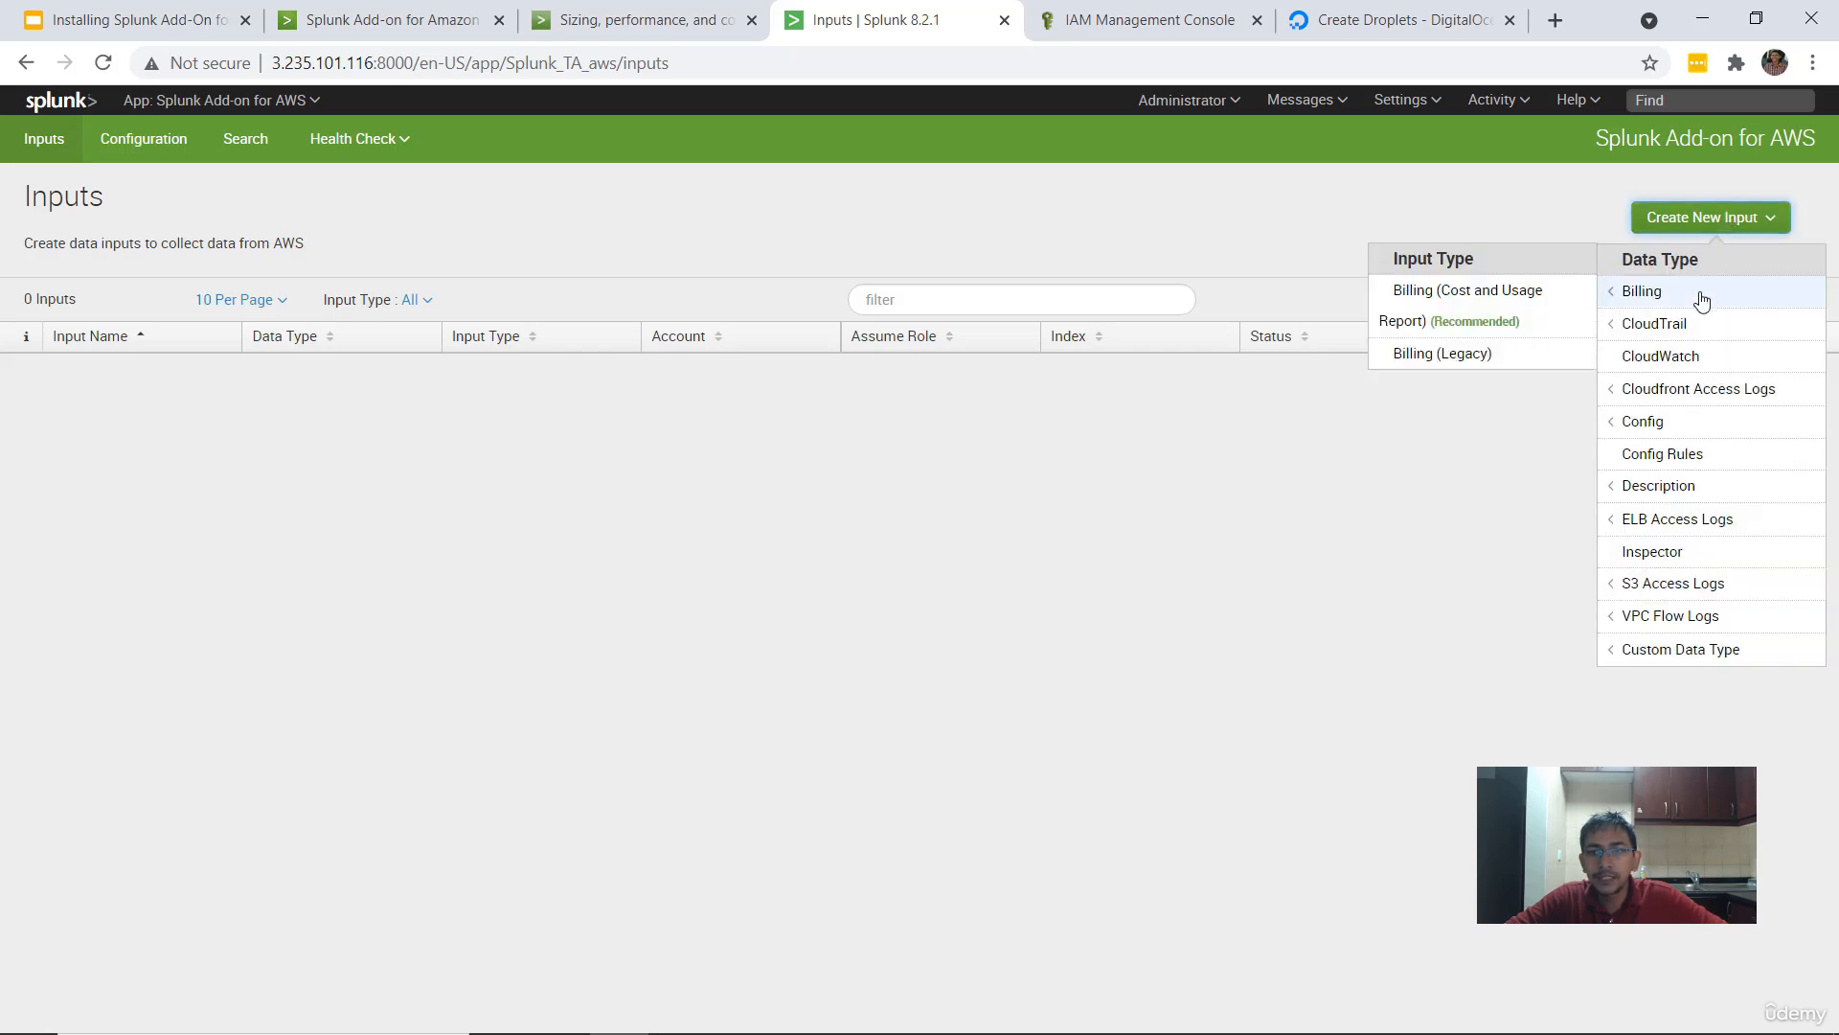
{"action": "mouse_move", "coordinate": [1698, 326]}
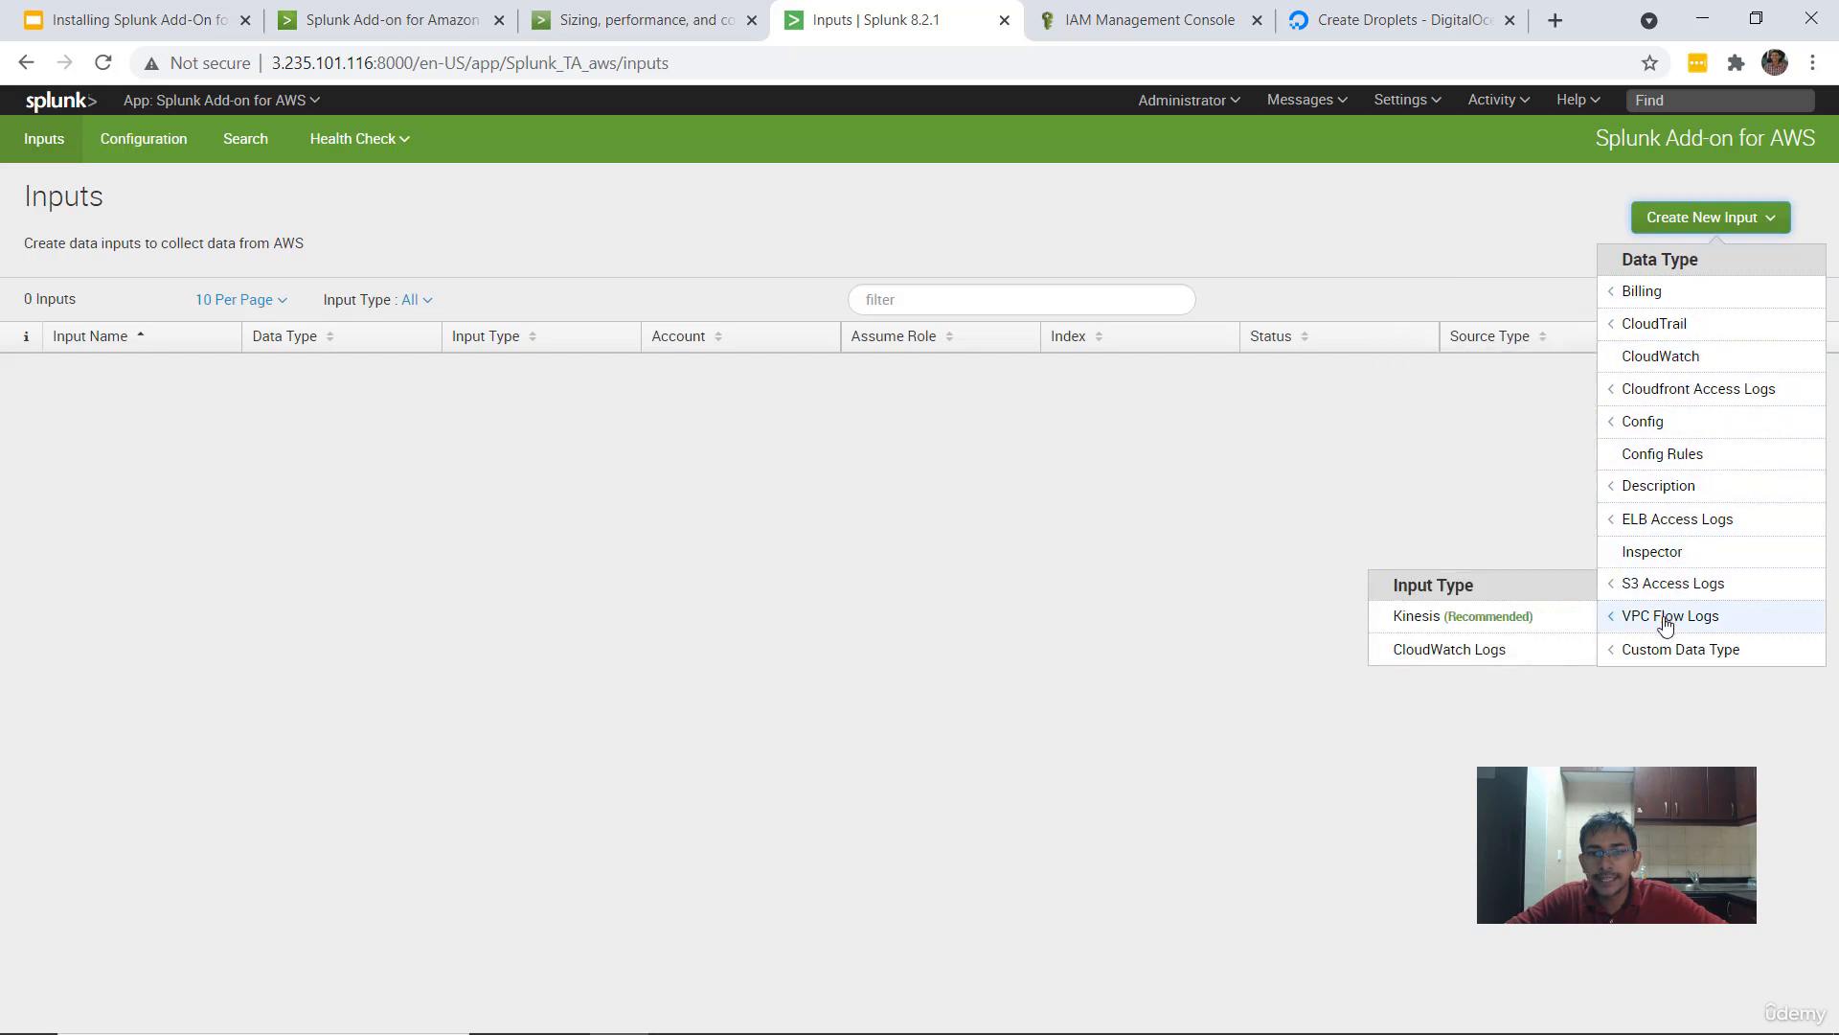
{"action": "mouse_move", "coordinate": [1628, 648]}
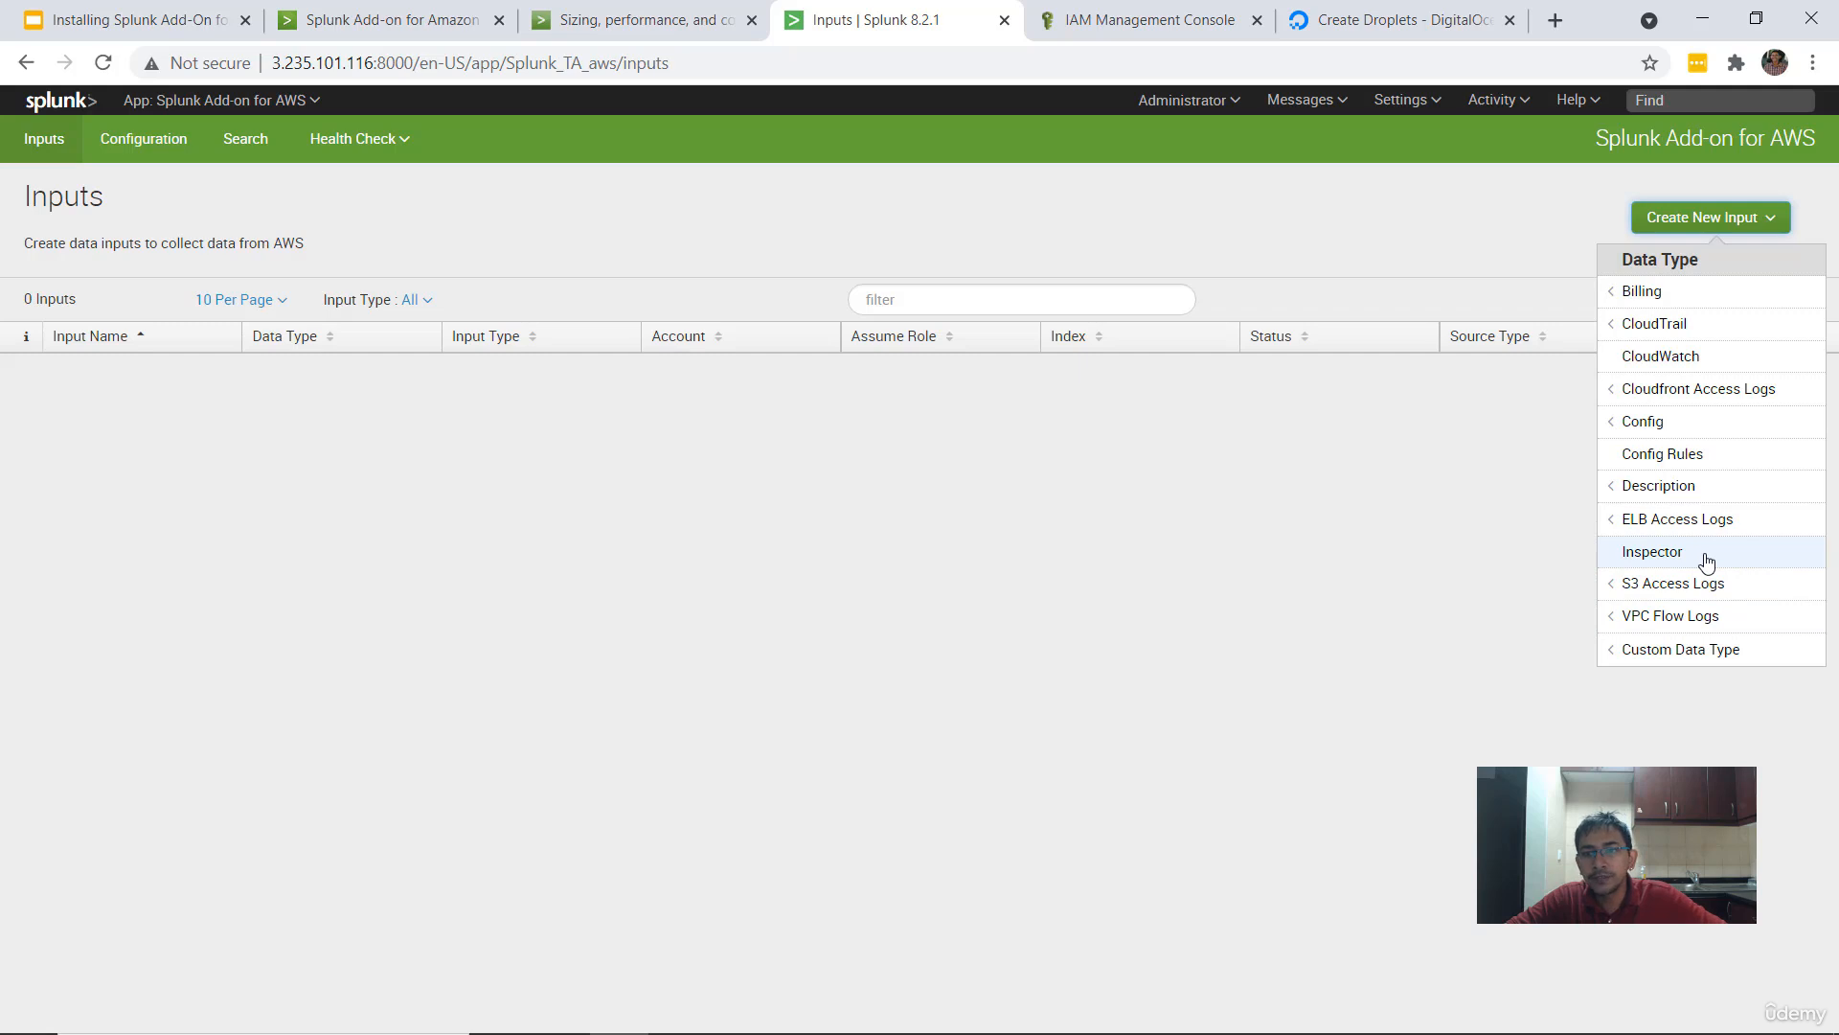
{"action": "mouse_move", "coordinate": [1676, 498]}
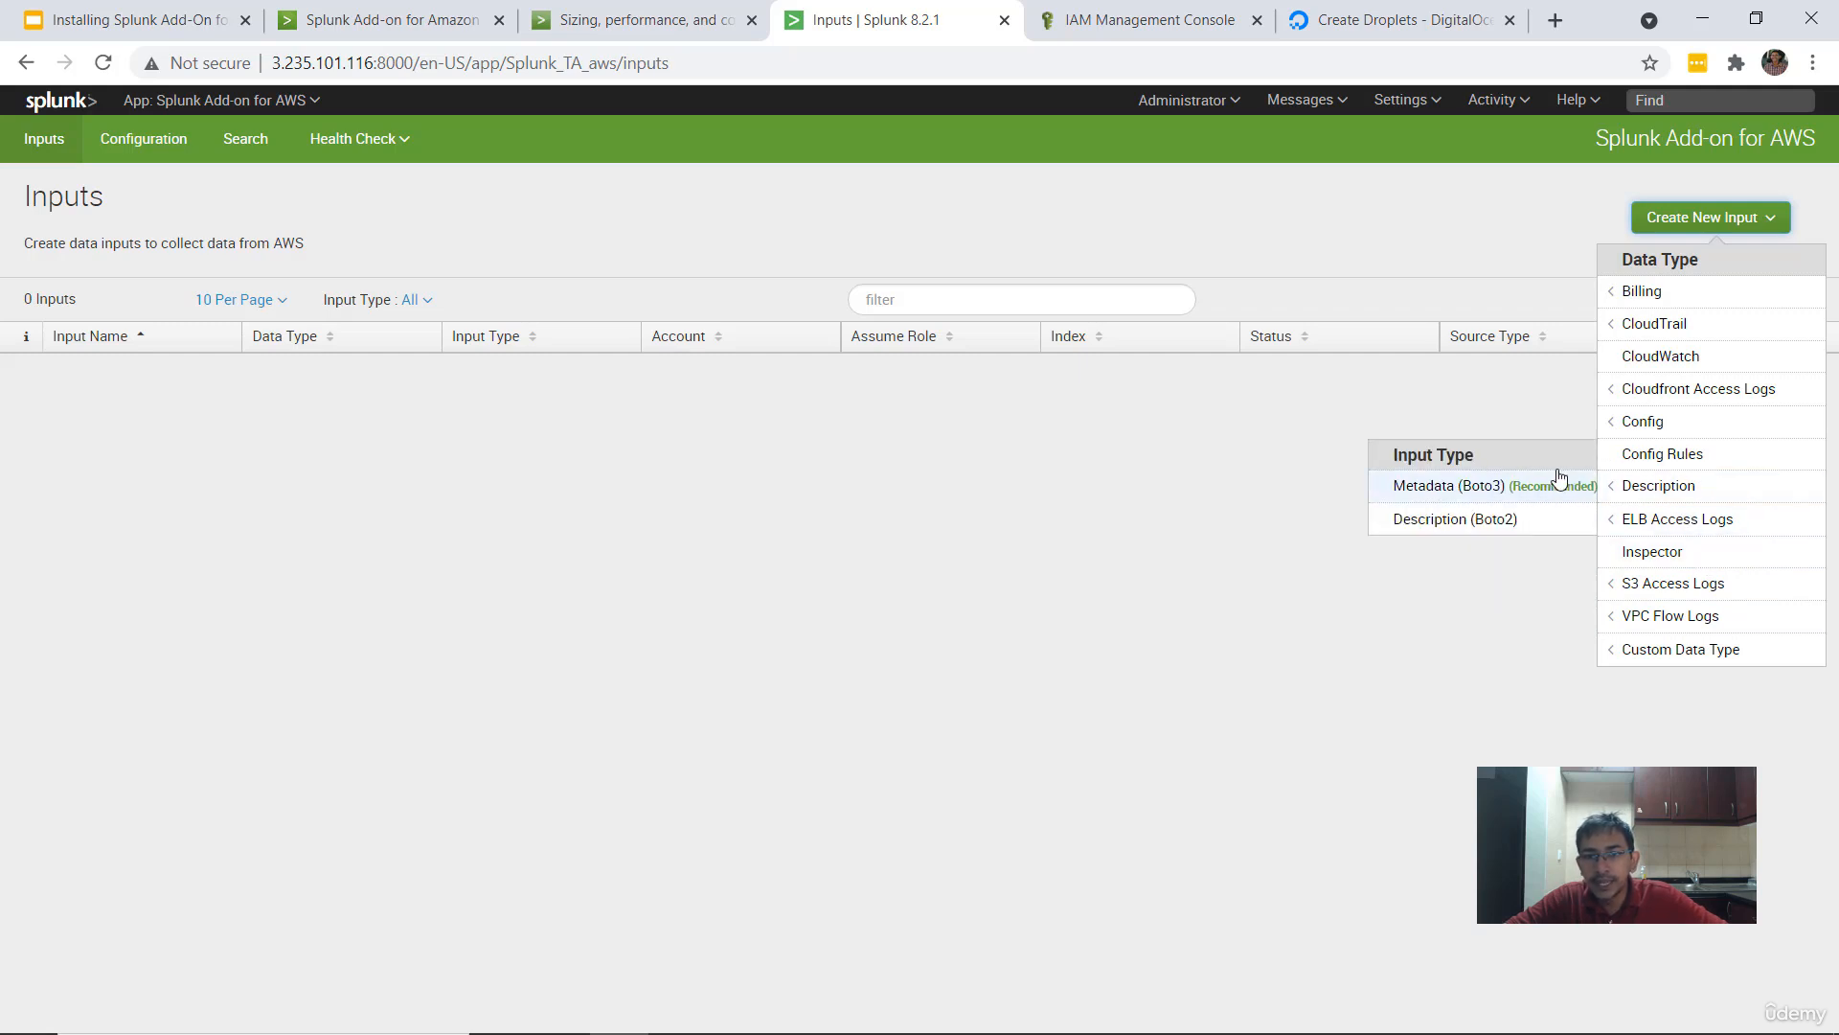
{"action": "left_click", "coordinate": [1431, 487]}
- Name the input tmp-description and assign it the splunk-tmp-user account and the US East (N. Virginia) region
{"action": "left_click", "coordinate": [931, 325]}
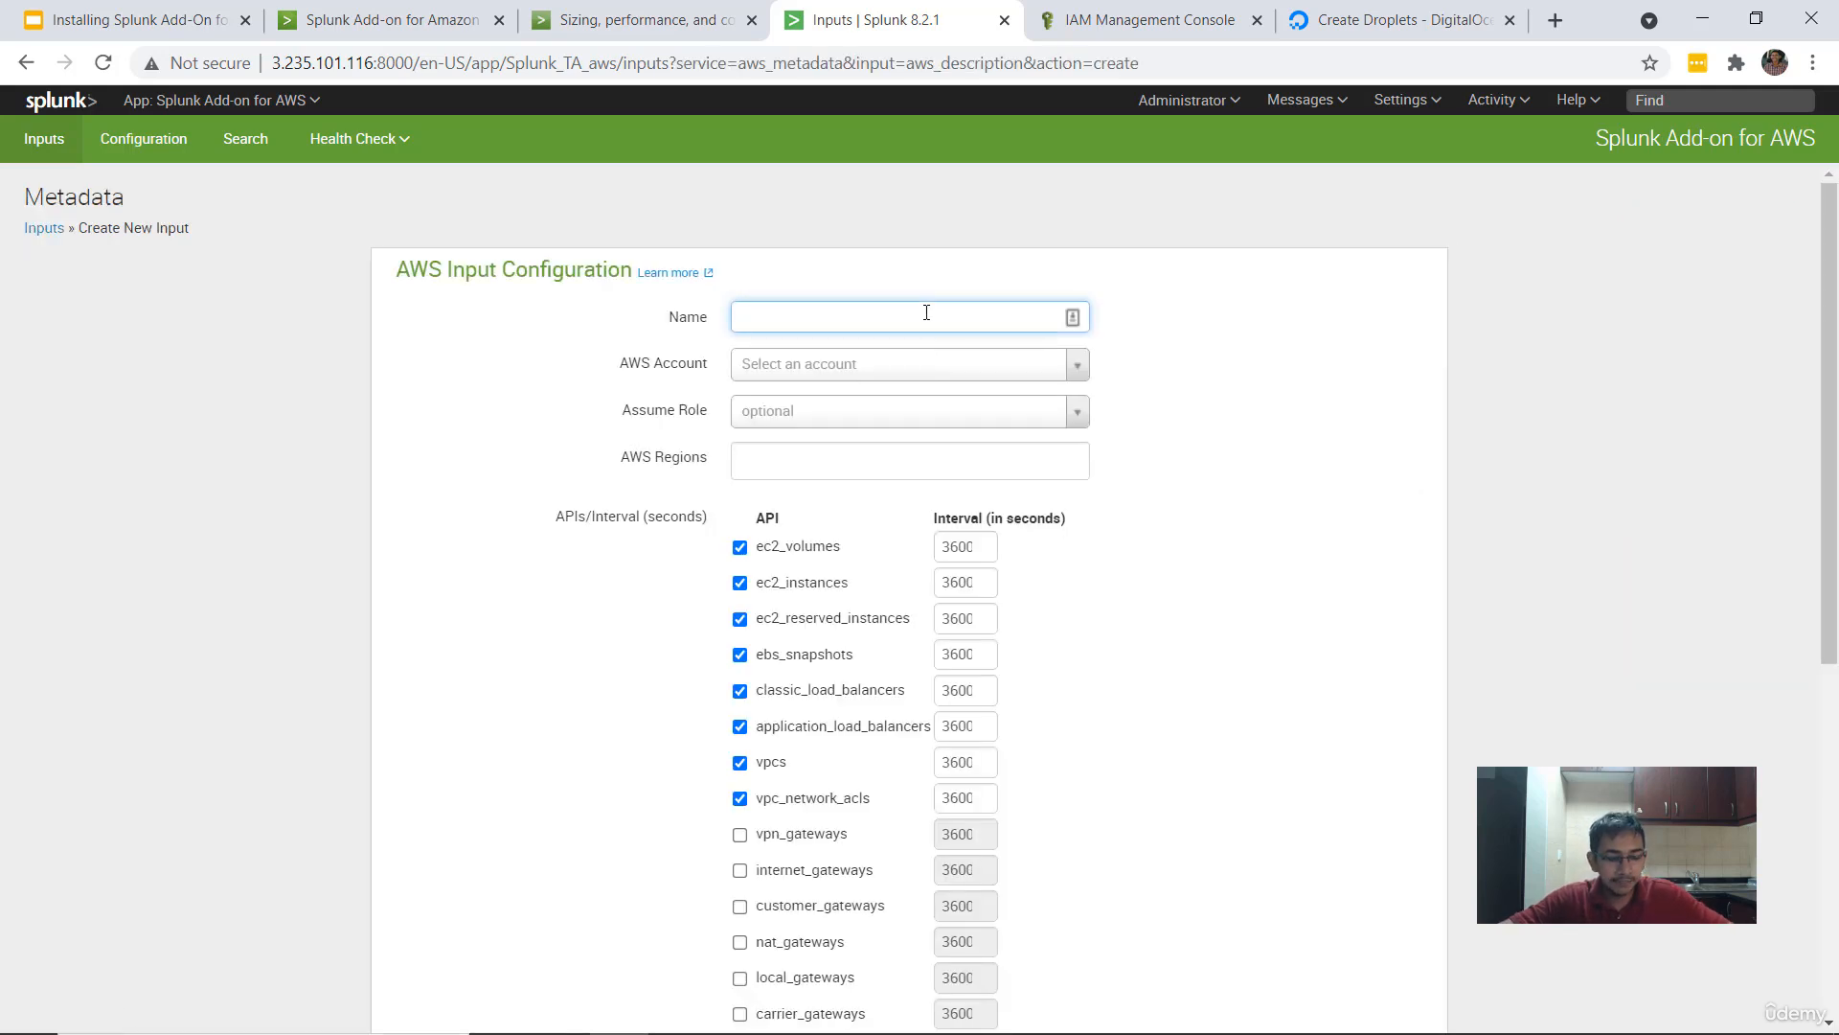
{"action": "type", "text": "tmp-des"}
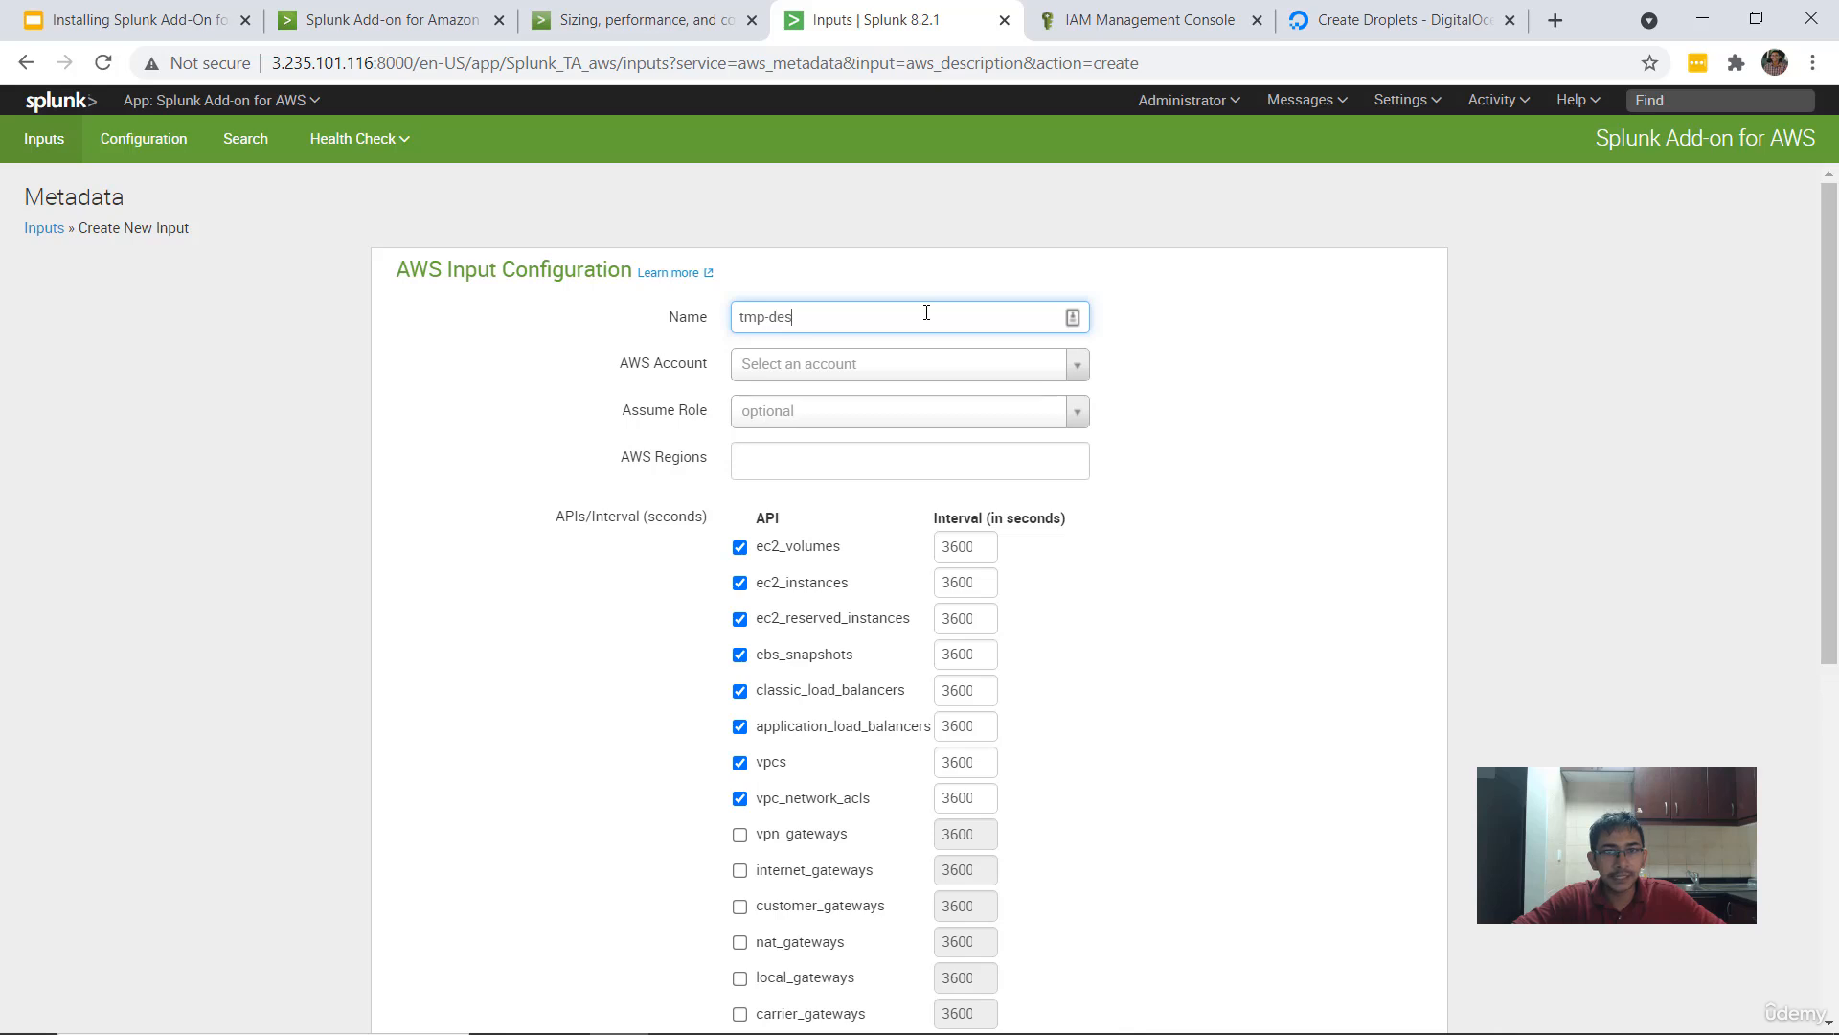
{"action": "type", "text": "cription"}
{"action": "left_click", "coordinate": [894, 369]}
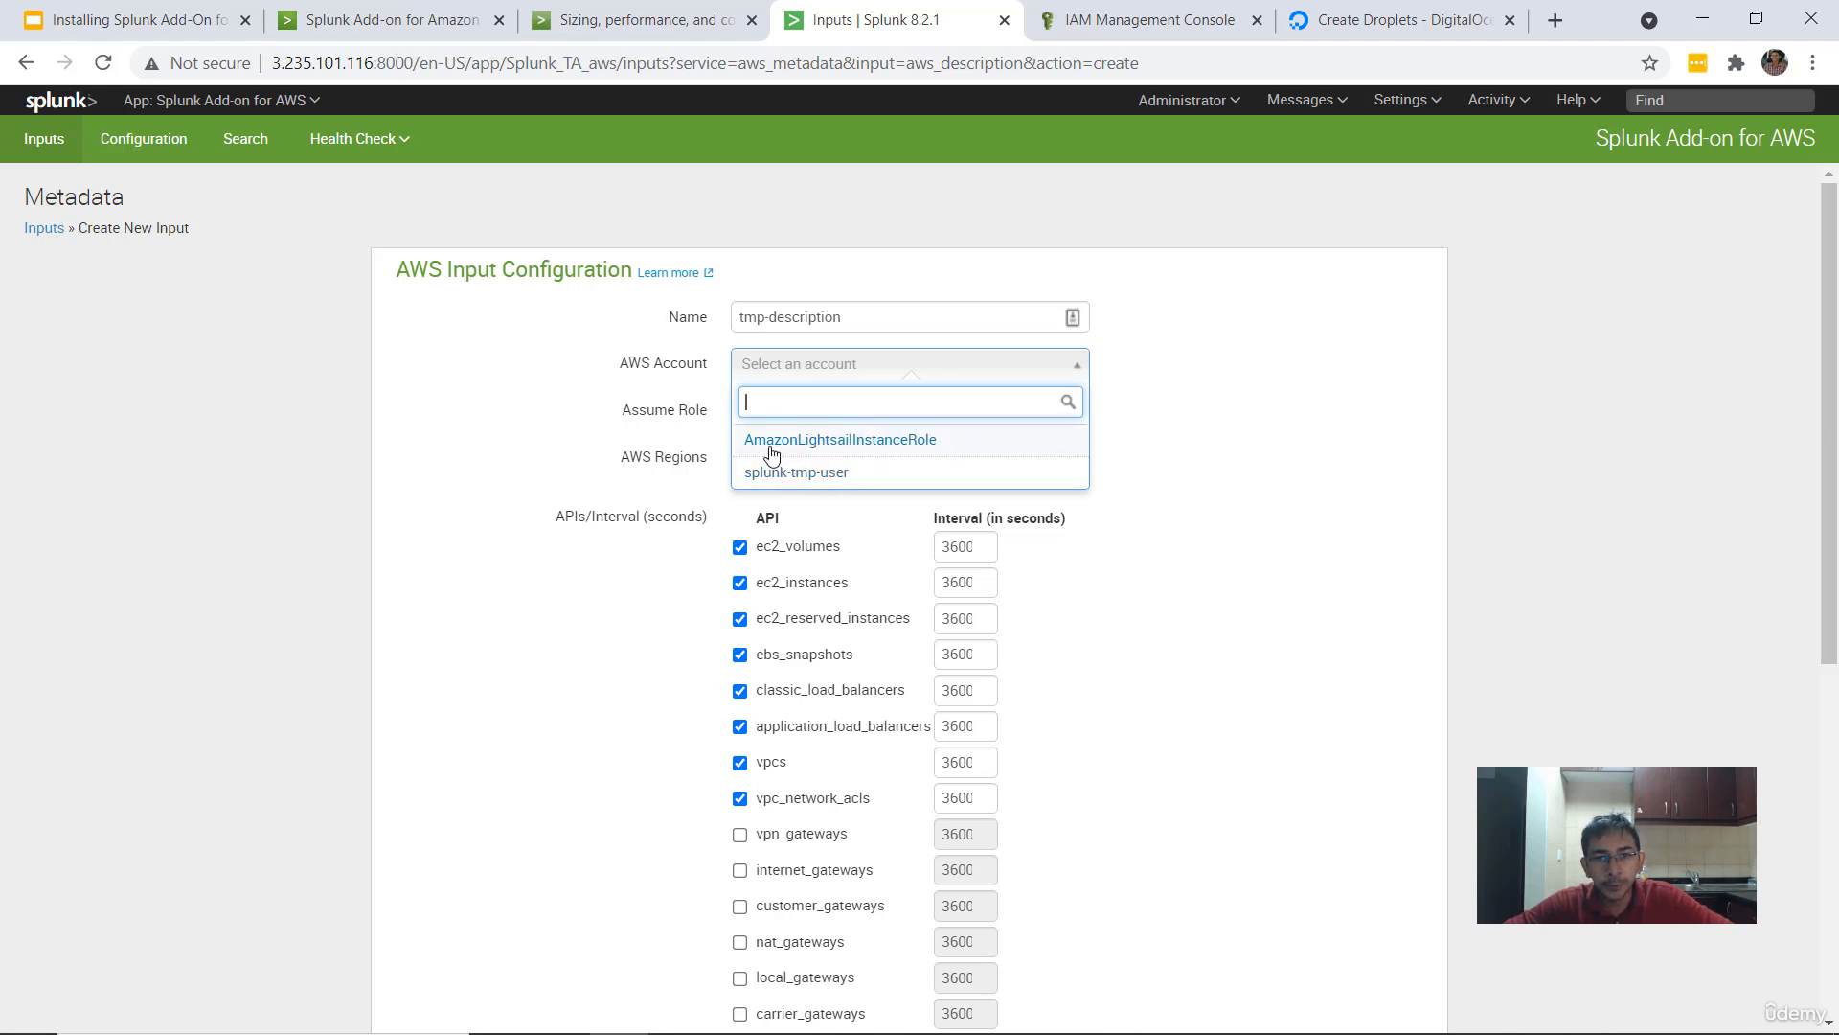
{"action": "left_click", "coordinate": [771, 475]}
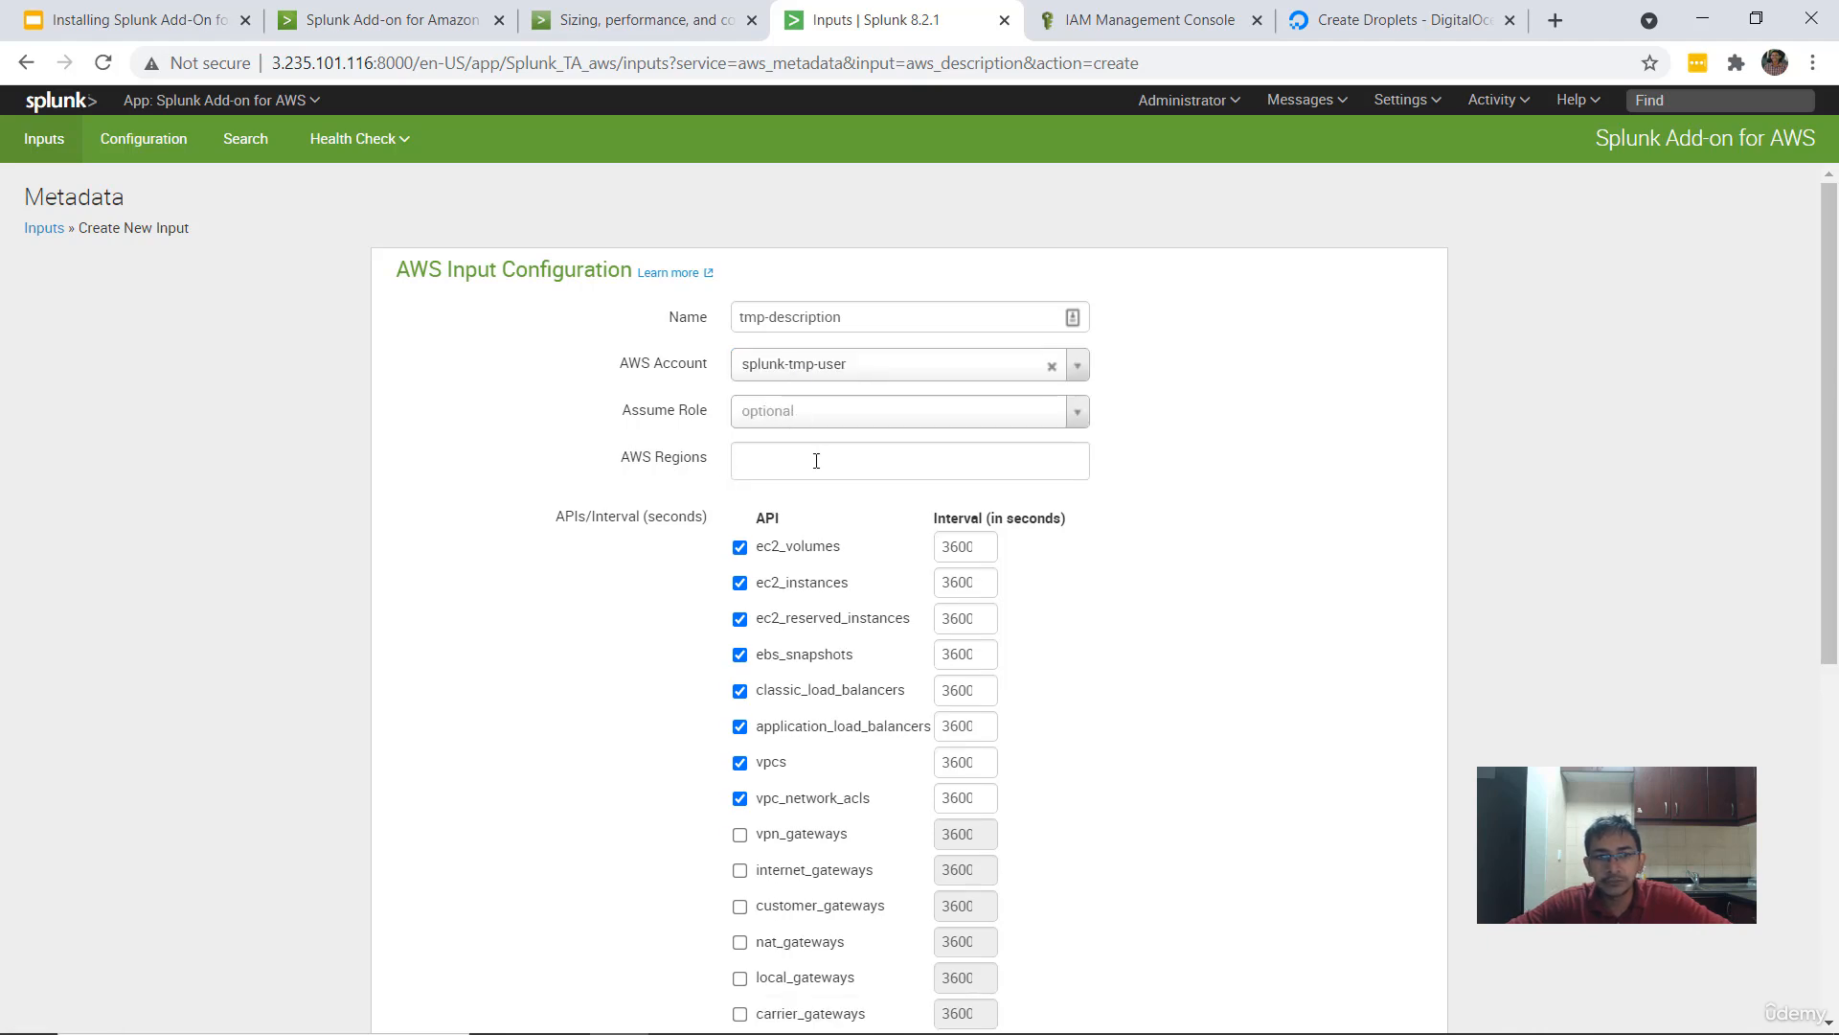
{"action": "left_click", "coordinate": [816, 461]}
{"action": "scroll", "coordinate": [1005, 526], "scroll_direction": "down", "scroll_amount": 5}
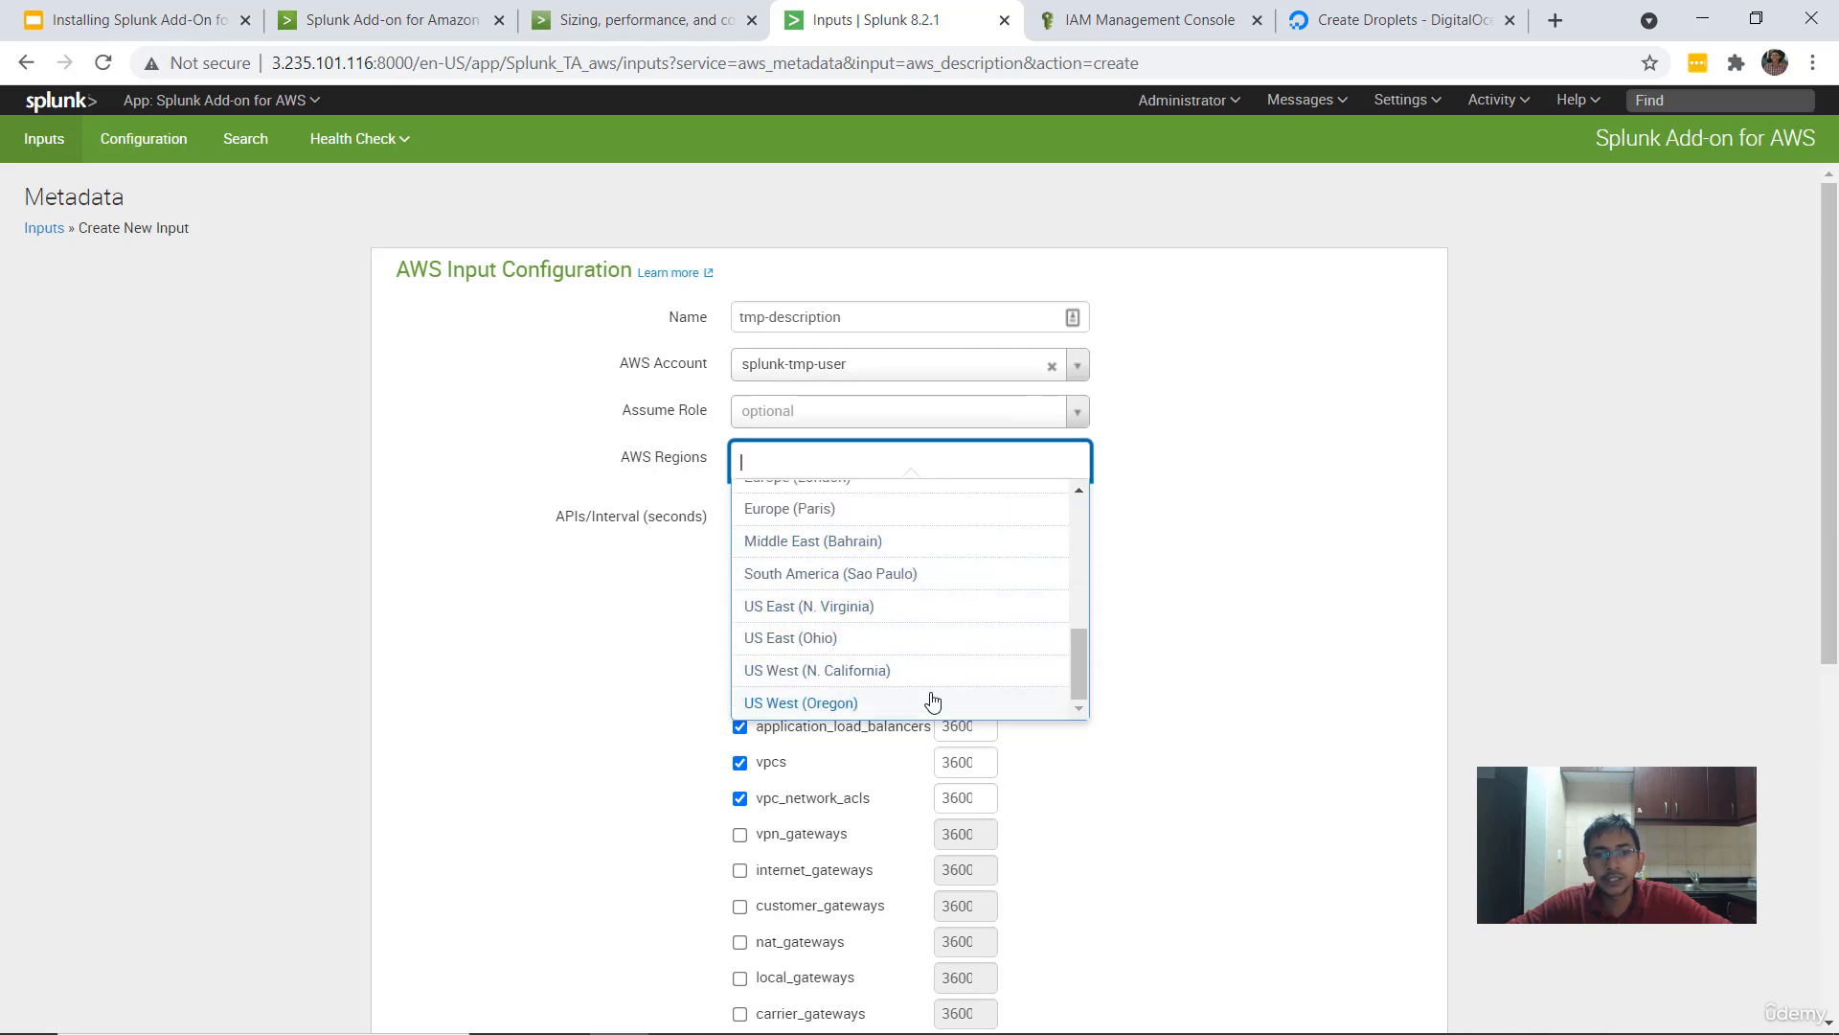
{"action": "left_click", "coordinate": [897, 613]}
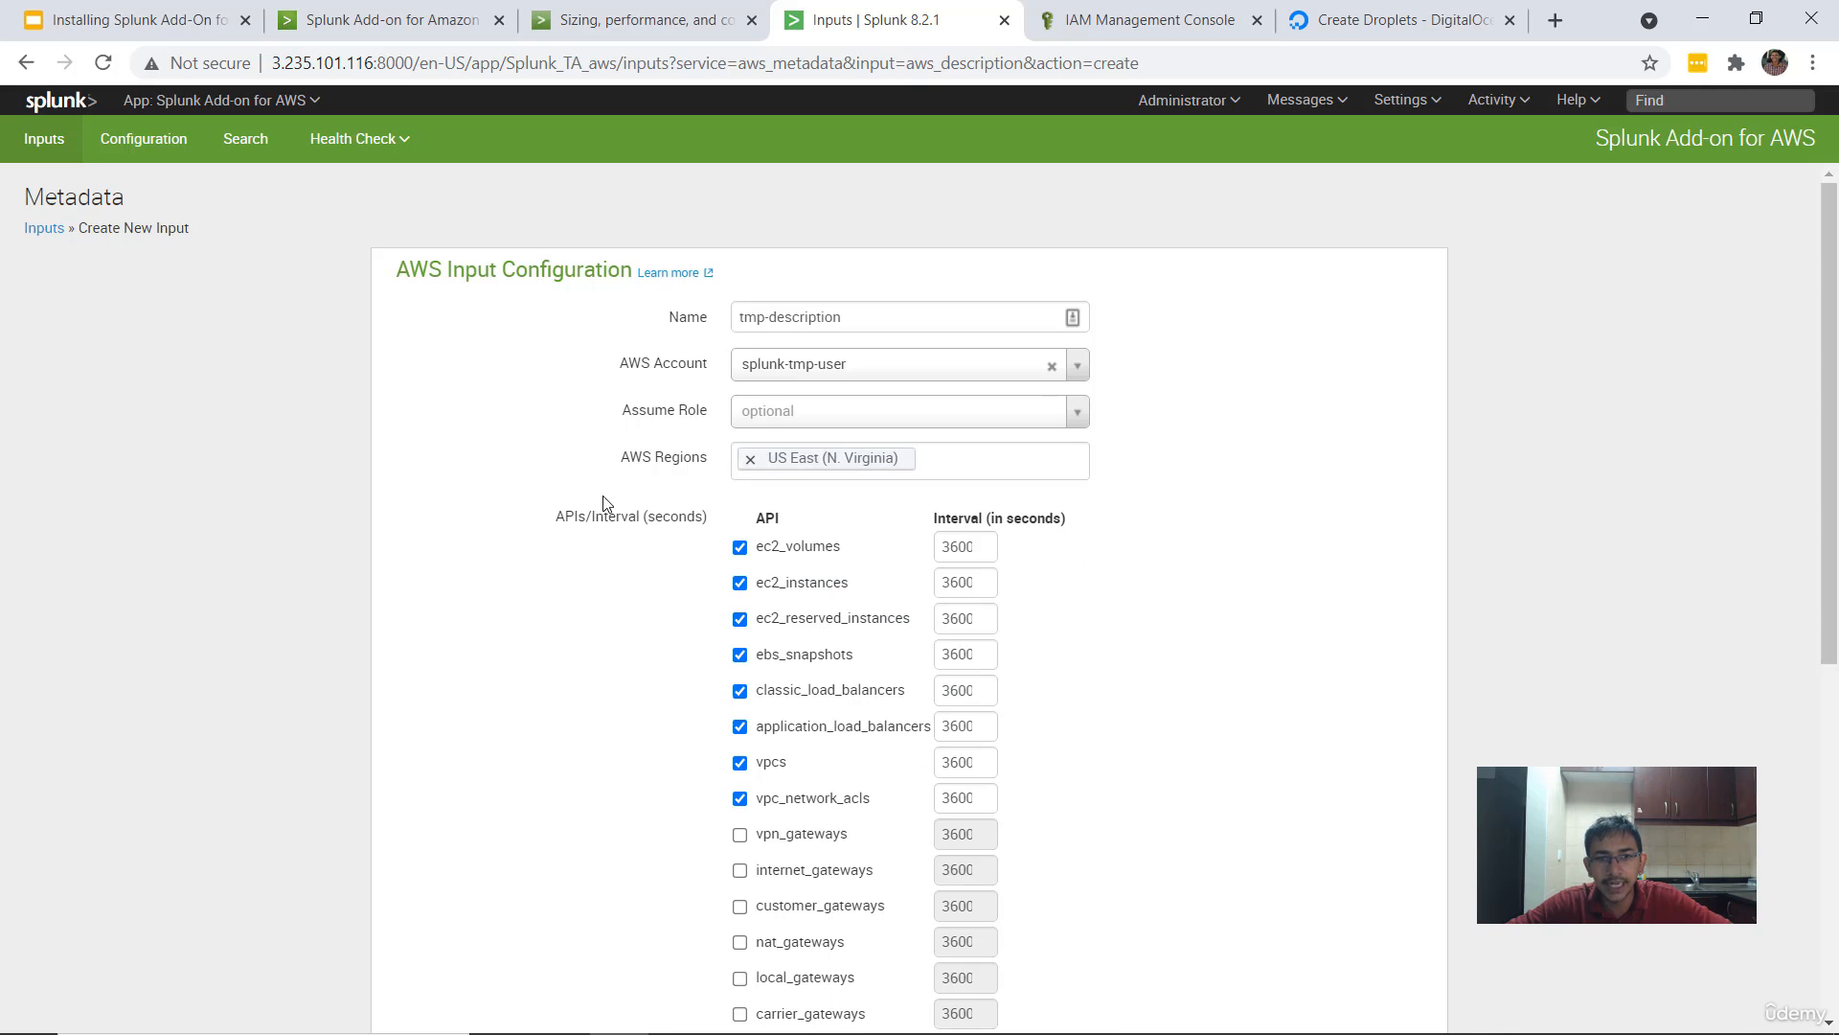
- Review the metadata input's API selection and polling intervals, and save it with the preset values
{"action": "scroll", "coordinate": [605, 505], "scroll_direction": "down", "scroll_amount": 3}
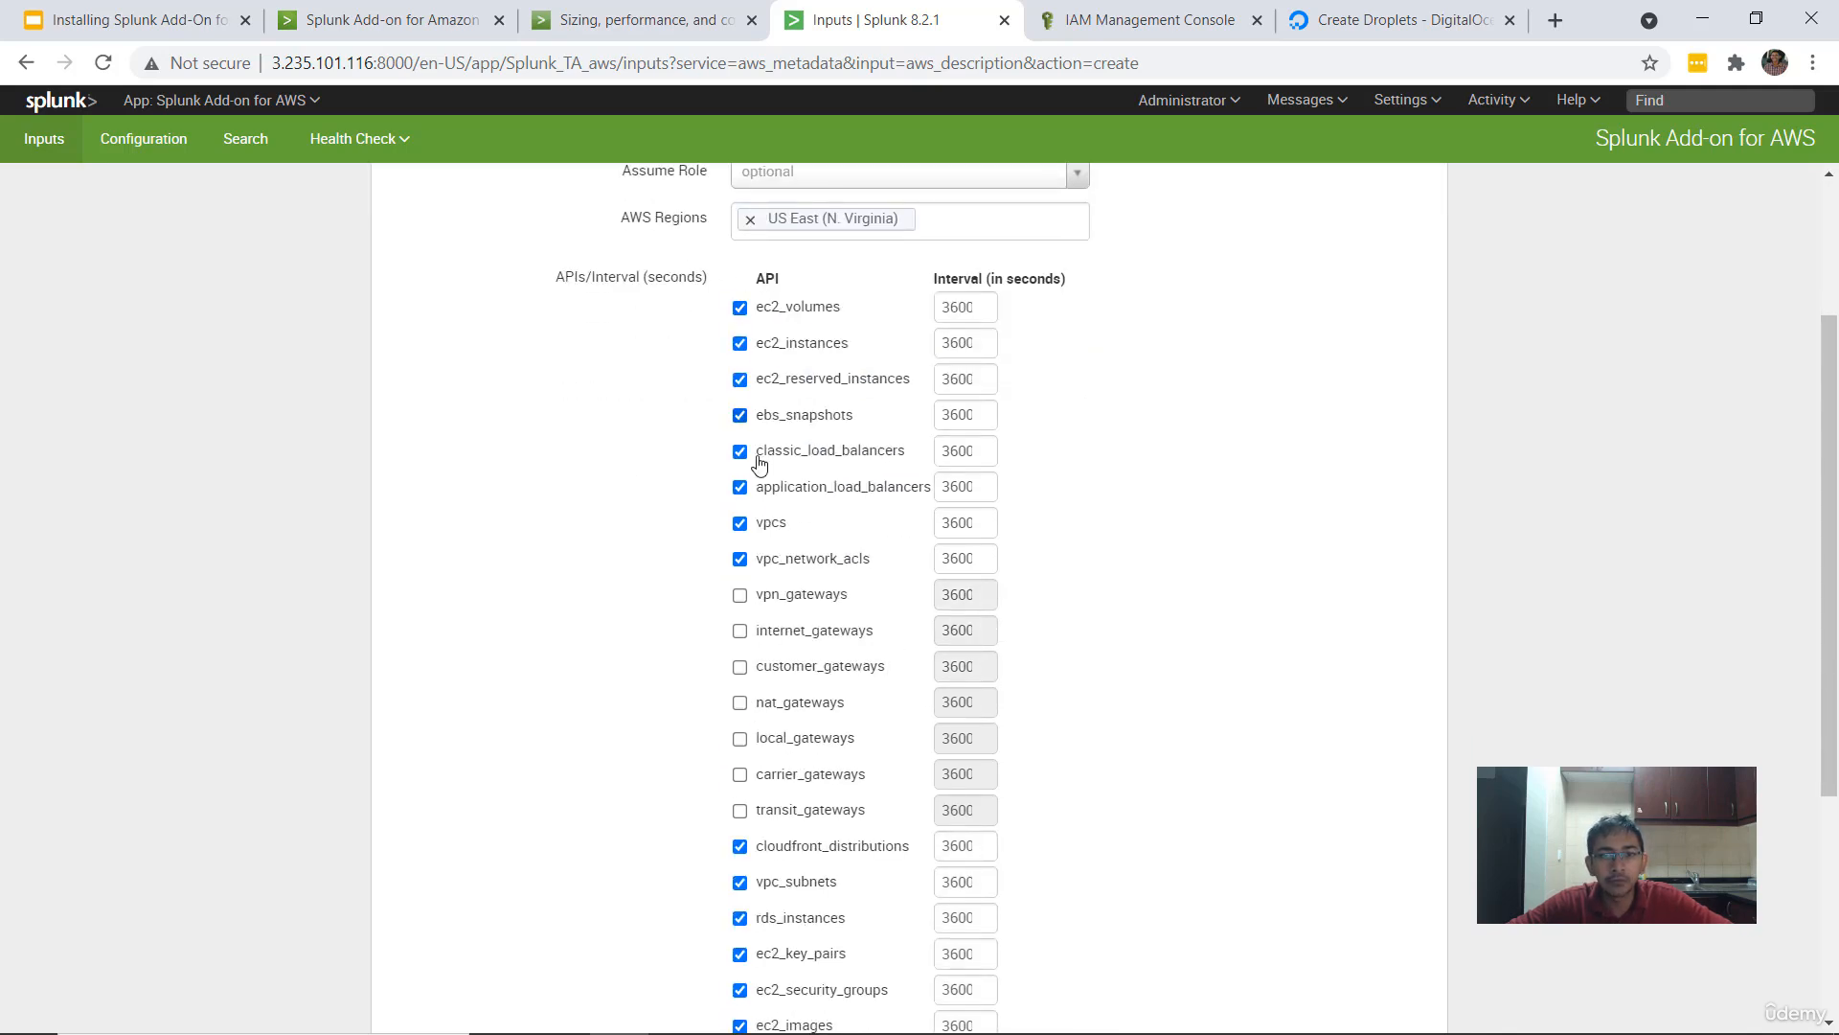
{"action": "scroll", "coordinate": [743, 598], "scroll_direction": "down", "scroll_amount": 3}
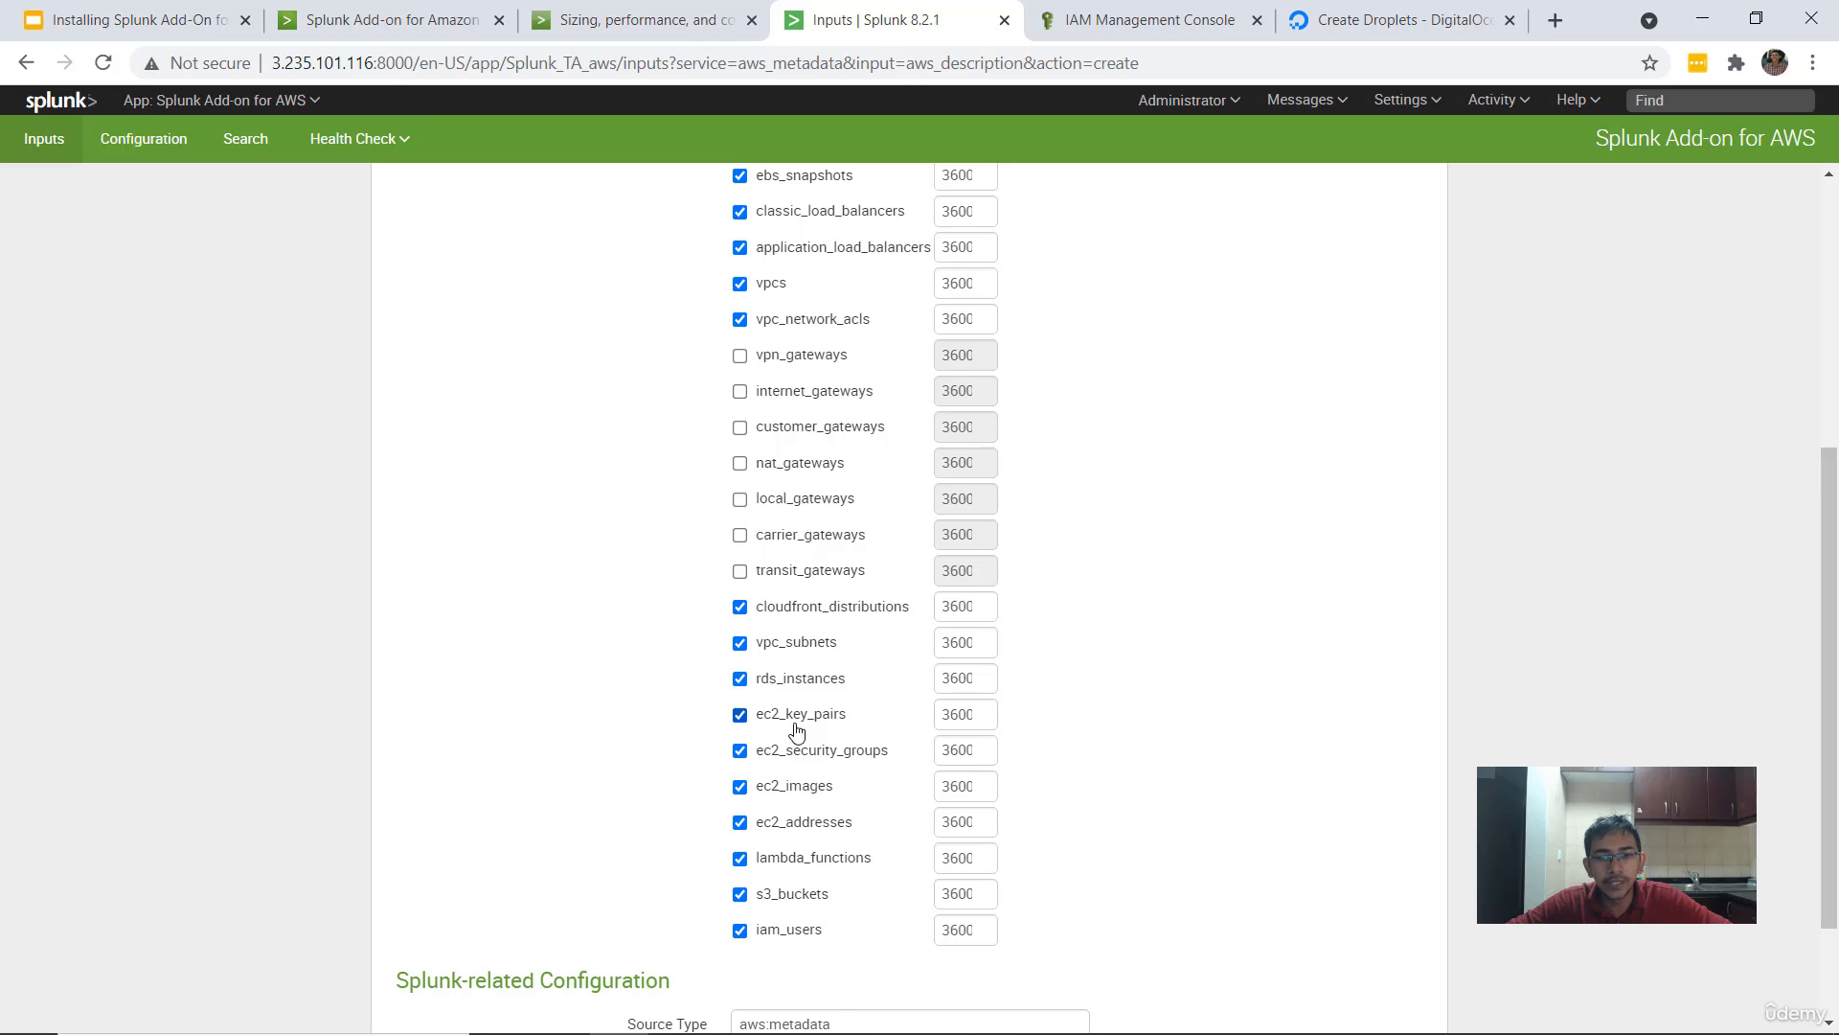
{"action": "scroll", "coordinate": [790, 876], "scroll_direction": "up", "scroll_amount": 1}
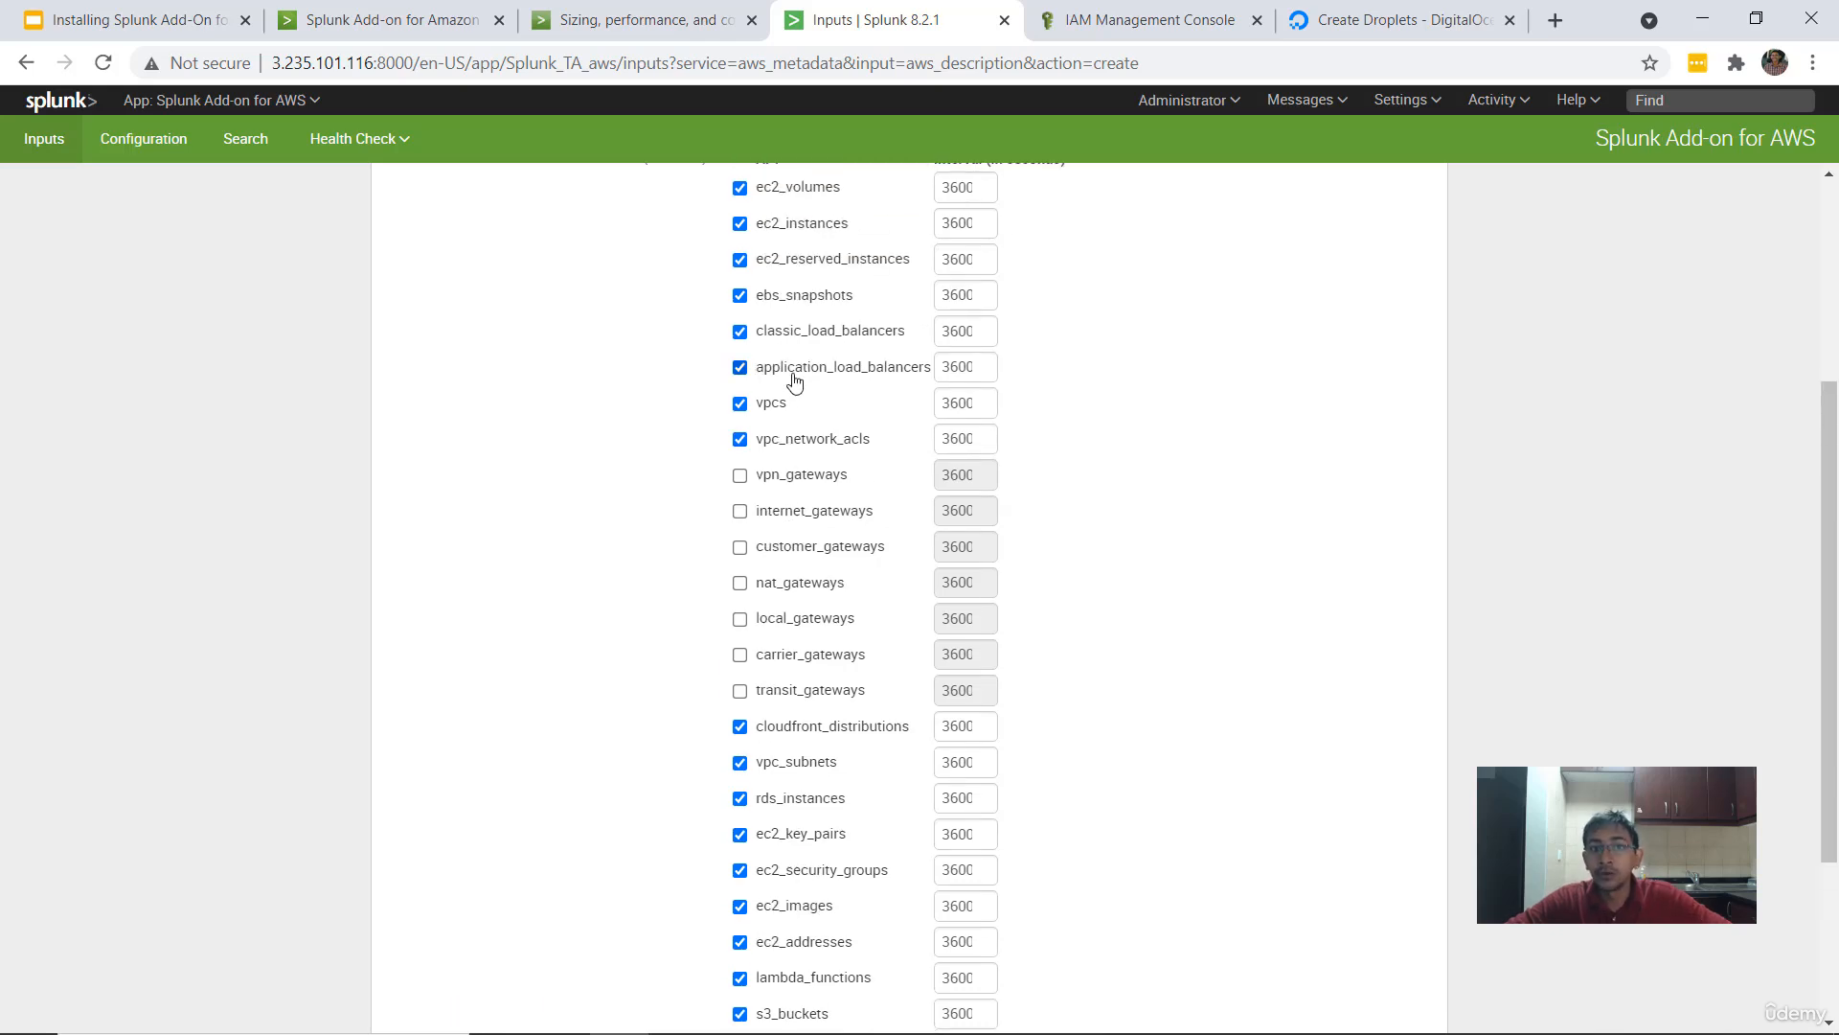
{"action": "scroll", "coordinate": [794, 382], "scroll_direction": "up", "scroll_amount": 2}
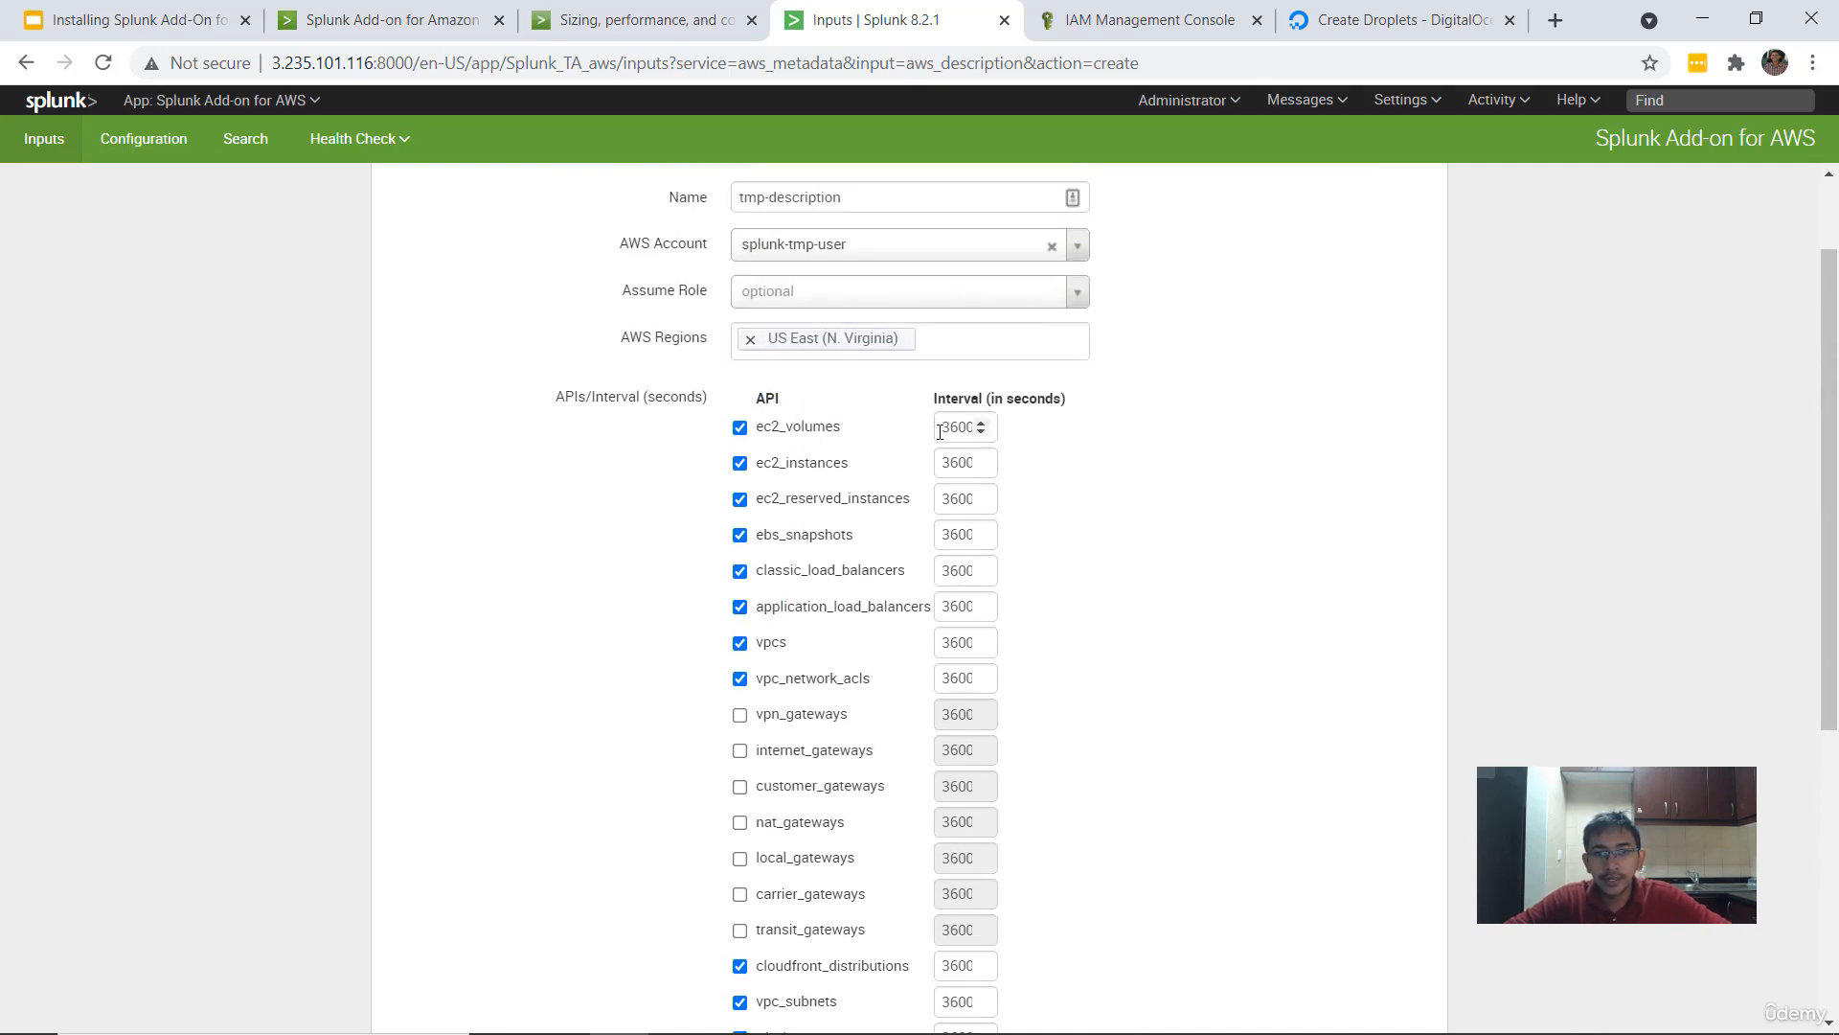
{"action": "double_click", "coordinate": [942, 428]}
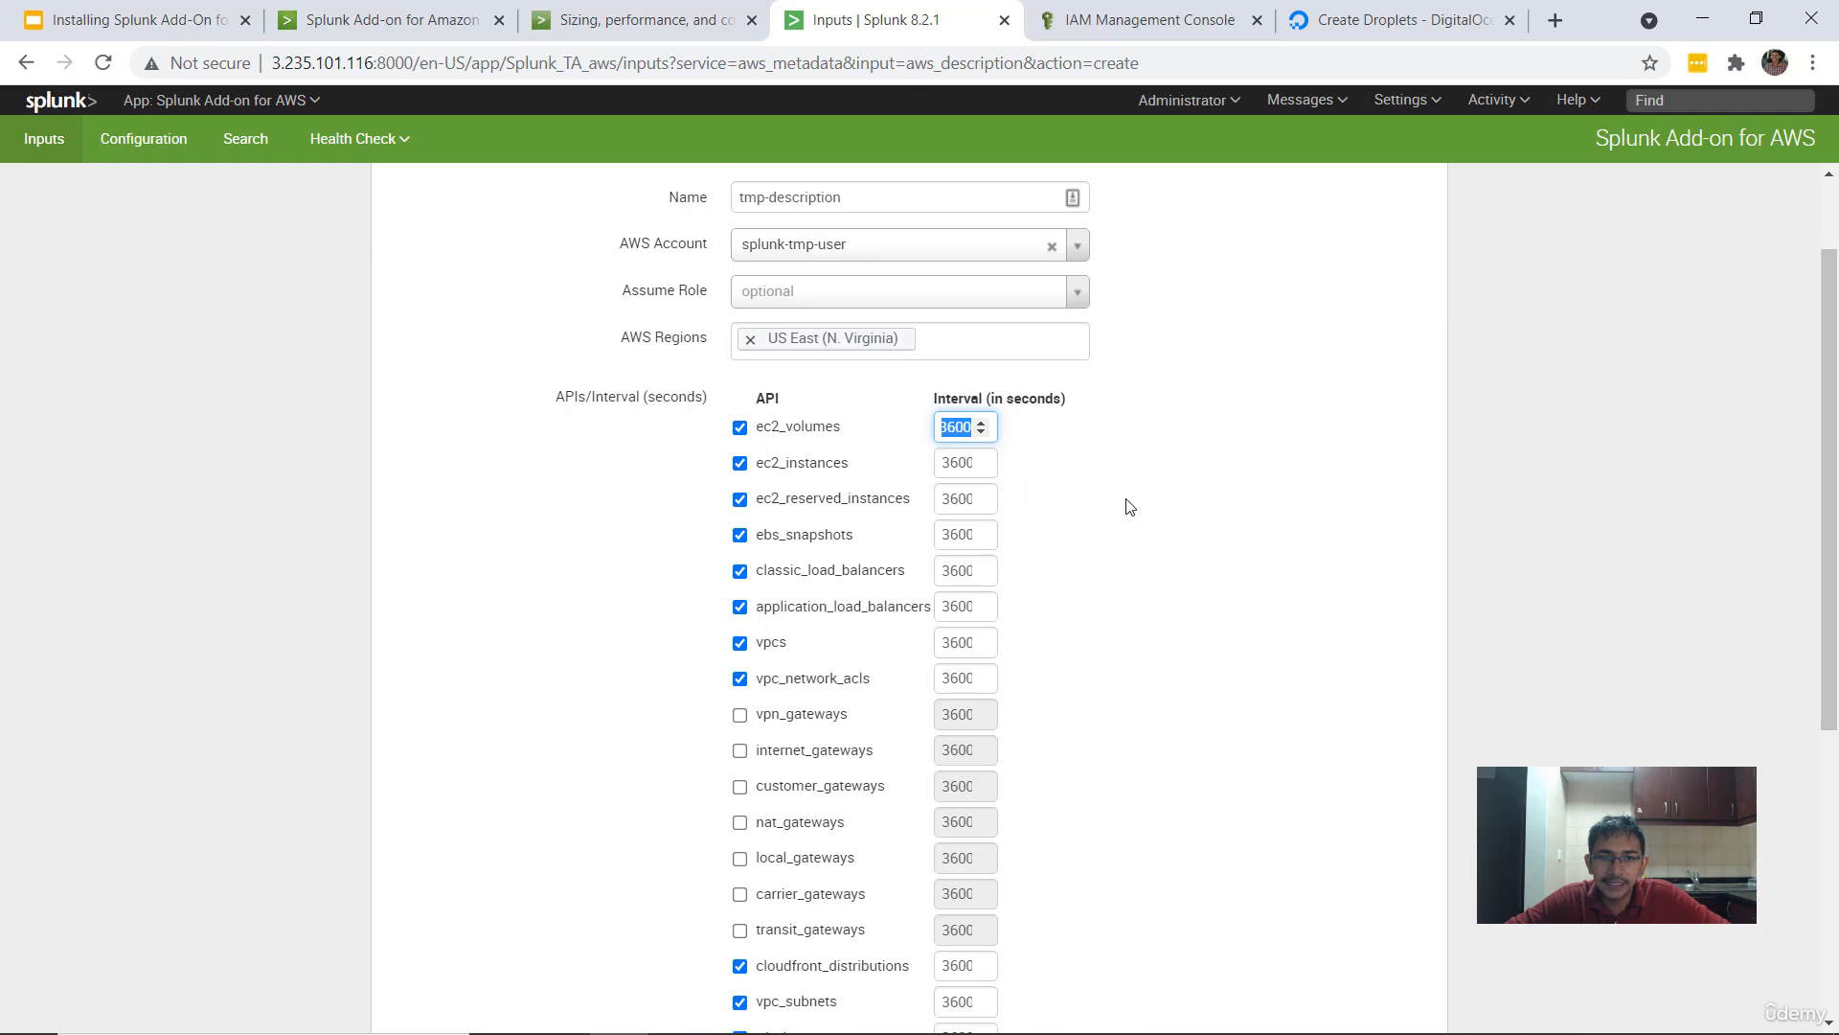
{"action": "scroll", "coordinate": [1128, 504], "scroll_direction": "down", "scroll_amount": 5}
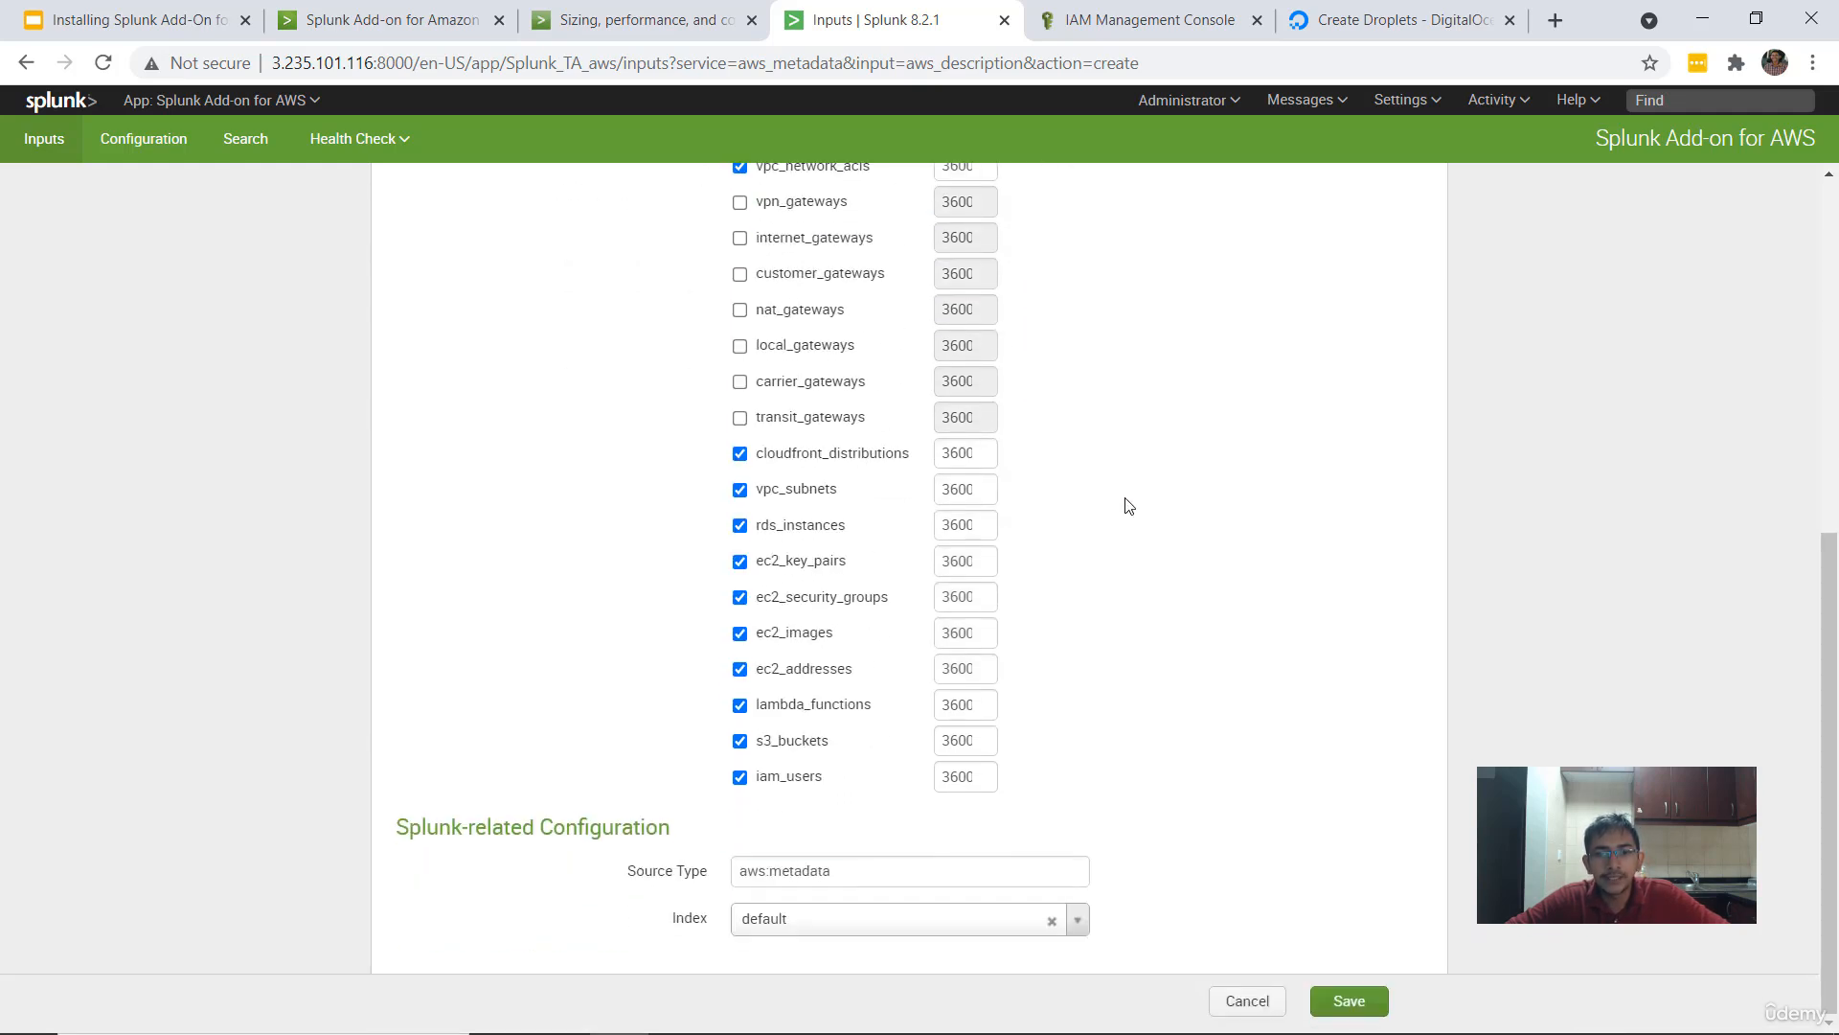
{"action": "left_click", "coordinate": [1348, 1001]}
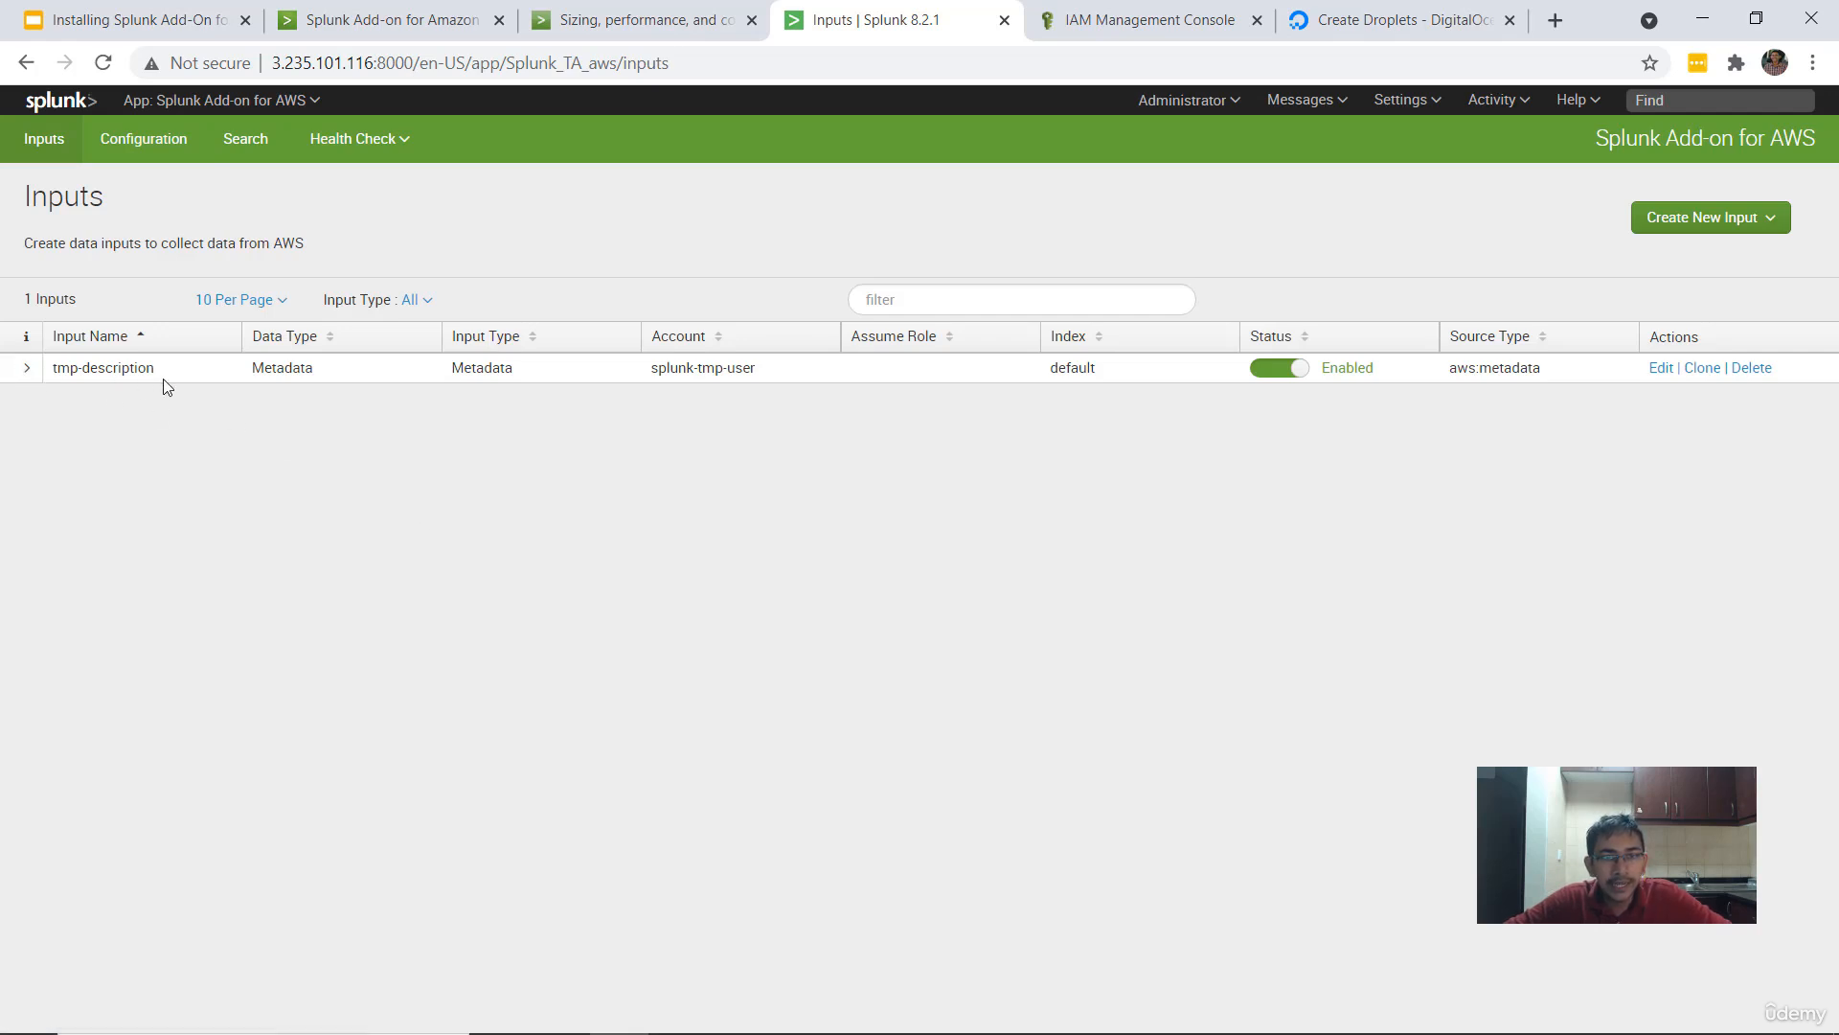
- Revisit the data input slide, then open the data summary in Splunk's Search & Reporting app
{"action": "left_click", "coordinate": [65, 29]}
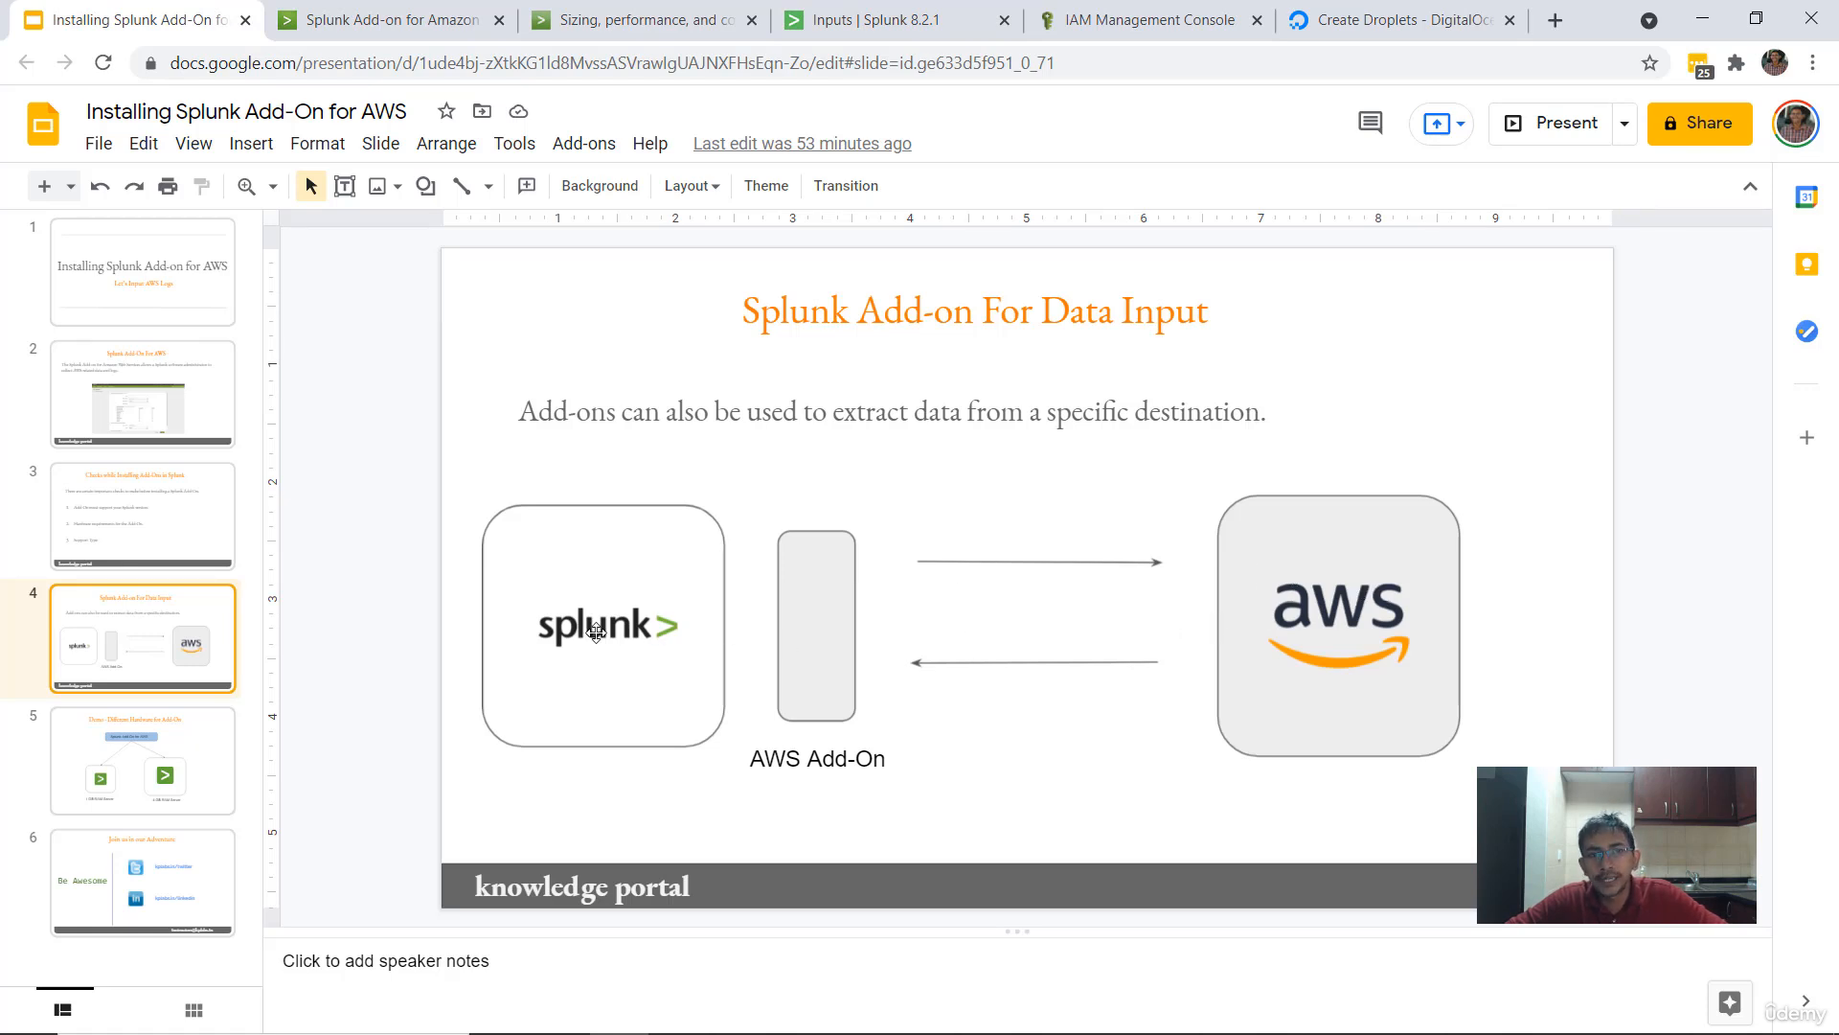
{"action": "left_click", "coordinate": [850, 11]}
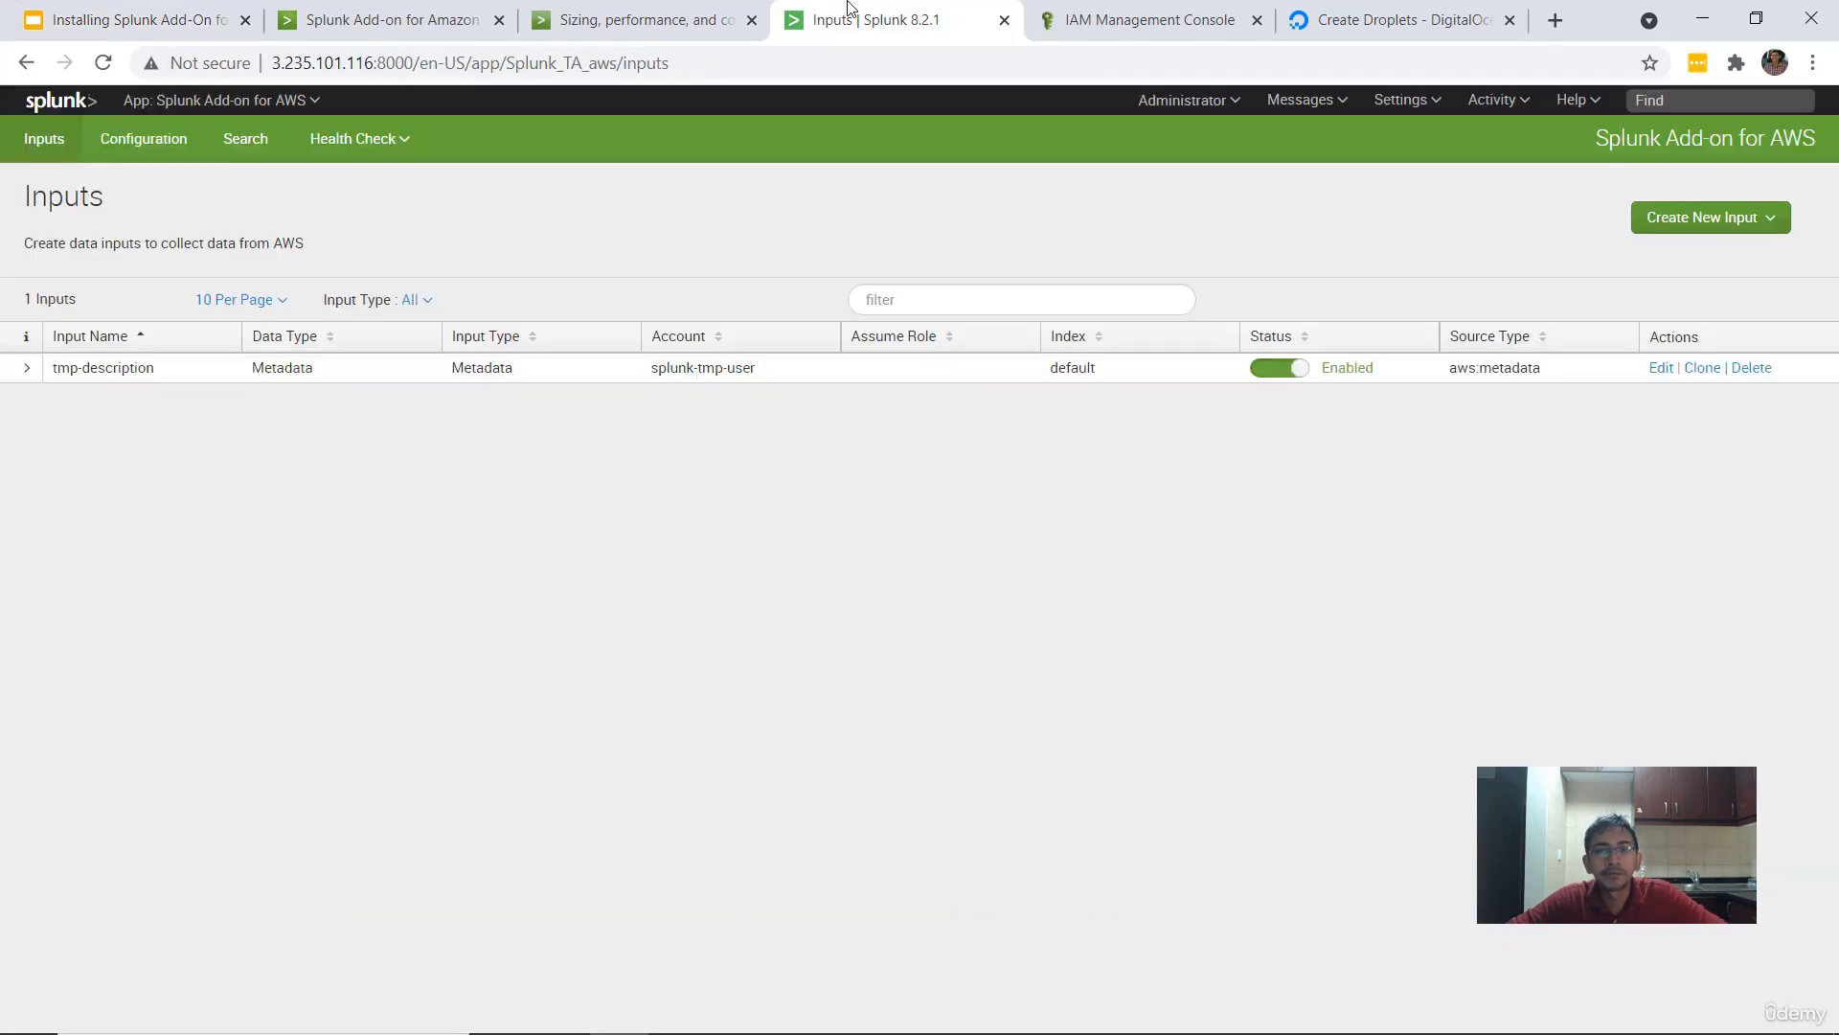
{"action": "left_click", "coordinate": [43, 112]}
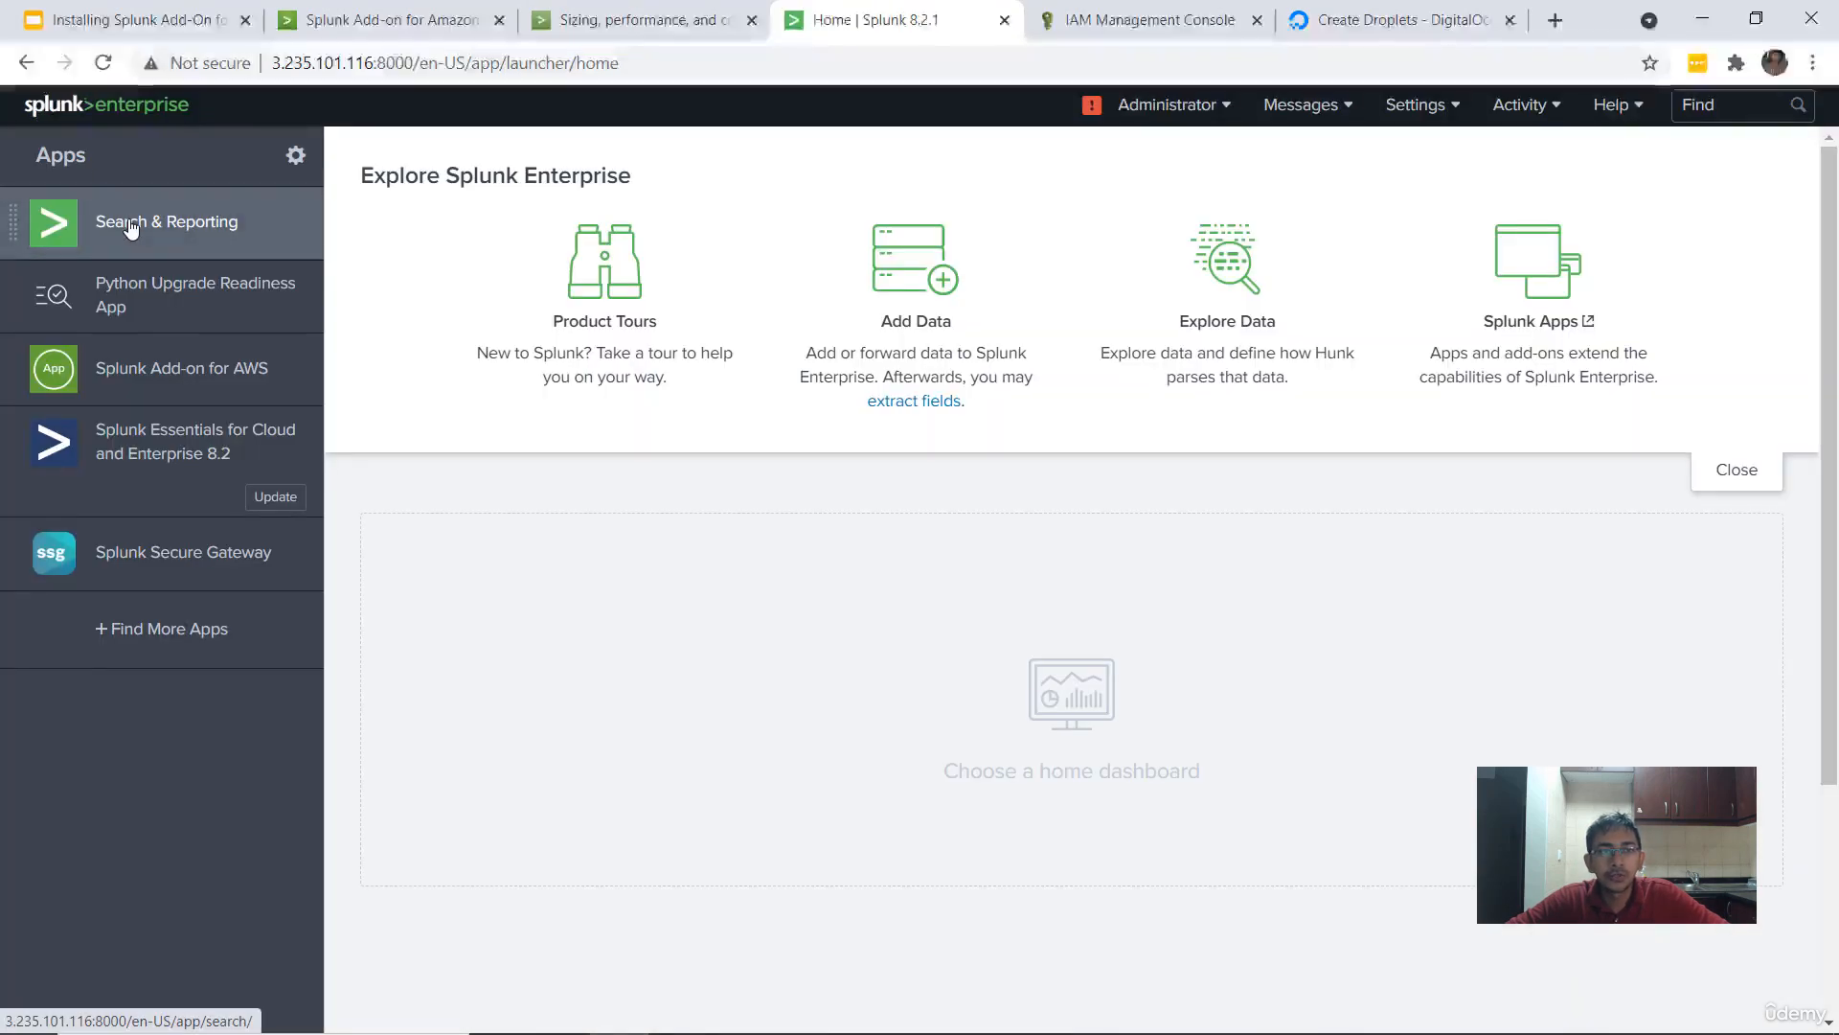
{"action": "left_click", "coordinate": [132, 229]}
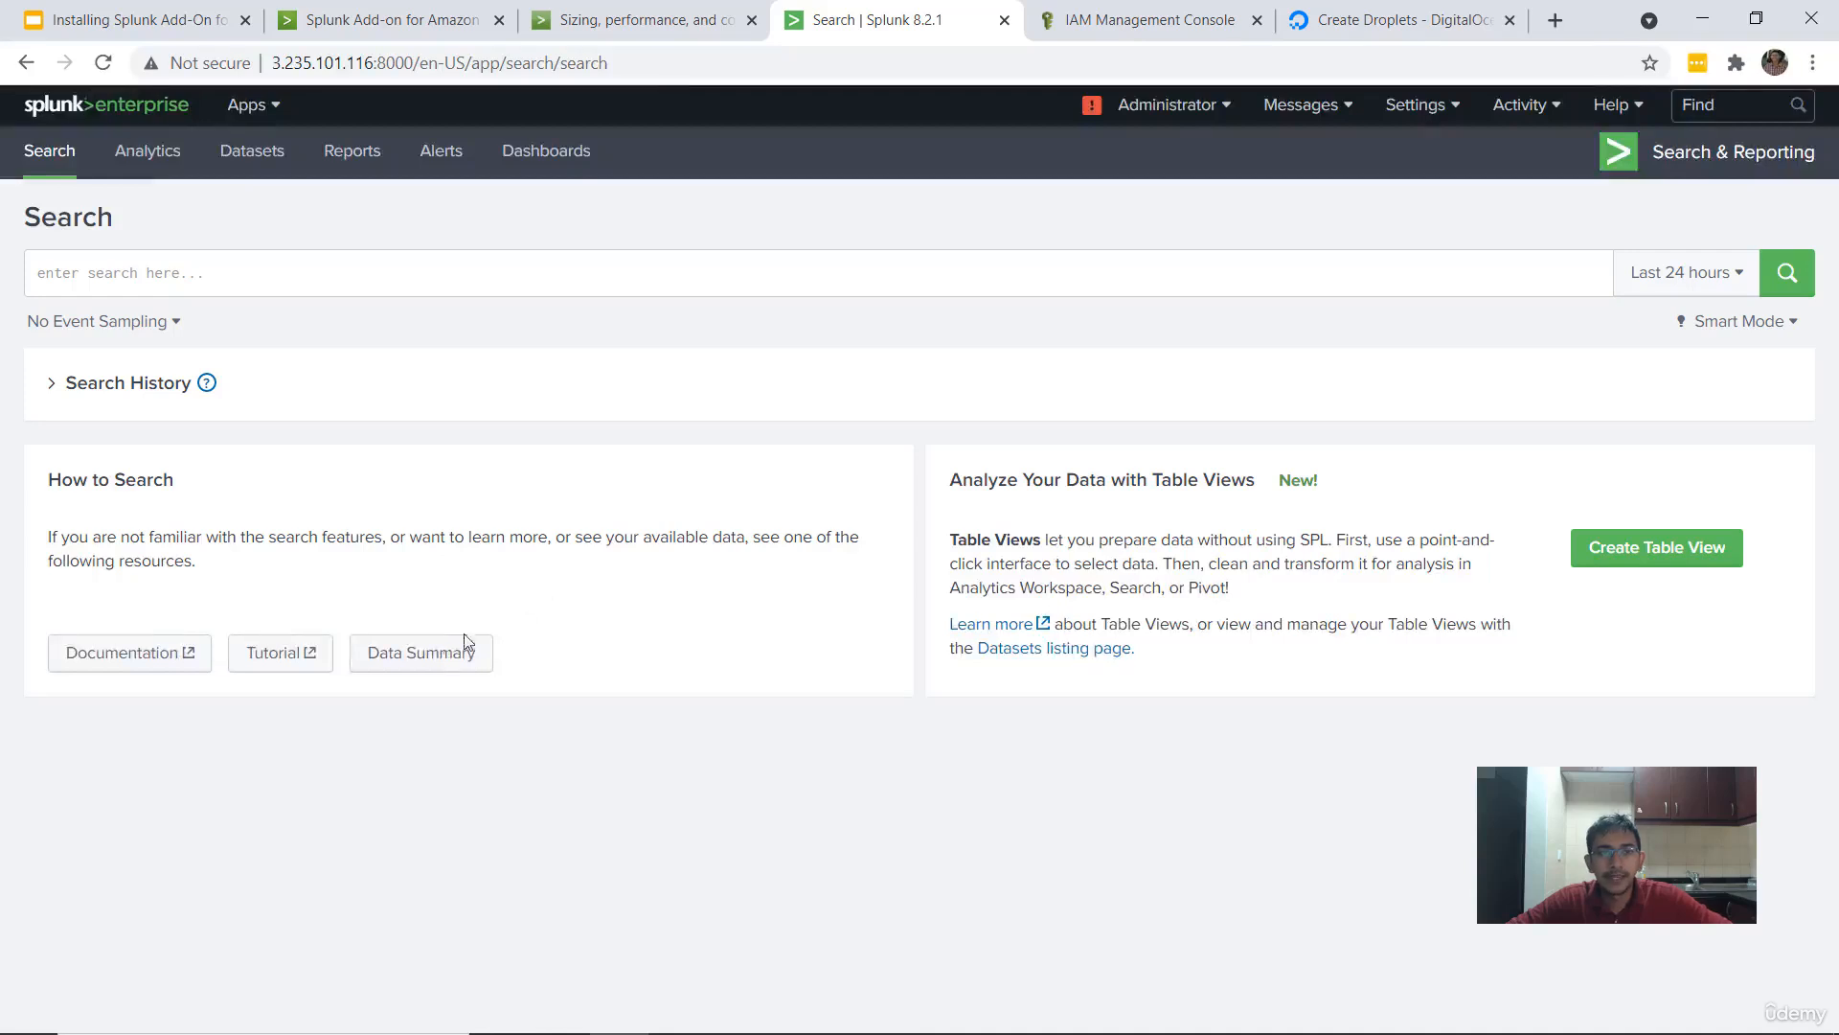
{"action": "left_click", "coordinate": [448, 651]}
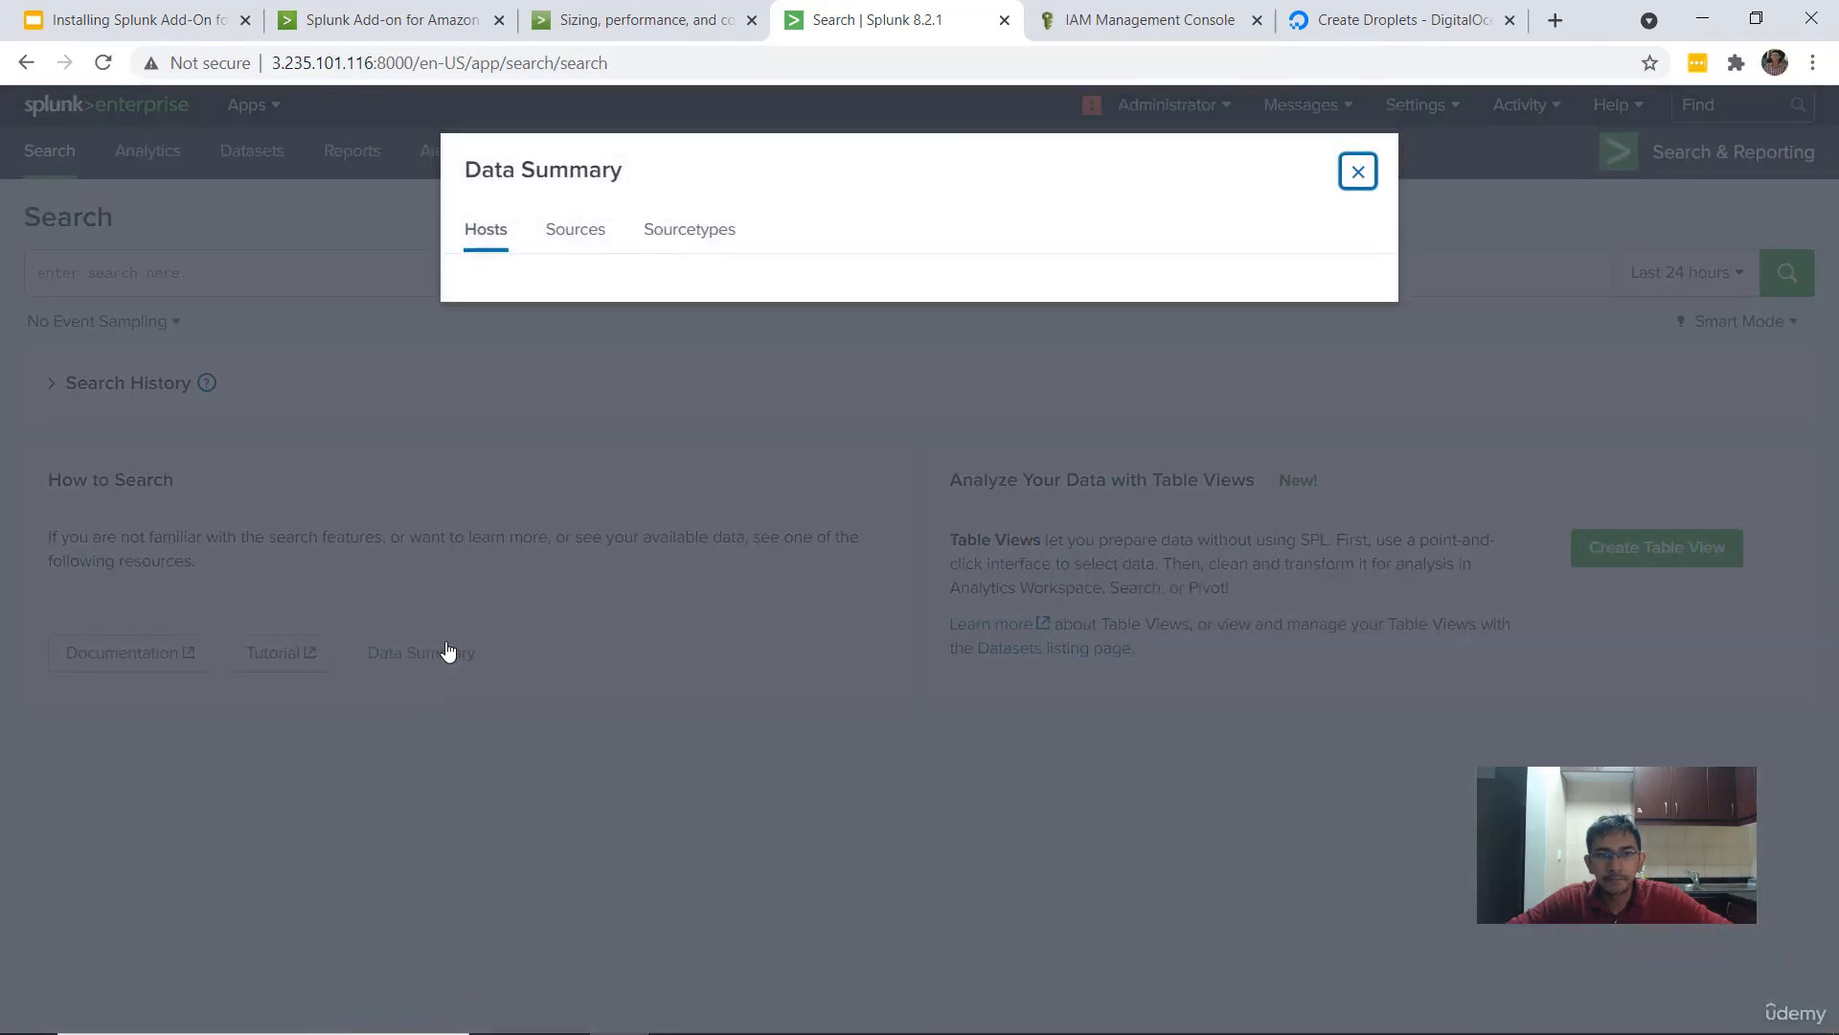
- Check the collected sources and sourcetypes in the data summary, then show the events from source us-east-1:ec2_security_groups
{"action": "left_click", "coordinate": [616, 240]}
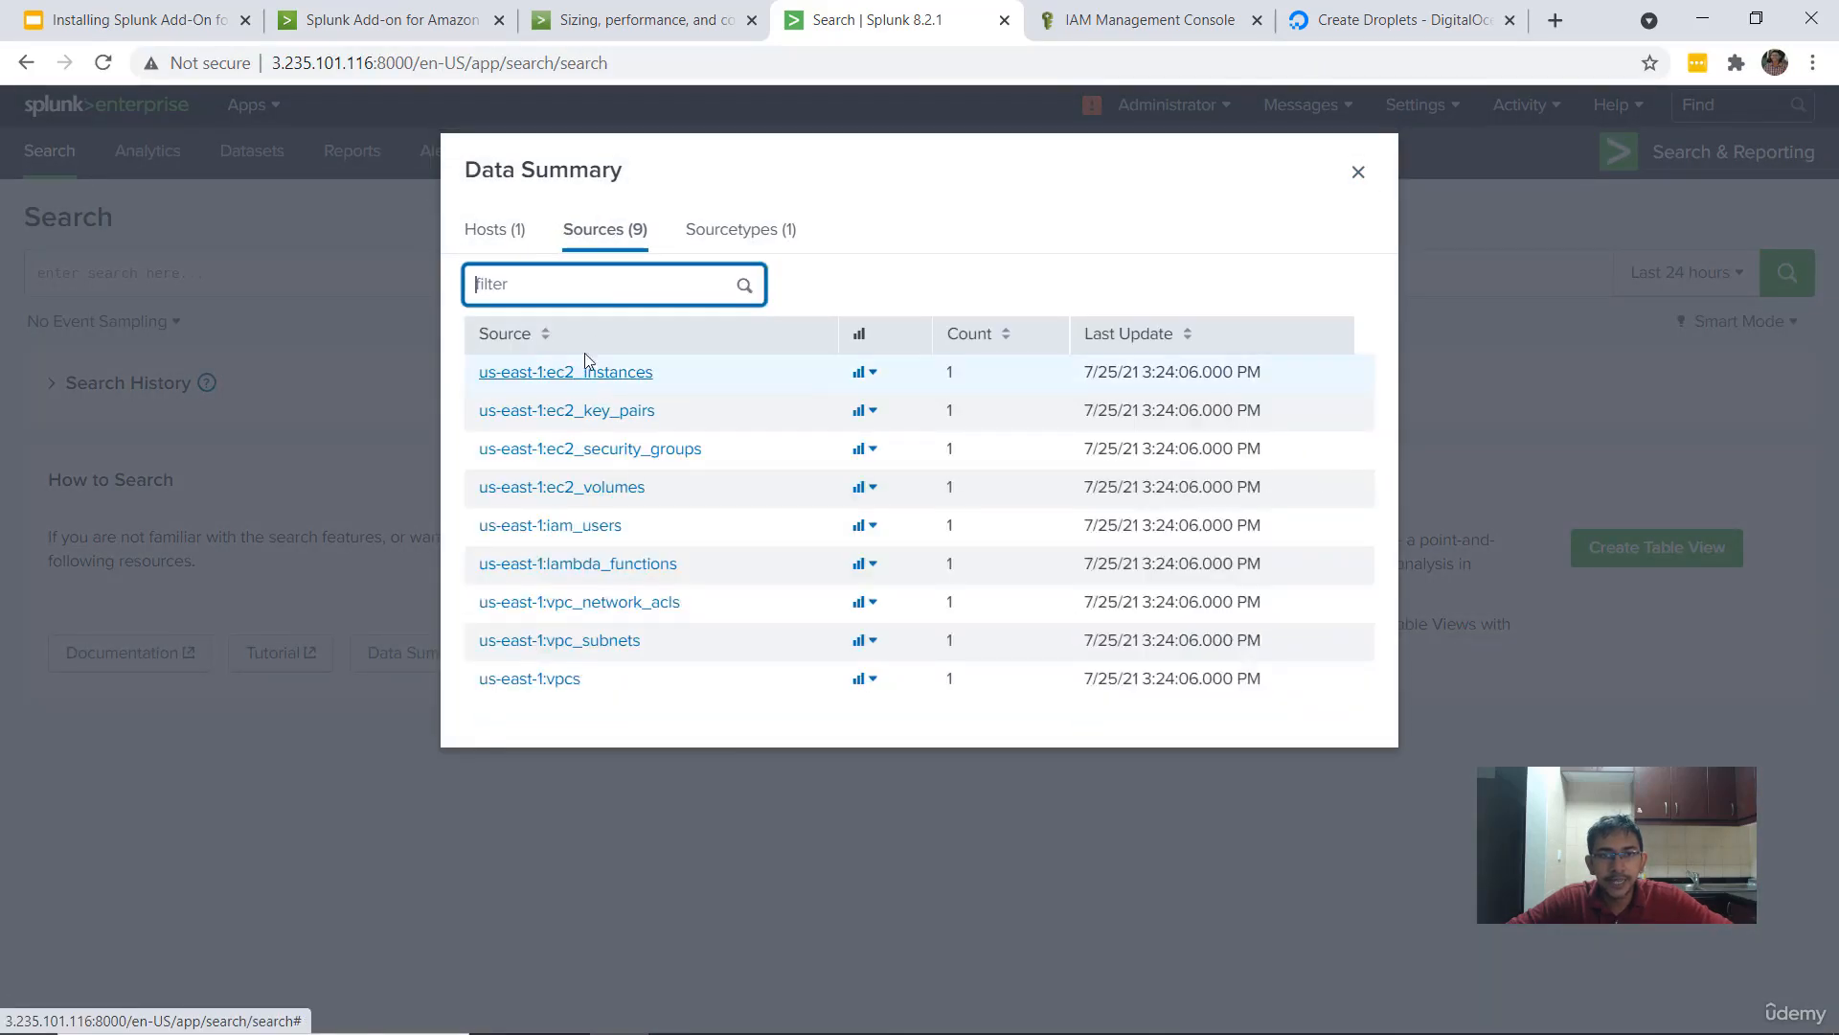
{"action": "left_click", "coordinate": [742, 232]}
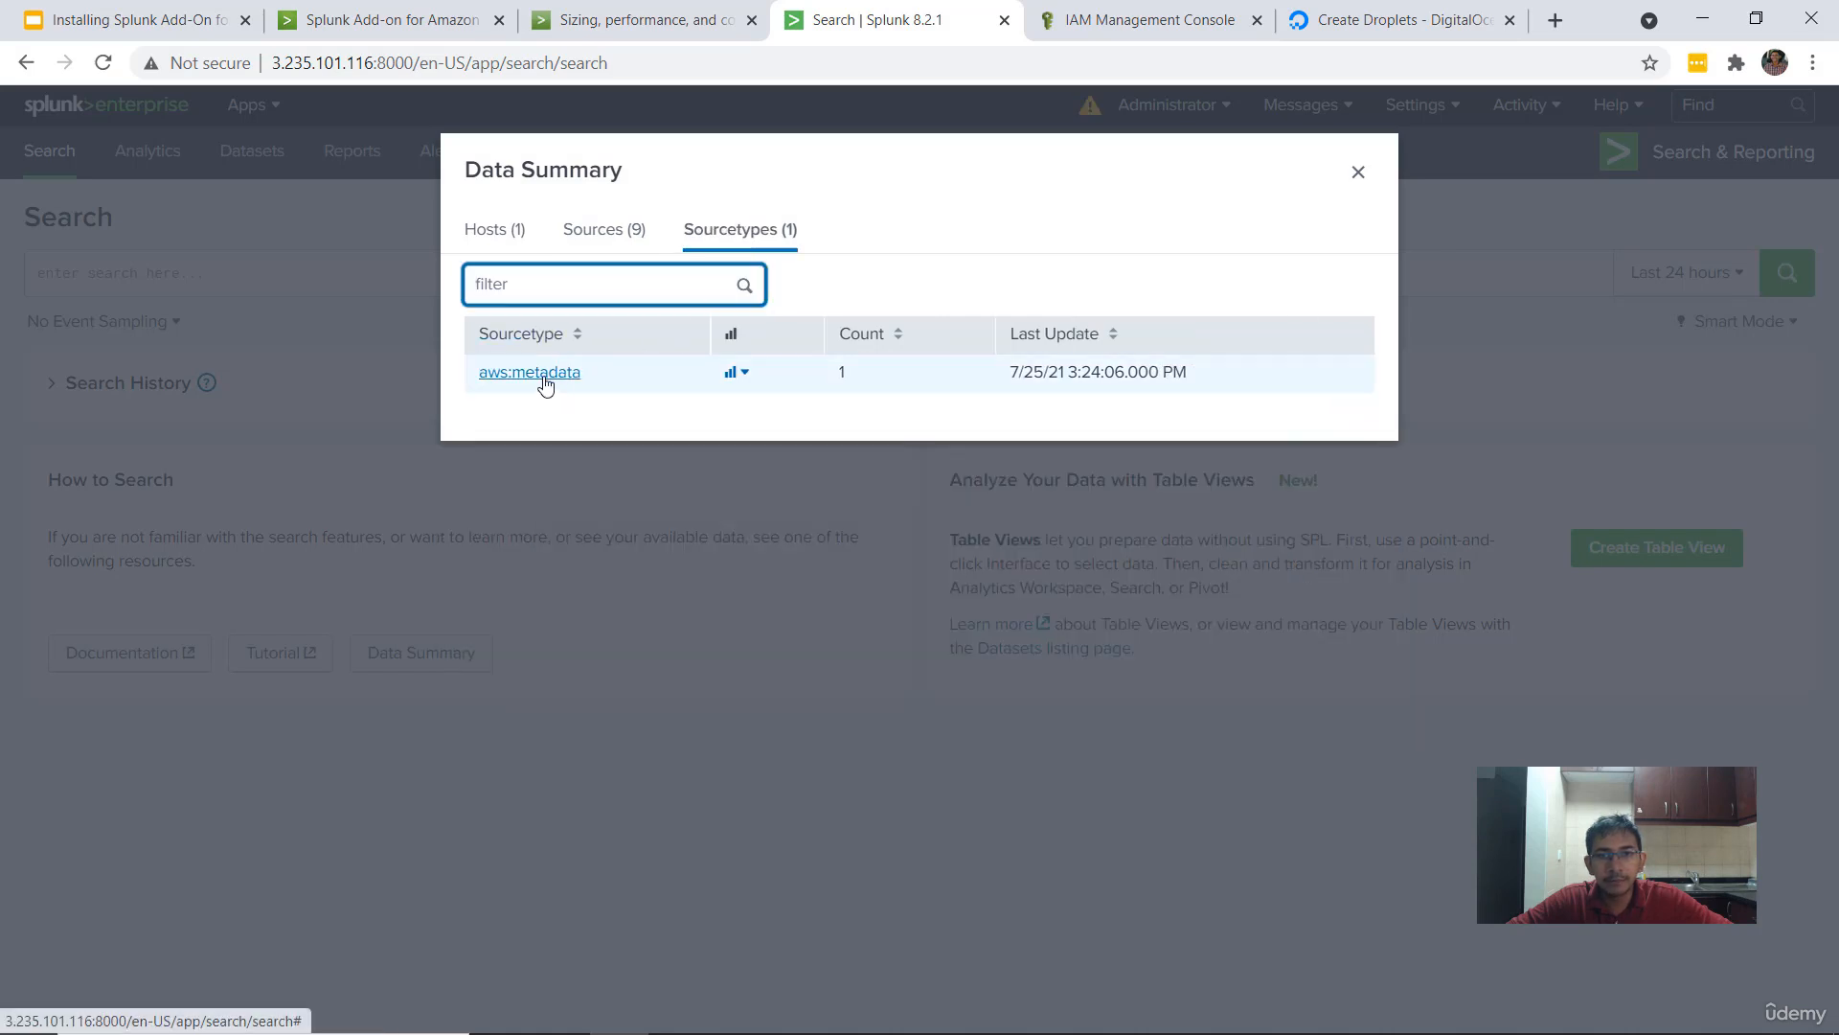
{"action": "left_click", "coordinate": [624, 233]}
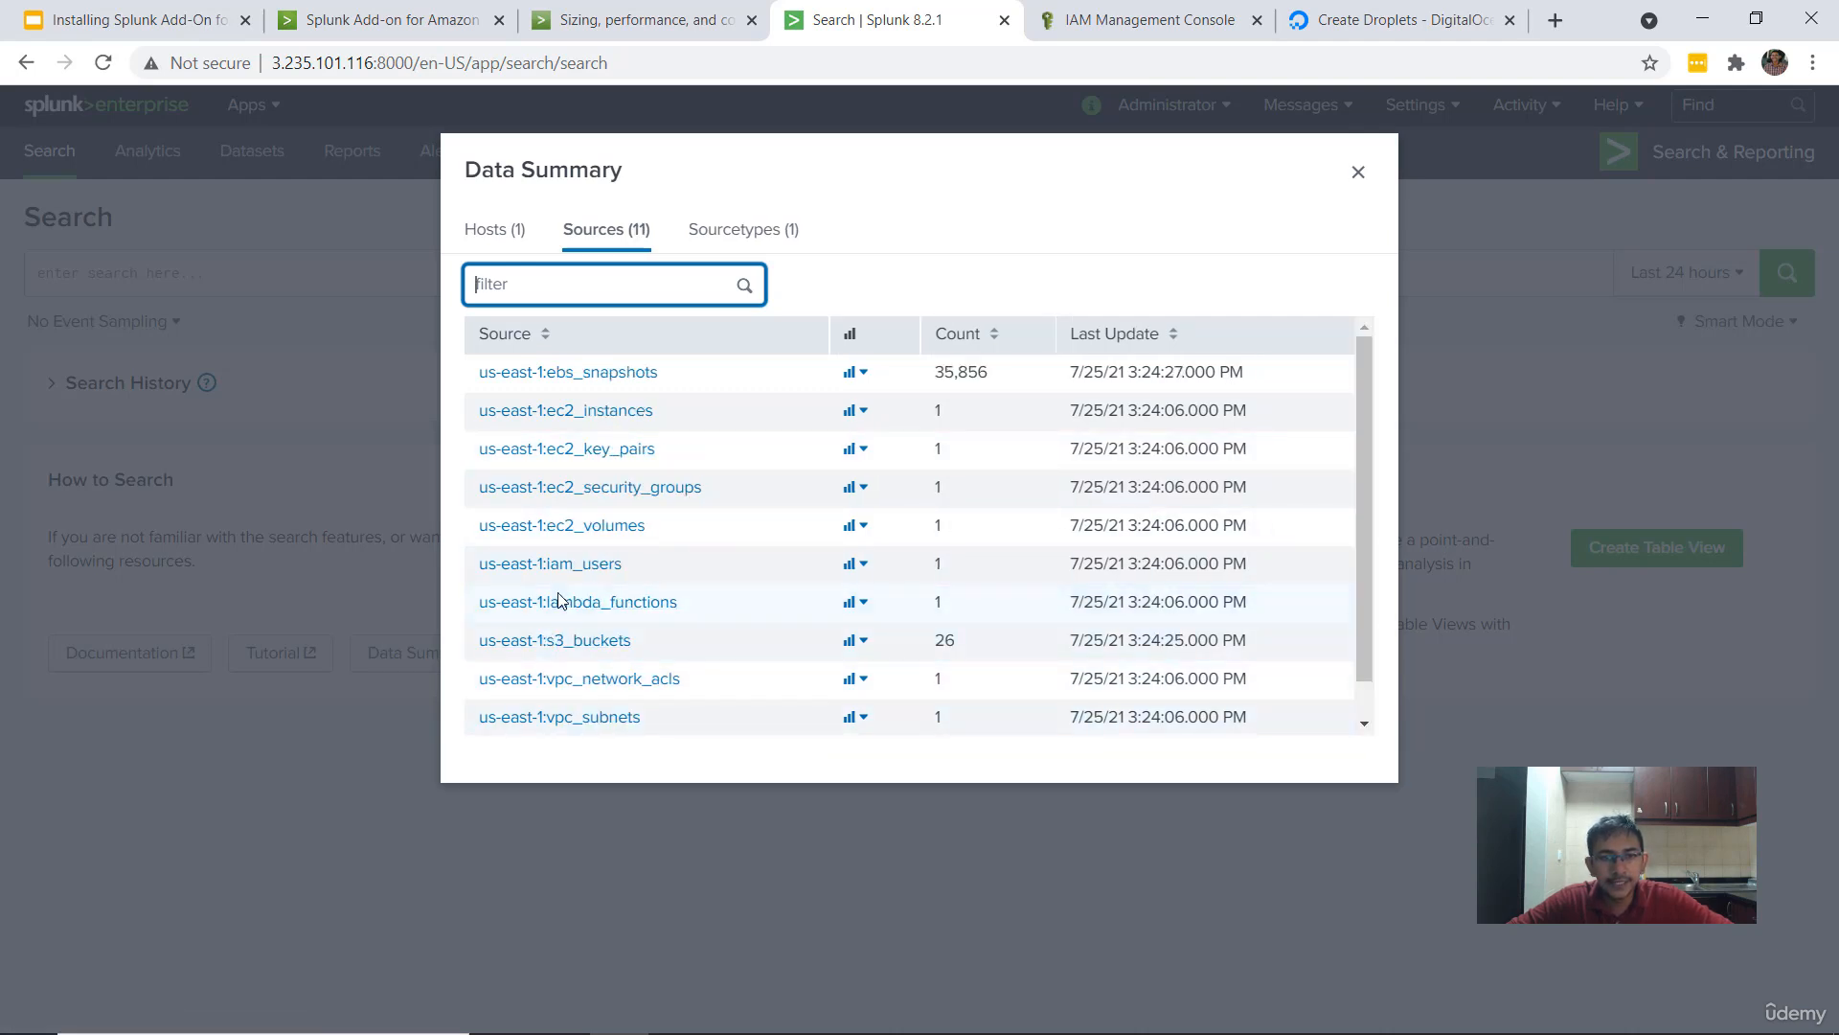
{"action": "left_click", "coordinate": [586, 488]}
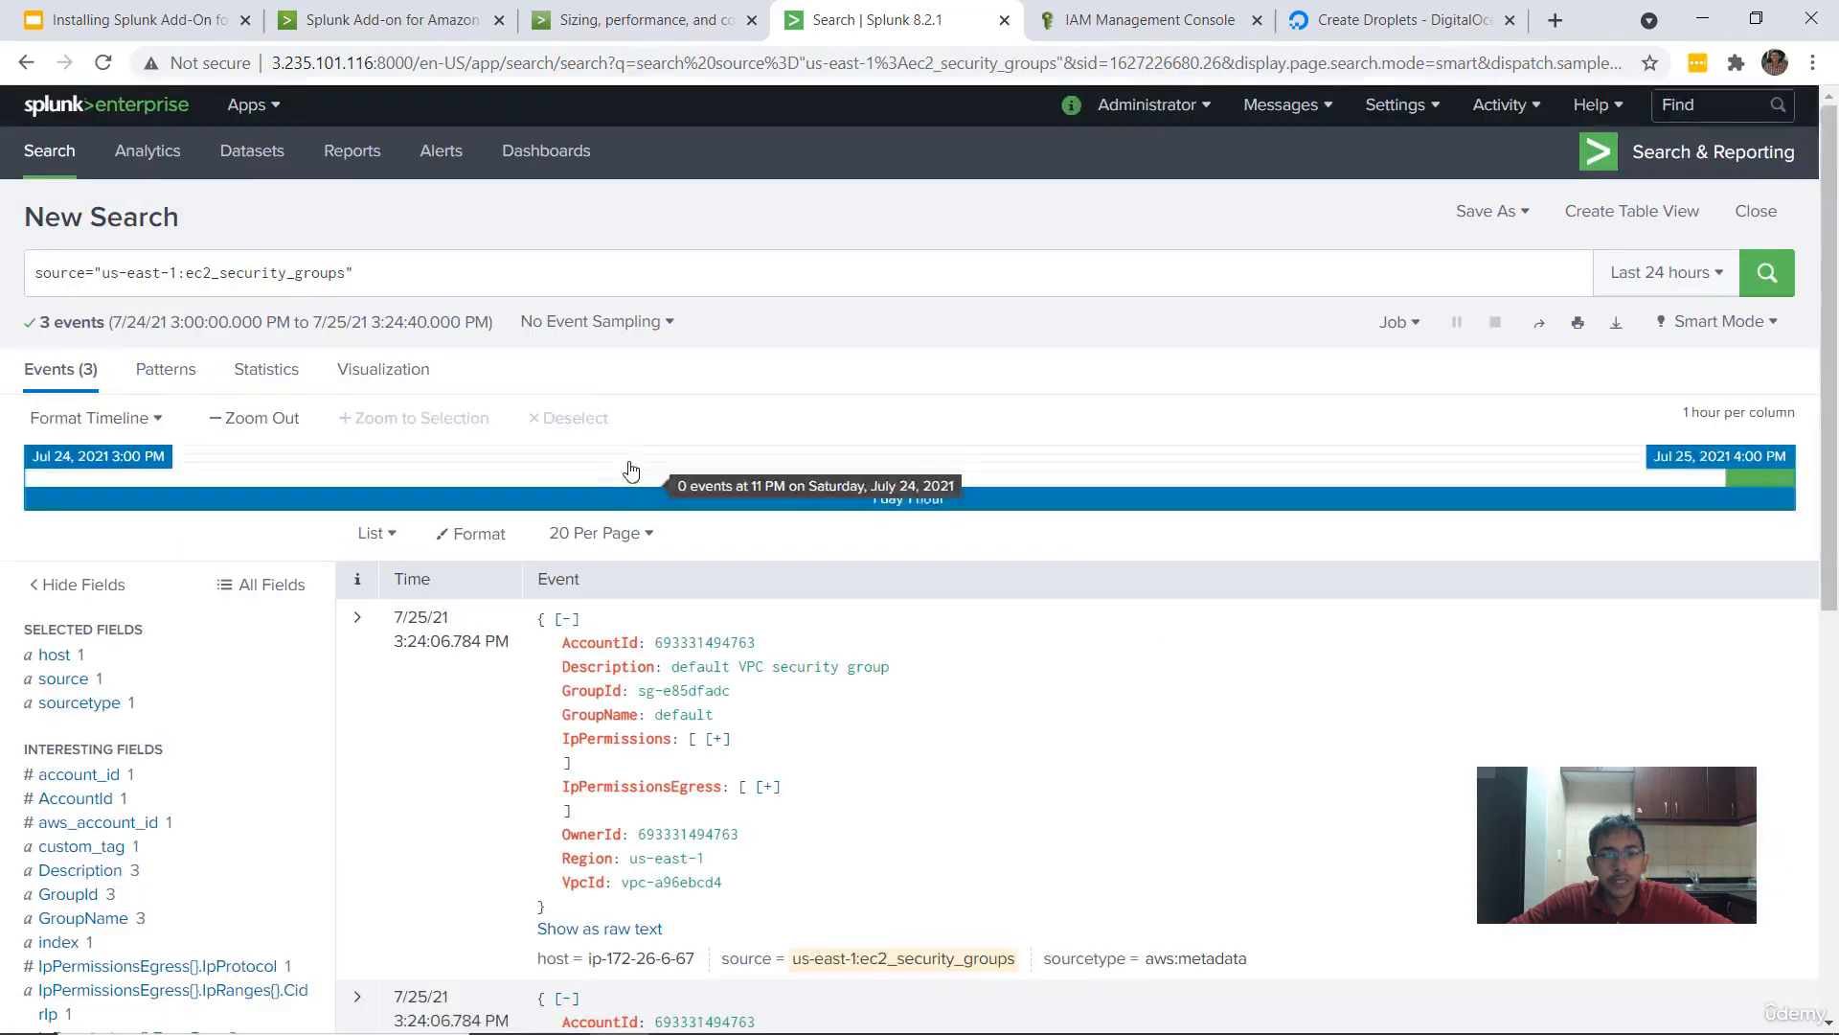
- Examine the security group events, comparing the group names, descriptions and permission fields of each entry
{"action": "scroll", "coordinate": [685, 522], "scroll_direction": "down", "scroll_amount": 3}
{"action": "scroll", "coordinate": [690, 522], "scroll_direction": "down", "scroll_amount": 4}
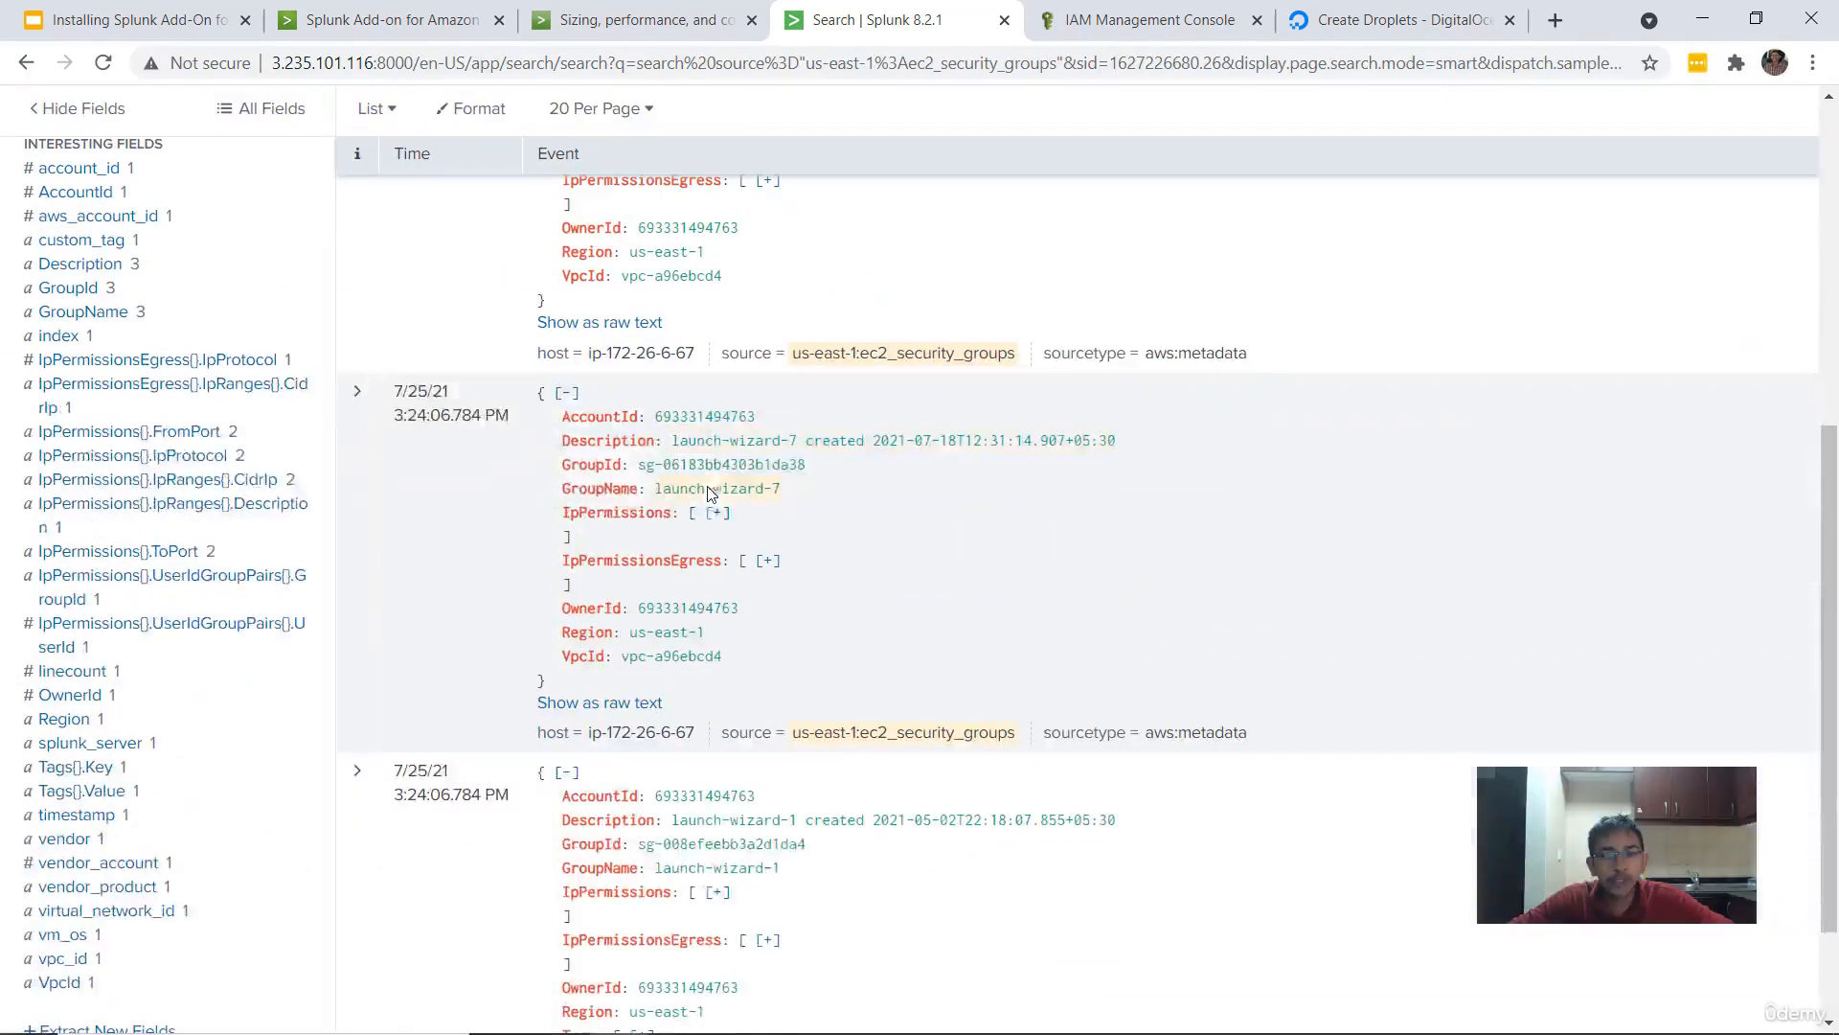
{"action": "scroll", "coordinate": [719, 536], "scroll_direction": "up", "scroll_amount": 1}
{"action": "scroll", "coordinate": [776, 538], "scroll_direction": "up", "scroll_amount": 2}
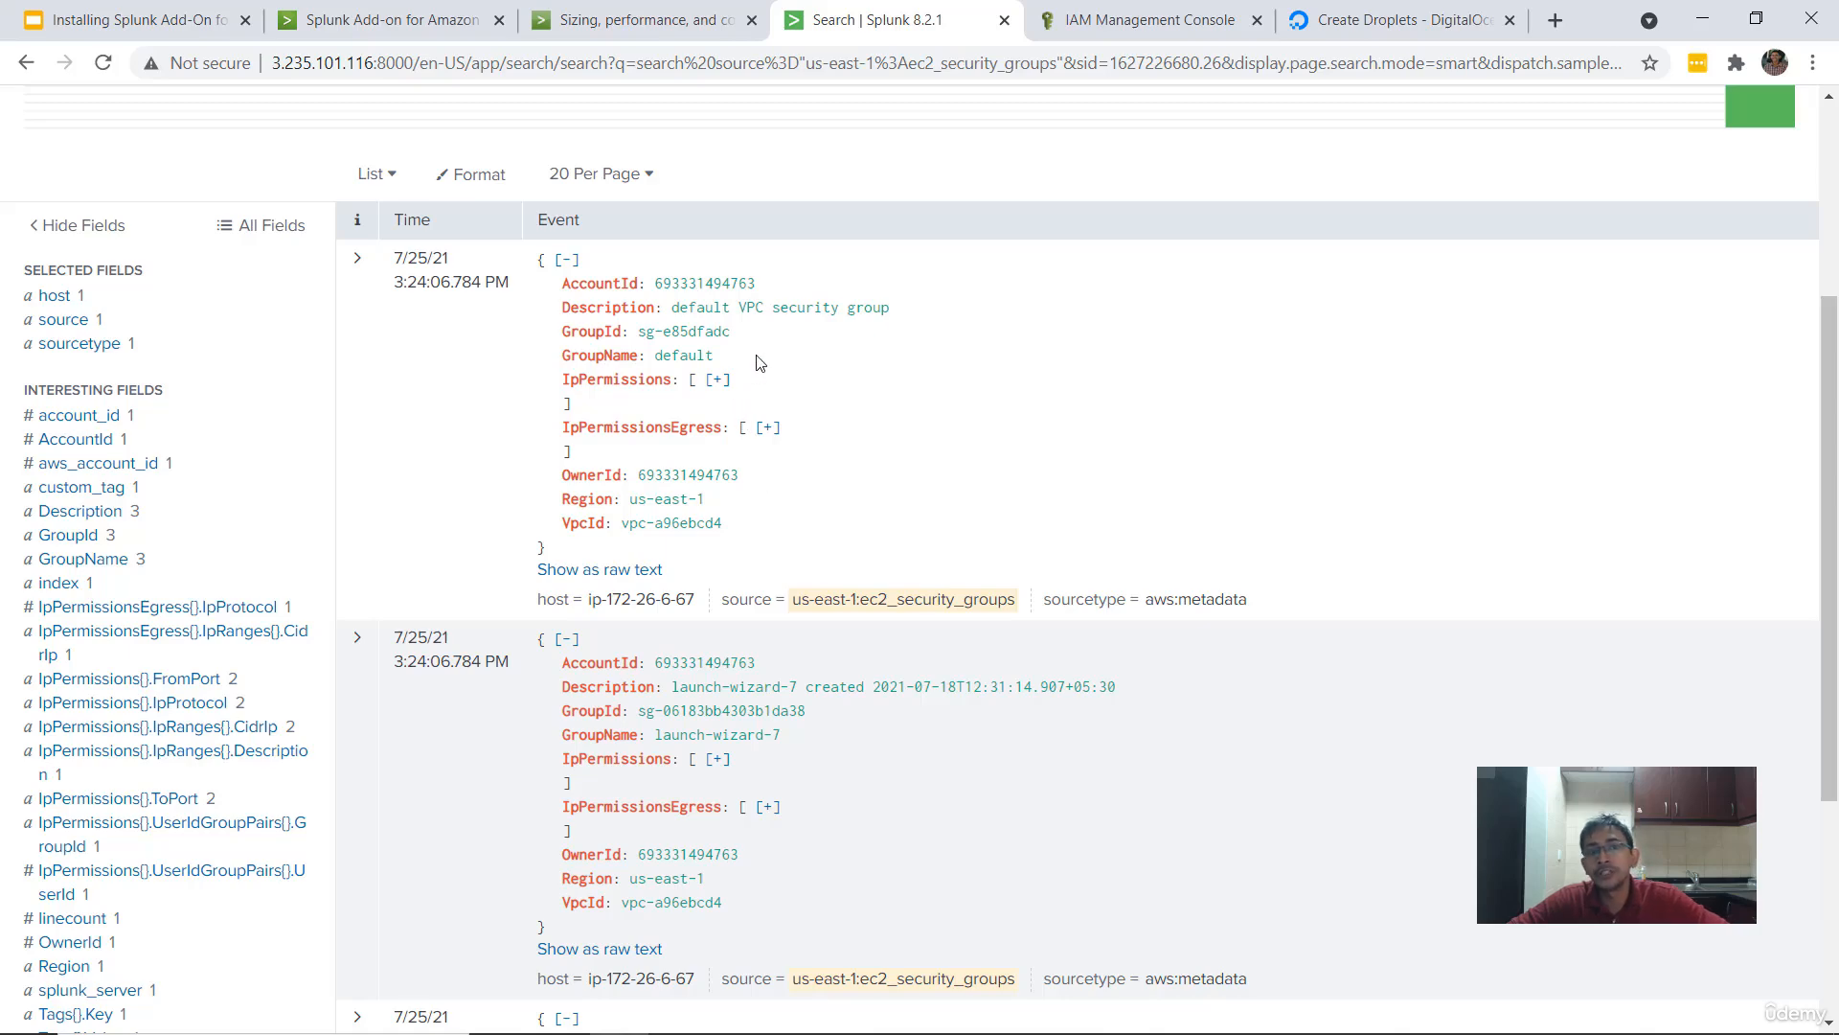
{"action": "scroll", "coordinate": [685, 359], "scroll_direction": "up", "scroll_amount": 1}
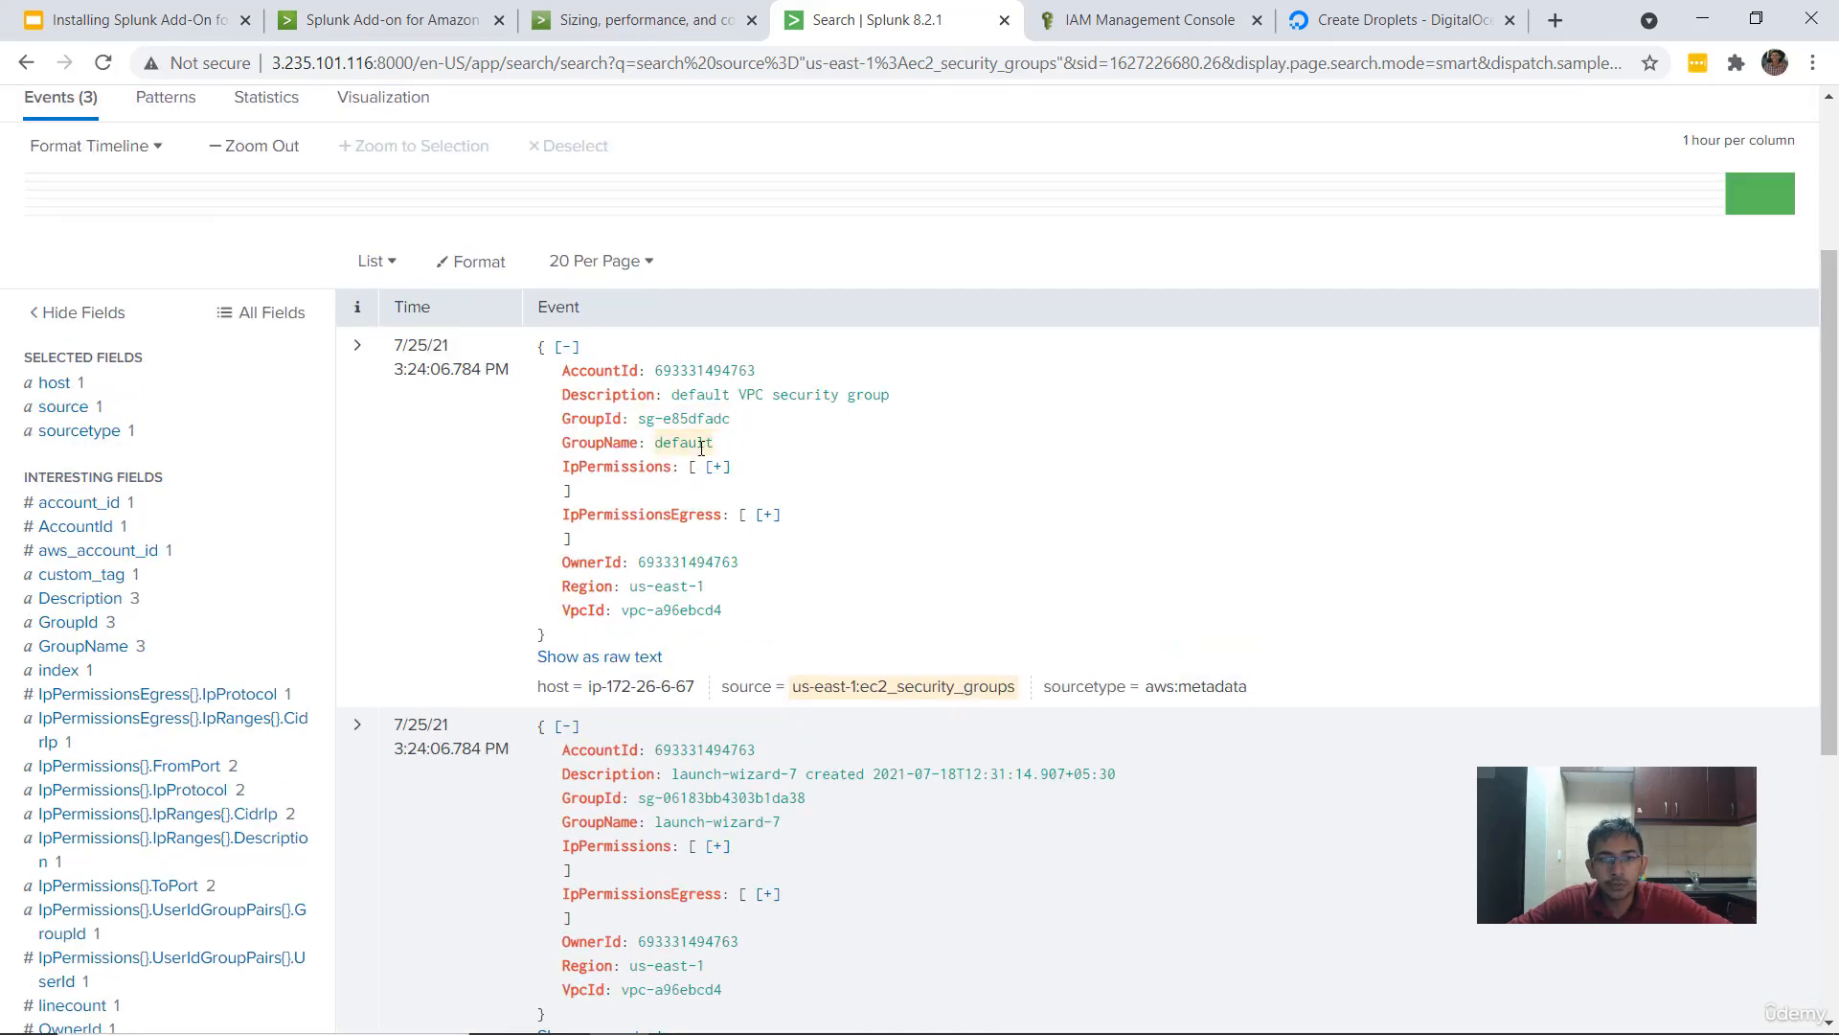
{"action": "scroll", "coordinate": [702, 447], "scroll_direction": "down", "scroll_amount": 4}
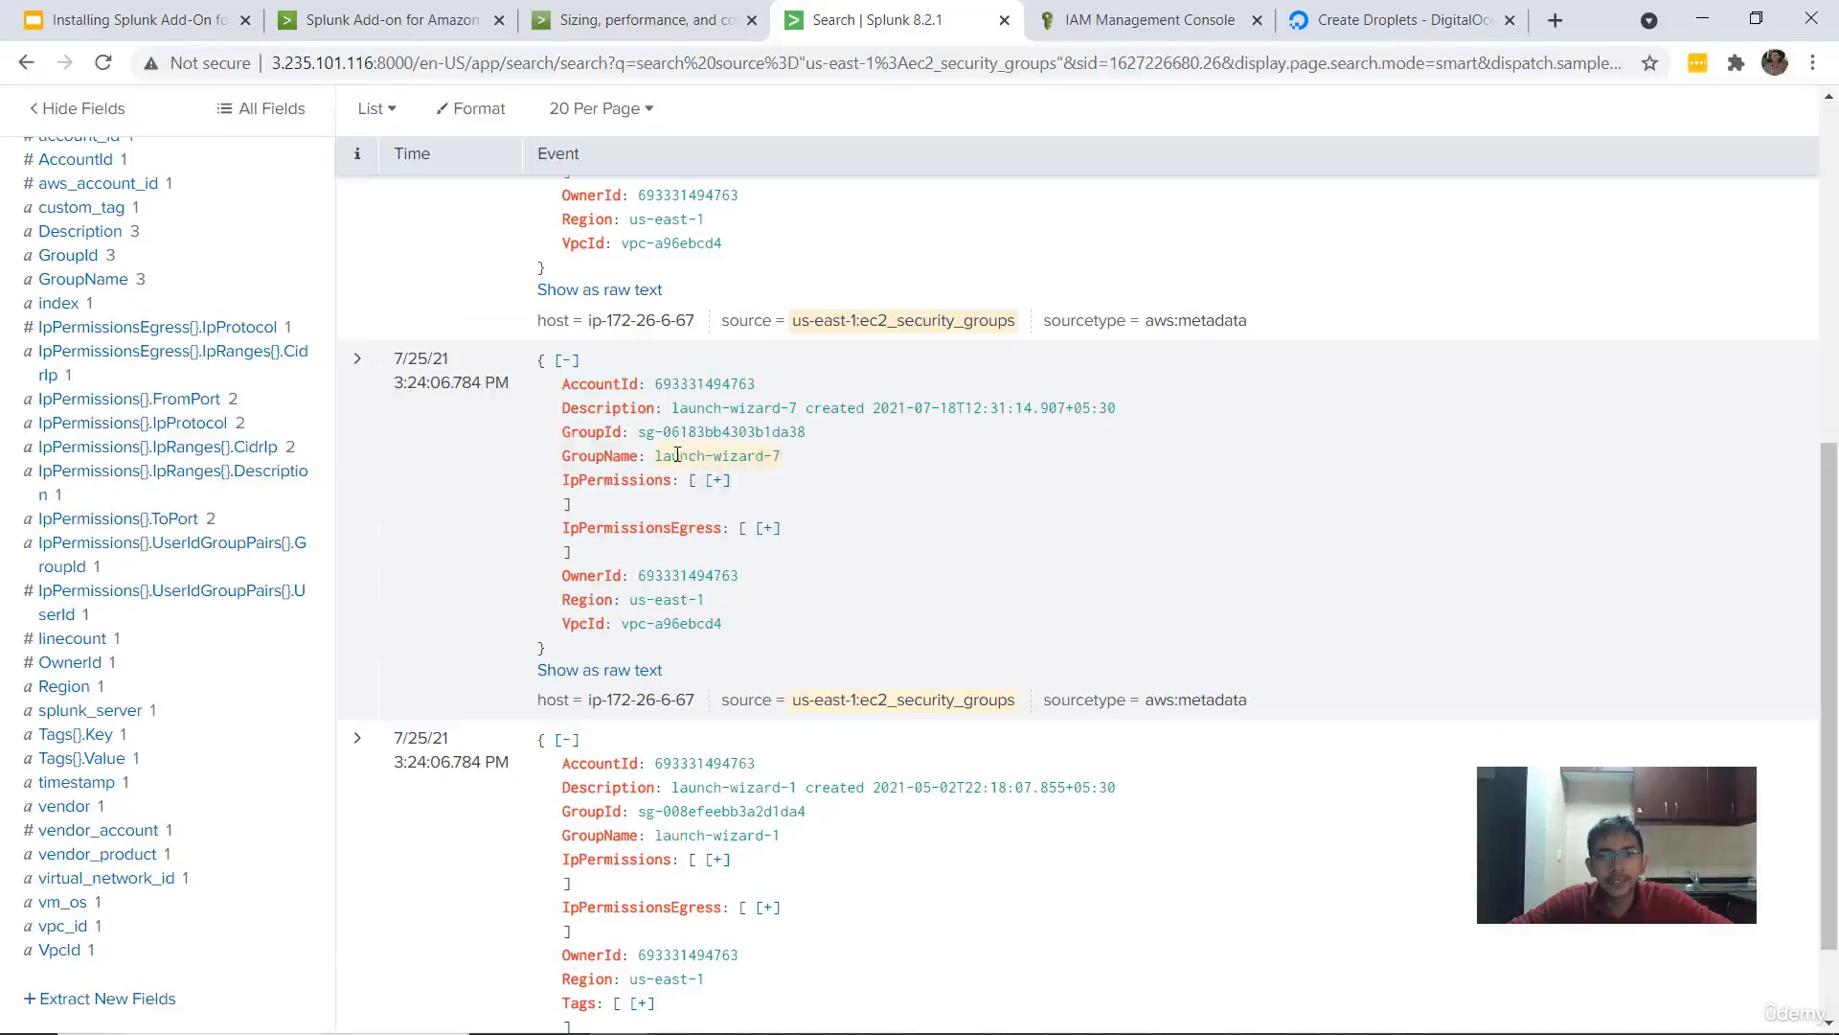
{"action": "scroll", "coordinate": [778, 594], "scroll_direction": "down", "scroll_amount": 1}
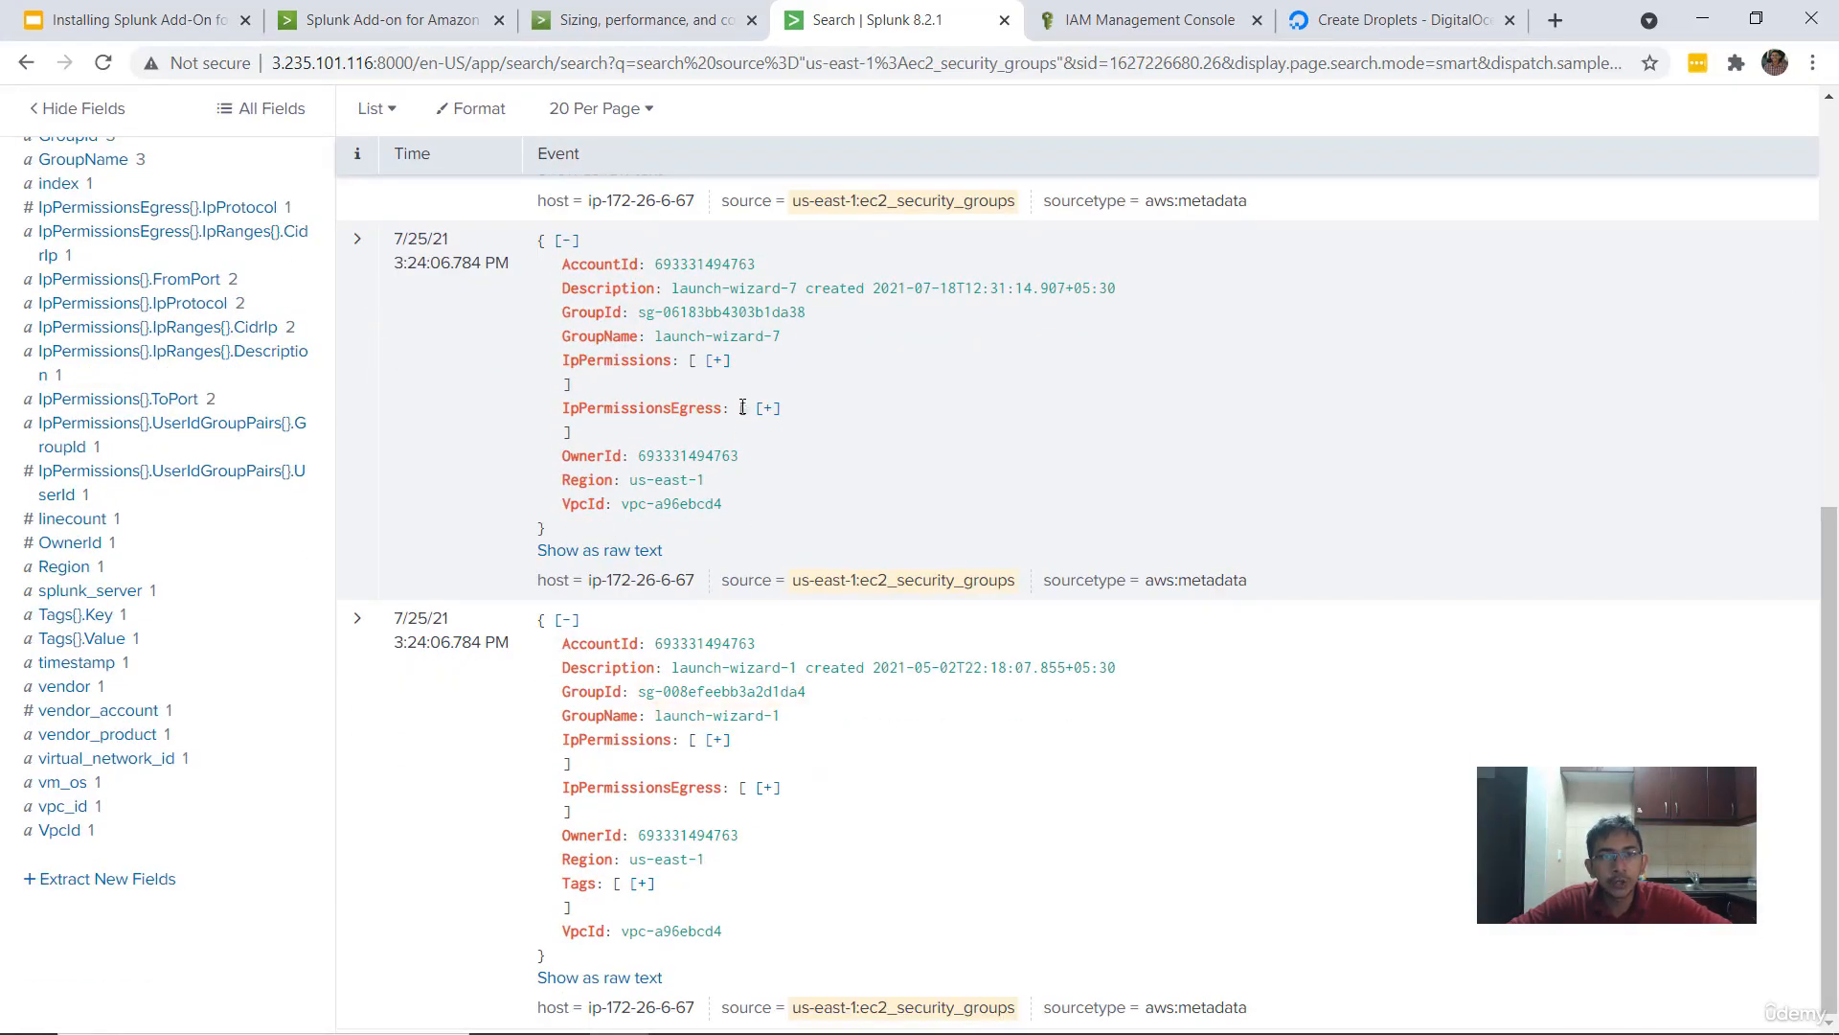
- Expand the first IpPermissions entry of the launch-wizard-7 event down to its CIDR range
{"action": "left_click", "coordinate": [717, 364]}
{"action": "left_click", "coordinate": [609, 385]}
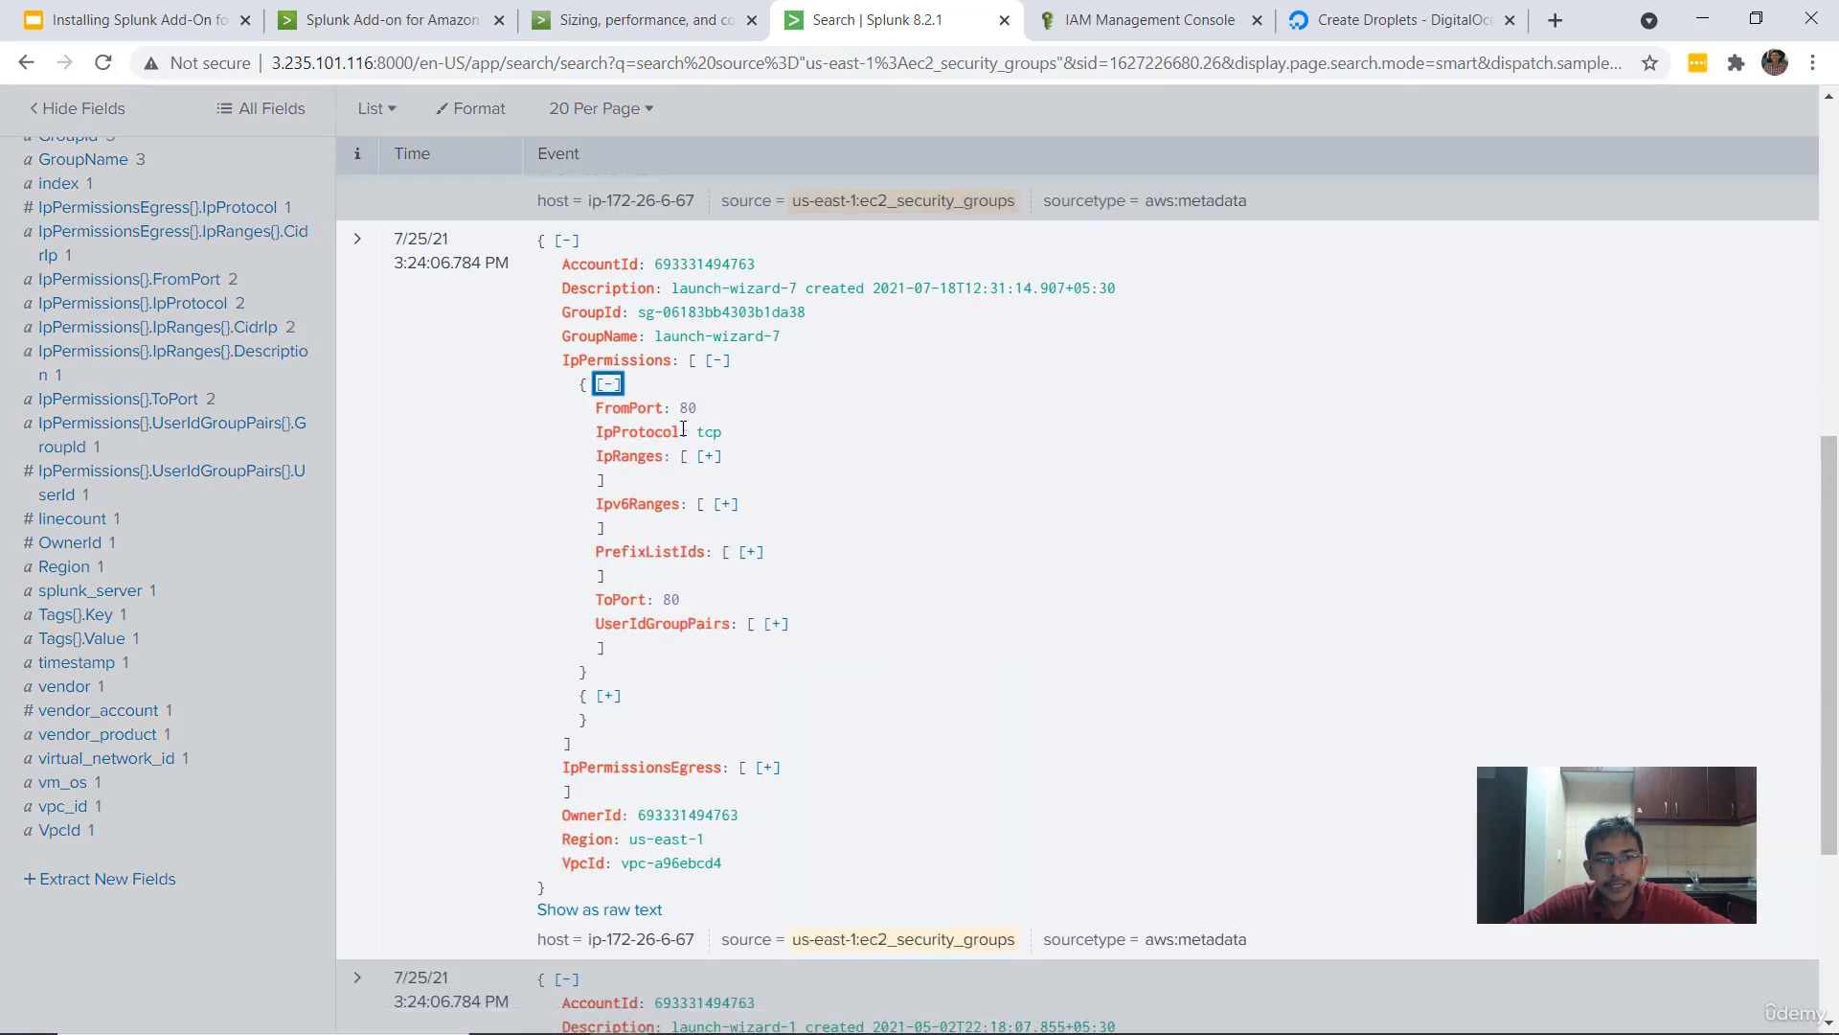
{"action": "left_click", "coordinate": [709, 457]}
{"action": "left_click", "coordinate": [640, 481]}
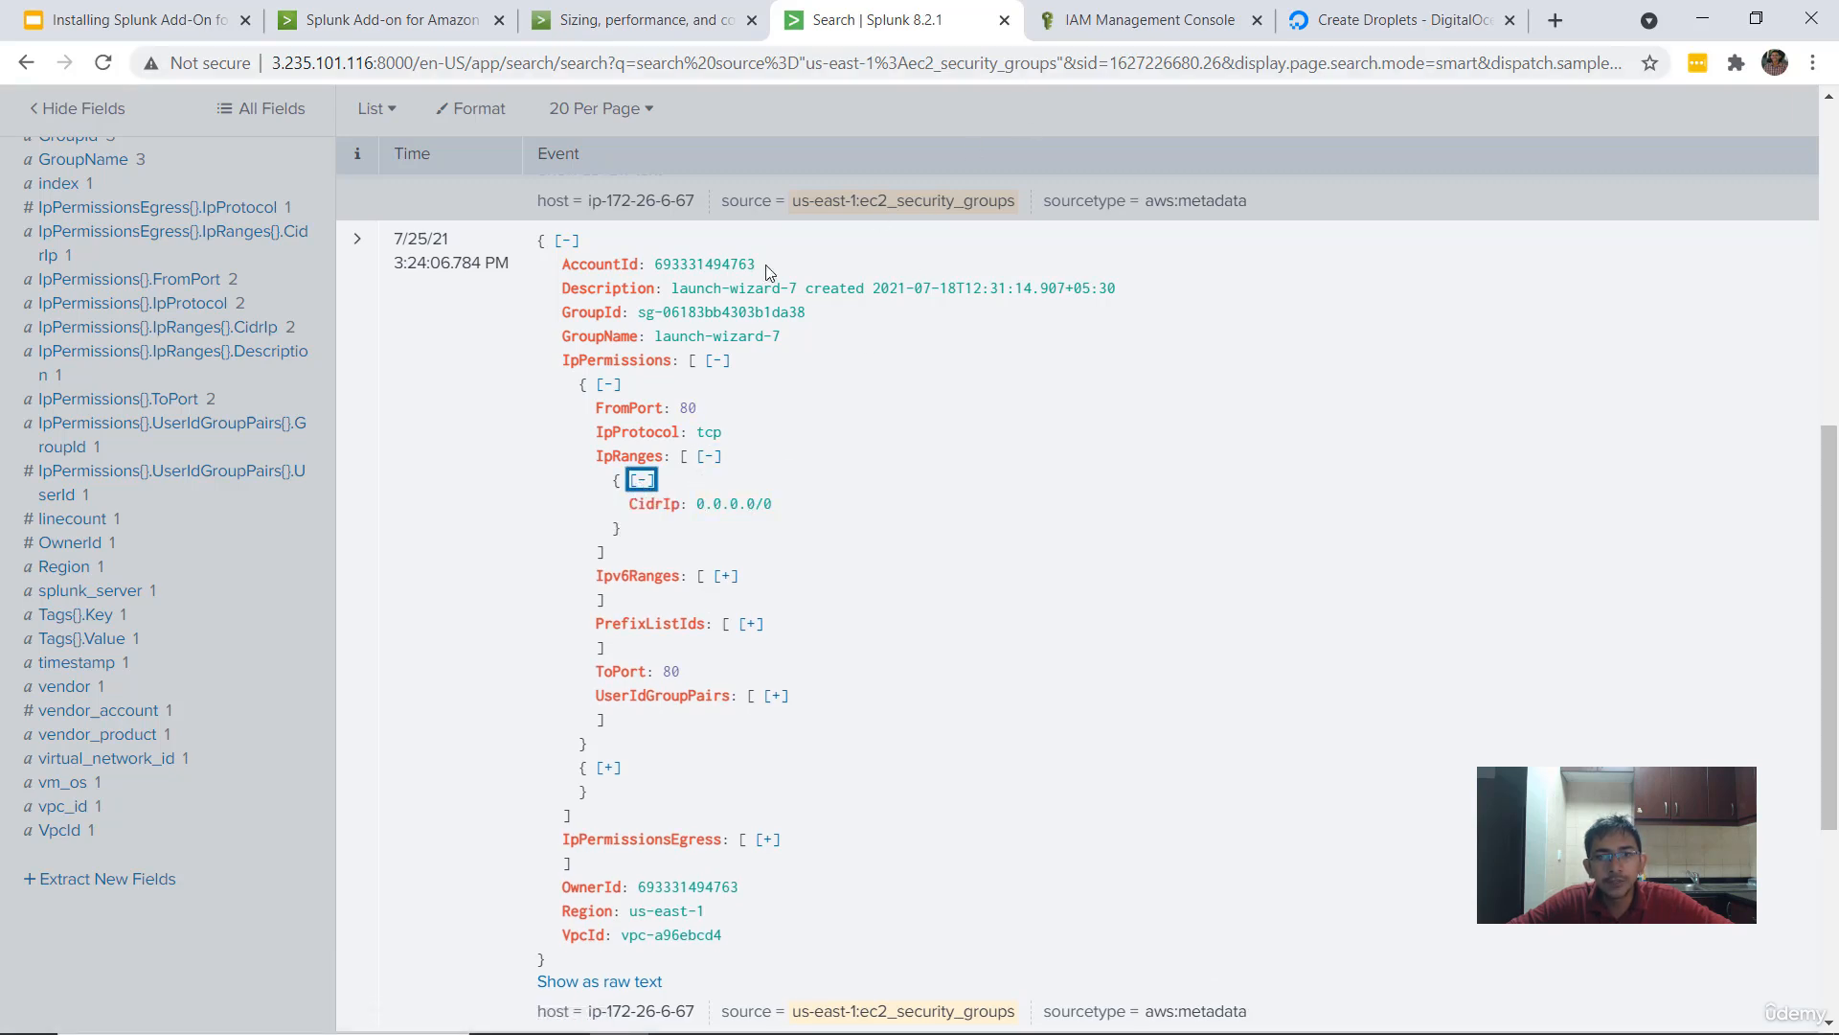
- Find the EC2 service in the AWS console, open it in a separate browser tab, and show its security groups
{"action": "left_click", "coordinate": [1178, 16]}
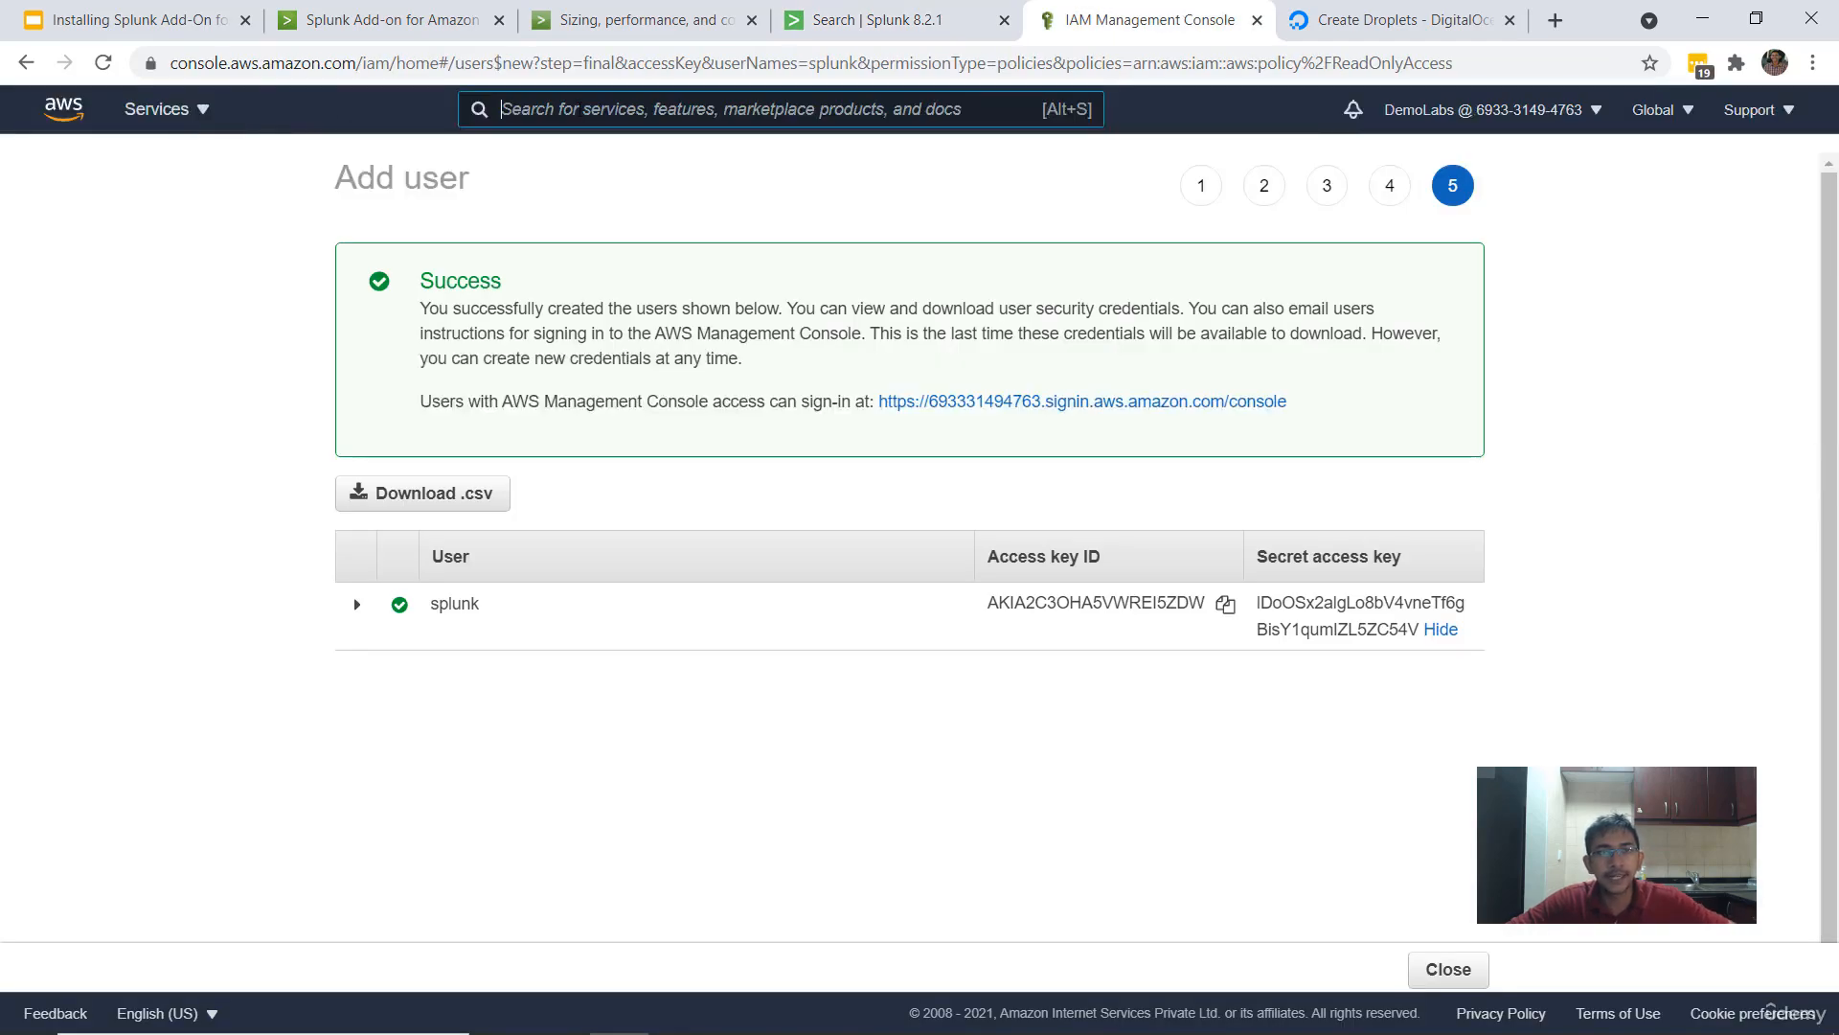
{"action": "left_click", "coordinate": [589, 108]}
{"action": "type", "text": "ec2"}
{"action": "right_click", "coordinate": [569, 293]}
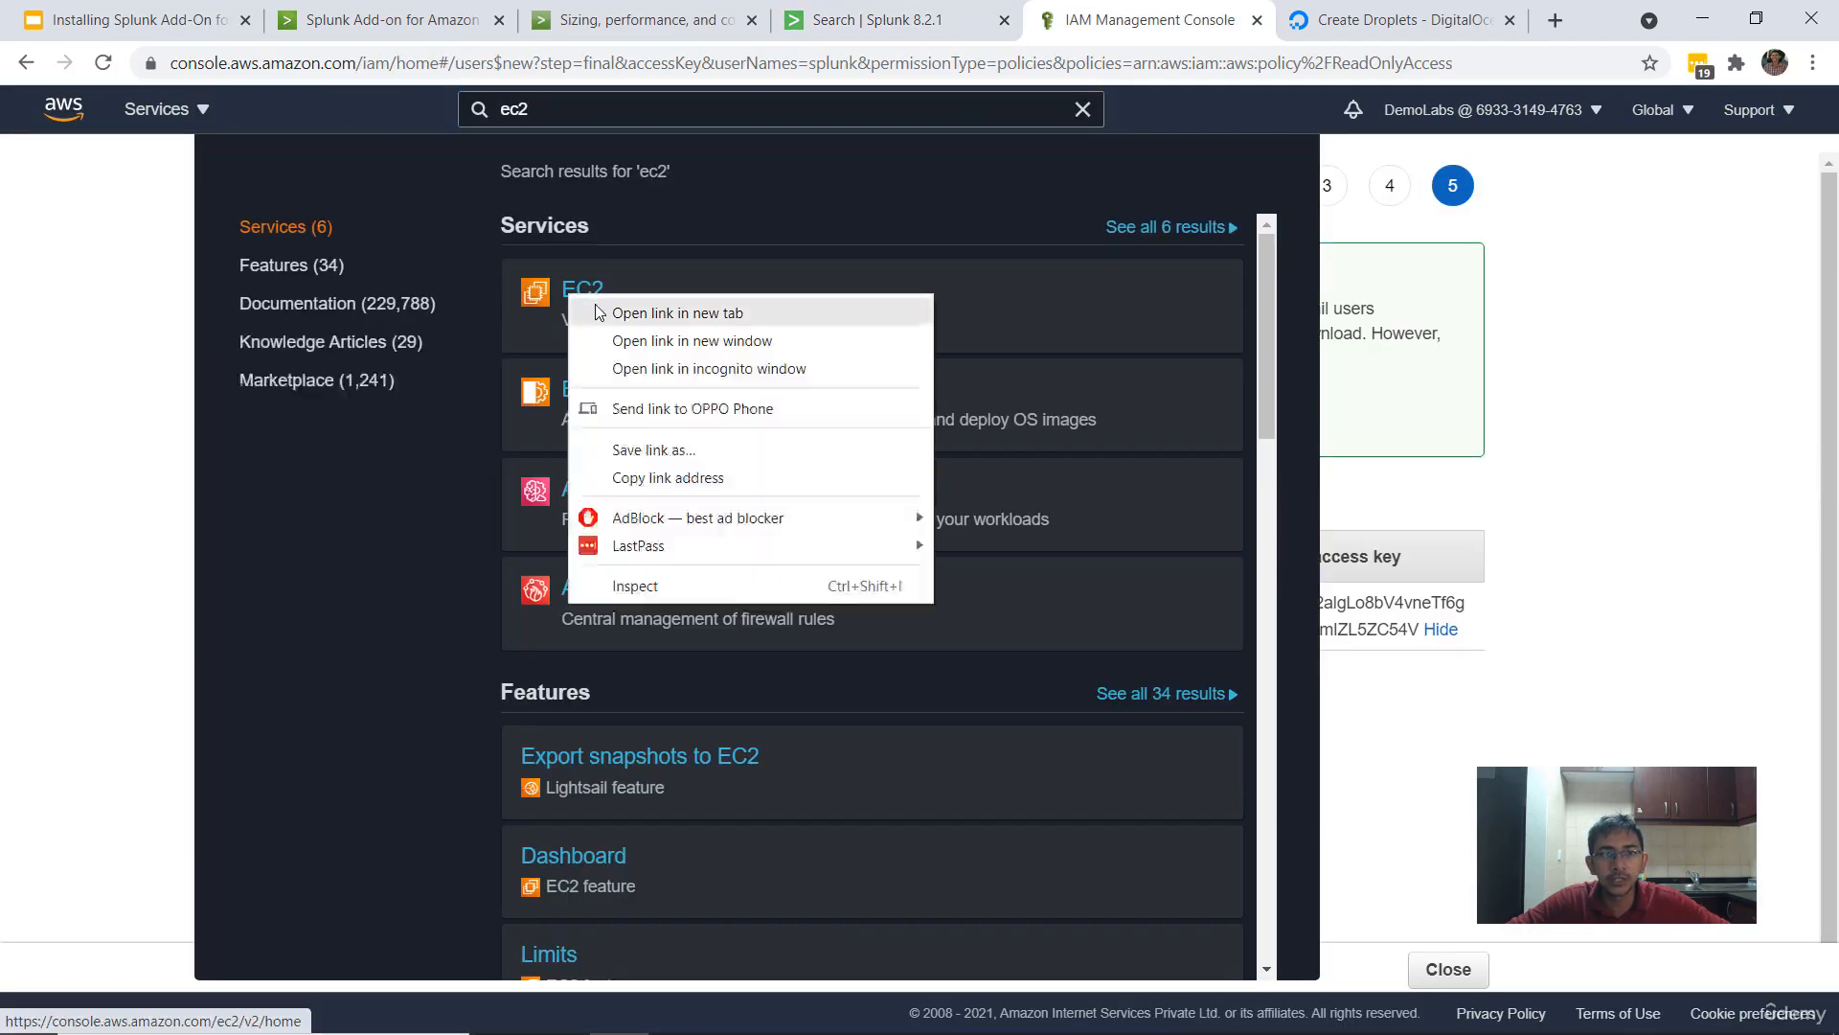
{"action": "left_click", "coordinate": [599, 306]}
{"action": "left_click", "coordinate": [1178, 7]}
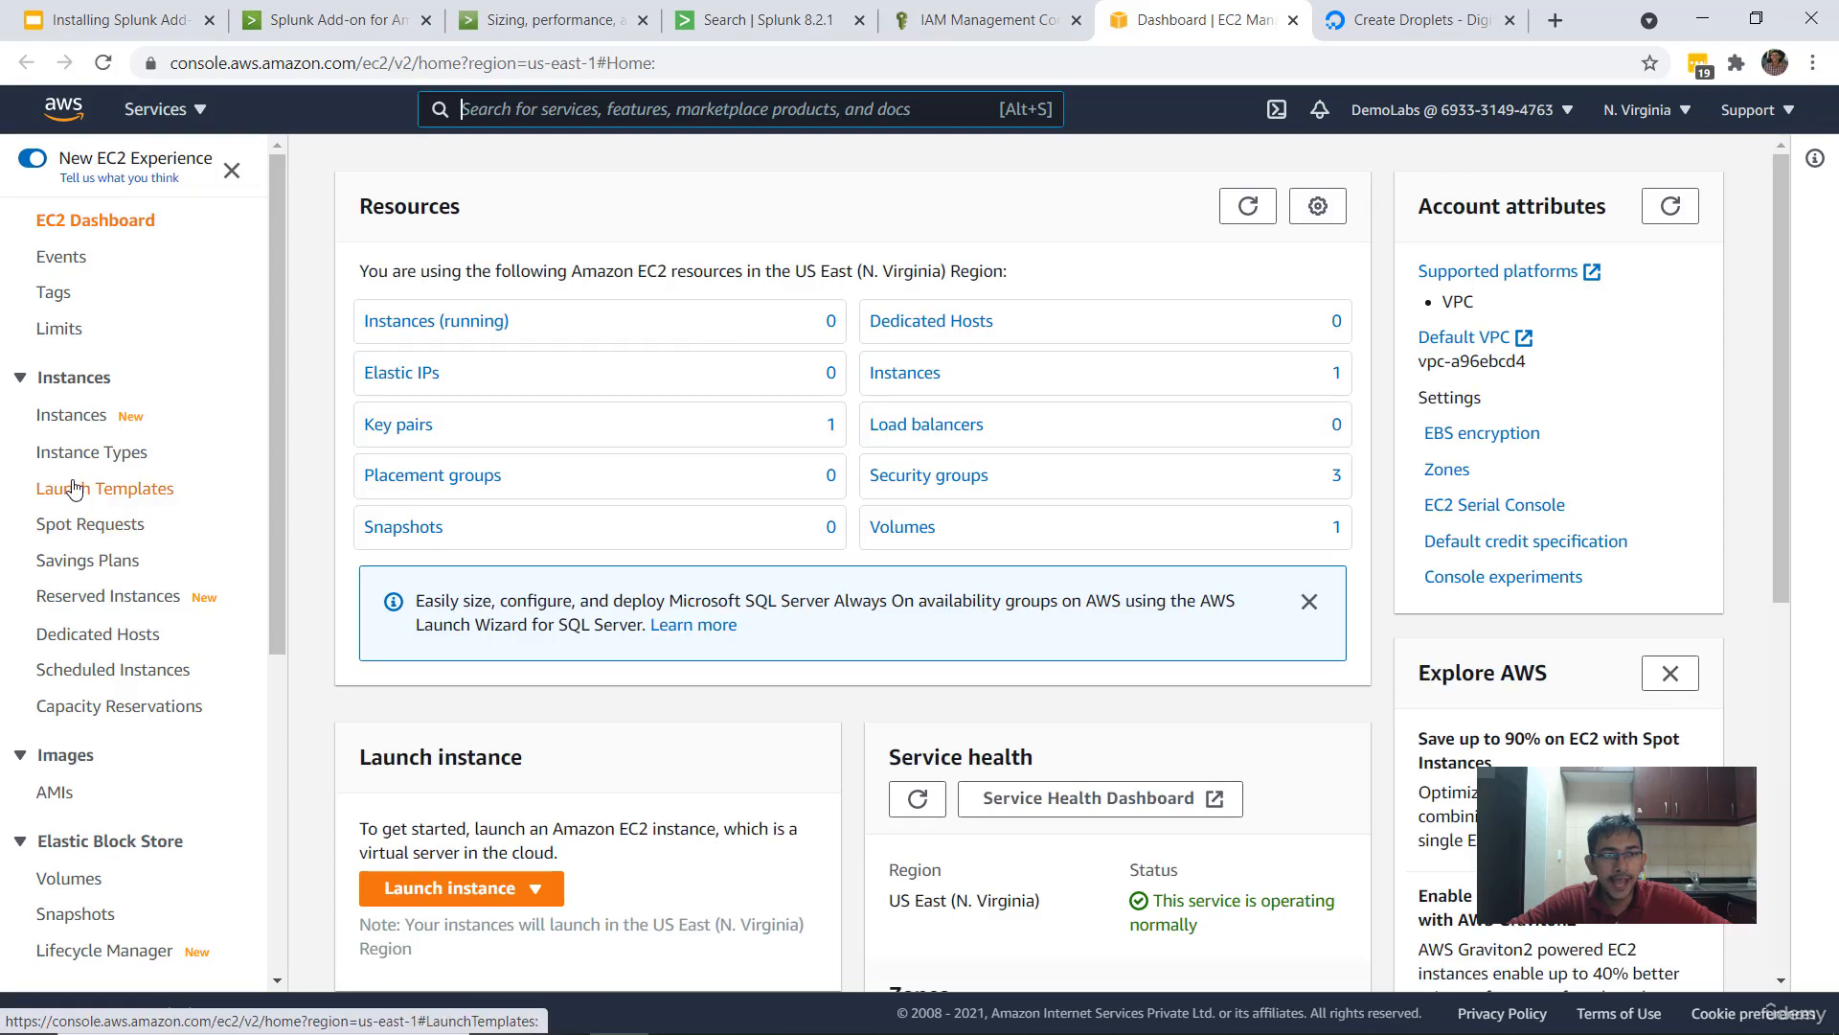
{"action": "scroll", "coordinate": [76, 490], "scroll_direction": "down", "scroll_amount": 5}
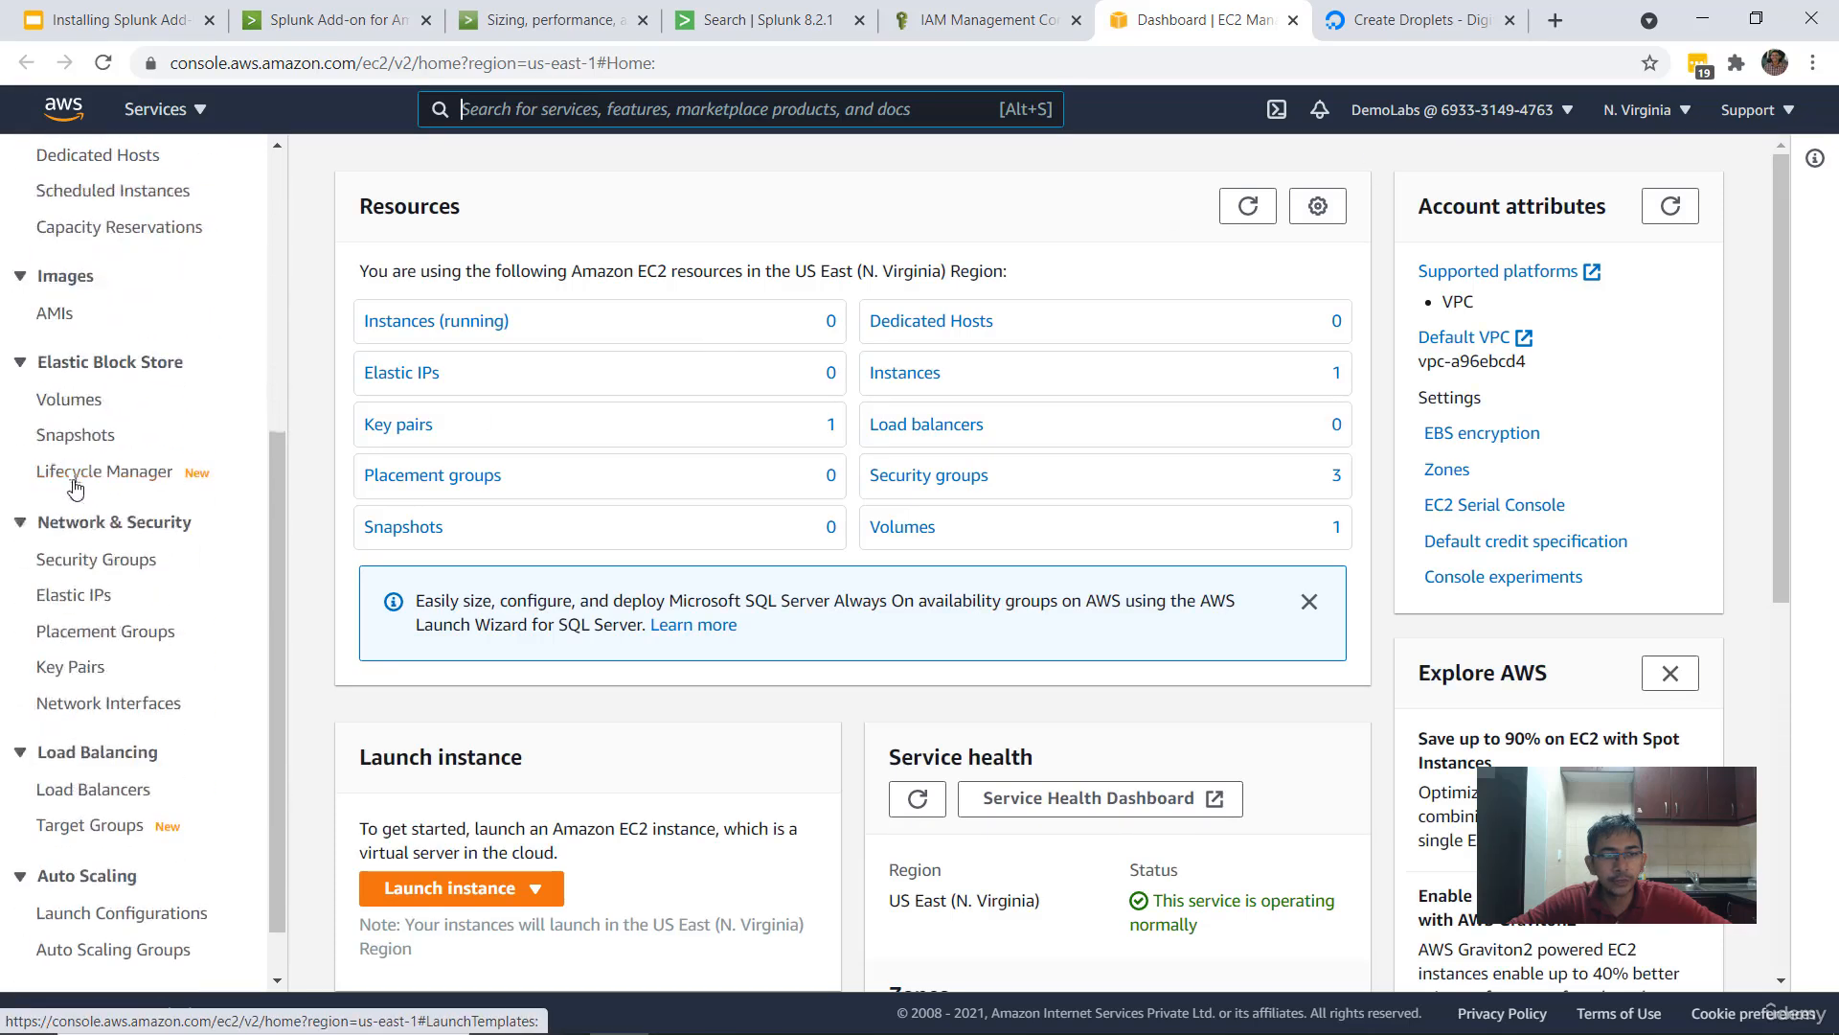
{"action": "left_click", "coordinate": [115, 563]}
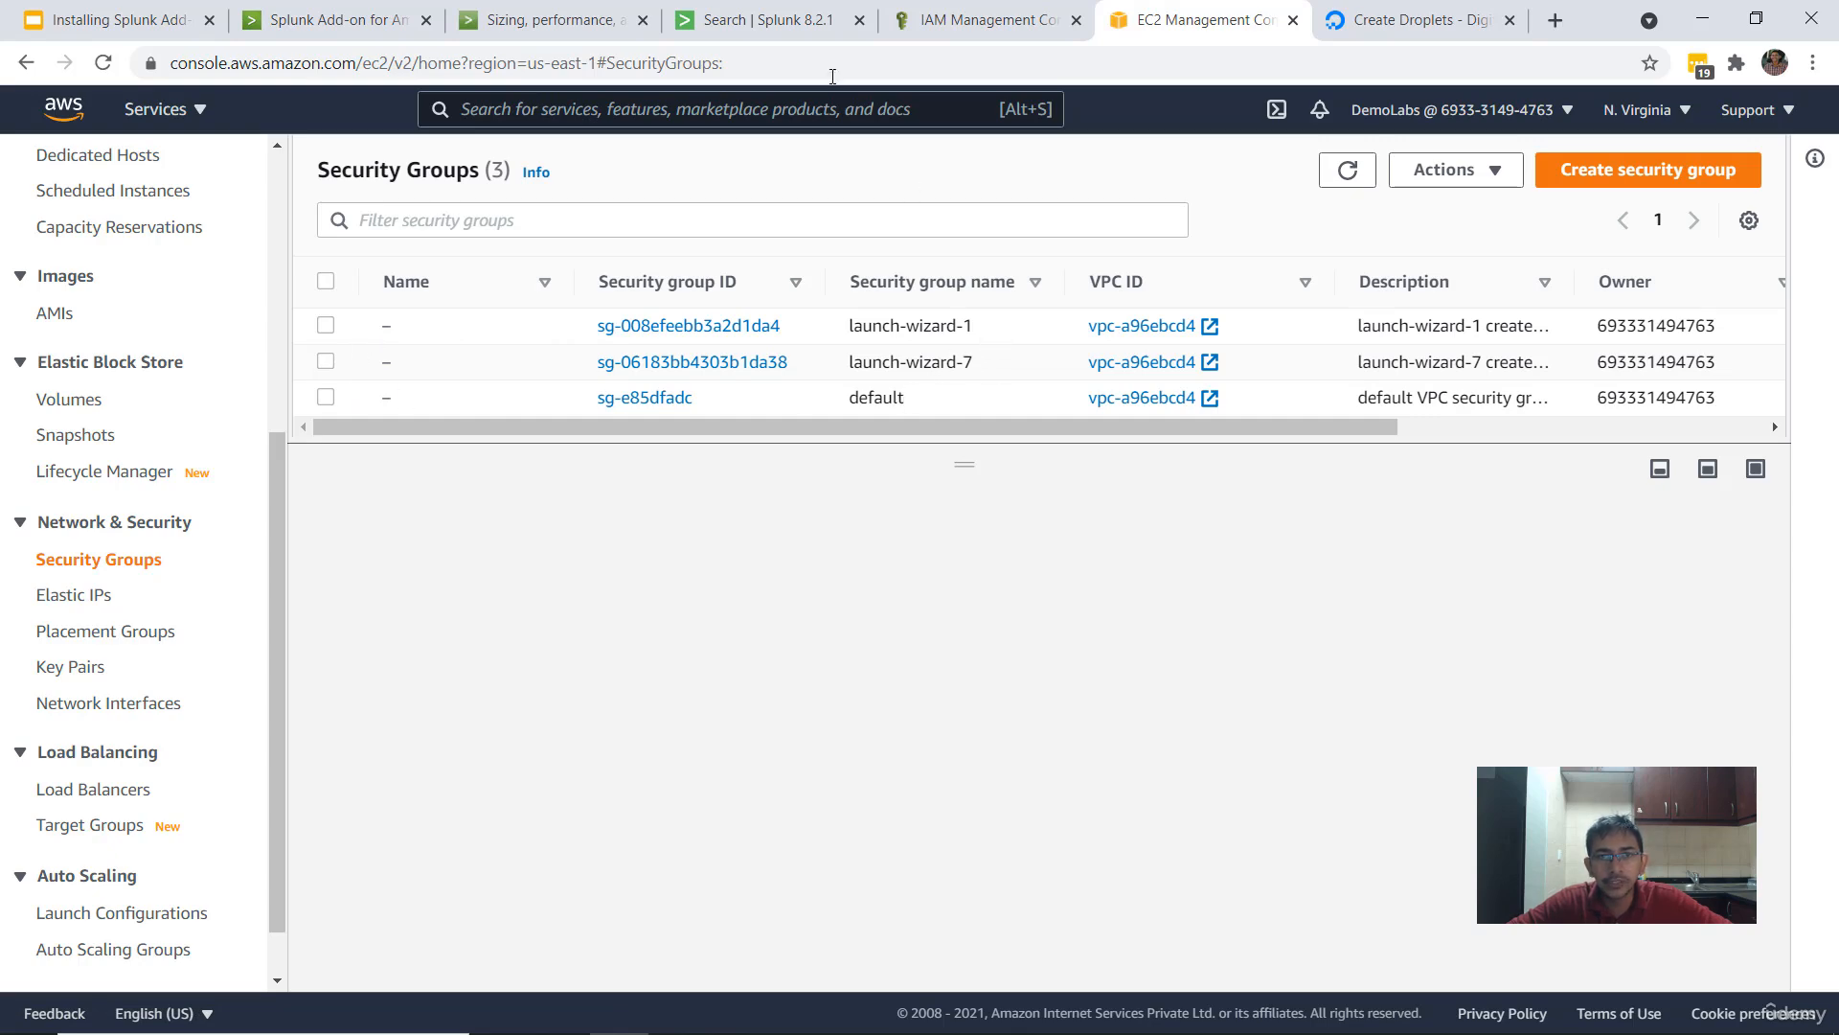
- Check the launch-wizard-7 security group's inbound rules in AWS, comparing the HTTP rule with Splunk and examining the SSH rule's port and source
{"action": "left_click", "coordinate": [774, 17]}
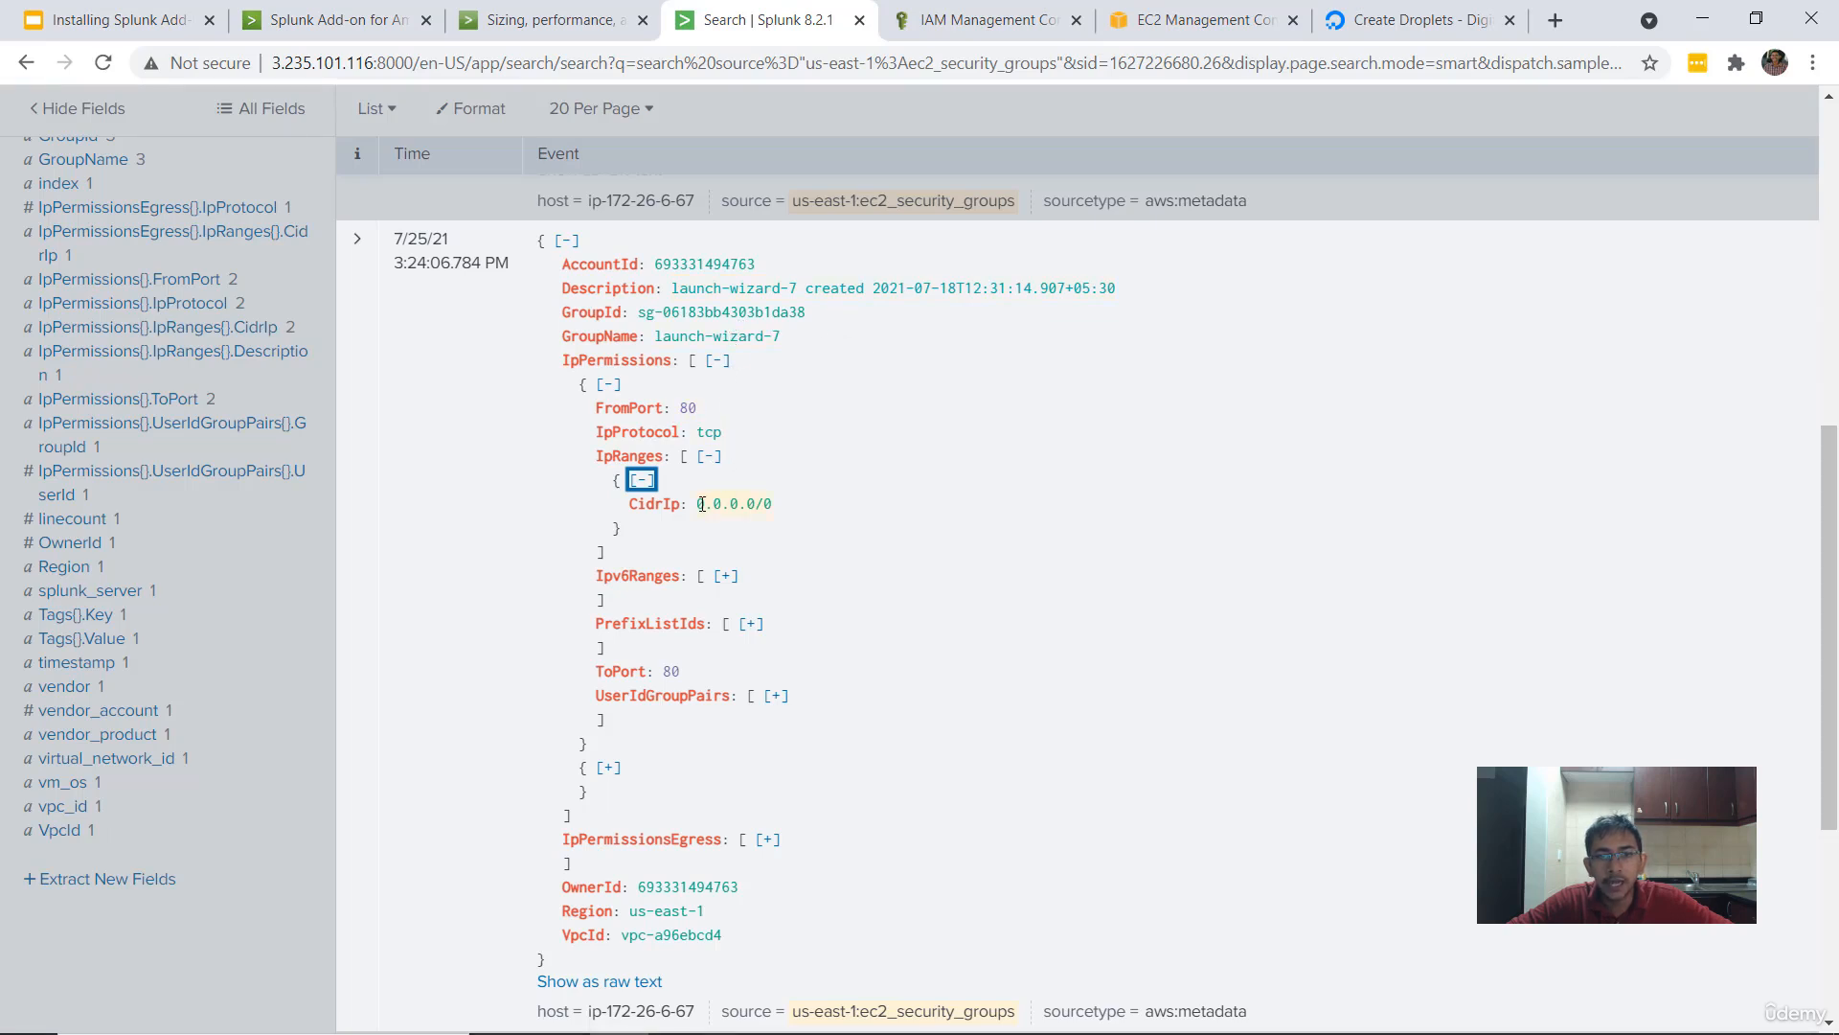
{"action": "left_click", "coordinate": [1202, 19]}
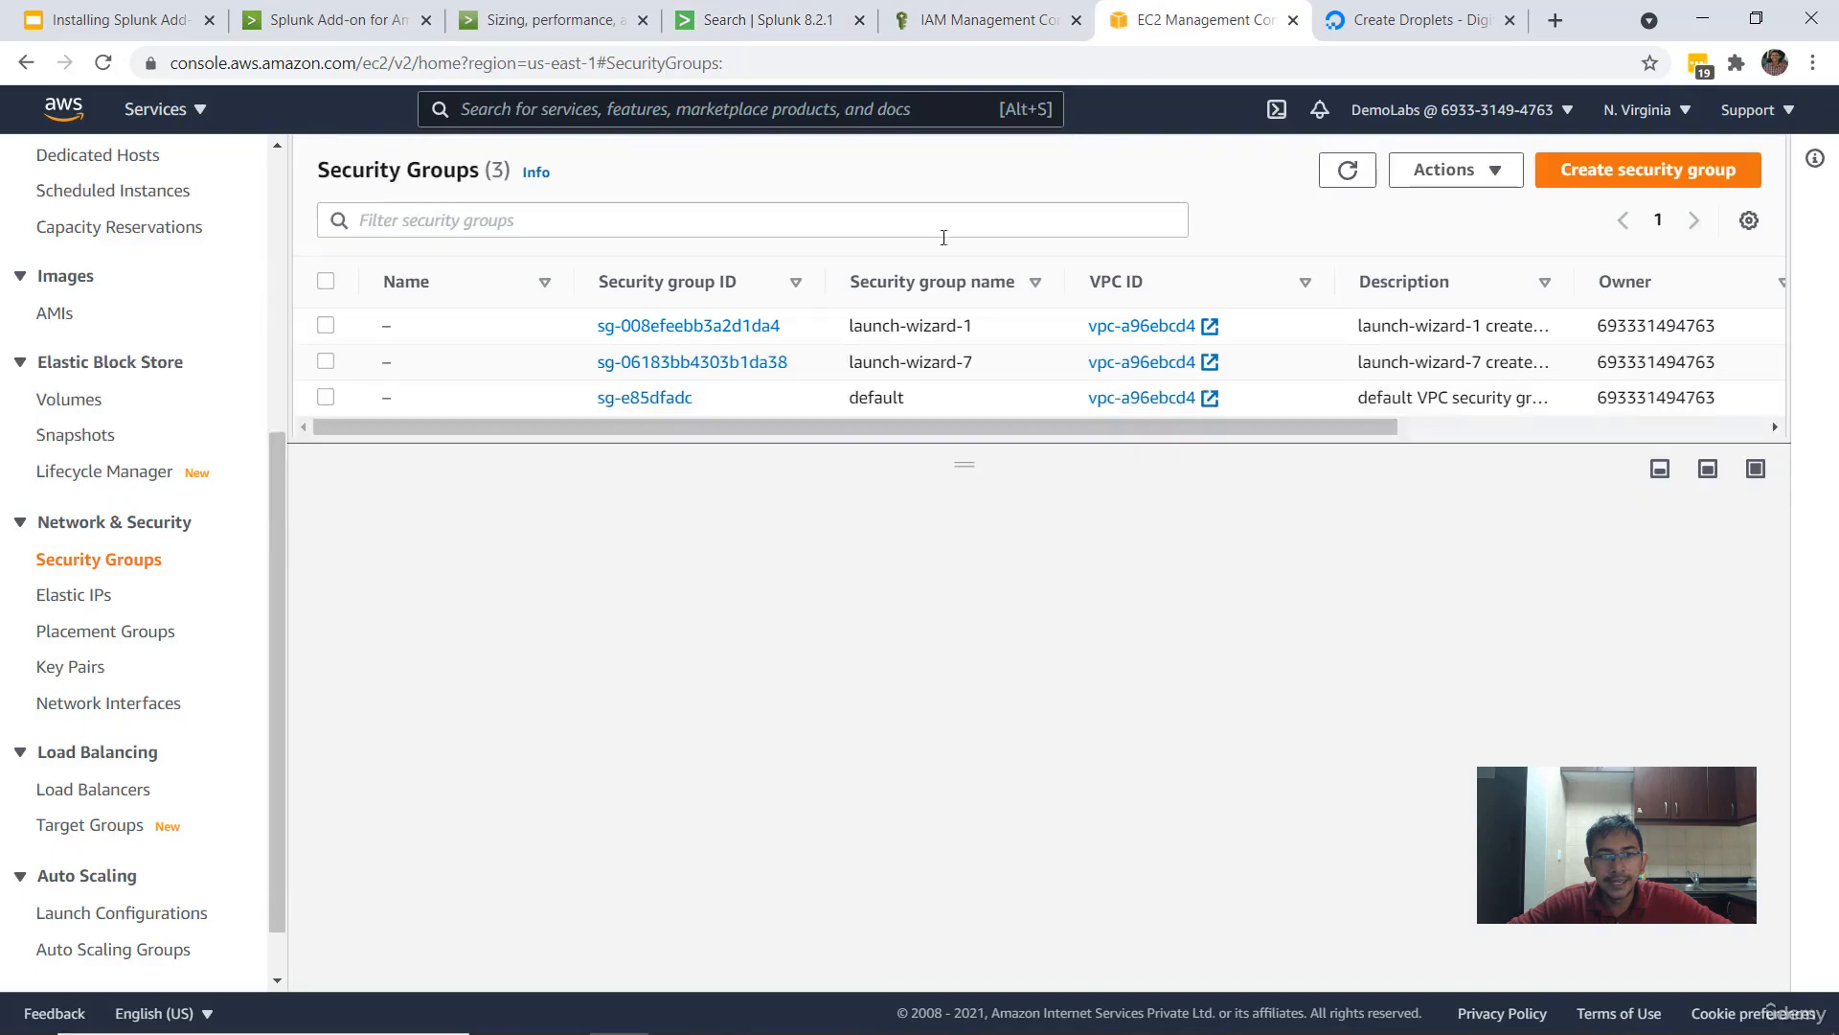
{"action": "left_click", "coordinate": [1004, 365]}
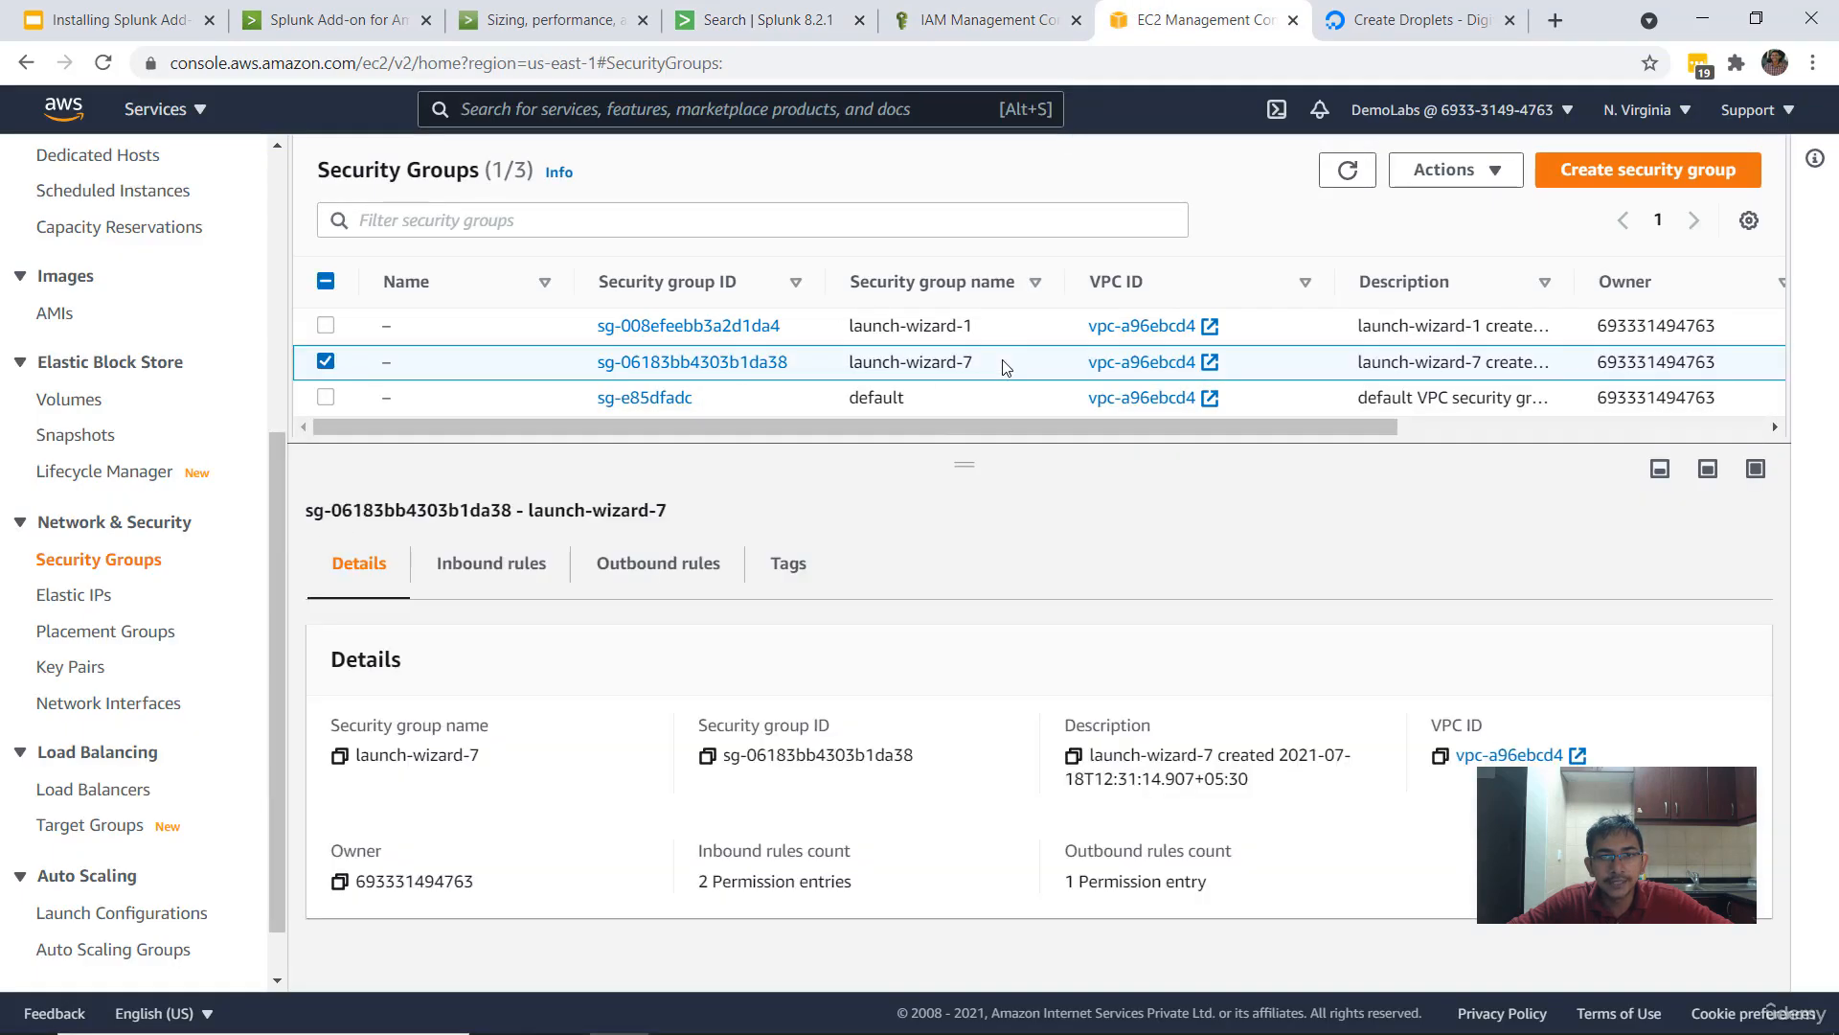
{"action": "left_click", "coordinate": [513, 567]}
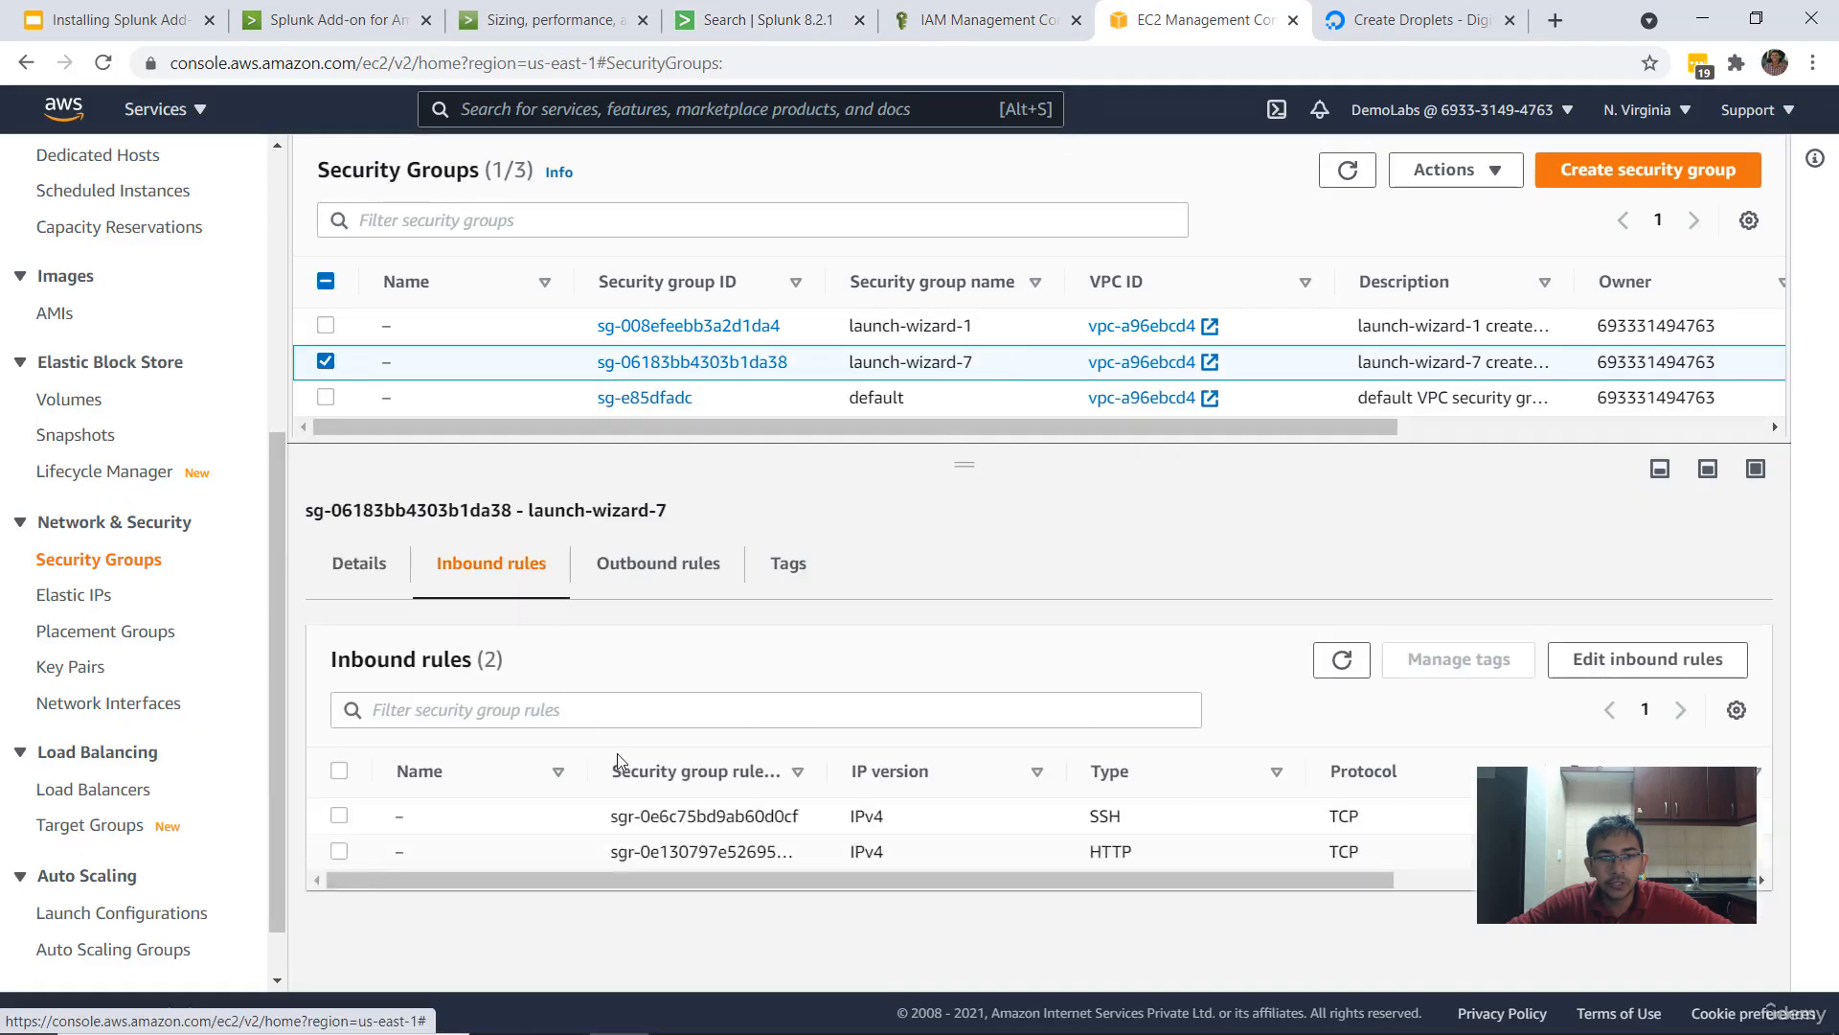
{"action": "left_click_drag", "start_coordinate": [1236, 882], "coordinate": [1361, 882]}
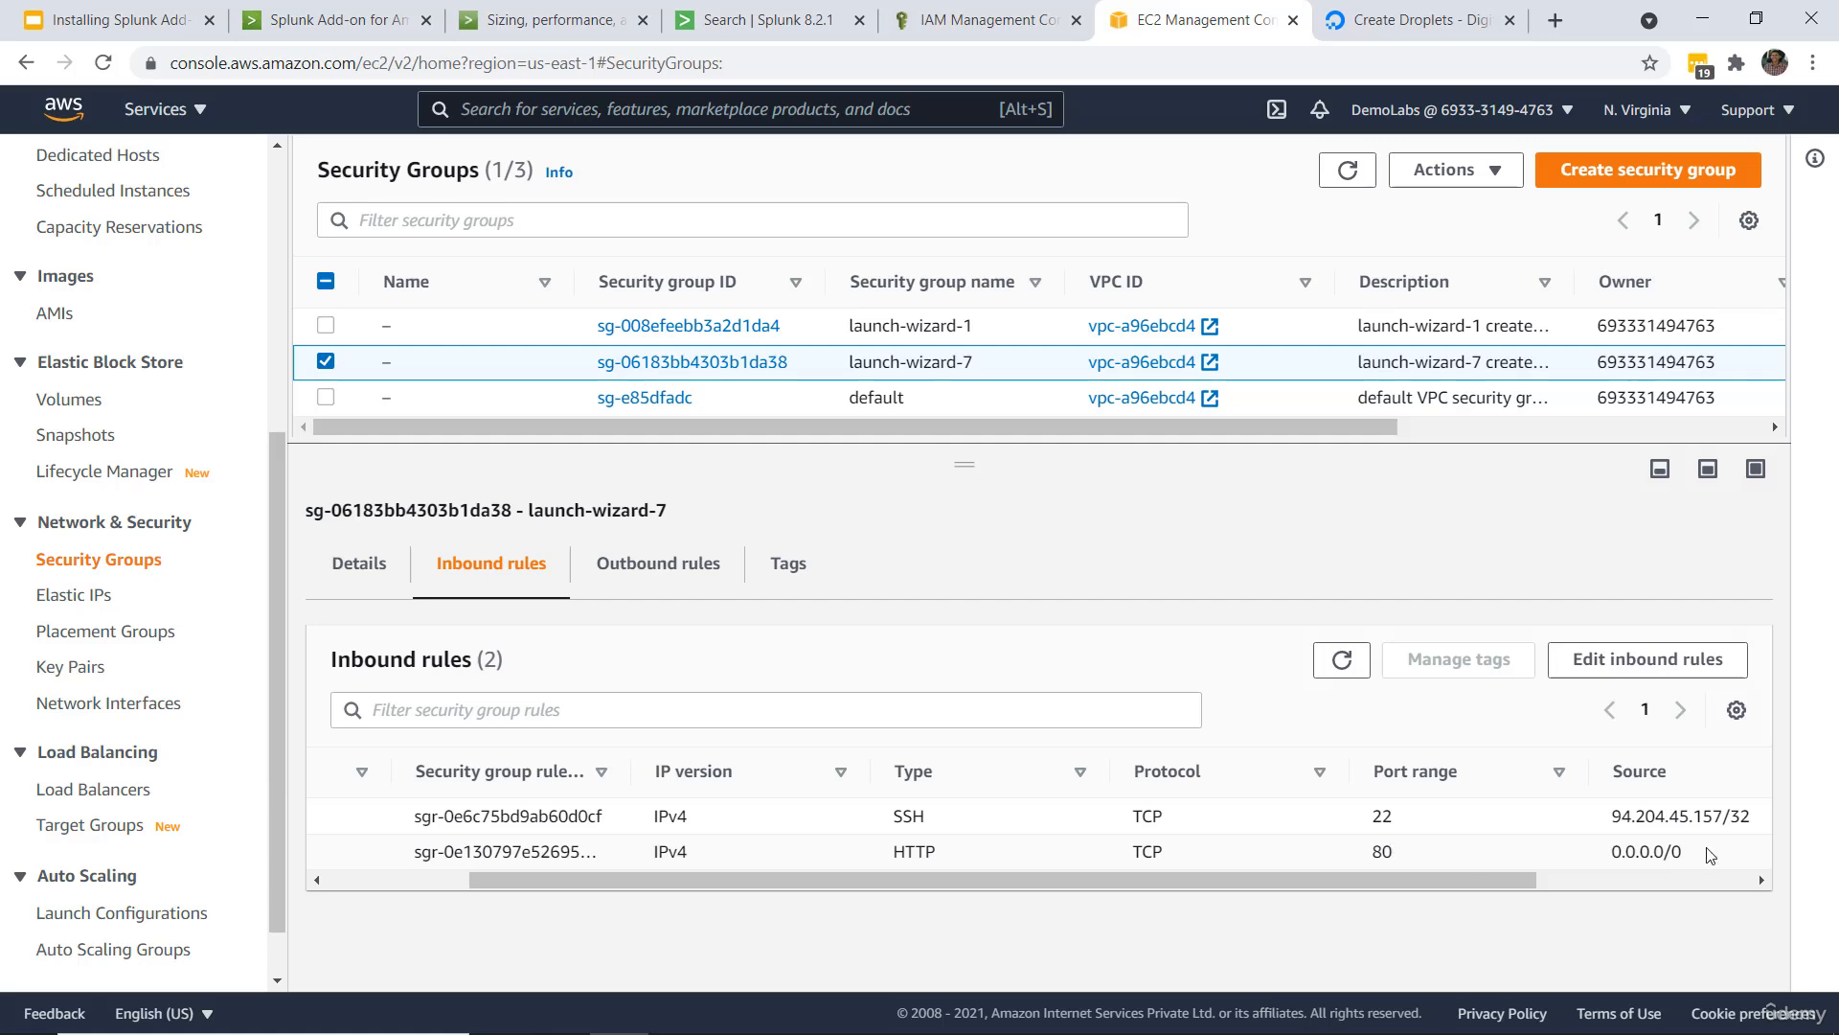
{"action": "left_click_drag", "start_coordinate": [1710, 852], "coordinate": [1598, 850]}
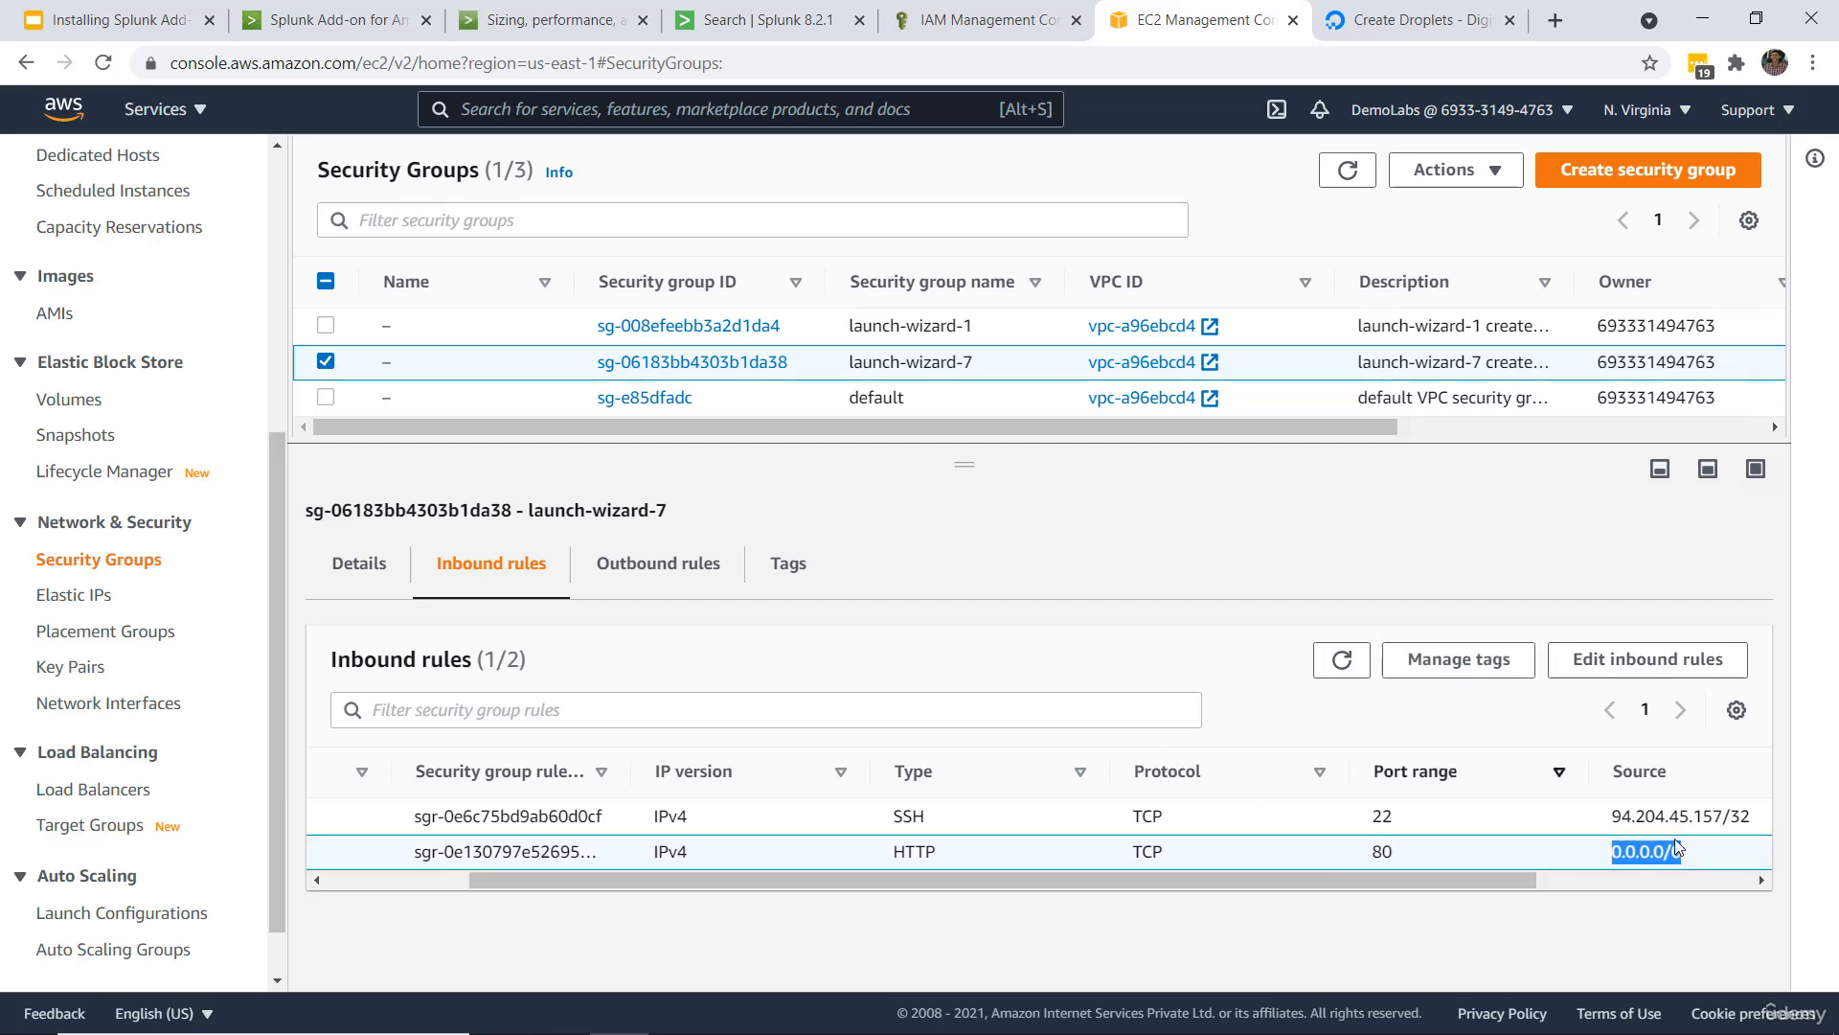
{"action": "left_click_drag", "start_coordinate": [1372, 823], "coordinate": [1425, 821]}
{"action": "left_click_drag", "start_coordinate": [1613, 815], "coordinate": [1713, 817]}
- Expand the second IpPermissions entry of the launch-wizard-7 event in Splunk and compare its CIDR range with the SSH rule in AWS
{"action": "left_click", "coordinate": [738, 13]}
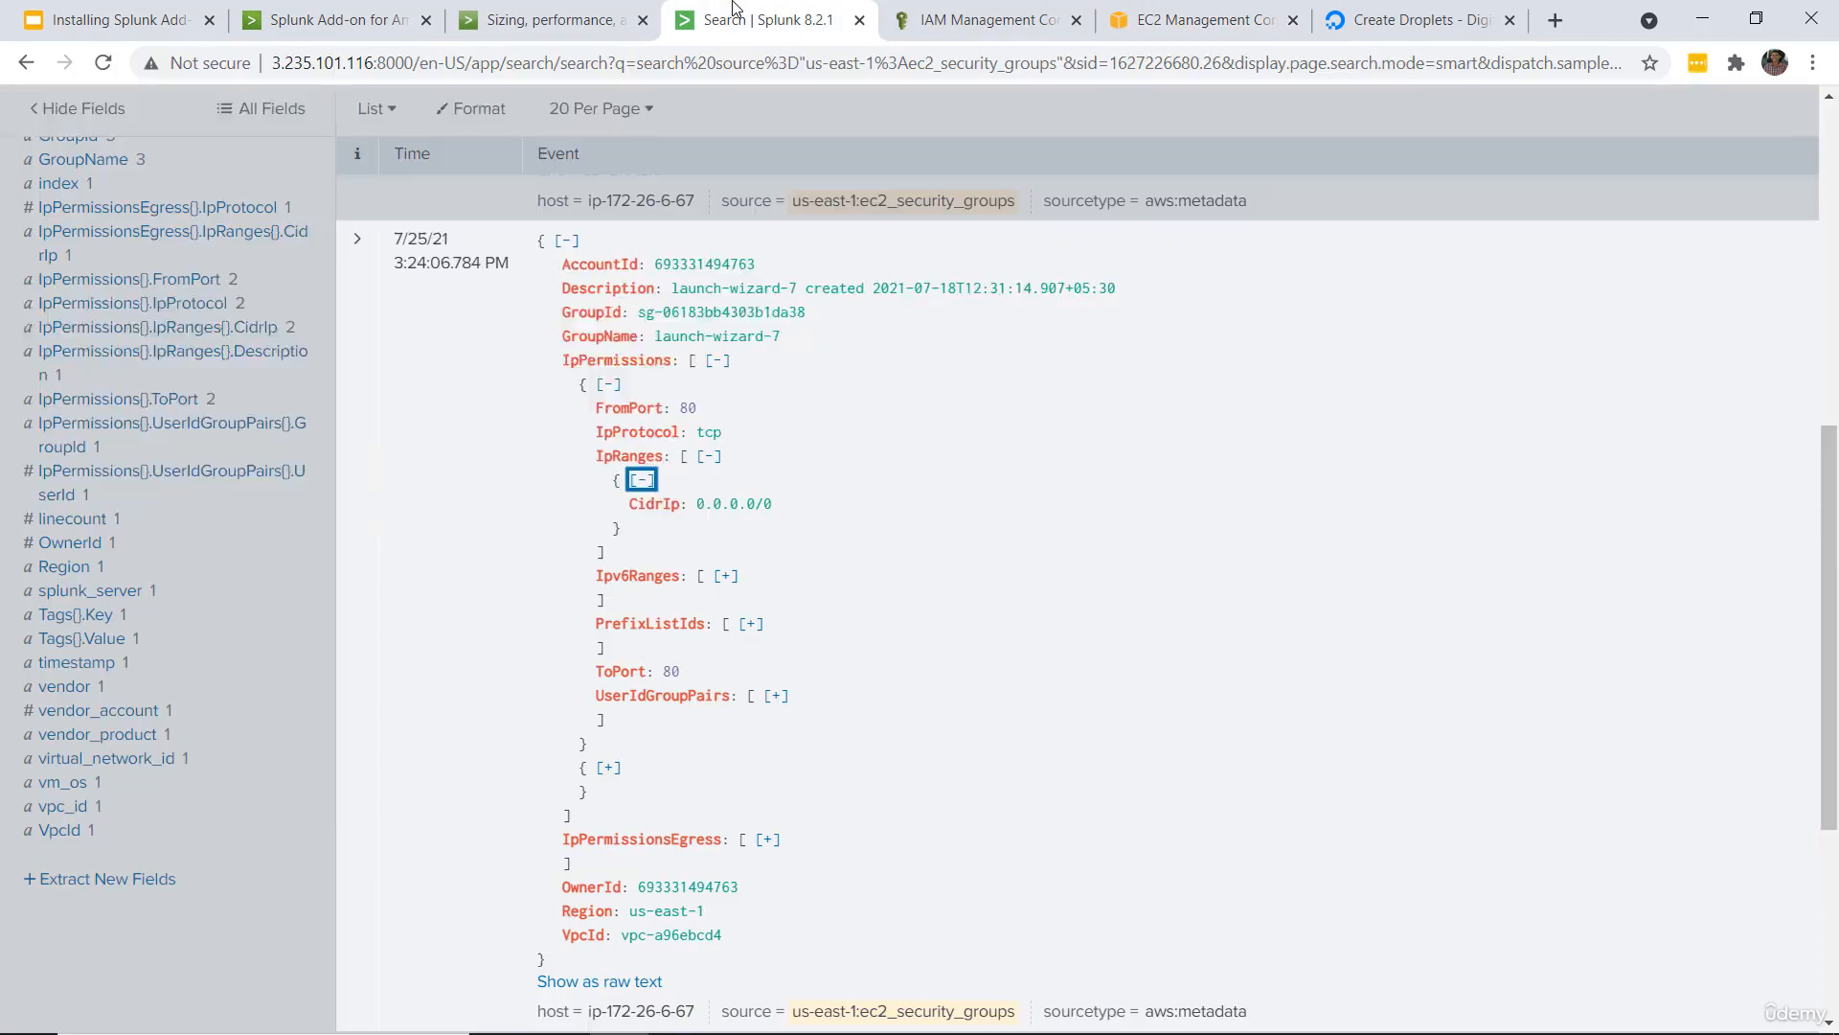
{"action": "scroll", "coordinate": [731, 461], "scroll_direction": "down", "scroll_amount": 1}
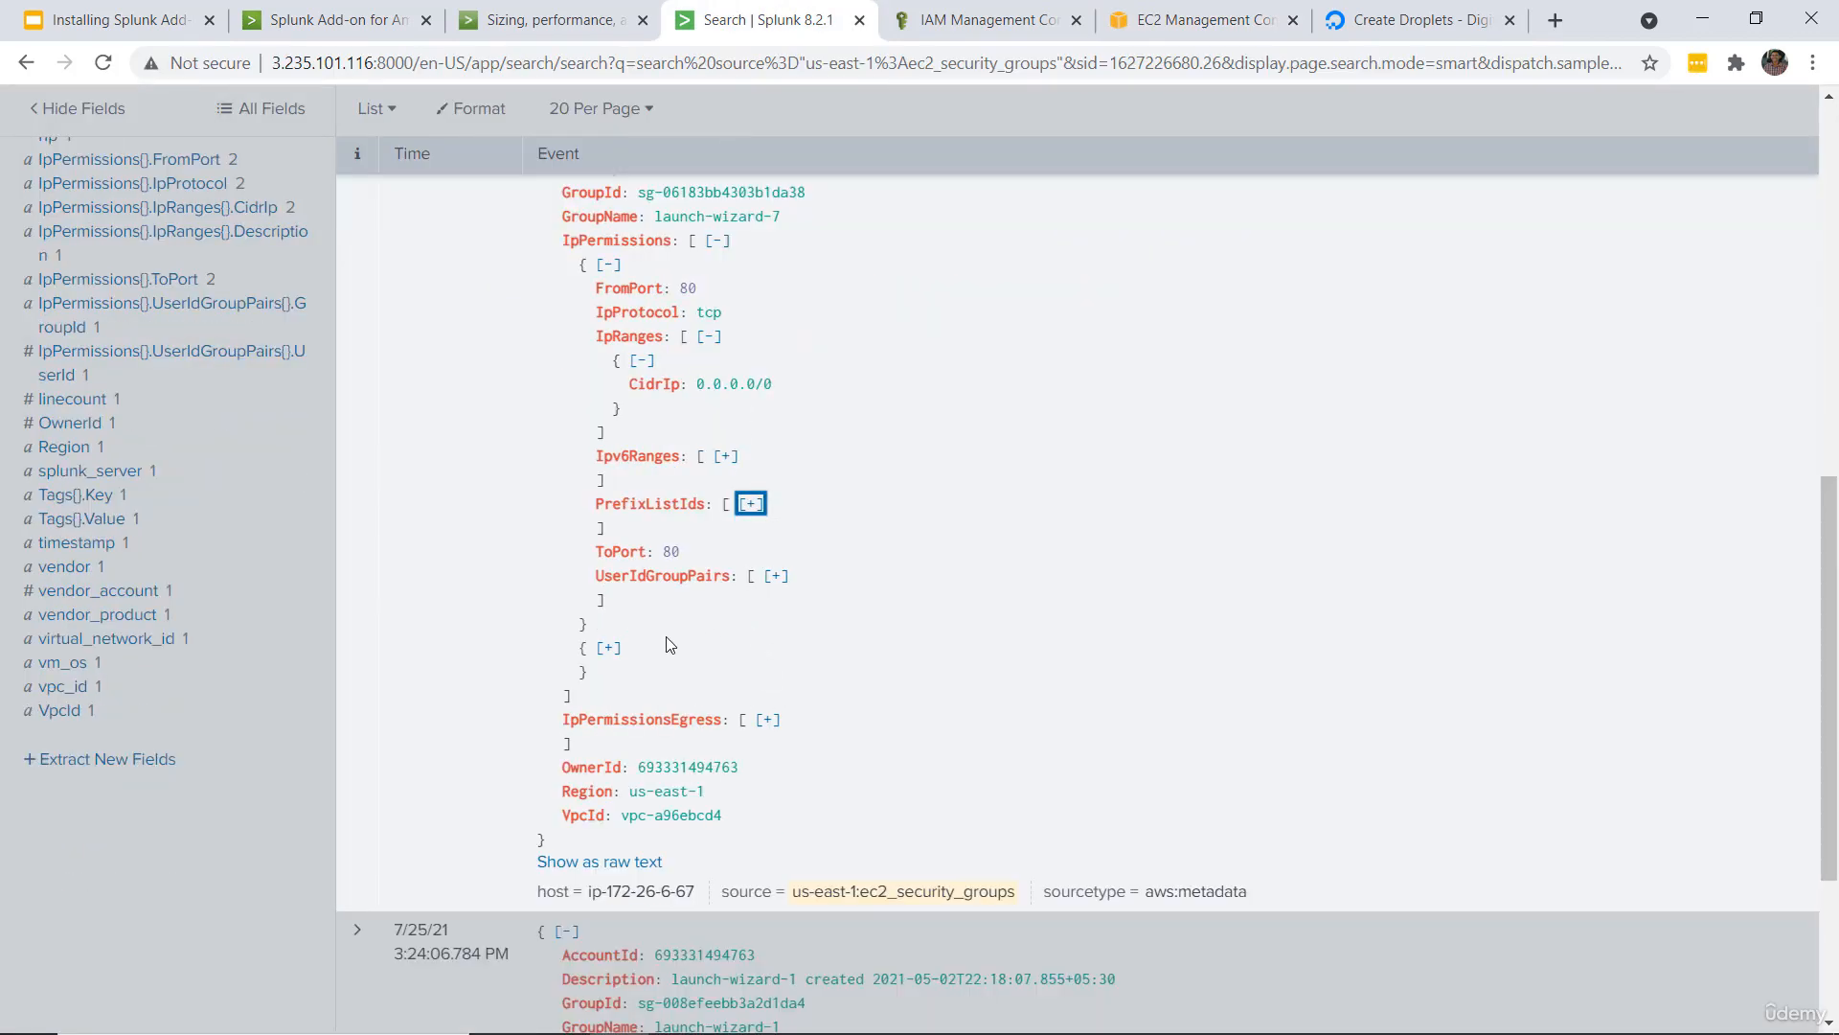
{"action": "left_click", "coordinate": [610, 649]}
{"action": "scroll", "coordinate": [614, 623], "scroll_direction": "down", "scroll_amount": 1}
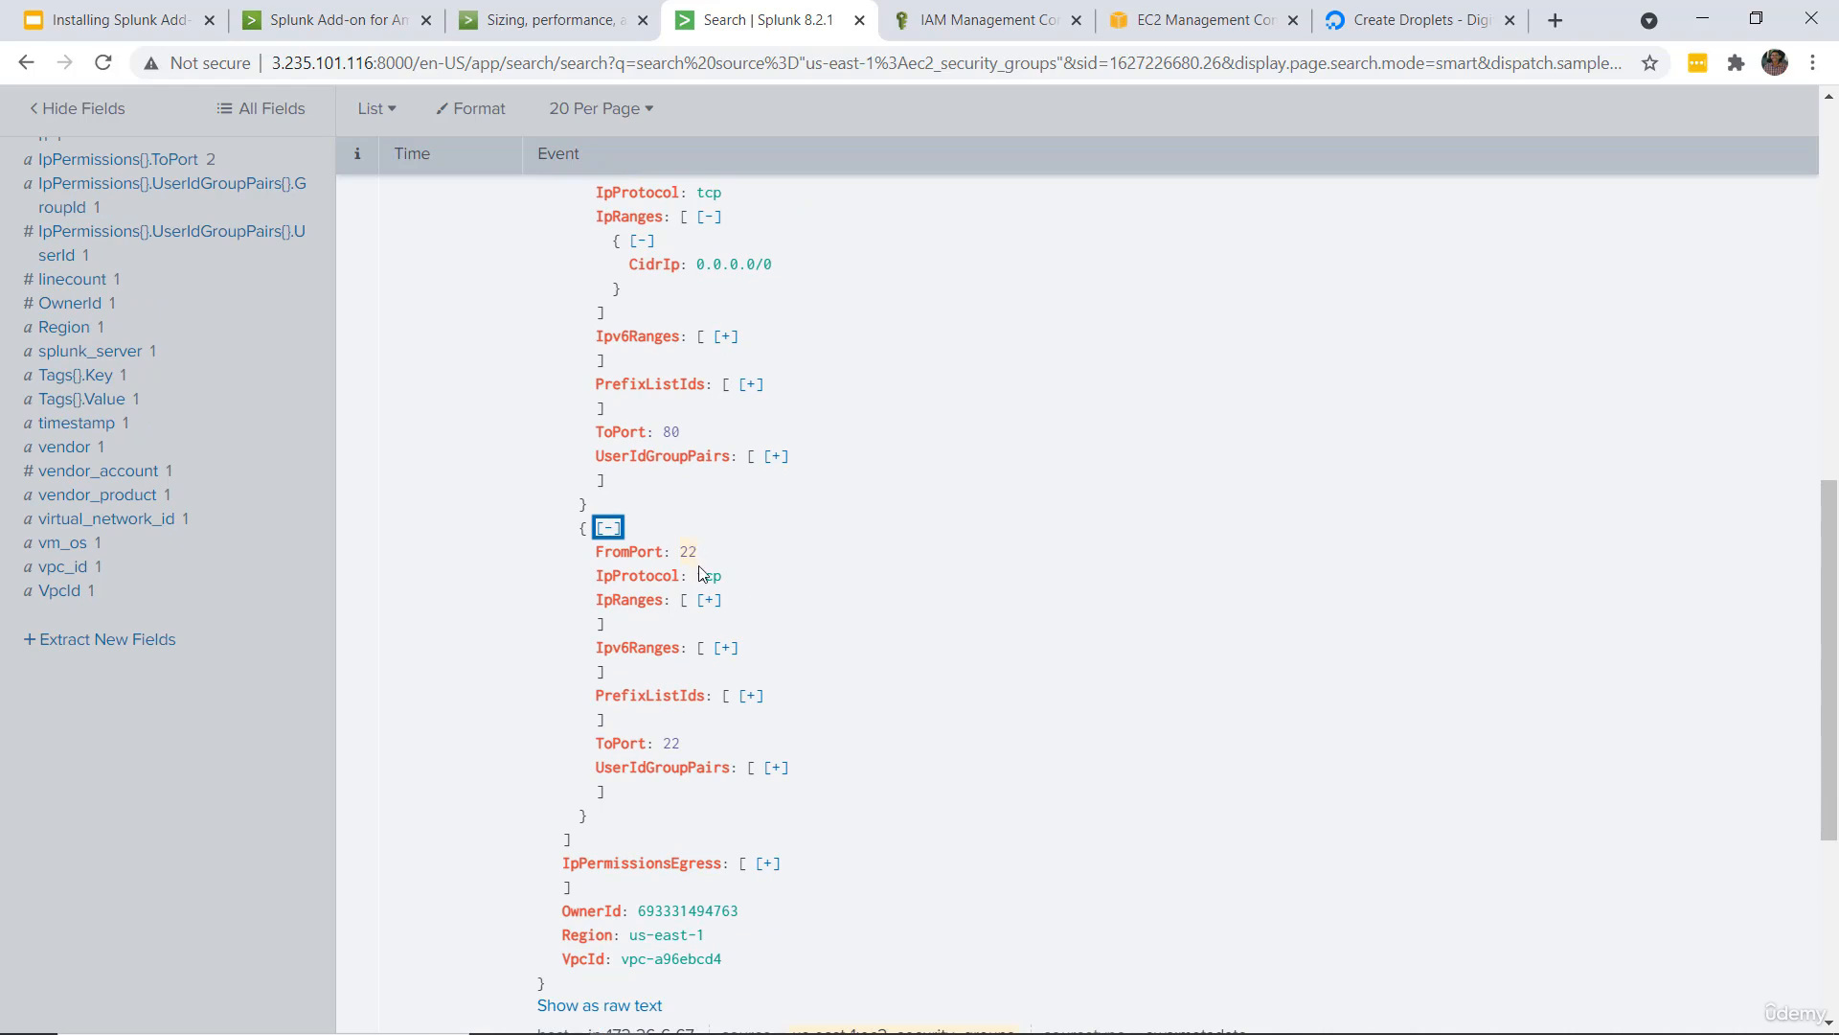
{"action": "left_click", "coordinate": [709, 599]}
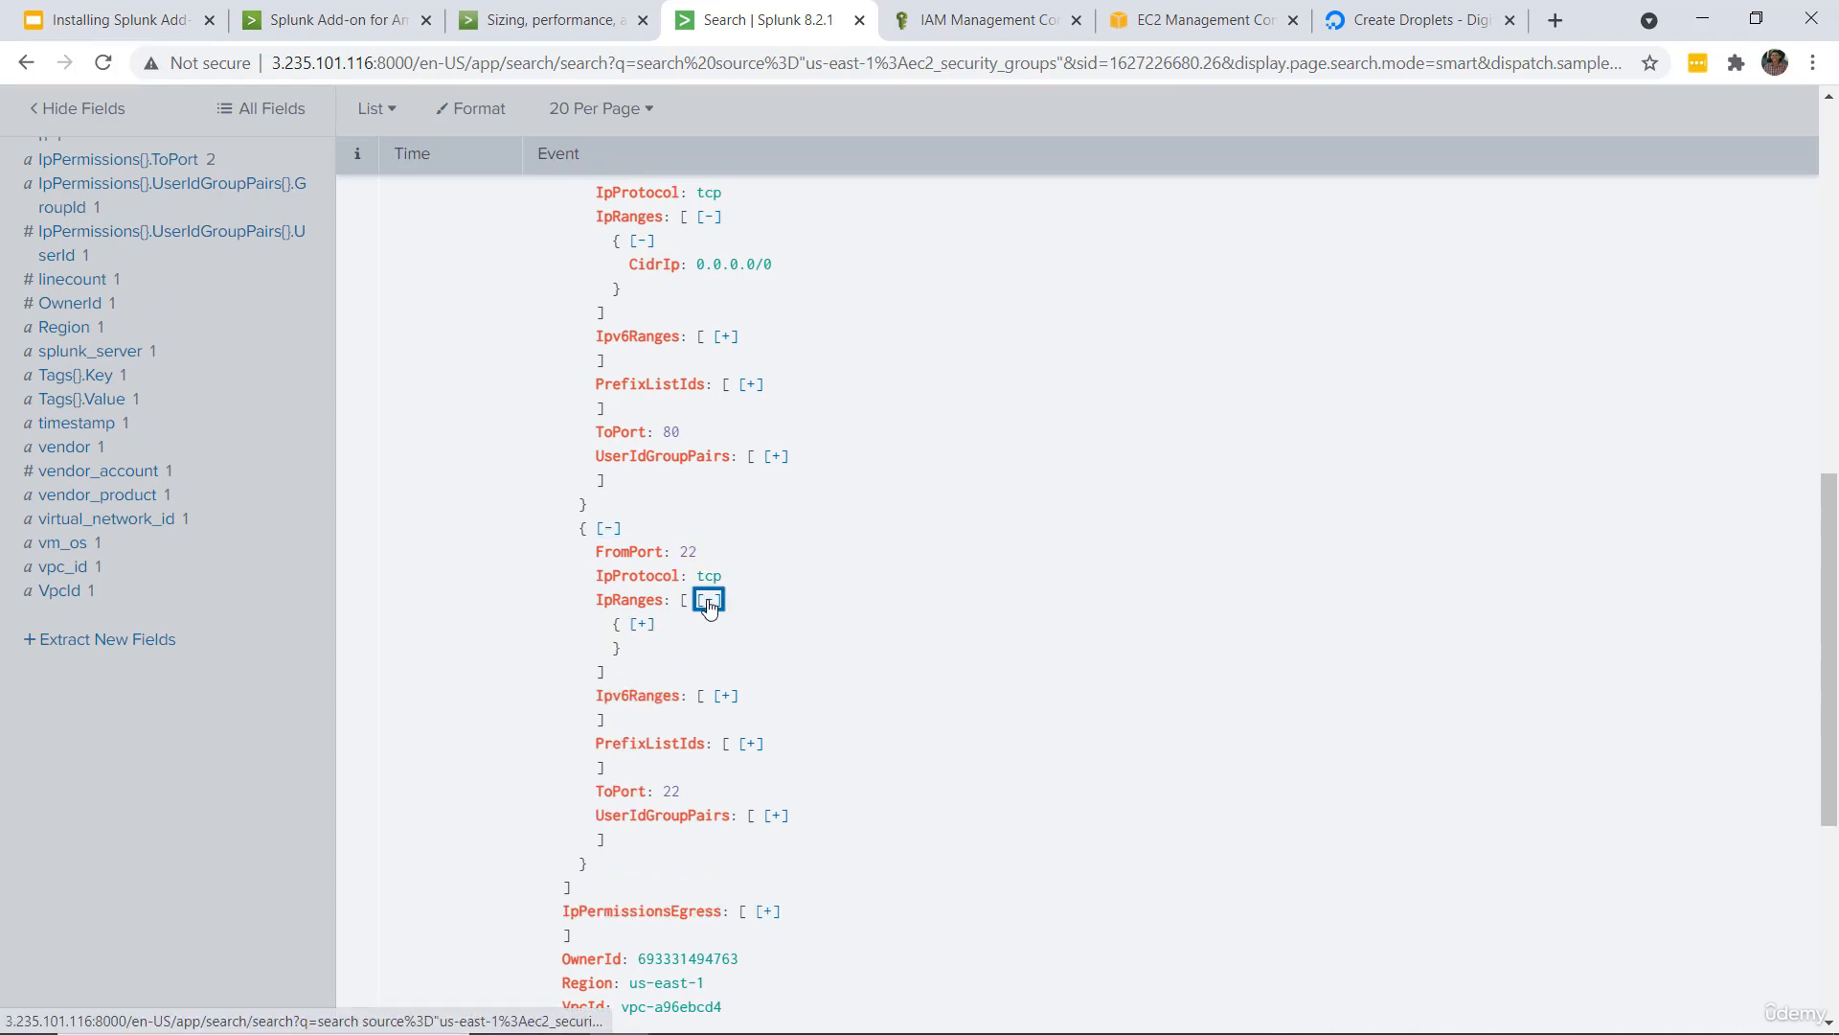
{"action": "left_click", "coordinate": [640, 625]}
{"action": "left_click_drag", "start_coordinate": [698, 647], "coordinate": [830, 647]}
{"action": "left_click", "coordinate": [1198, 20]}
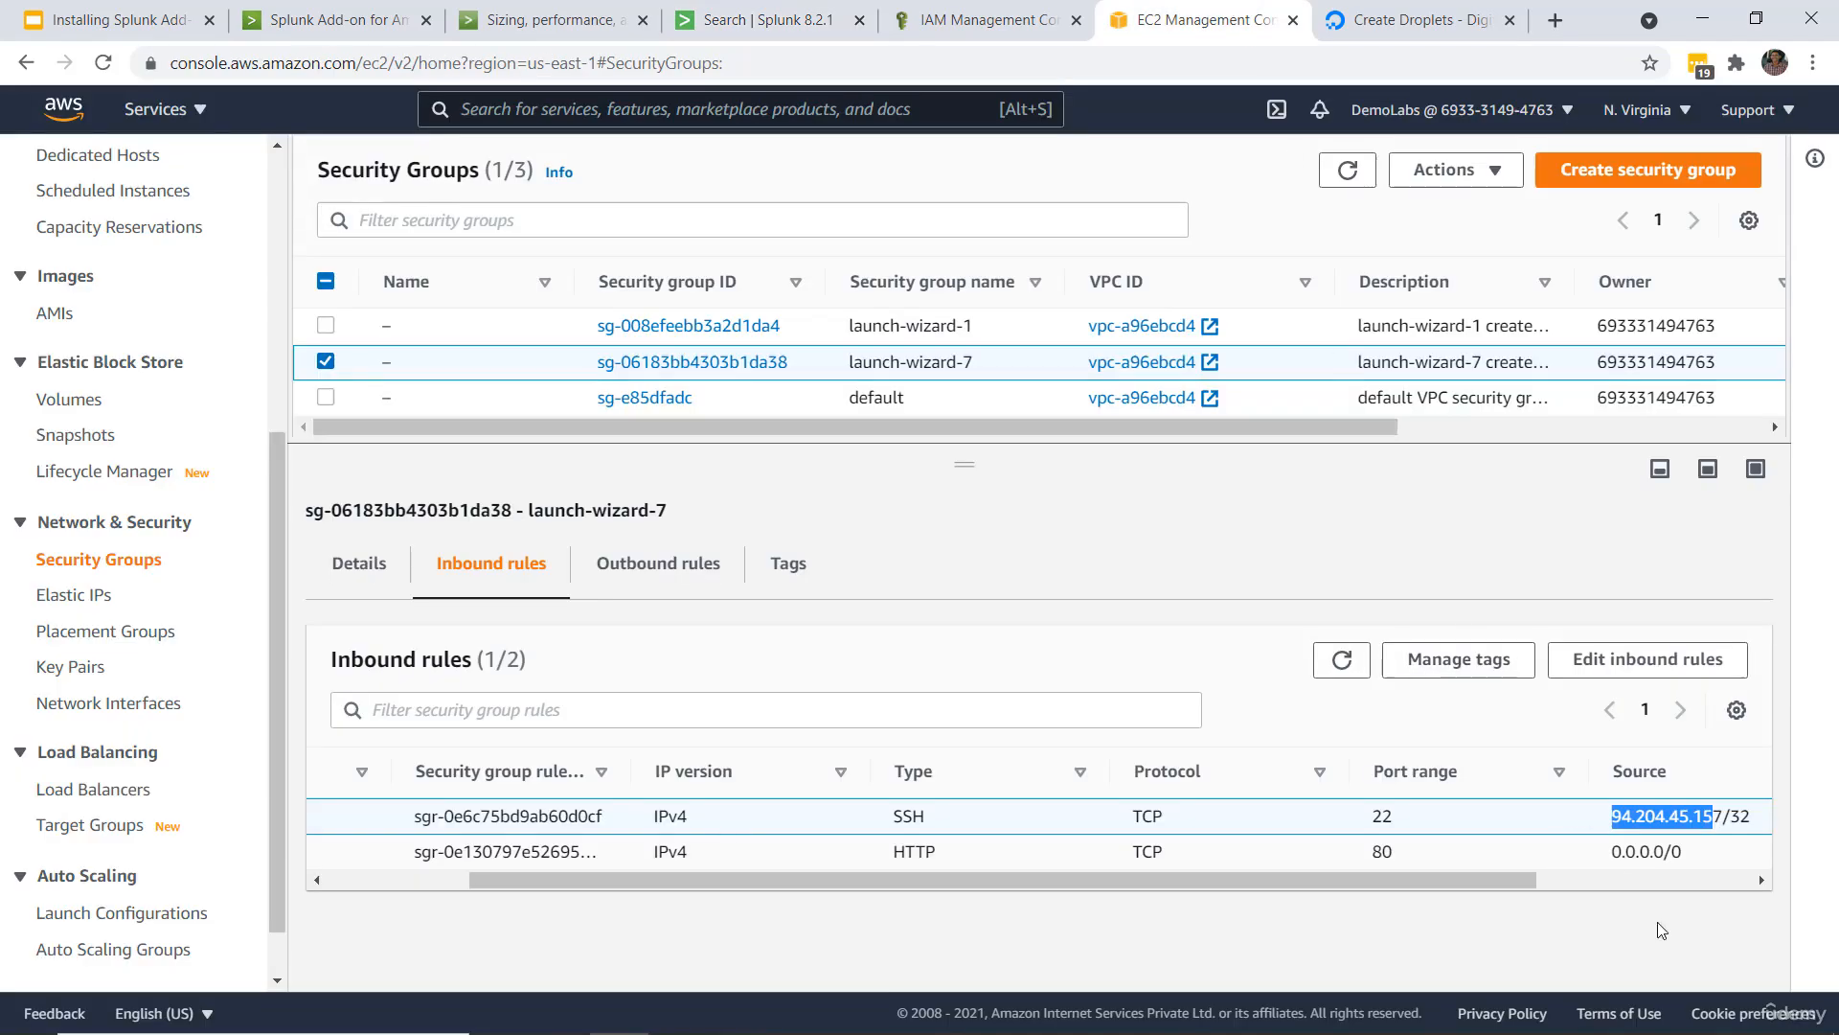
- Revisit the presentation's slide on checks to make while installing add-ons in Splunk
{"action": "left_click", "coordinate": [125, 20]}
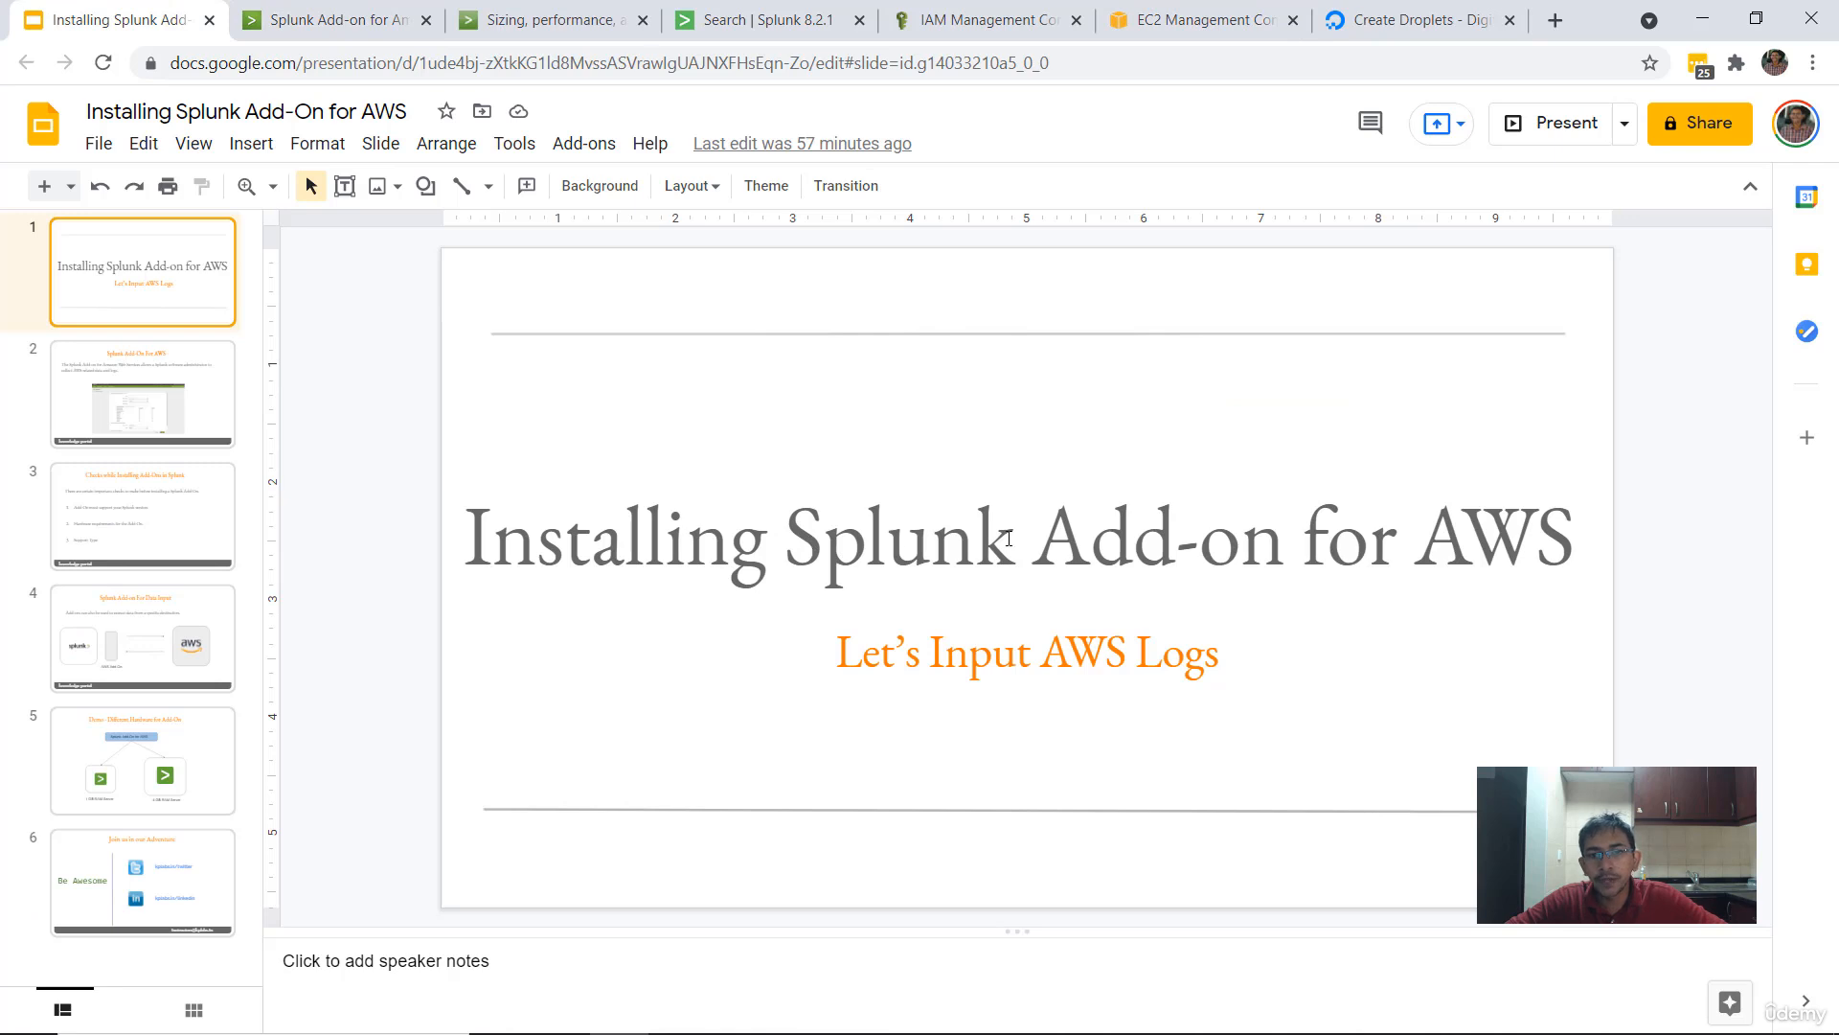
{"action": "left_click", "coordinate": [173, 547]}
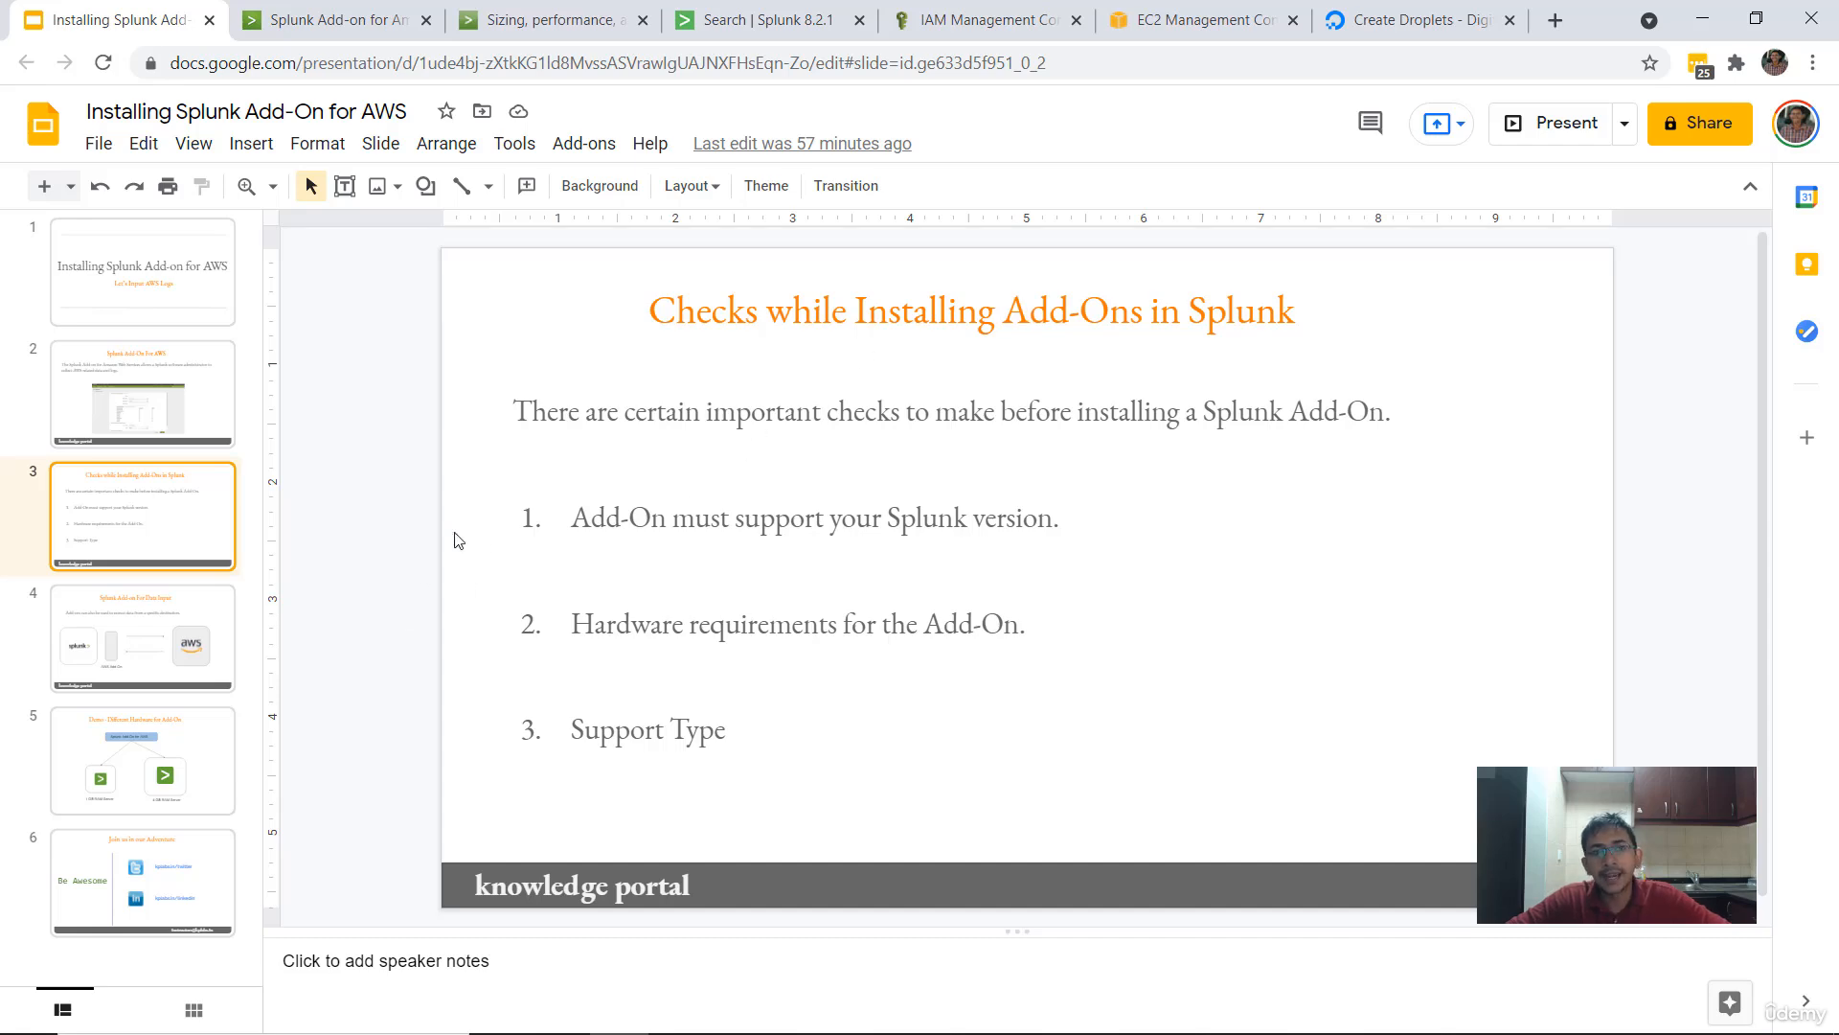
- Return to Splunk, open the Splunk Add-on for AWS, and disable the tmp-description metadata input
{"action": "left_click", "coordinate": [737, 20]}
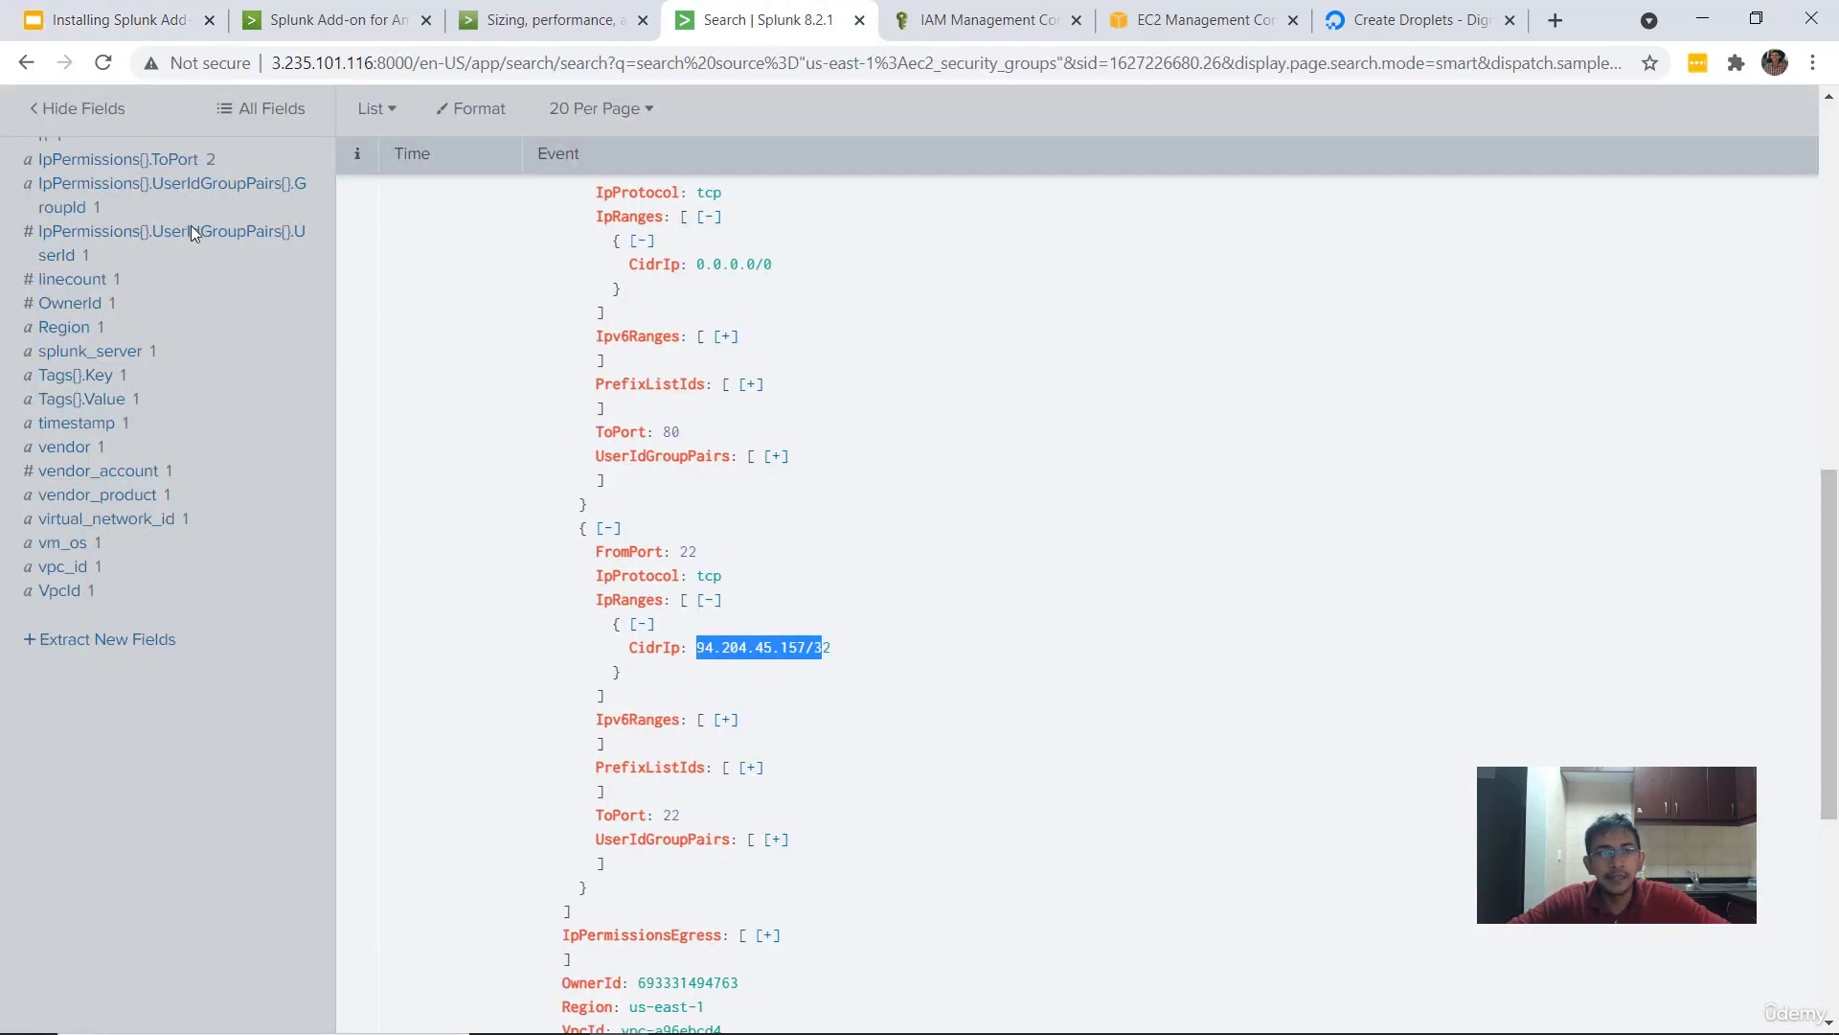
{"action": "scroll", "coordinate": [323, 183], "scroll_direction": "up", "scroll_amount": 15}
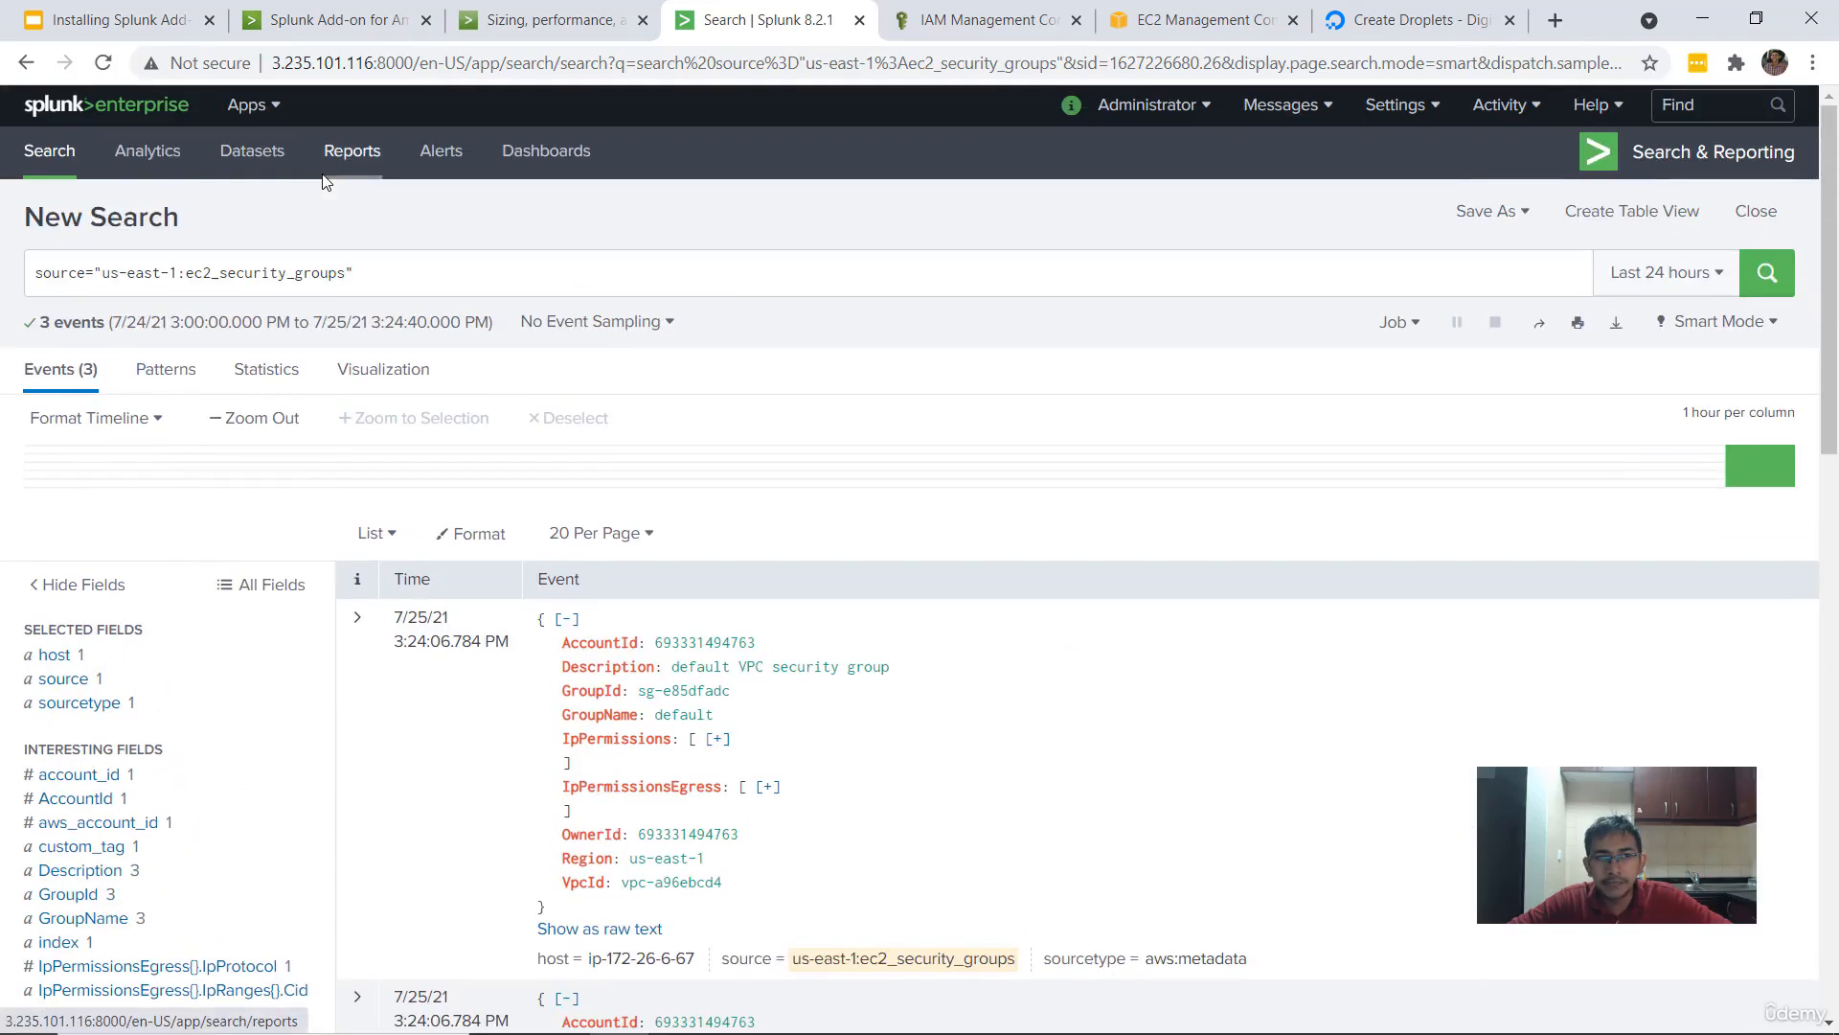
{"action": "left_click", "coordinate": [69, 105]}
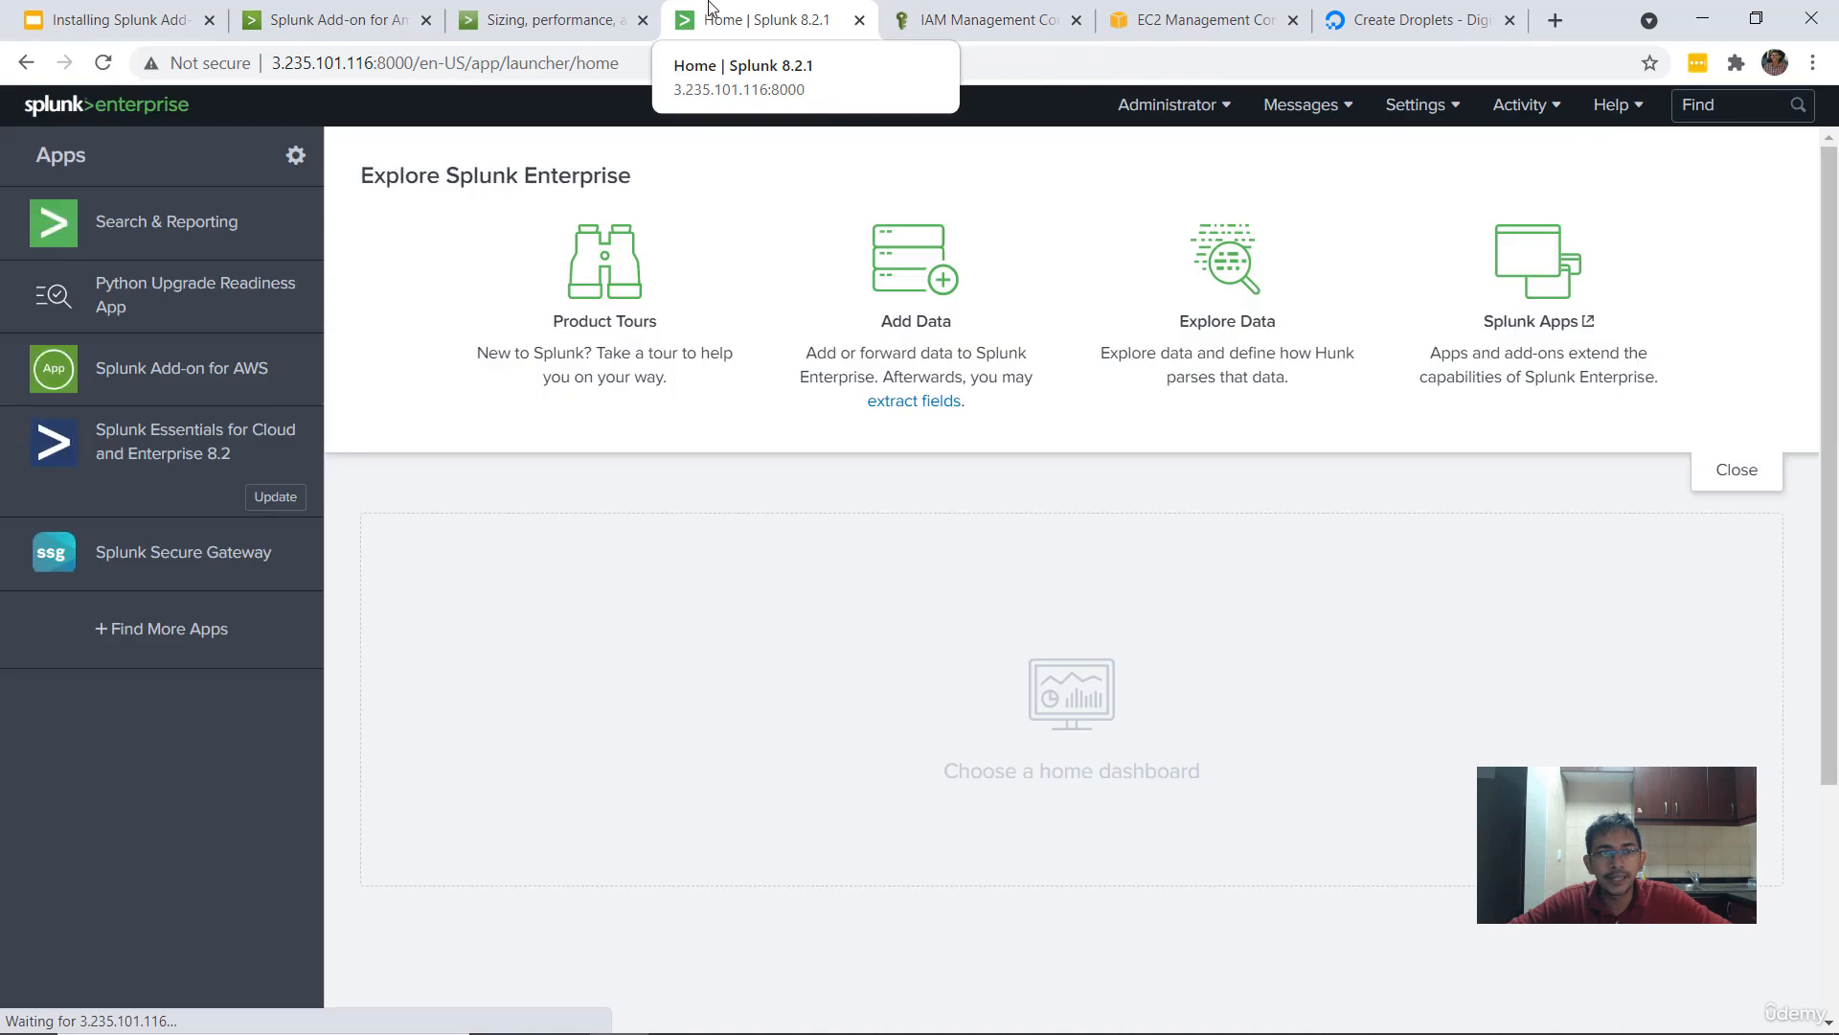
{"action": "left_click", "coordinate": [194, 373]}
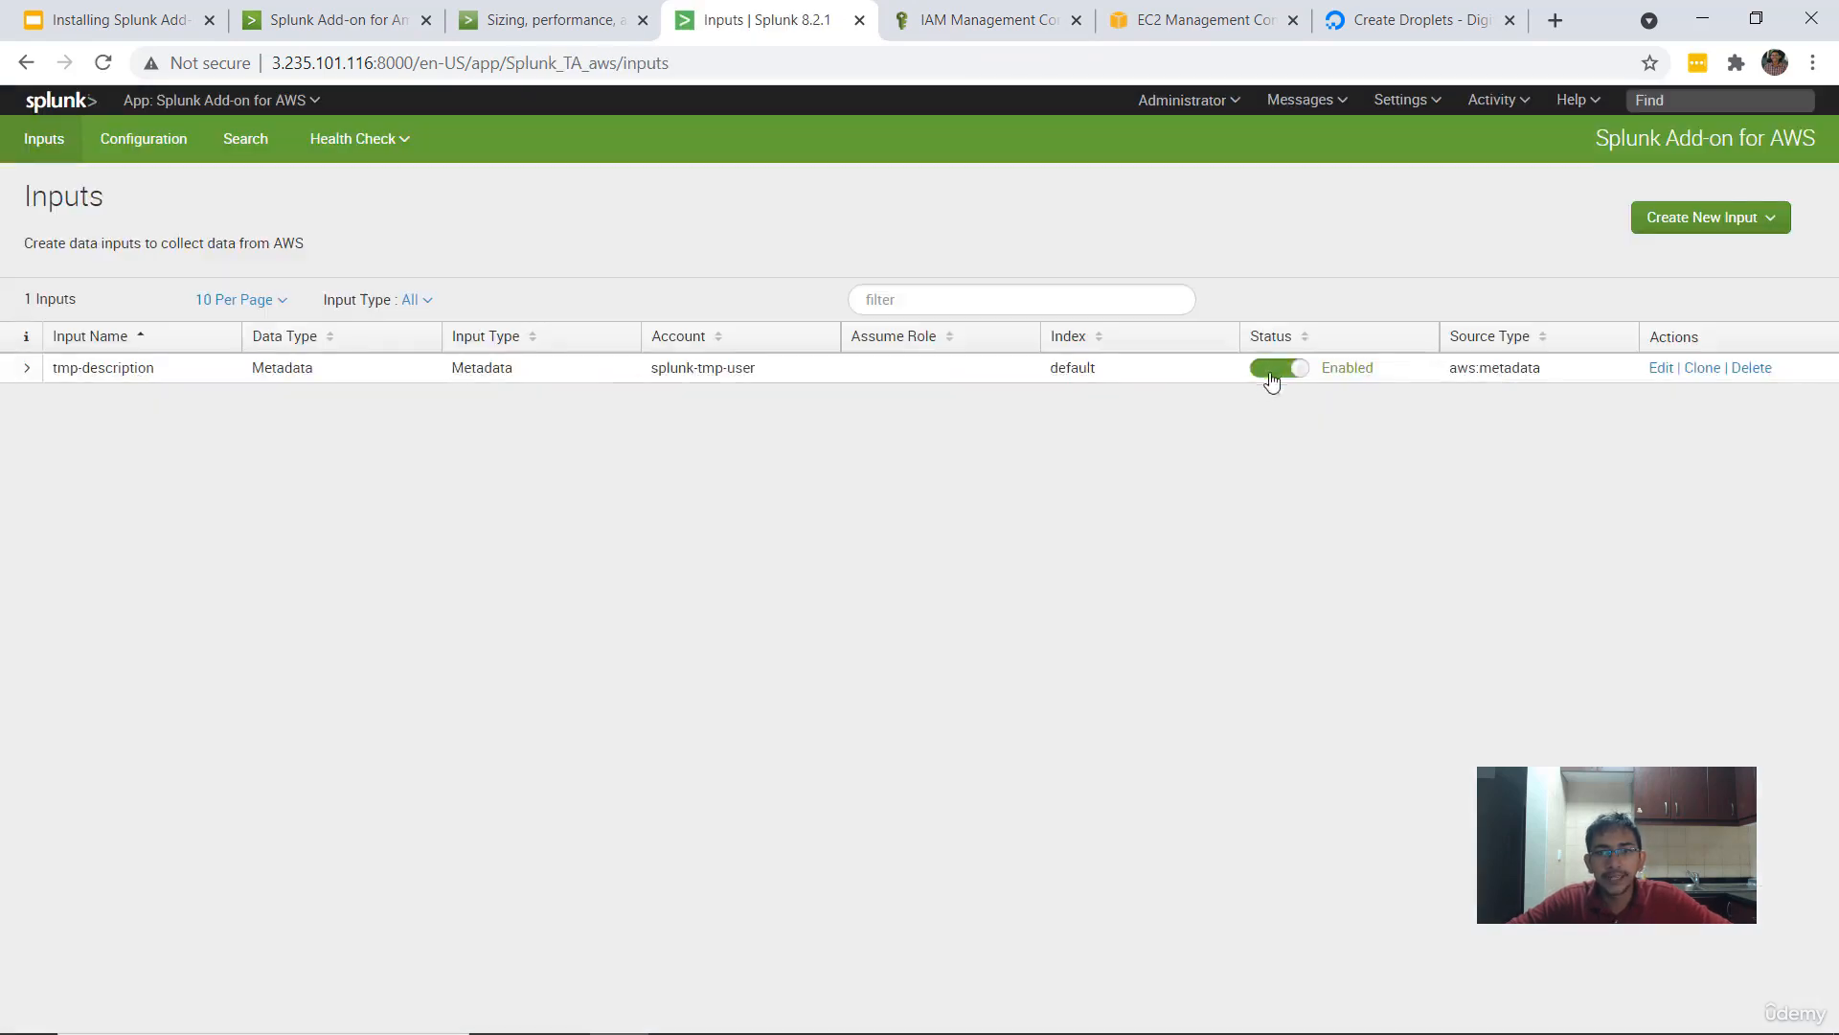
{"action": "left_click", "coordinate": [1275, 374]}
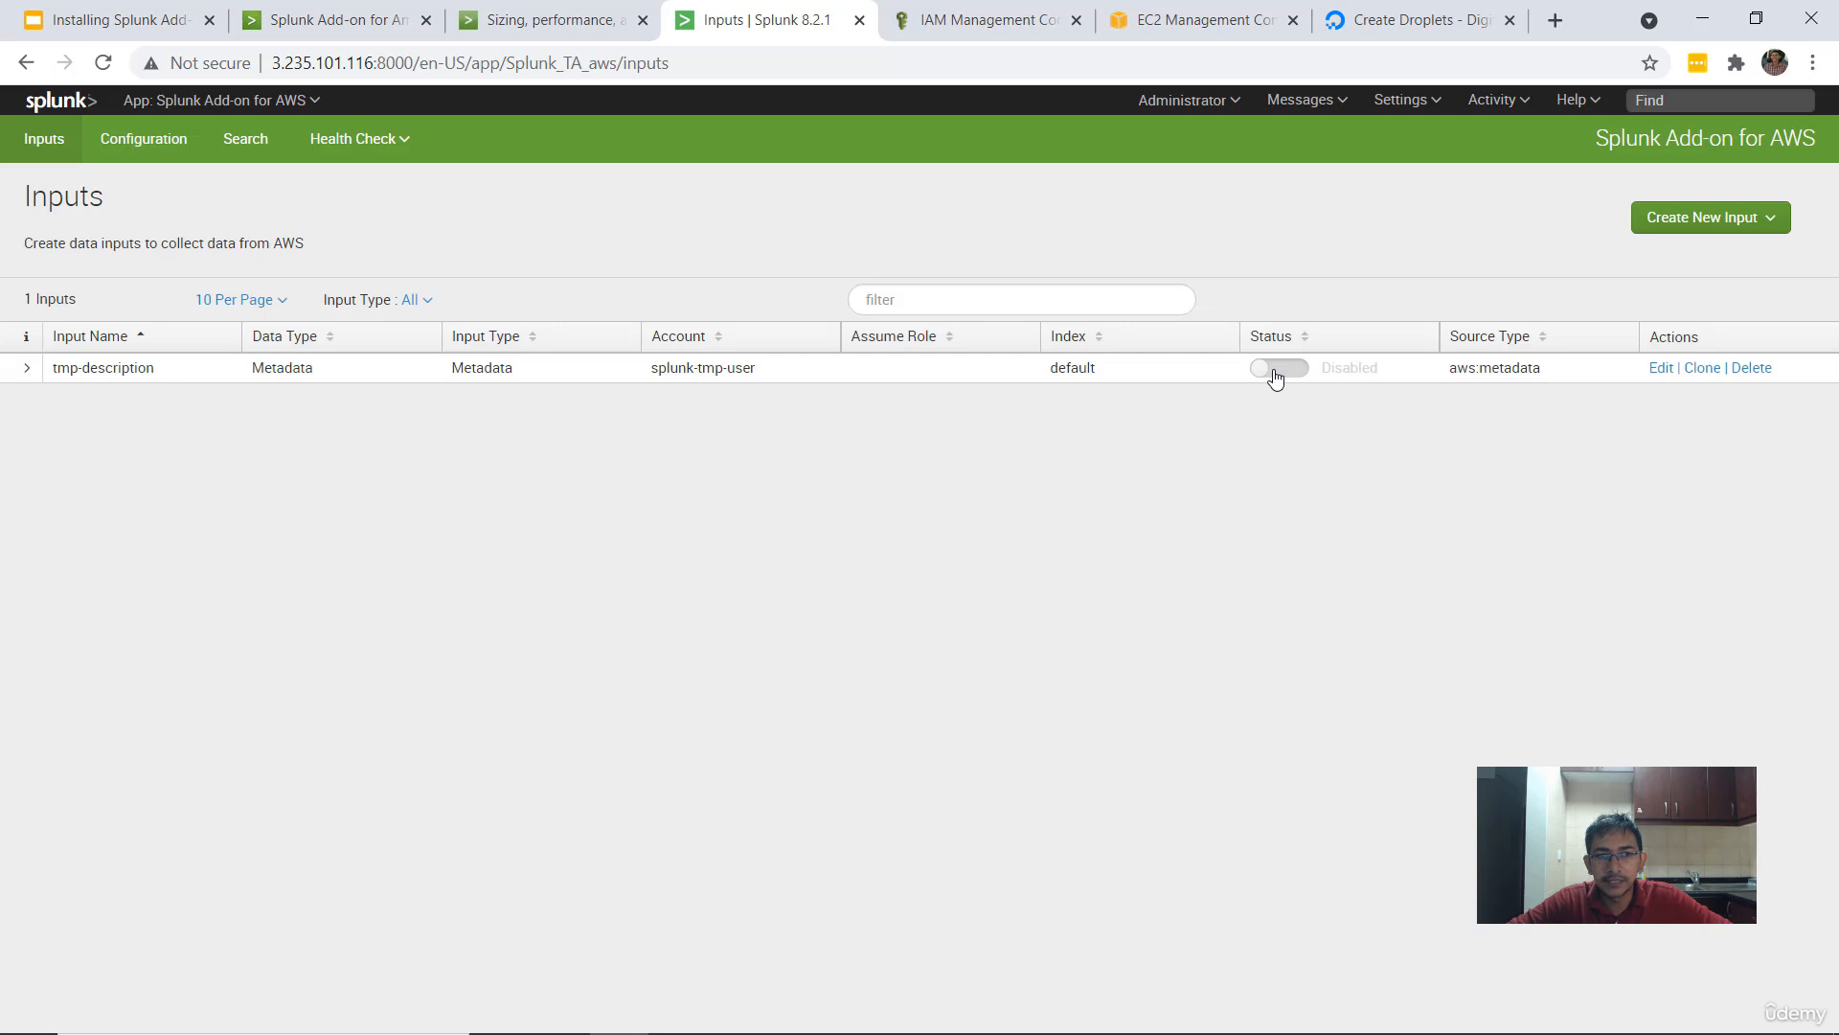
- Filter the IAM users by splunk, delete the splunk user with its name as confirmation, and return to the presentation's closing slide
{"action": "left_click", "coordinate": [1014, 15]}
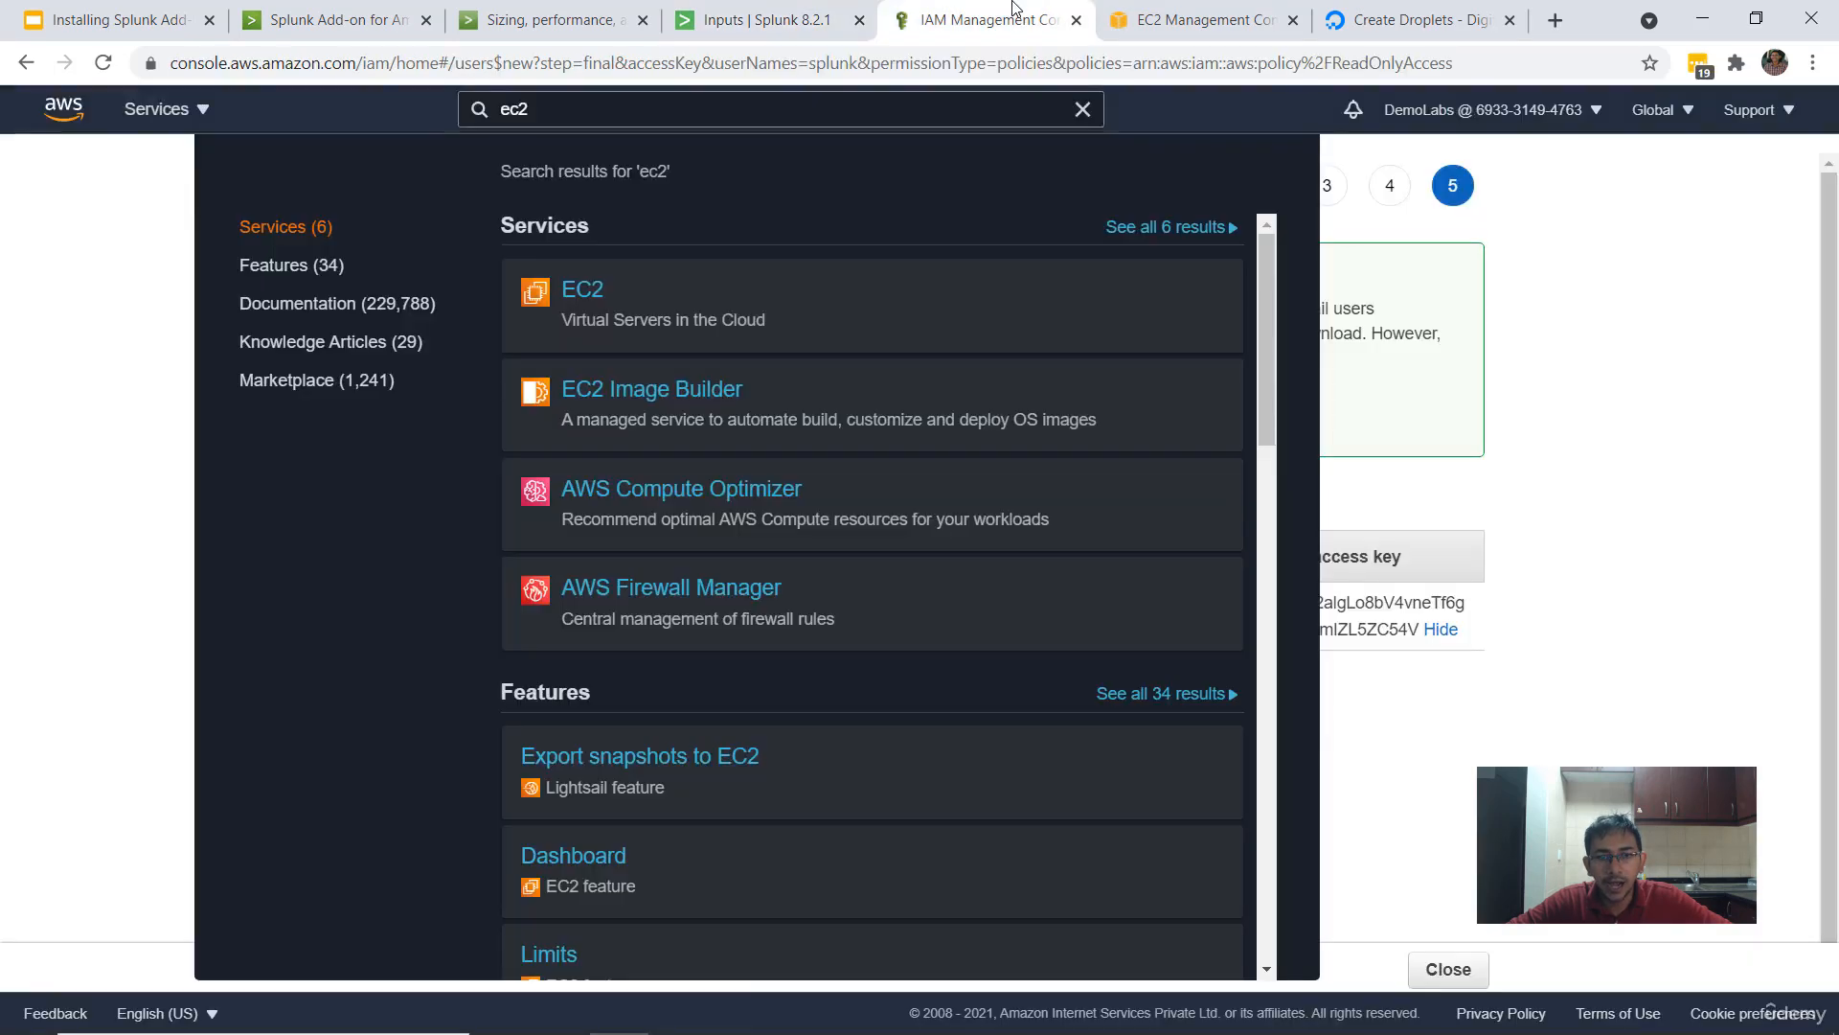
{"action": "left_click", "coordinate": [1698, 342]}
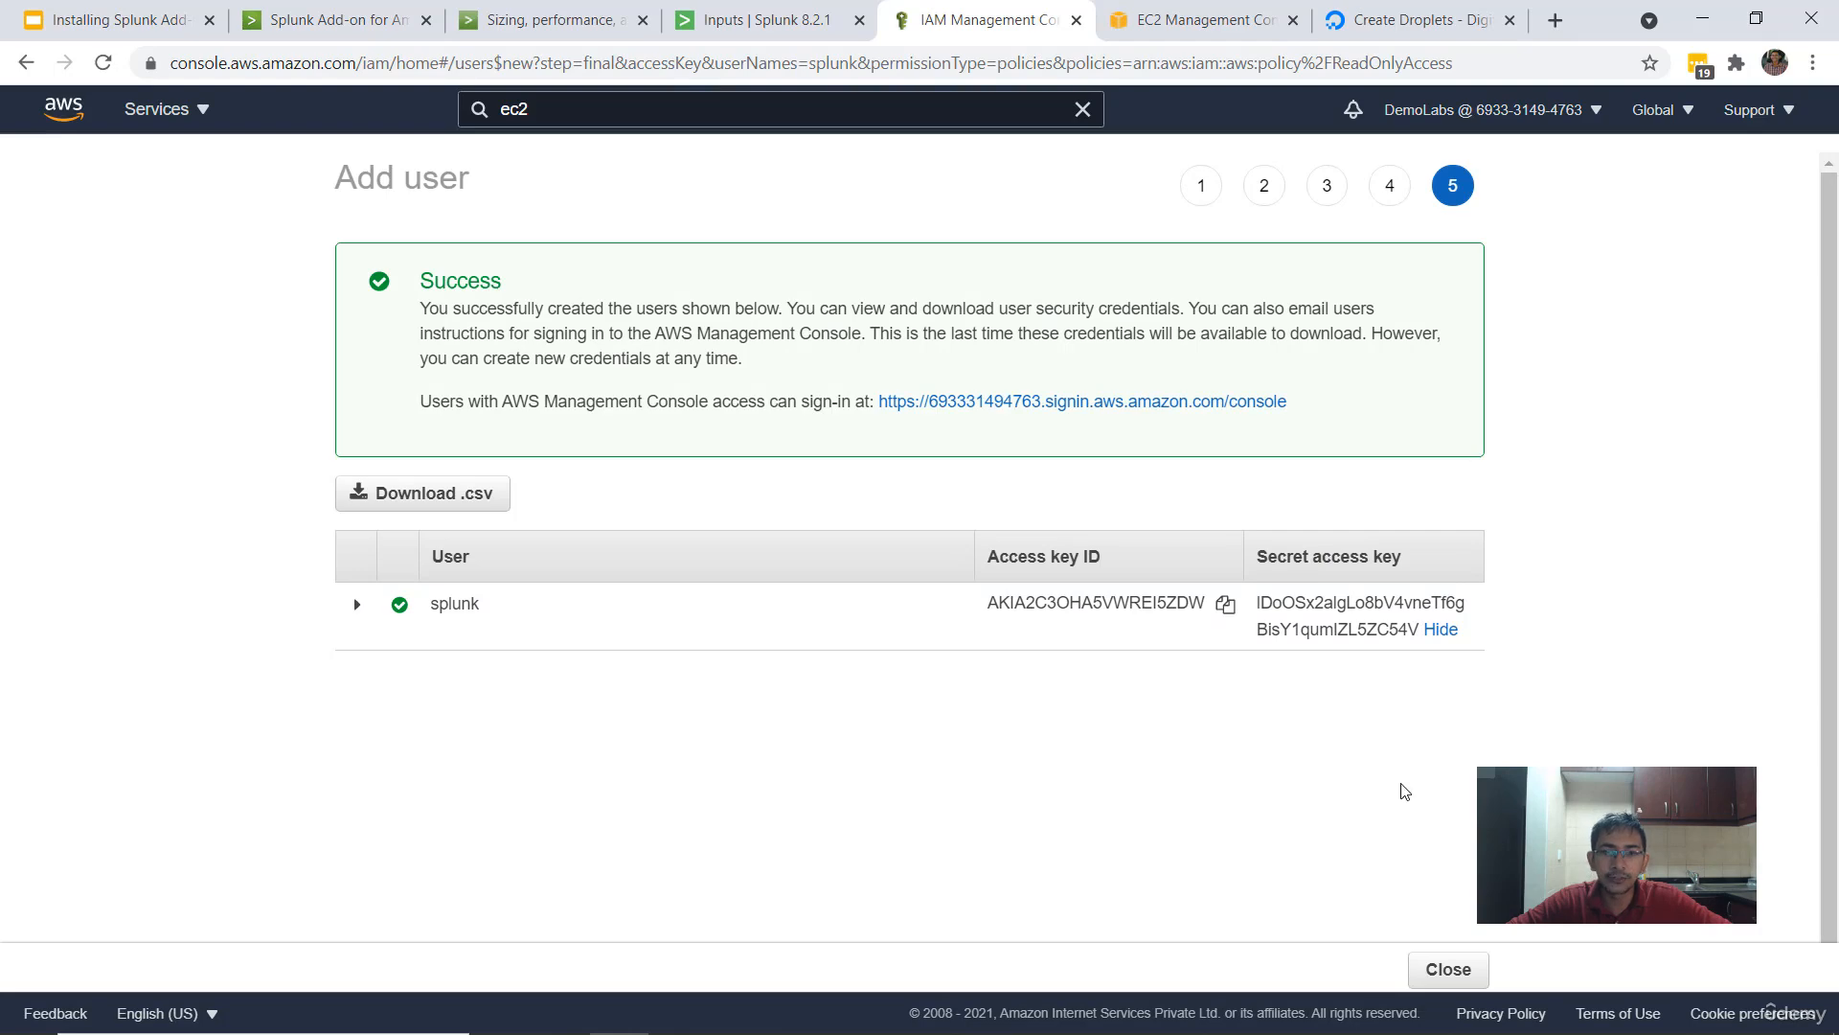
{"action": "left_click", "coordinate": [1447, 969]}
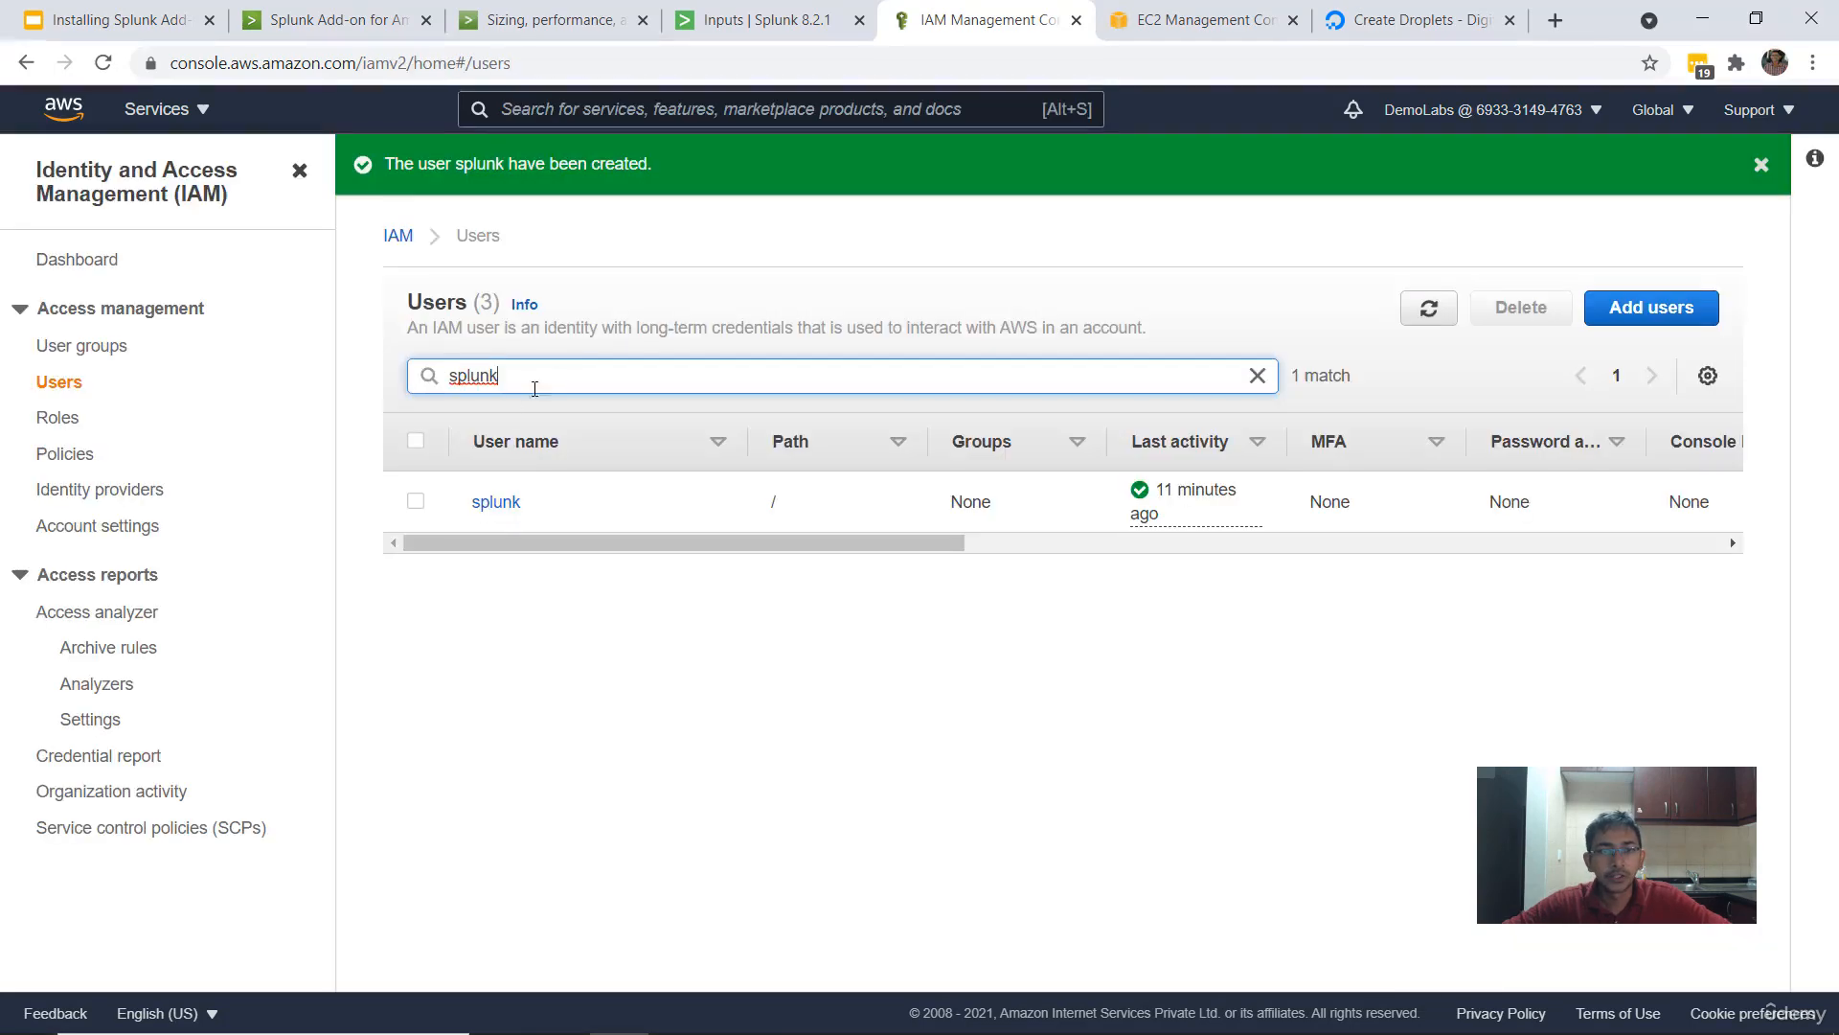
{"action": "left_click", "coordinate": [416, 501]}
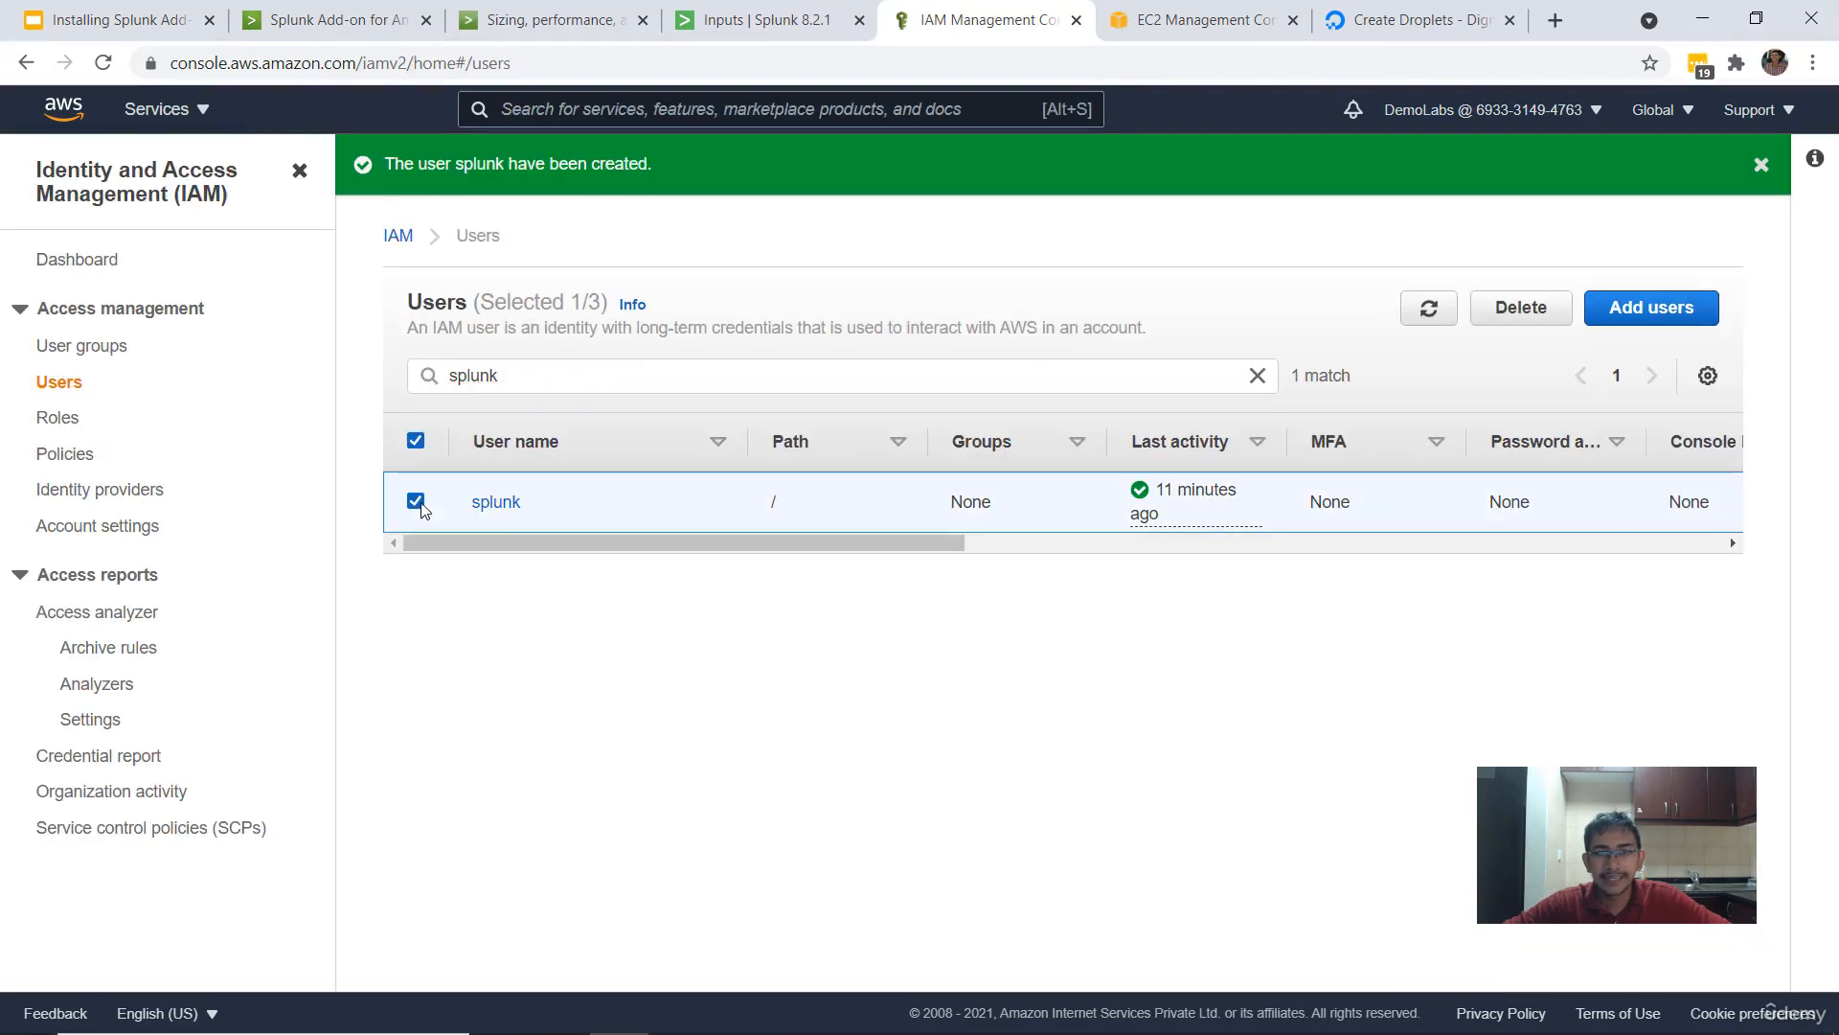
{"action": "left_click", "coordinate": [1509, 311]}
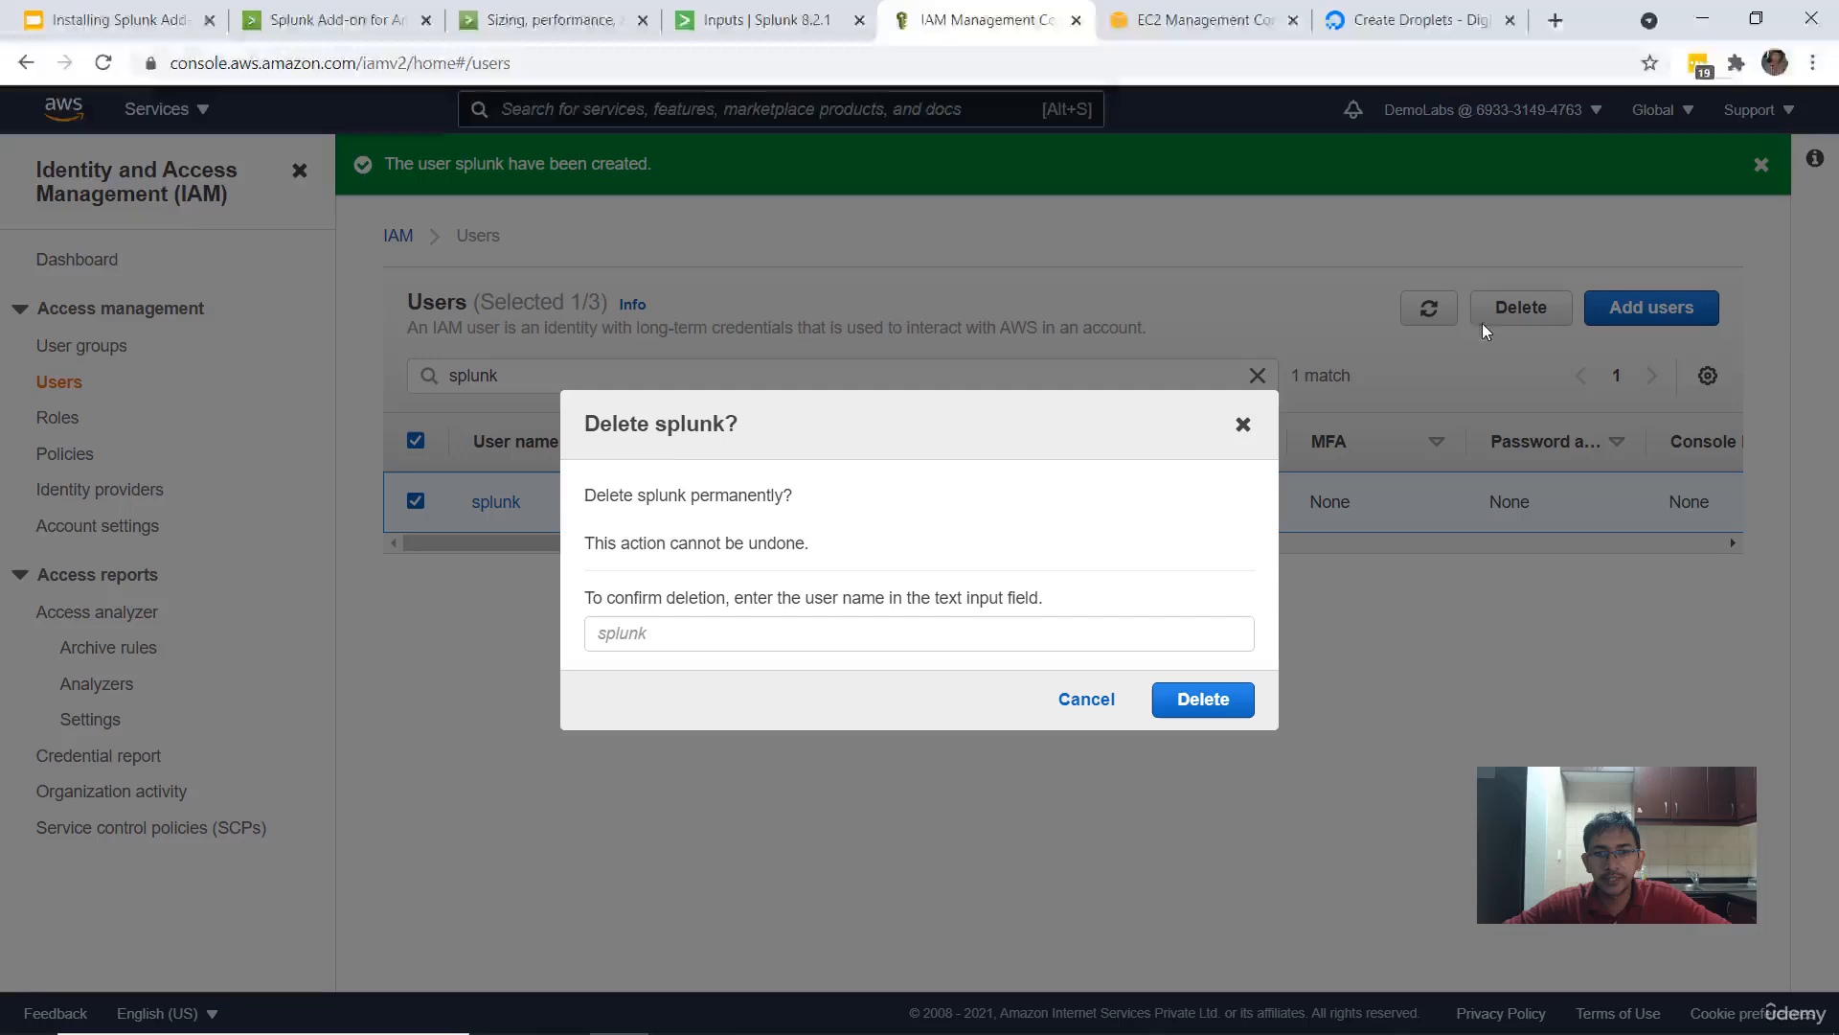
{"action": "left_click", "coordinate": [929, 625]}
{"action": "type", "text": "splunk"}
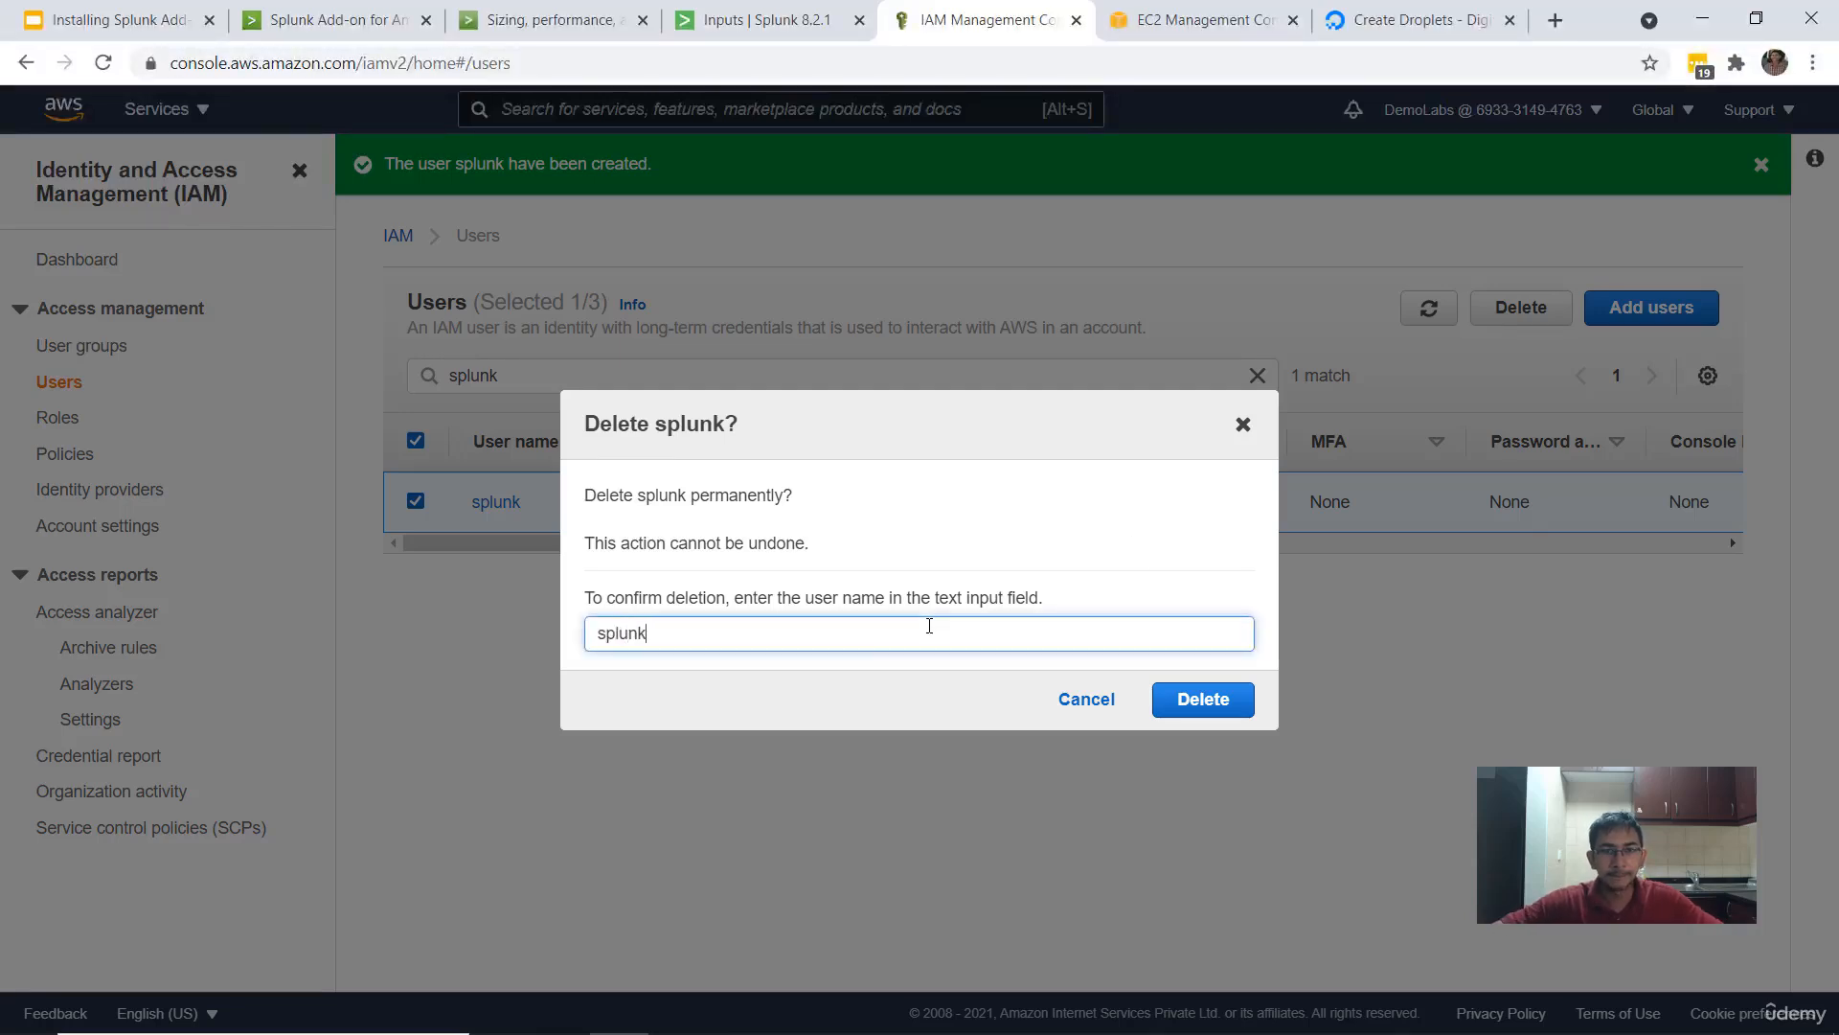
{"action": "left_click", "coordinate": [1200, 700]}
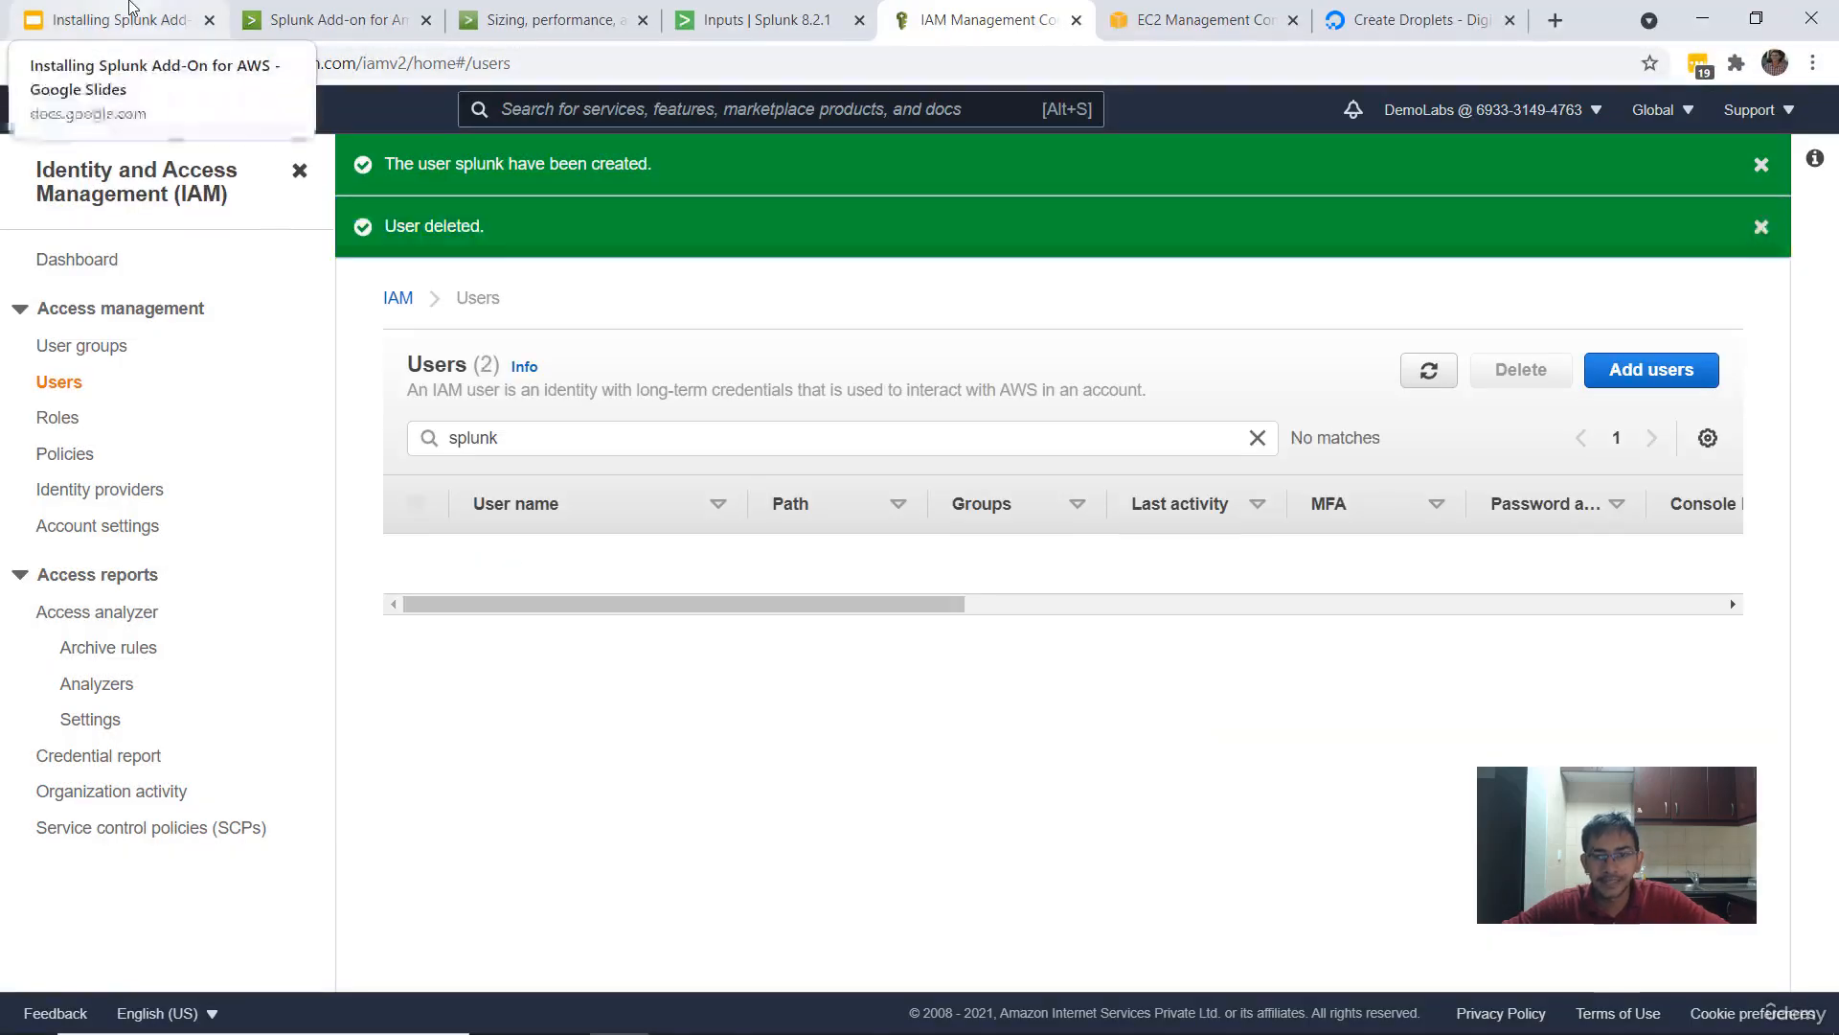
{"action": "left_click", "coordinate": [134, 19]}
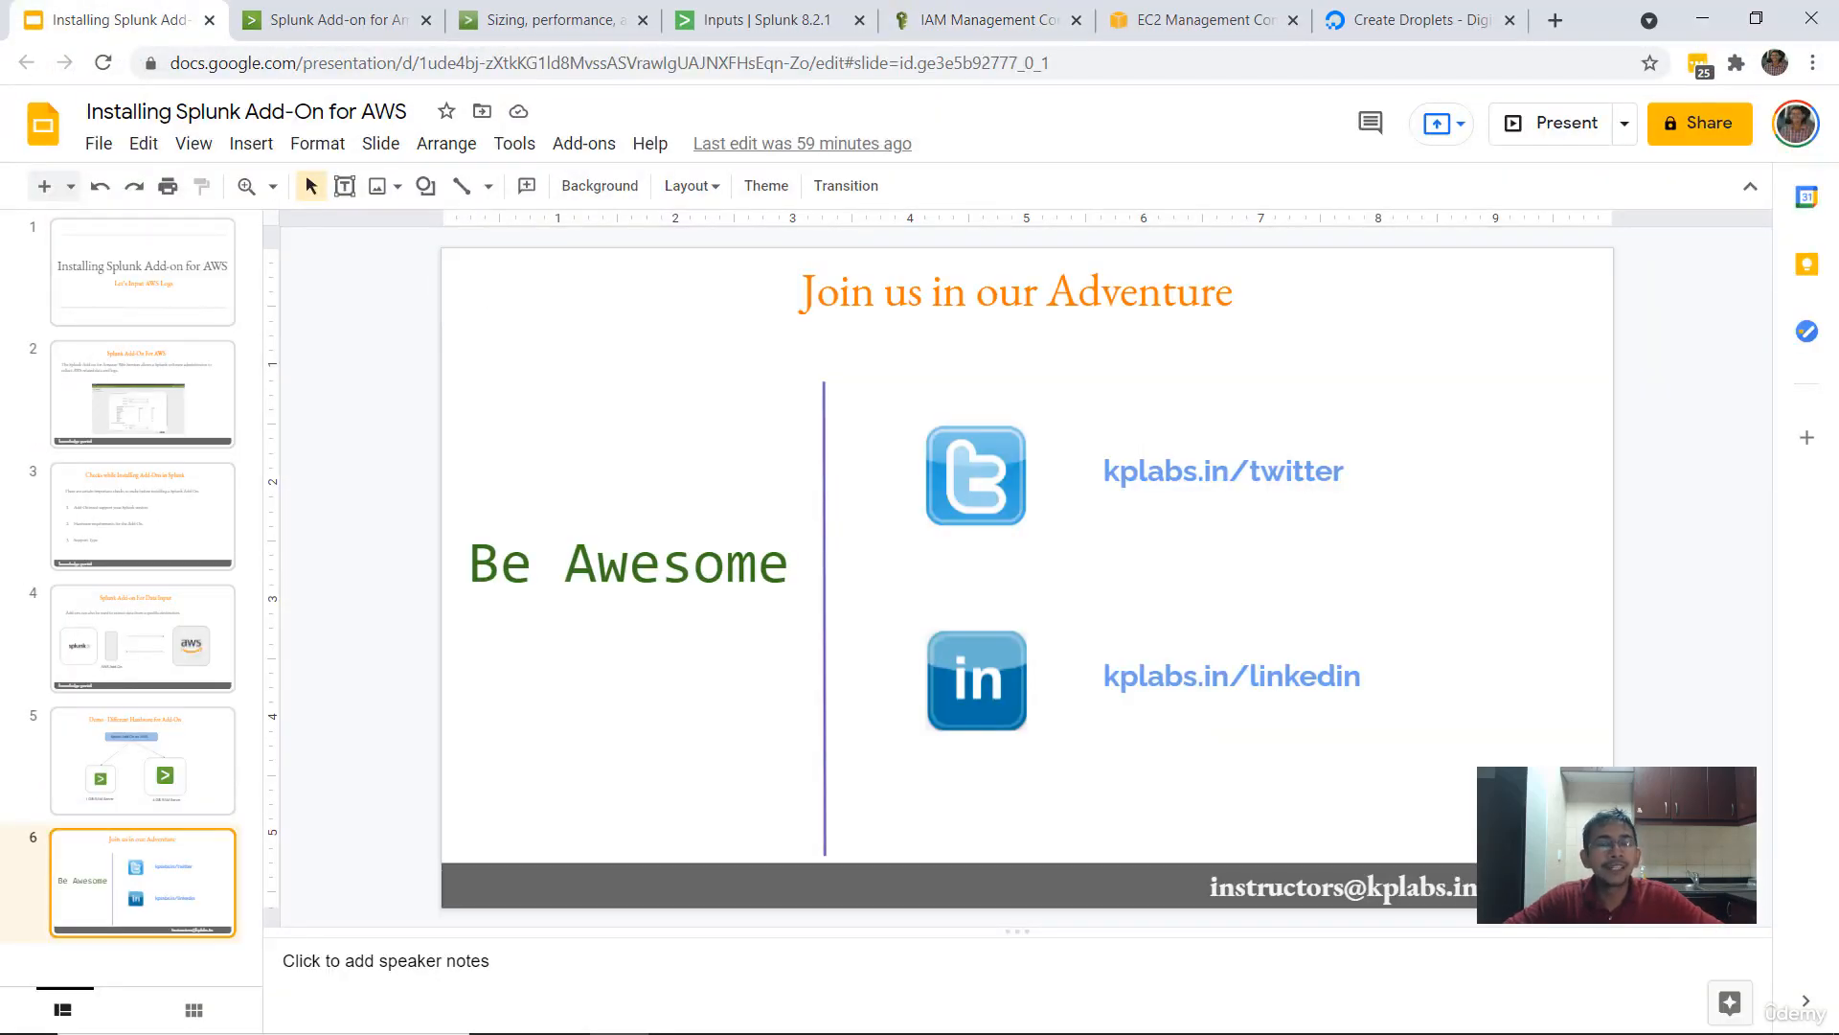